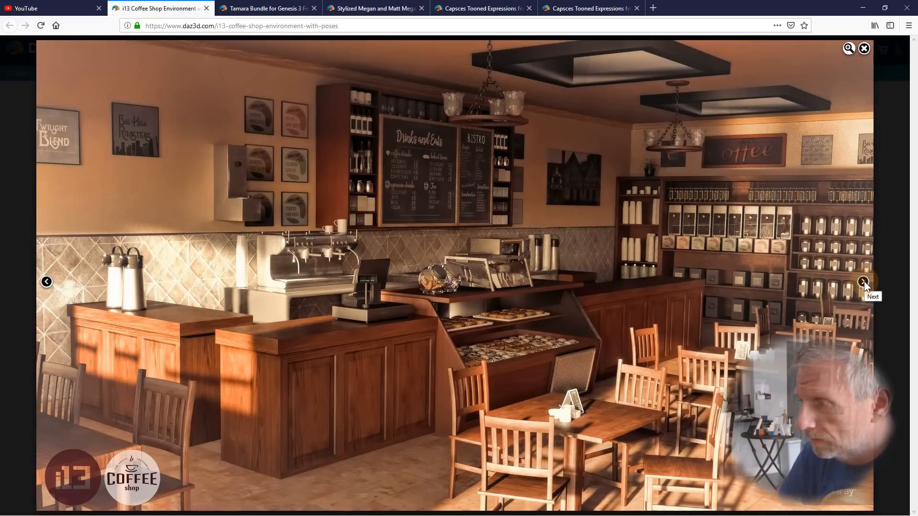
# Browse the remaining promo images of the i13 Coffee Shop Environment with Poses and close the image viewer.
pyautogui.click(864, 281)
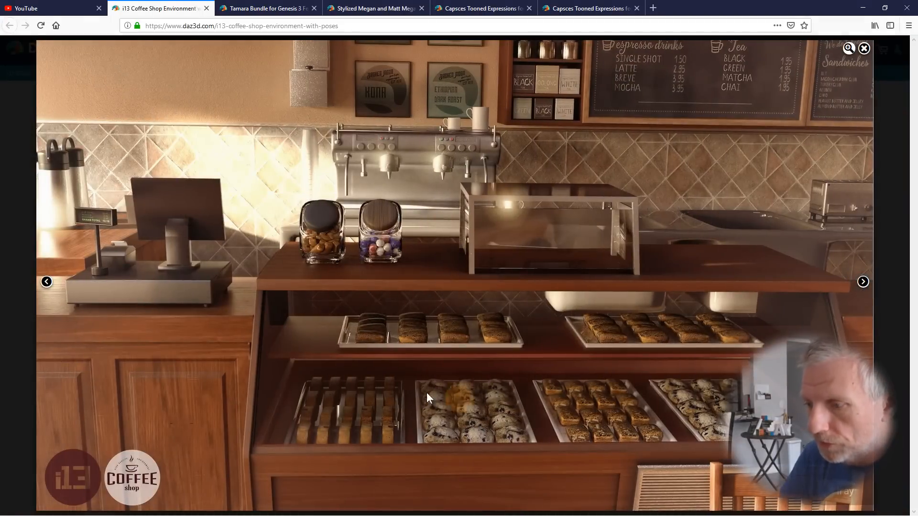
pyautogui.click(862, 283)
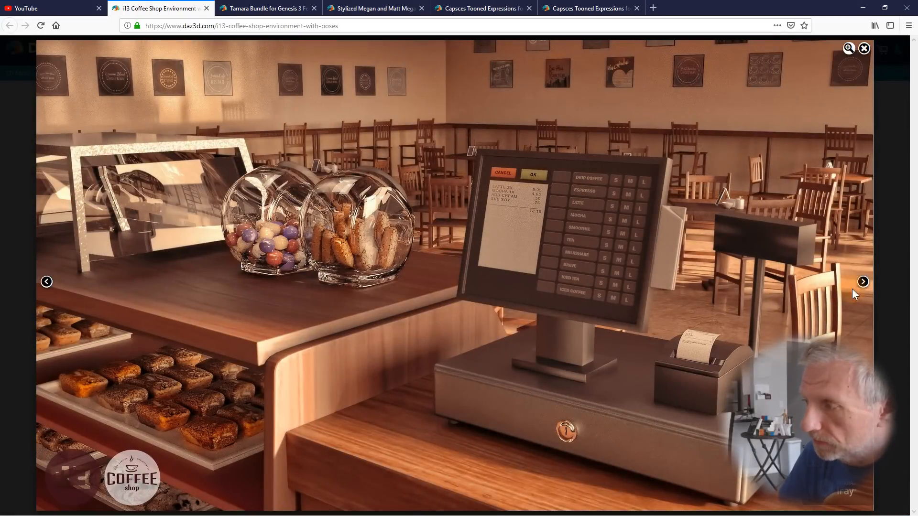
pyautogui.click(863, 282)
pyautogui.click(863, 282)
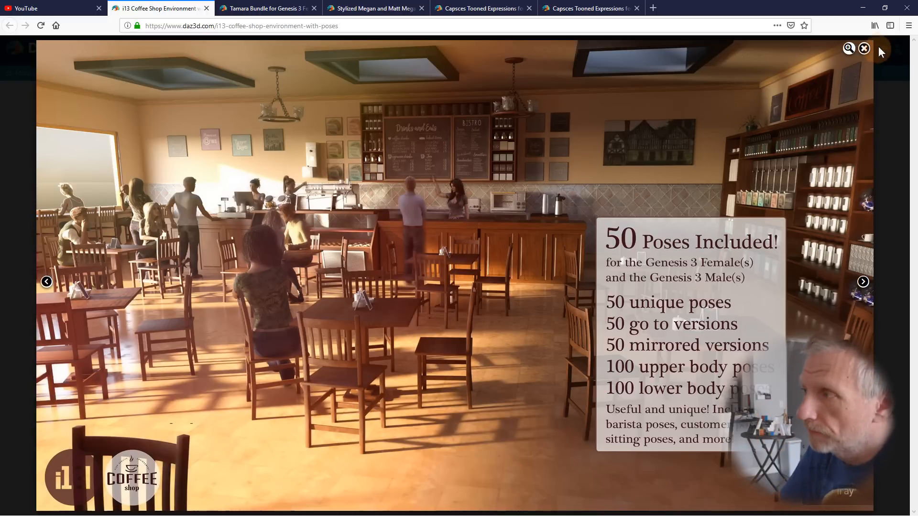
pyautogui.click(864, 48)
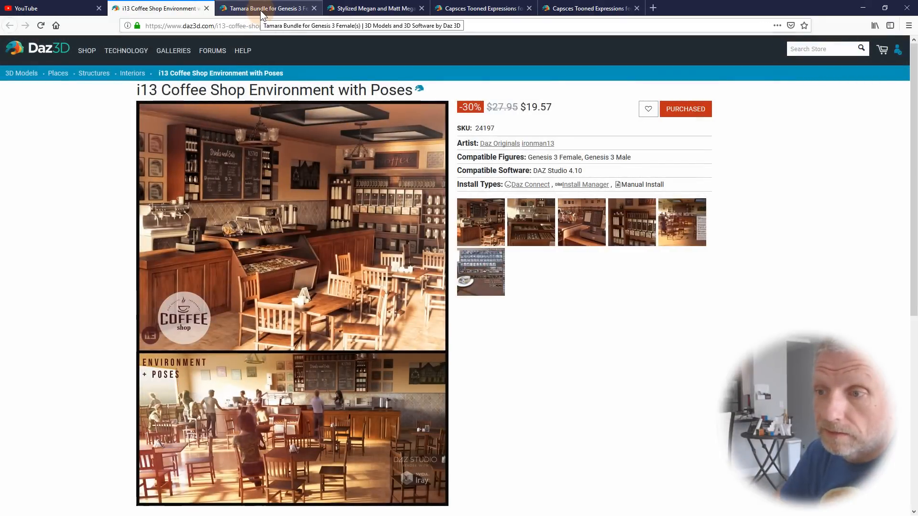
# View the gallery images on the Tamara Bundle for Genesis 3 Female(s) product page through to the last one, and close the viewer.
pyautogui.click(260, 10)
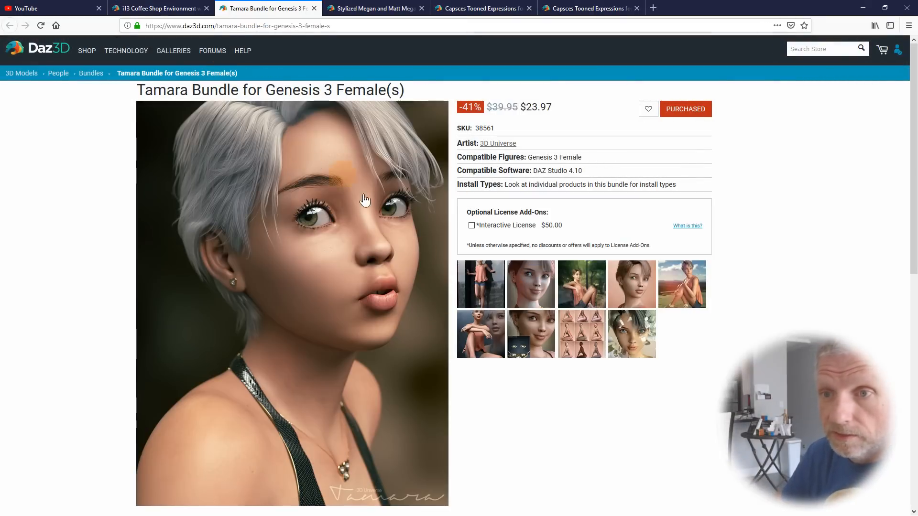
pyautogui.click(495, 303)
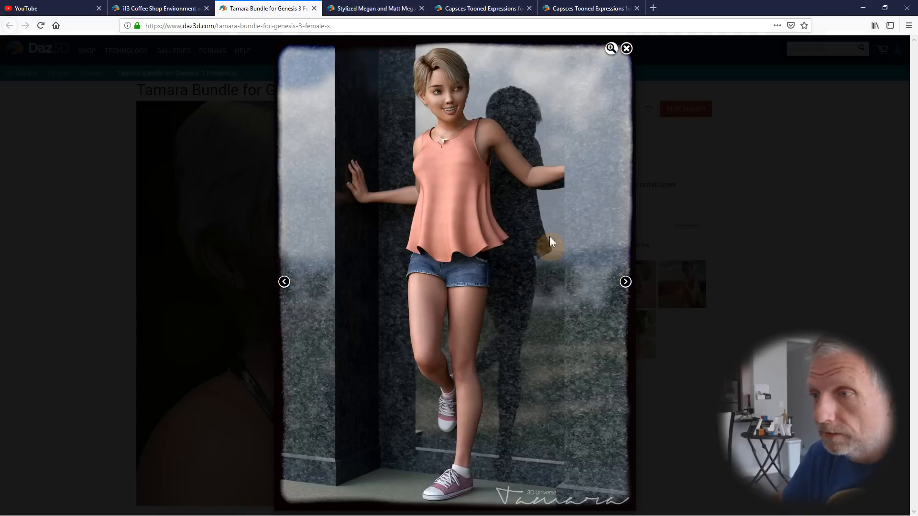
pyautogui.click(626, 282)
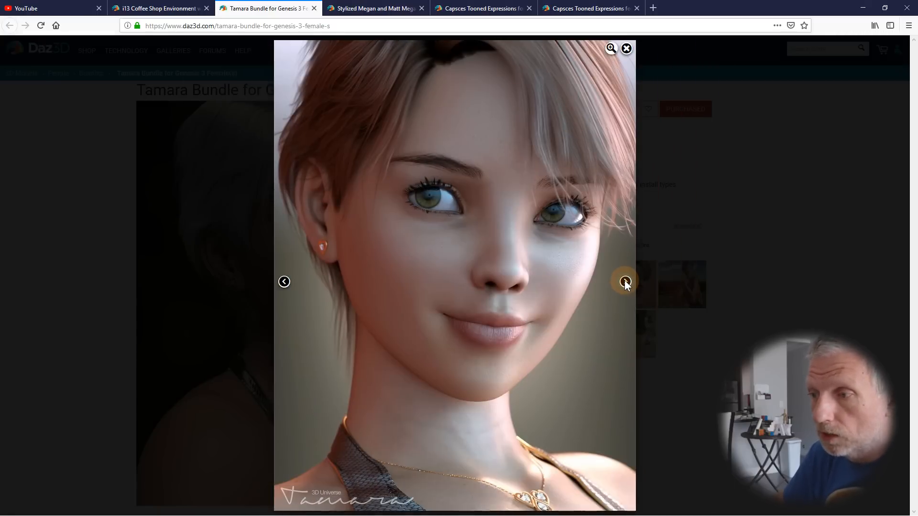
pyautogui.click(626, 282)
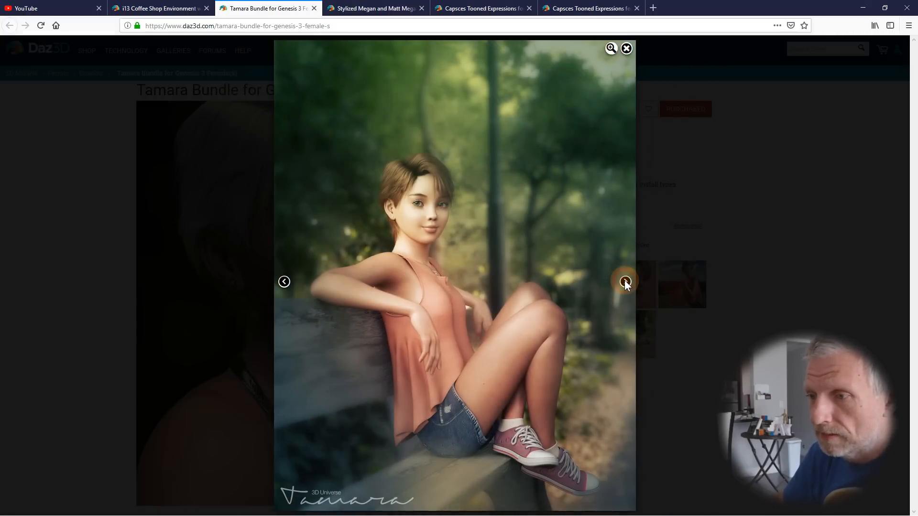
pyautogui.click(625, 283)
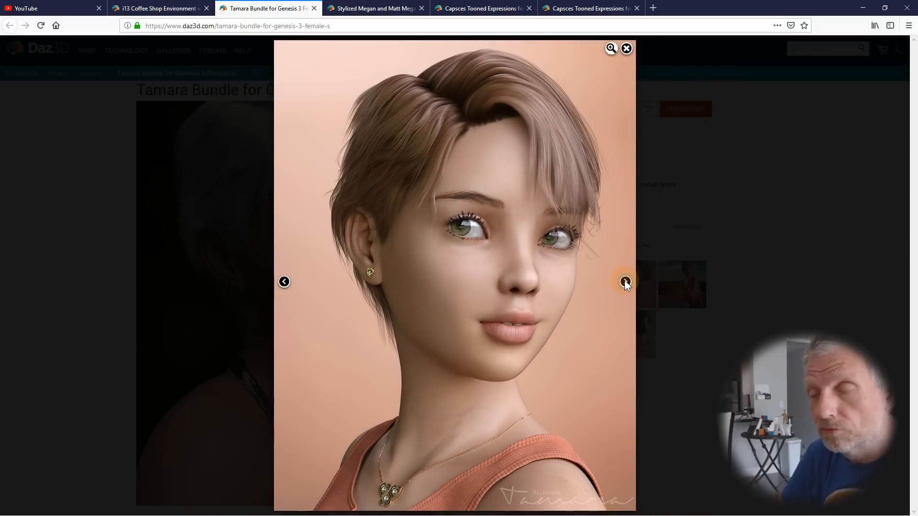
pyautogui.click(626, 282)
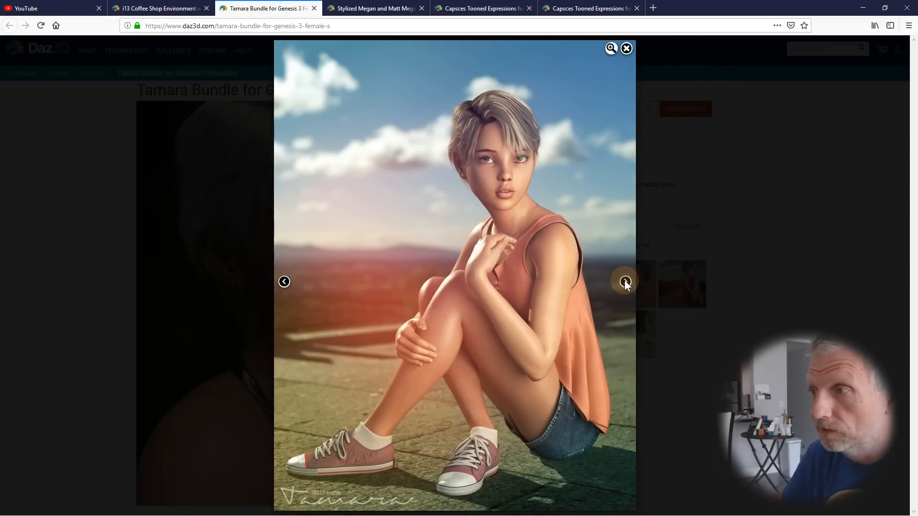
pyautogui.click(625, 282)
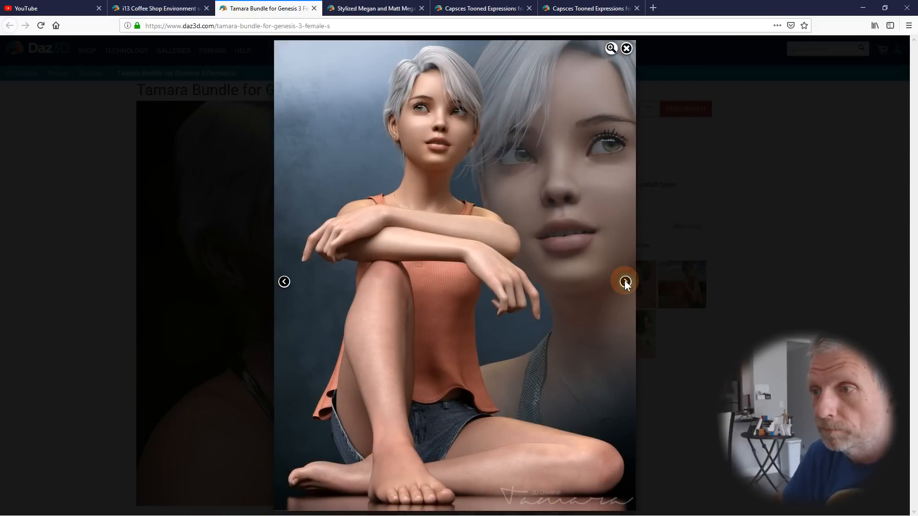
pyautogui.click(625, 282)
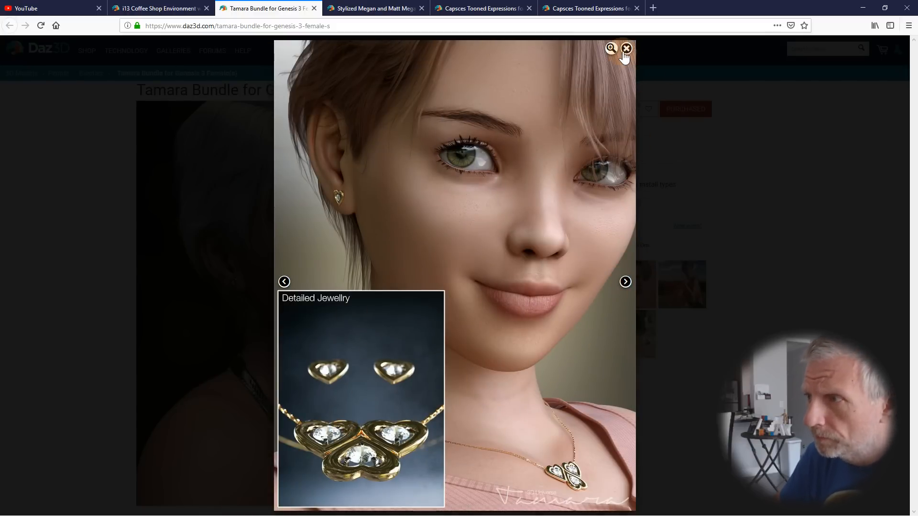
pyautogui.click(625, 282)
pyautogui.click(625, 283)
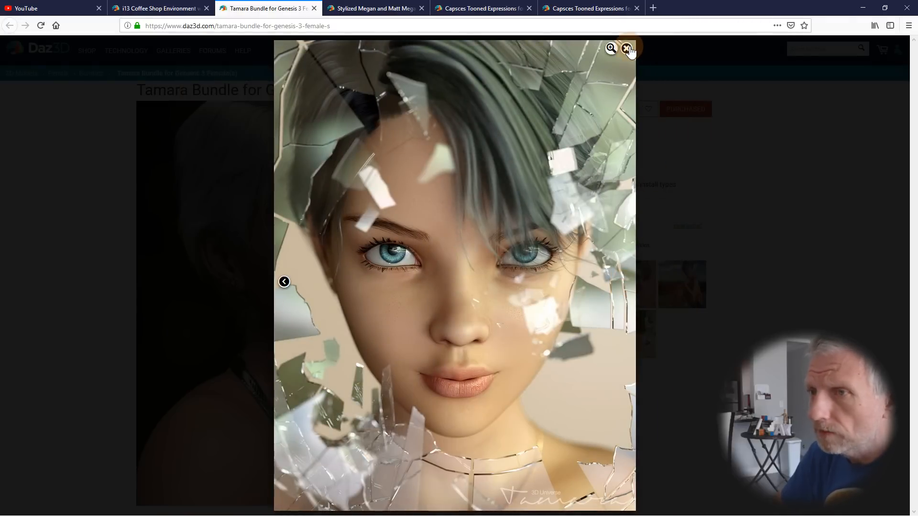
pyautogui.click(626, 48)
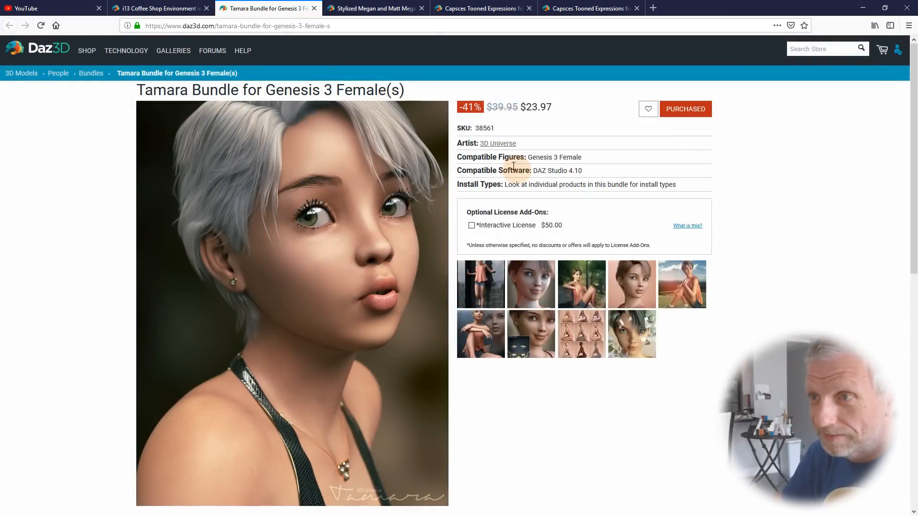
# Look through the first gallery images of the Stylized Megan and Matt Mega Bundle, return to the standing Matt image, and close the viewer.
pyautogui.click(382, 9)
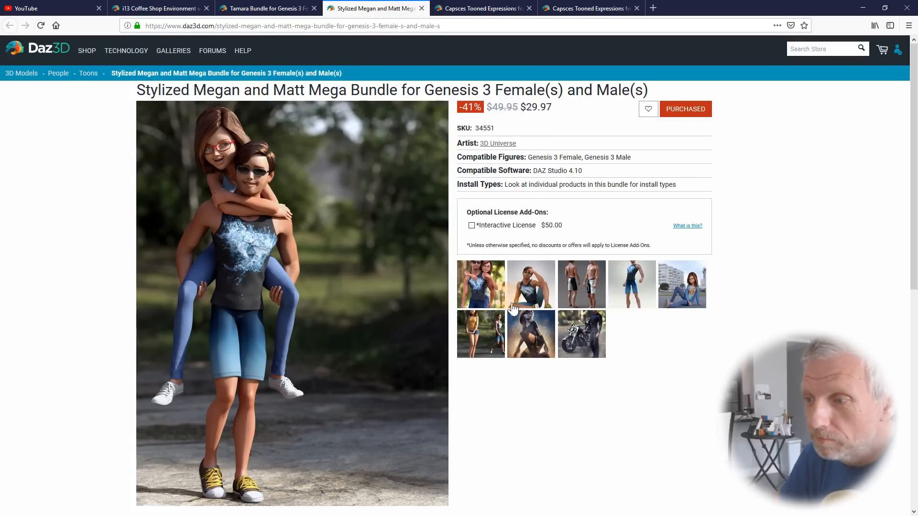
pyautogui.click(480, 295)
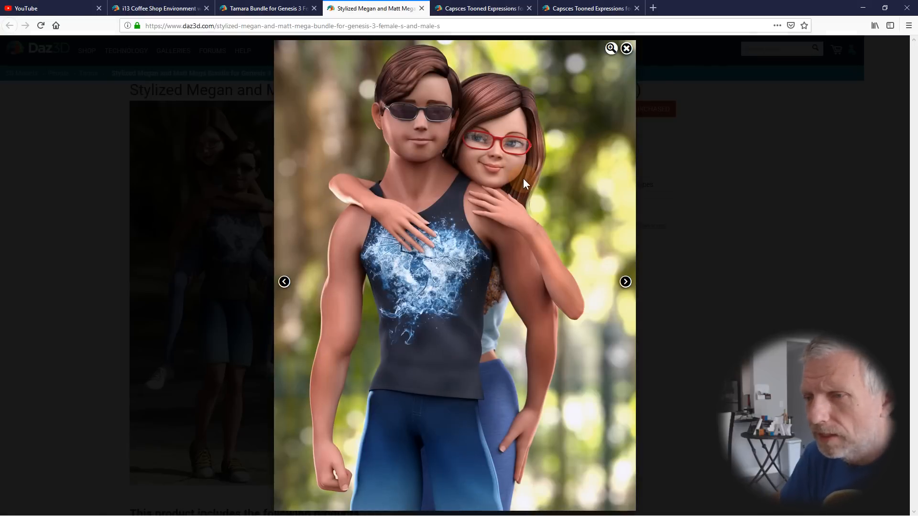
pyautogui.click(625, 282)
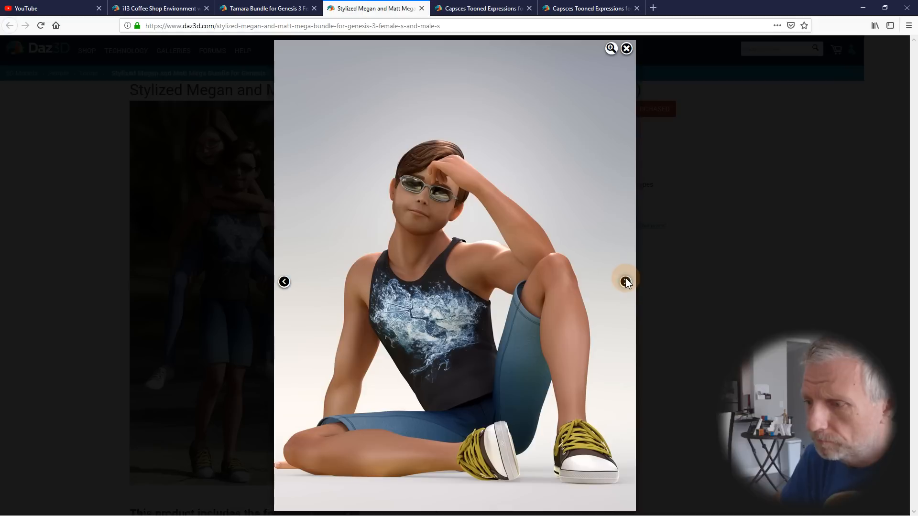
pyautogui.click(625, 282)
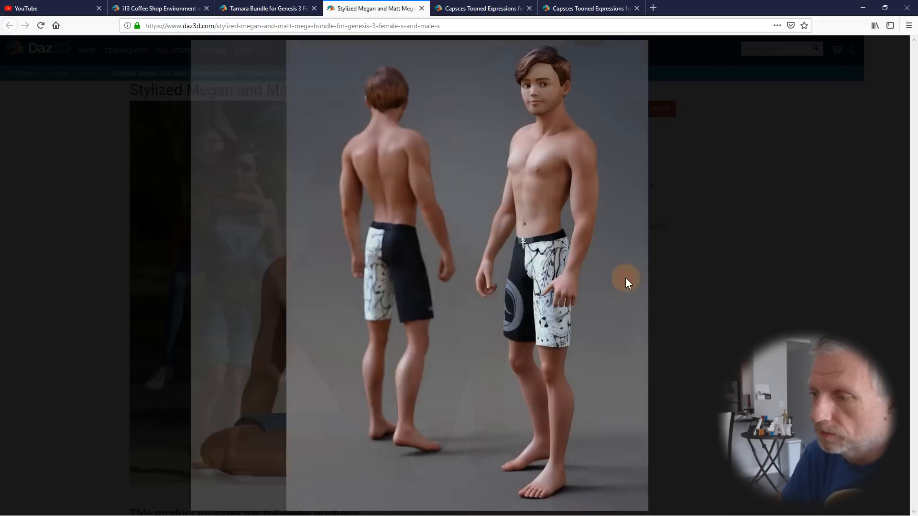
pyautogui.click(626, 282)
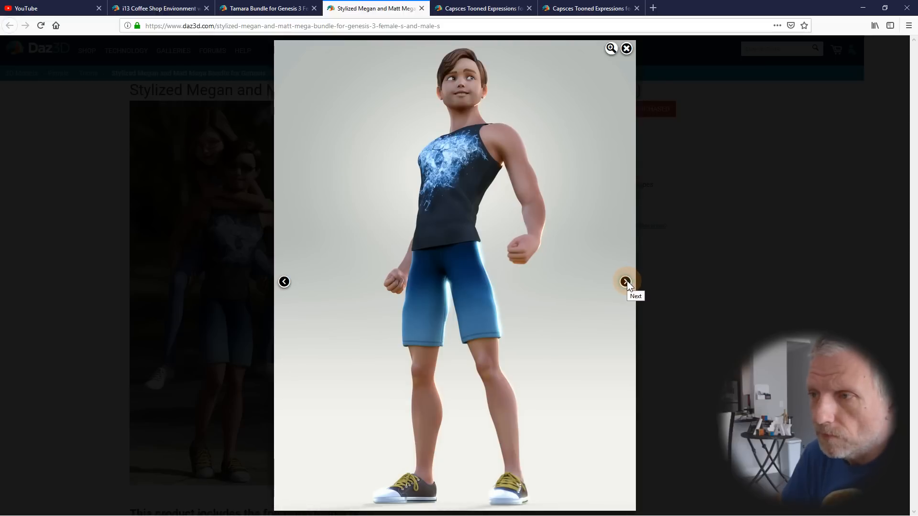
pyautogui.click(625, 282)
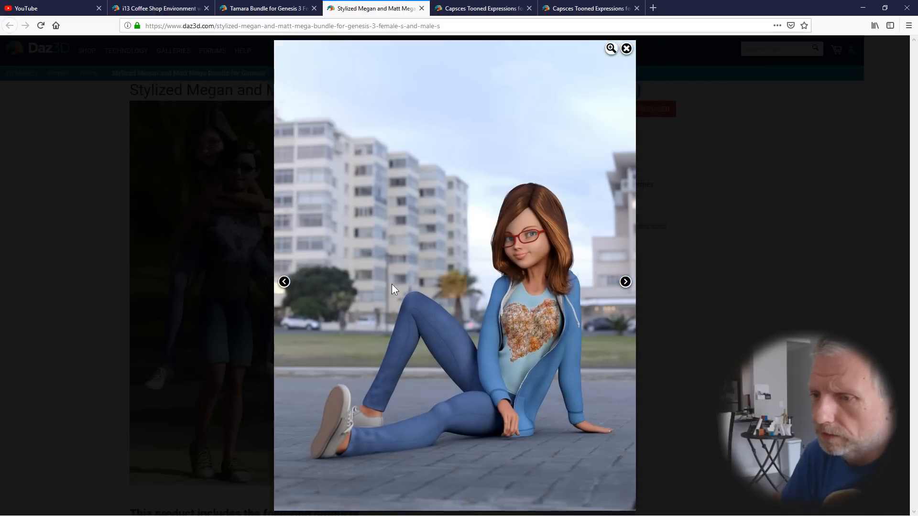
pyautogui.click(284, 281)
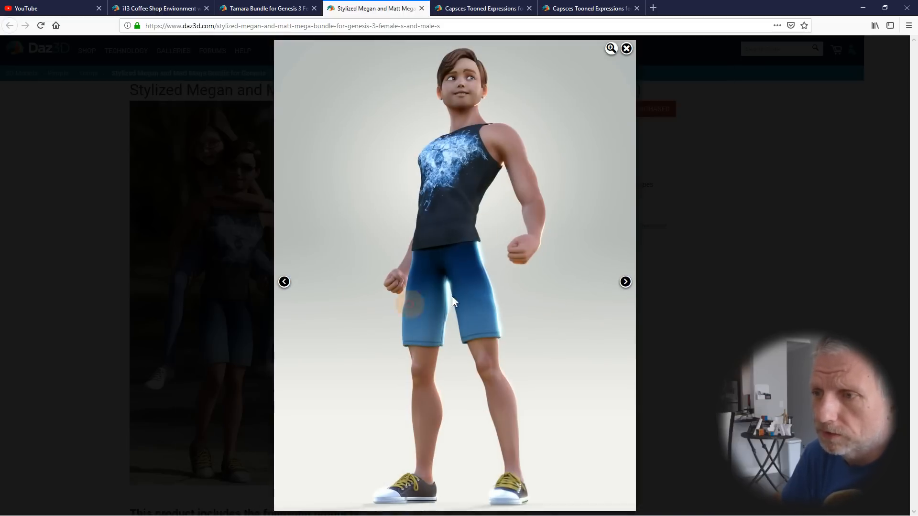
pyautogui.click(626, 48)
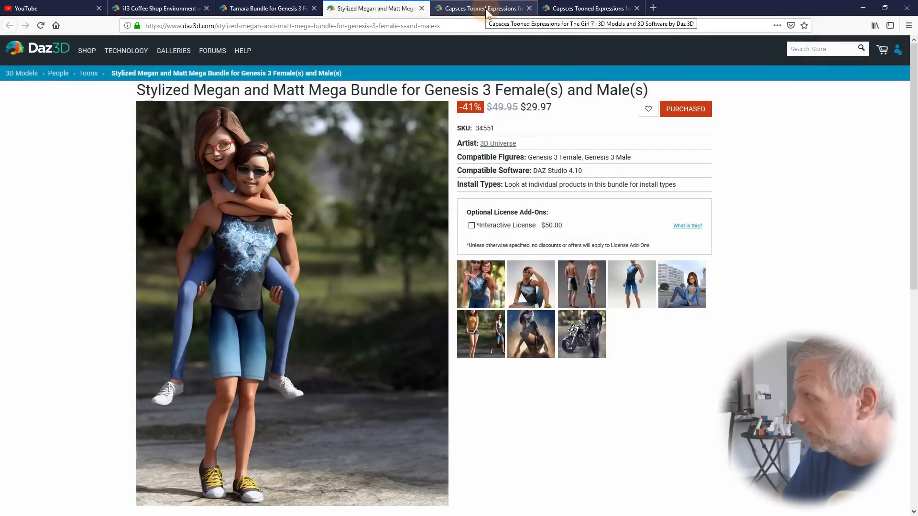
# Examine all the expression preview images of Capsces Tooned Expressions for The Girl 7 and close the viewer.
pyautogui.click(487, 9)
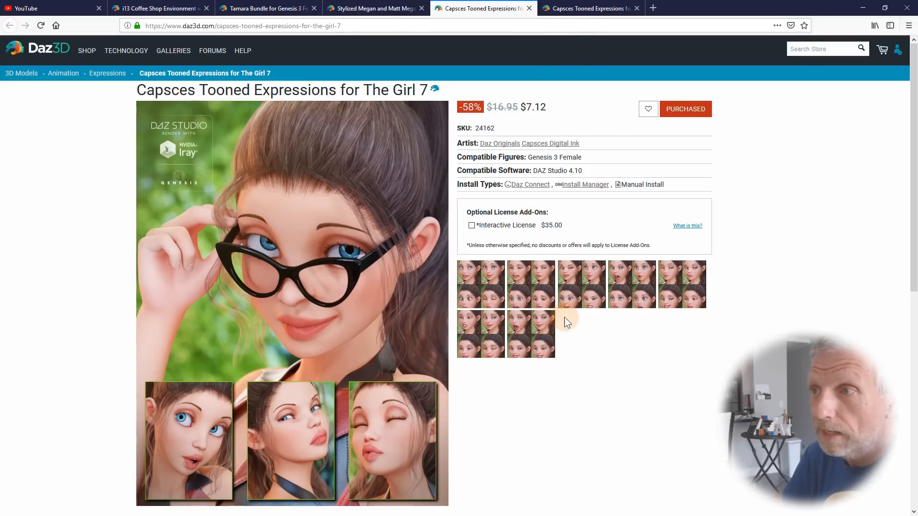
pyautogui.click(485, 287)
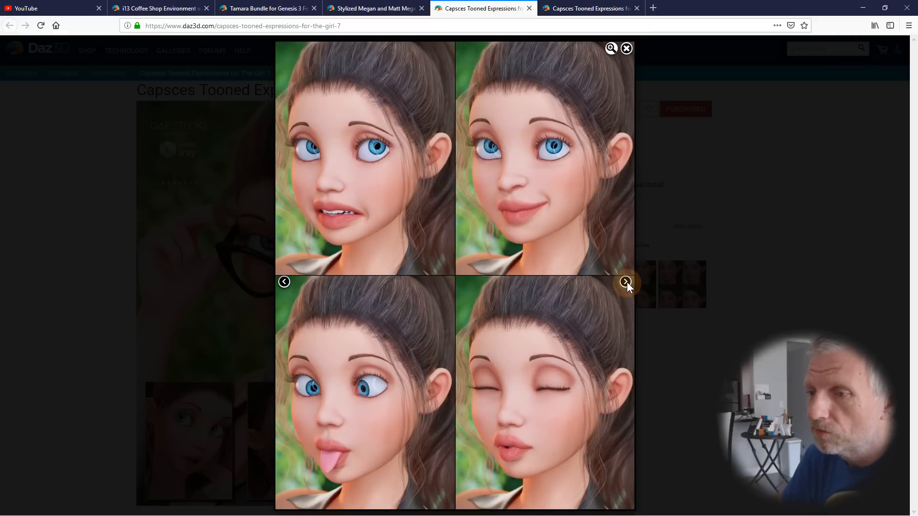
pyautogui.click(626, 282)
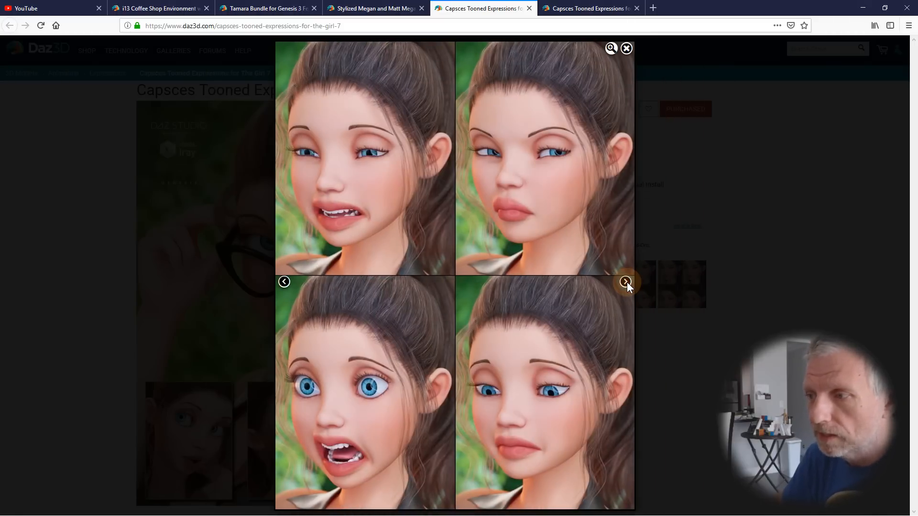
pyautogui.click(625, 282)
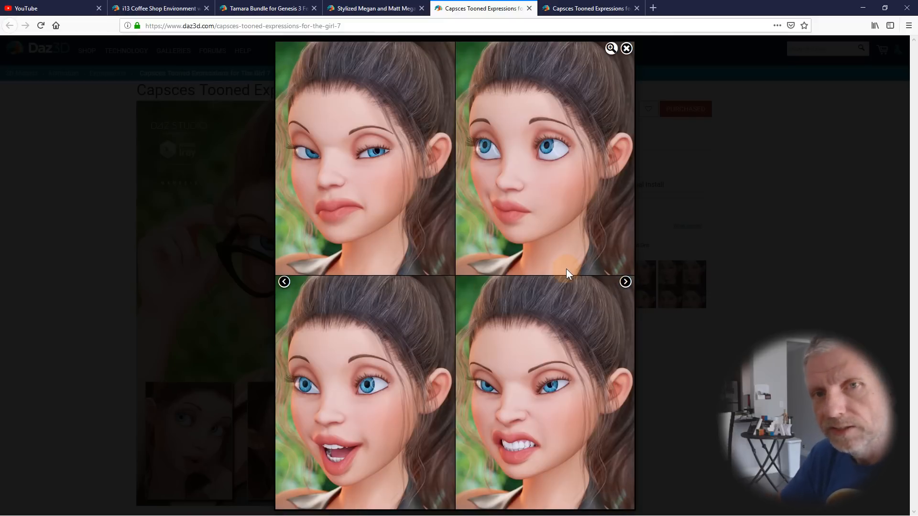
pyautogui.click(626, 282)
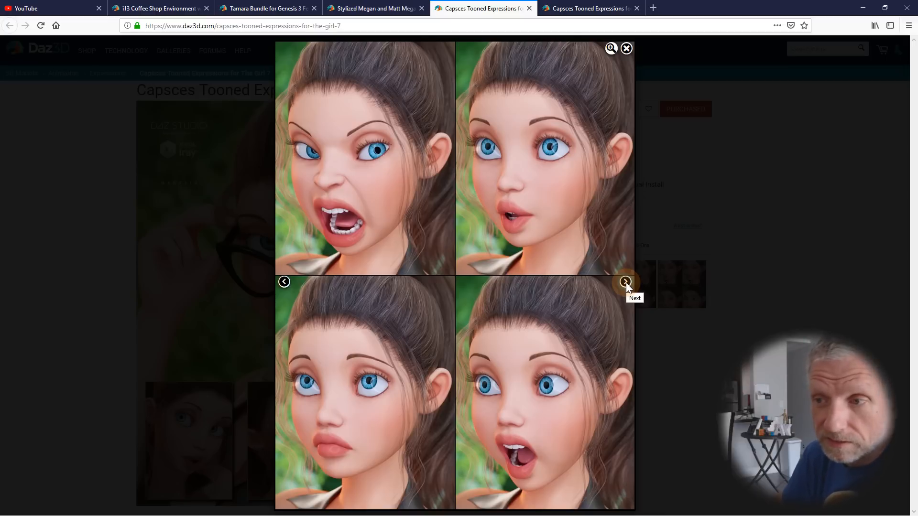
pyautogui.click(394, 178)
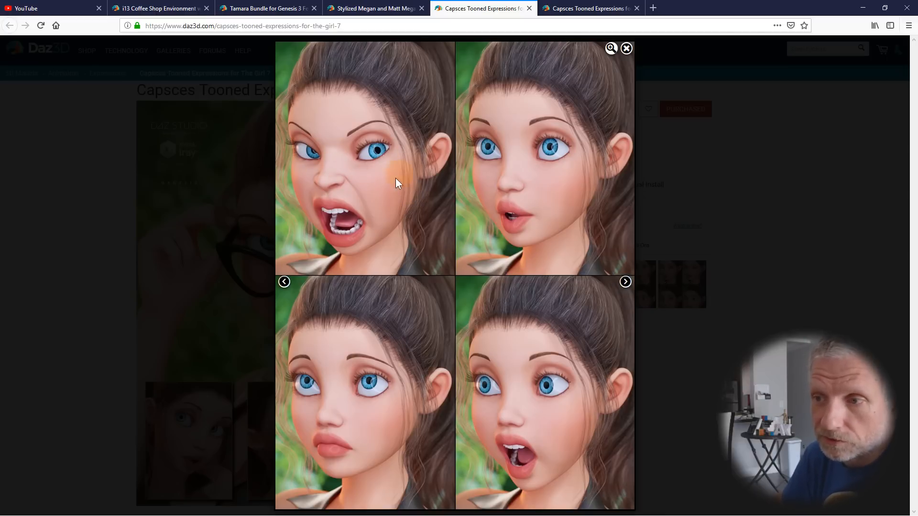
pyautogui.click(625, 282)
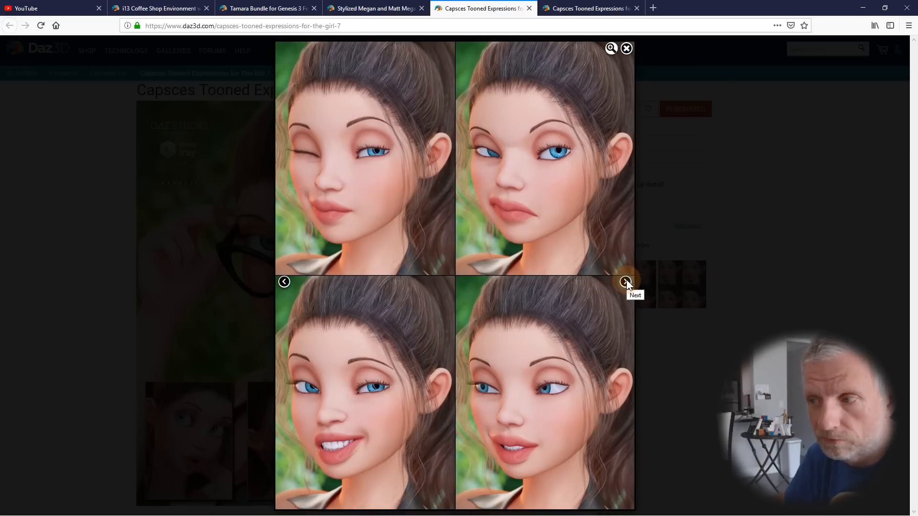
pyautogui.click(626, 281)
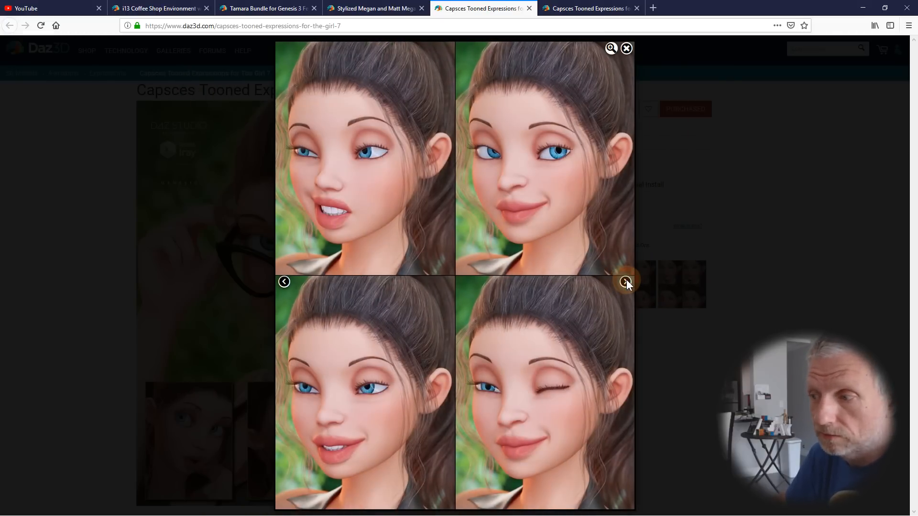
pyautogui.click(625, 281)
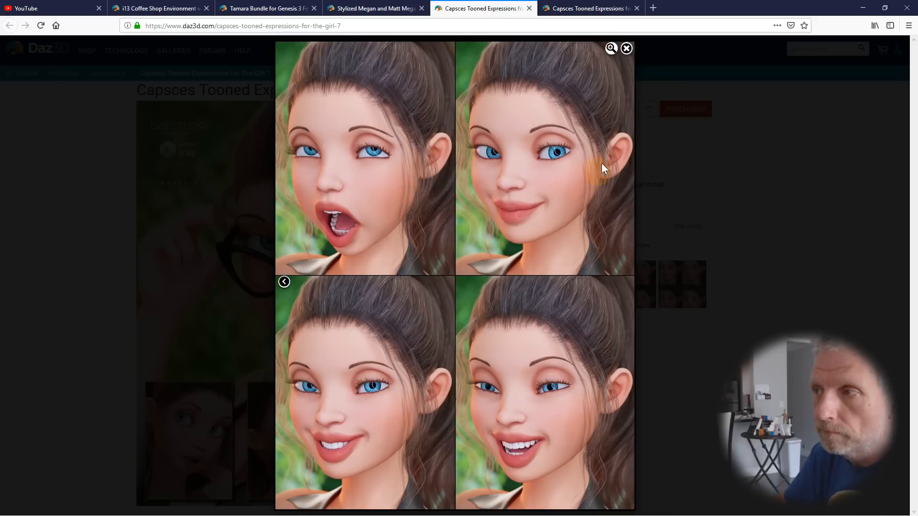
pyautogui.click(626, 49)
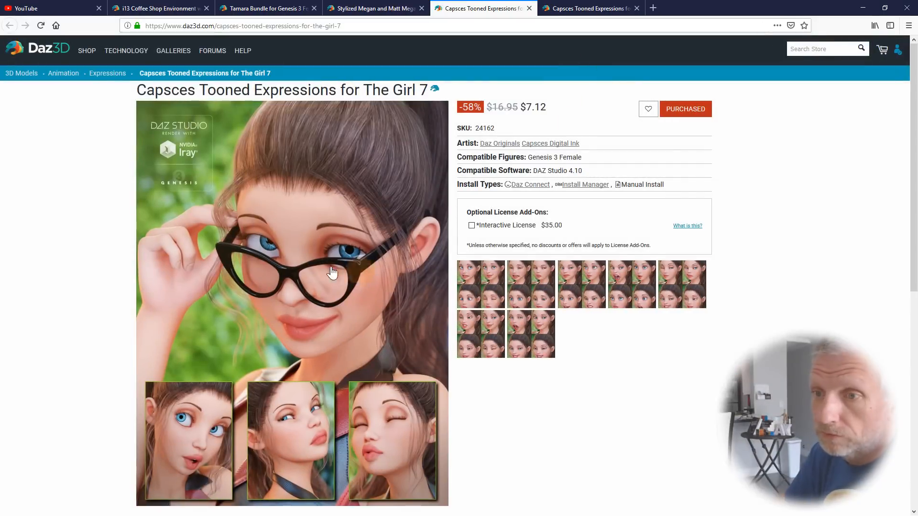
# Examine all the expression preview images of Capsces Tooned Expressions for The Guy 7 and close the viewer.
pyautogui.click(592, 10)
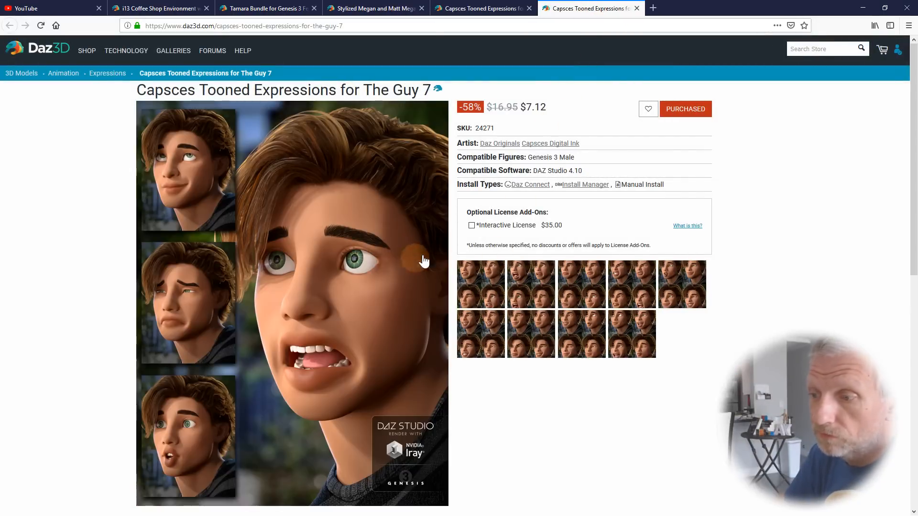
pyautogui.click(485, 288)
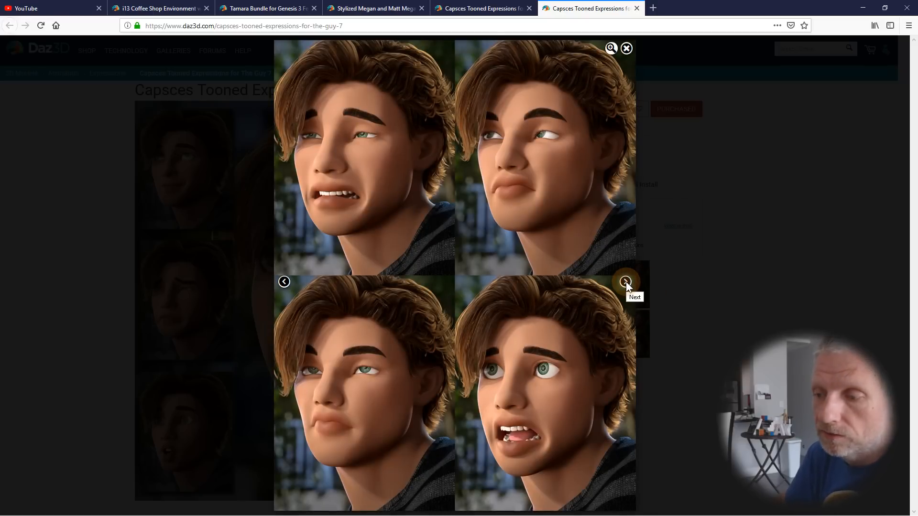
pyautogui.click(626, 282)
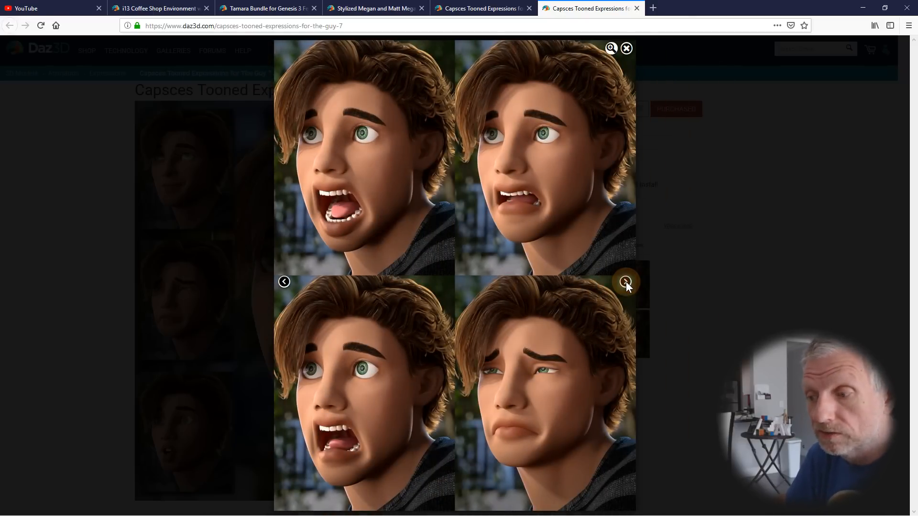
pyautogui.click(626, 282)
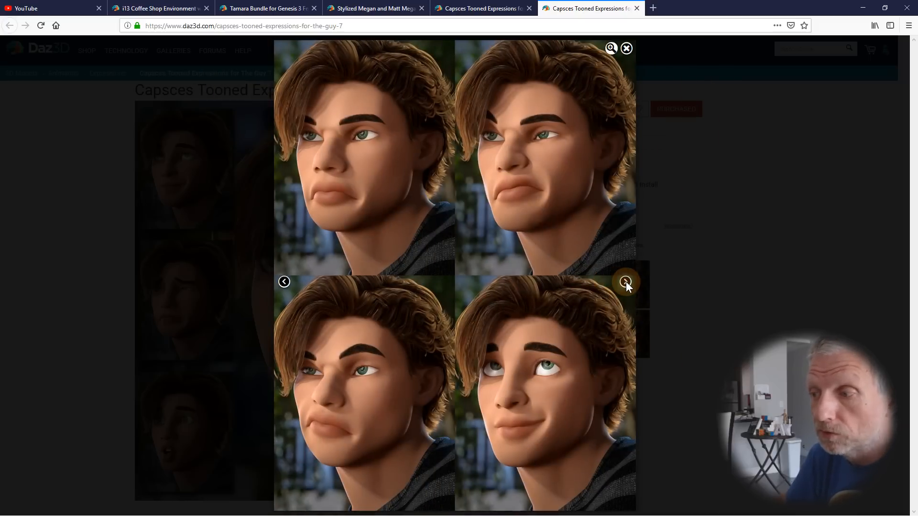
pyautogui.click(626, 282)
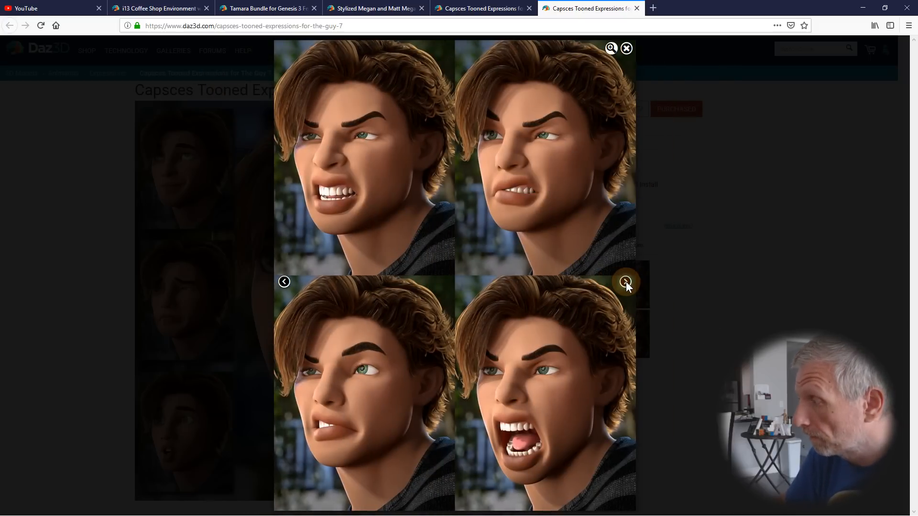
pyautogui.click(627, 282)
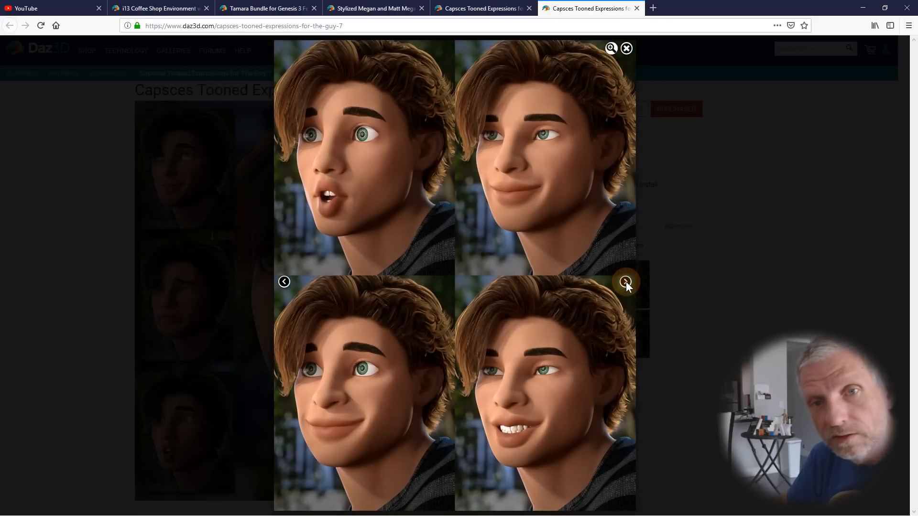
pyautogui.click(626, 282)
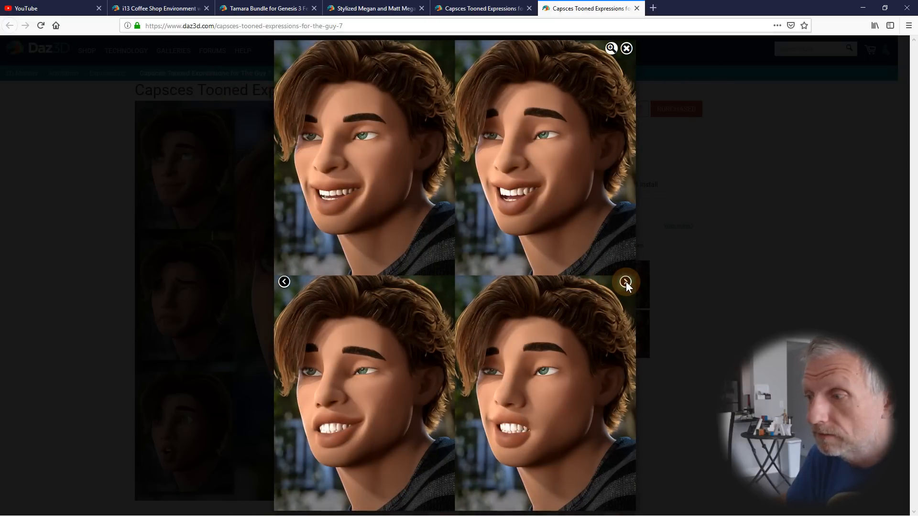
pyautogui.click(626, 282)
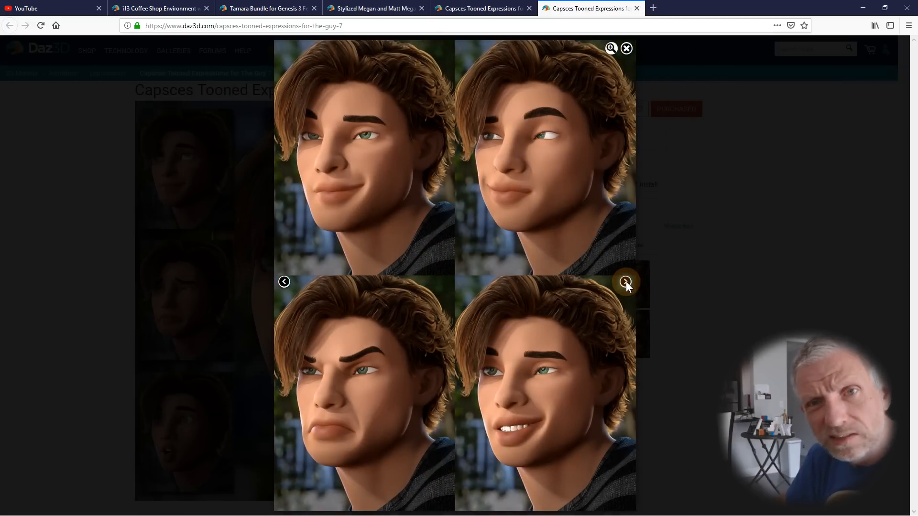
pyautogui.click(626, 282)
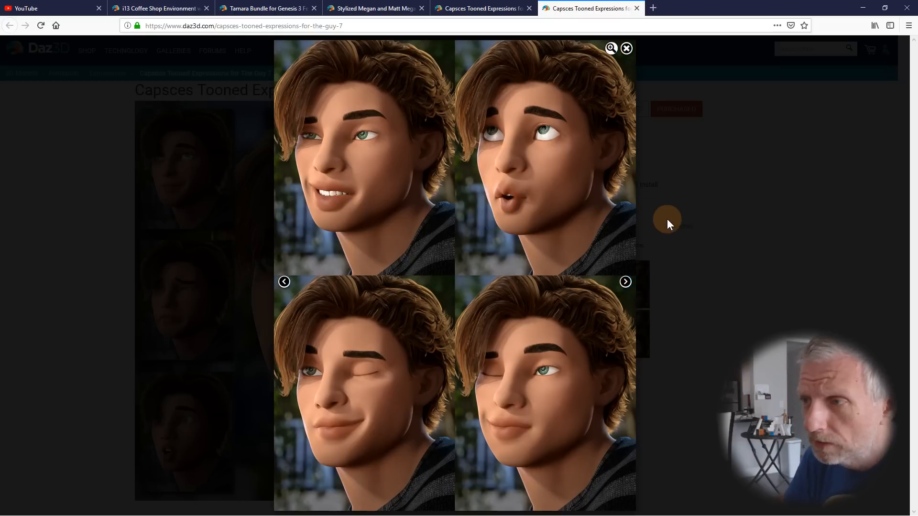
pyautogui.click(626, 48)
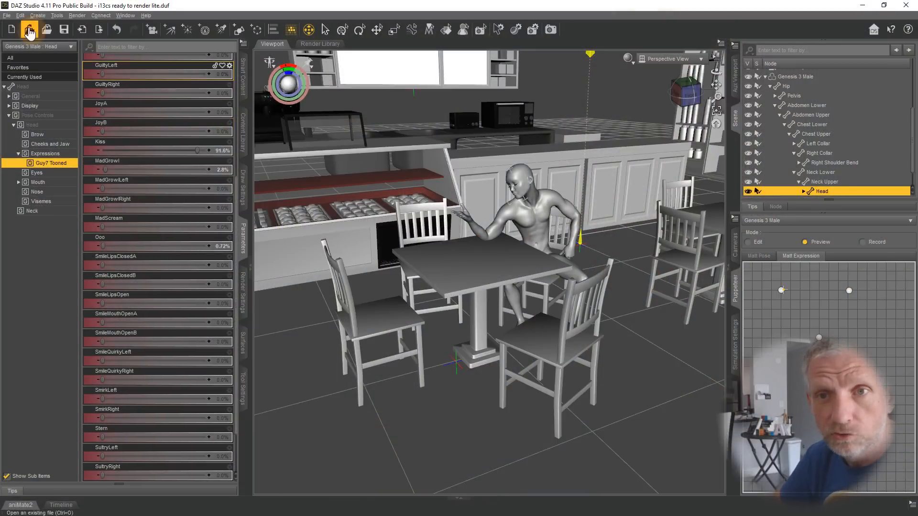
# Switch to DAZ Studio and start a new empty scene in place of the loaded coffee shop scene.
pyautogui.click(7, 15)
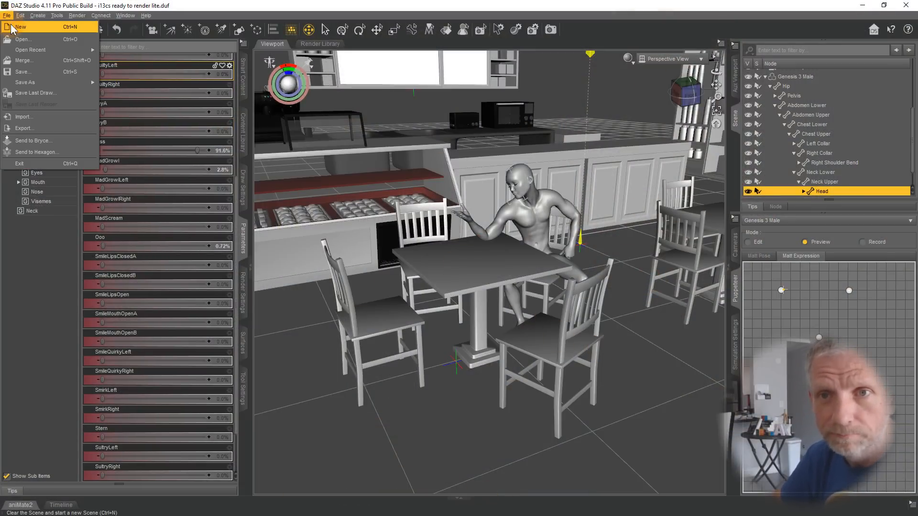
pyautogui.click(12, 28)
pyautogui.click(455, 269)
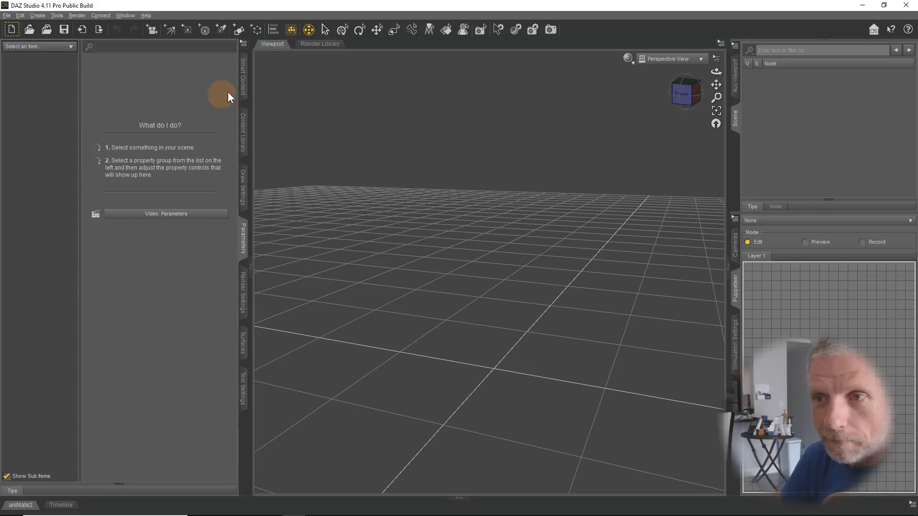
# Load the i13CS Ready To Render Lite scene from the i13 Coffee Shop environment and view it through the Coffeeshop Viewer camera.
pyautogui.click(243, 77)
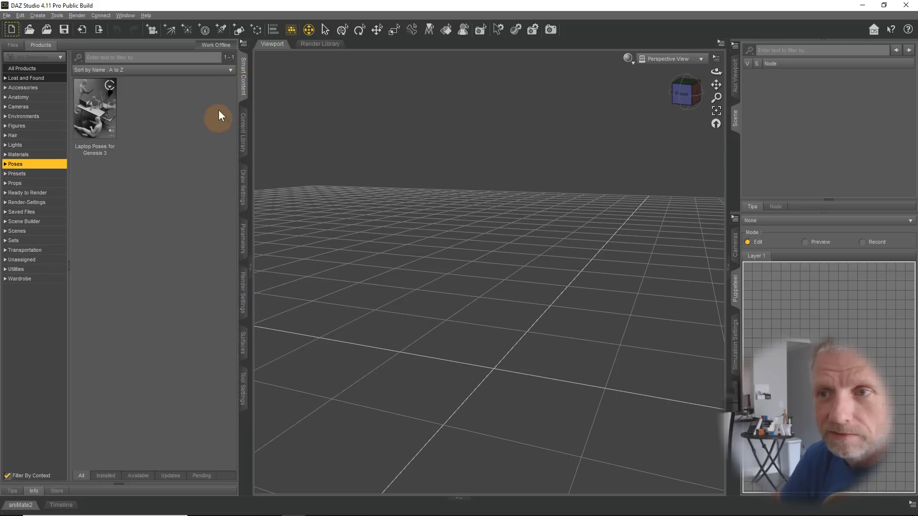
pyautogui.click(36, 117)
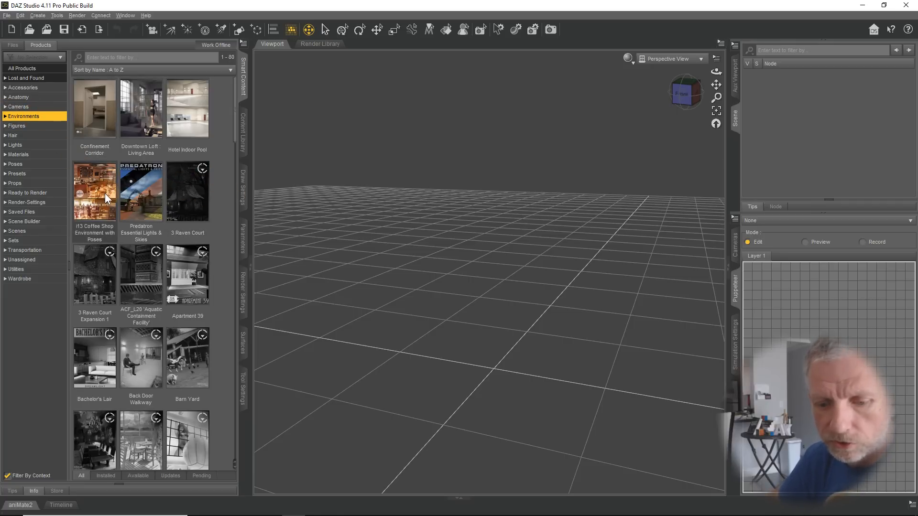
pyautogui.moveTo(104, 193)
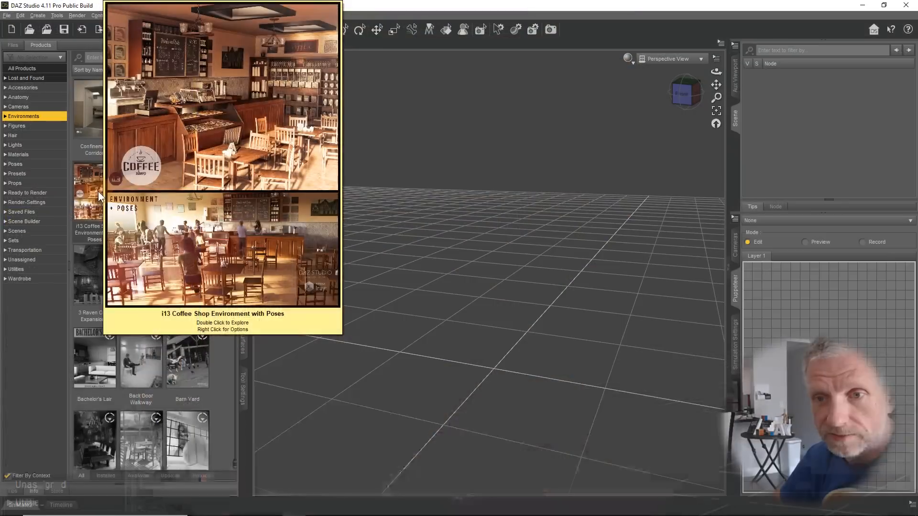
pyautogui.click(184, 359)
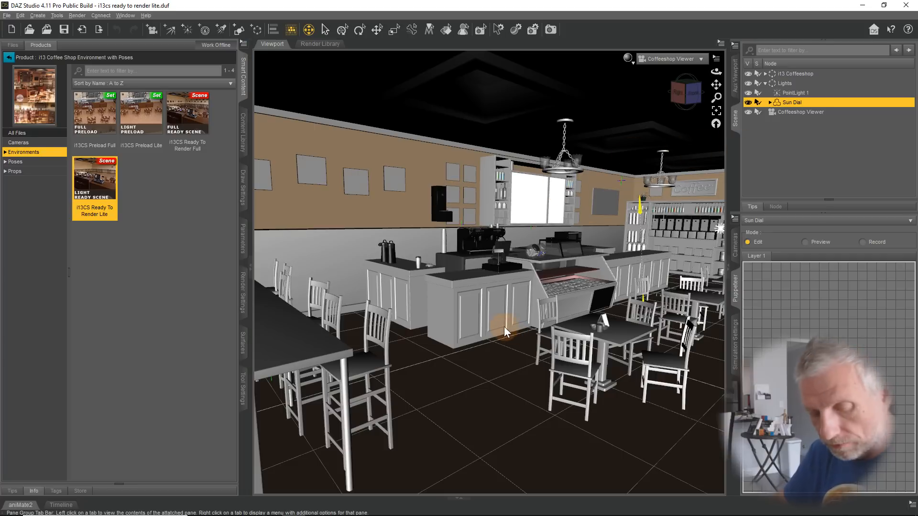
pyautogui.click(701, 59)
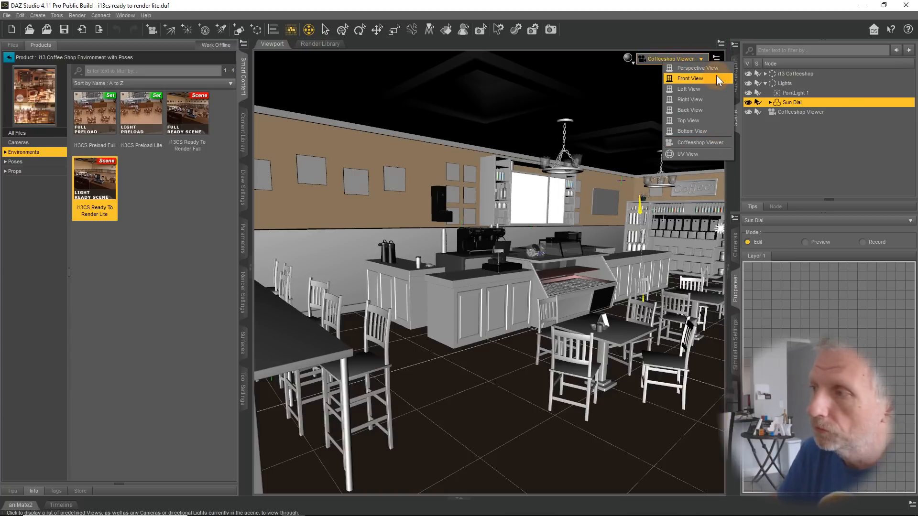
pyautogui.click(706, 141)
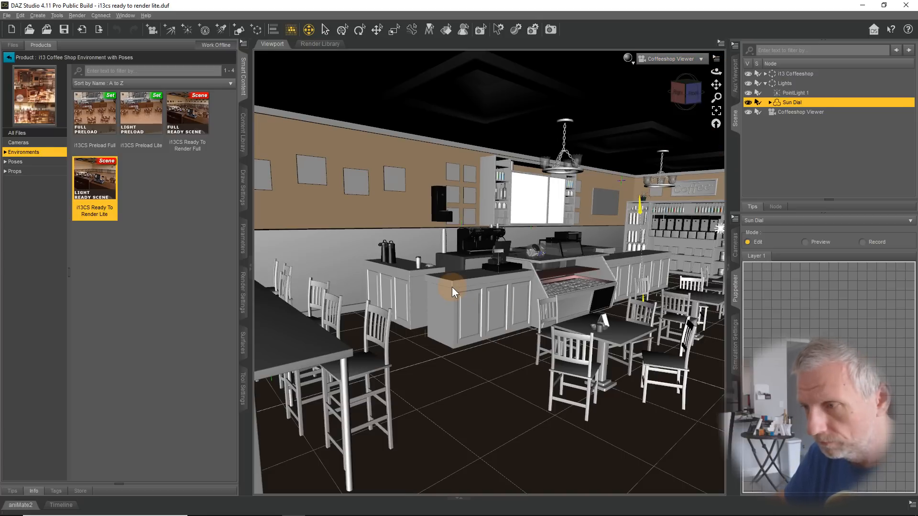
# Examine the coffee shop's exterior and approach its open entrance with the Scene Navigator tool.
pyautogui.scroll(-10, 452, 287)
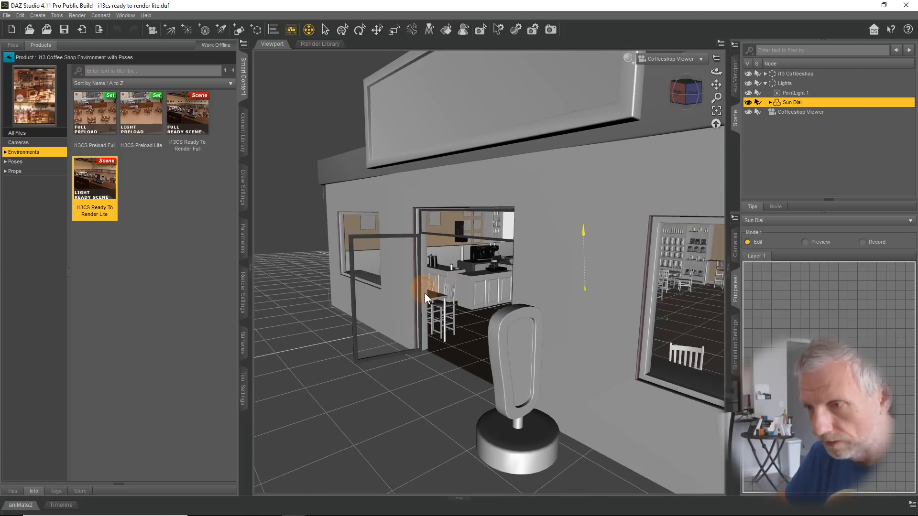
pyautogui.moveTo(424, 293); pyautogui.dragTo(493, 315, button='middle')
pyautogui.keyDown('alt'); pyautogui.moveTo(533, 337); pyautogui.dragTo(512, 339); pyautogui.keyUp('alt')
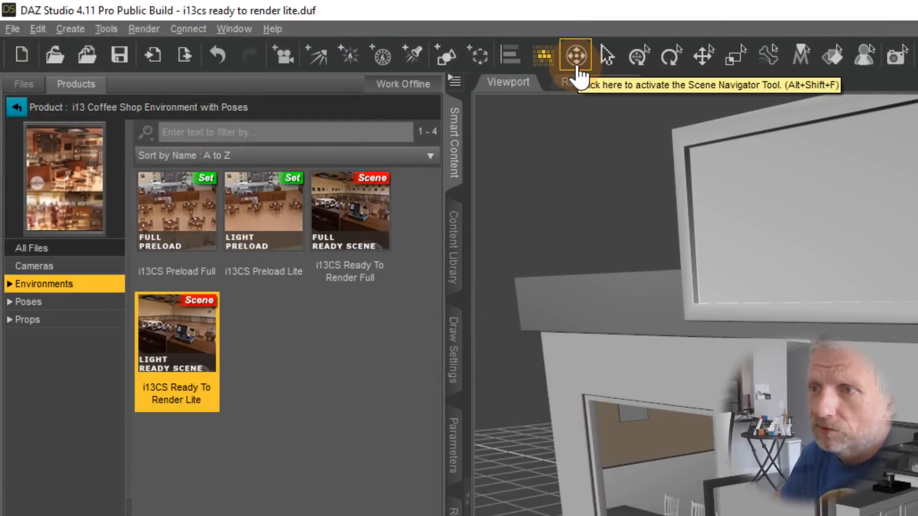
pyautogui.click(576, 60)
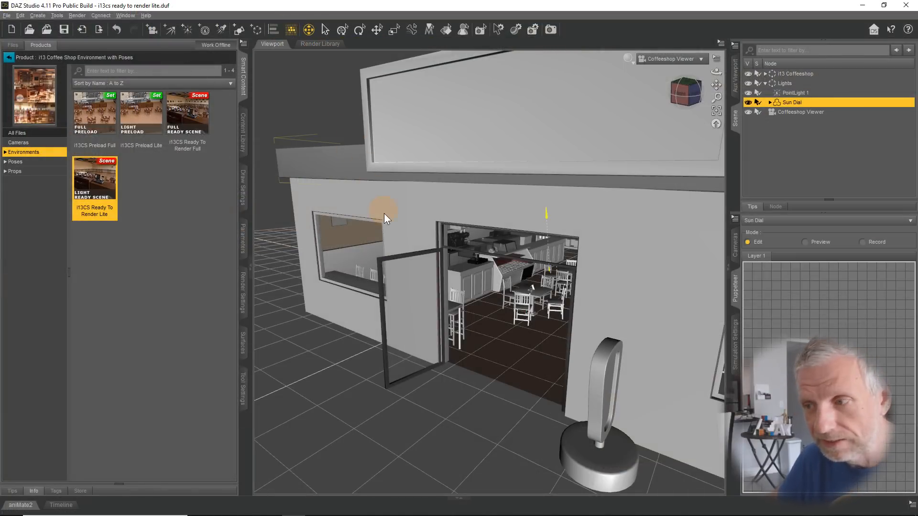
pyautogui.press('w')
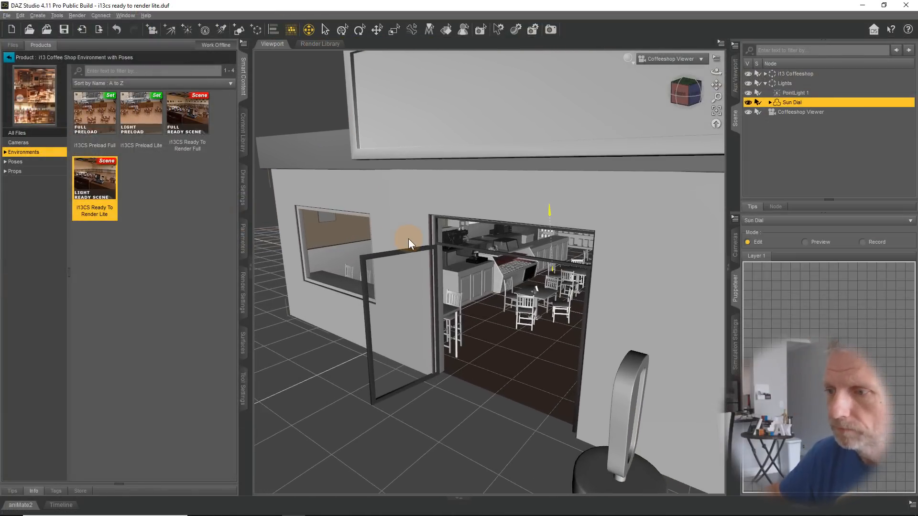
pyautogui.press('w')
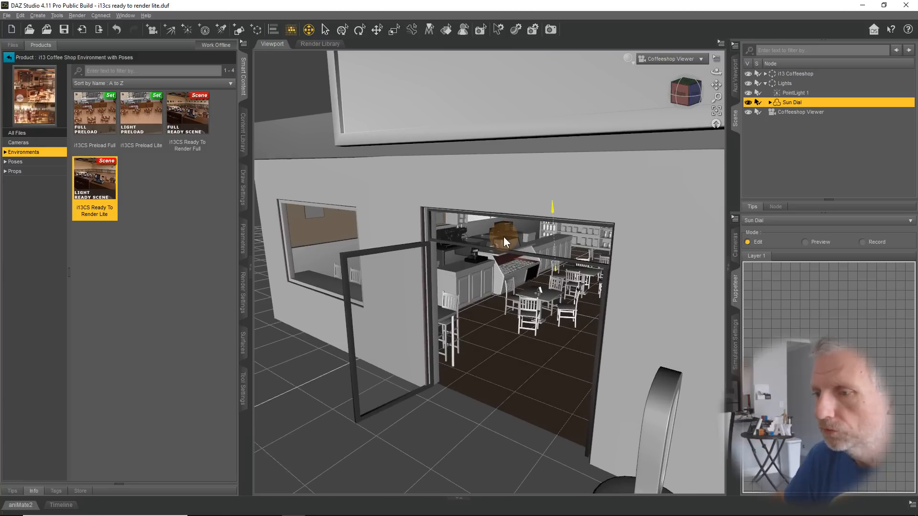
pyautogui.press('d')
pyautogui.press('a')
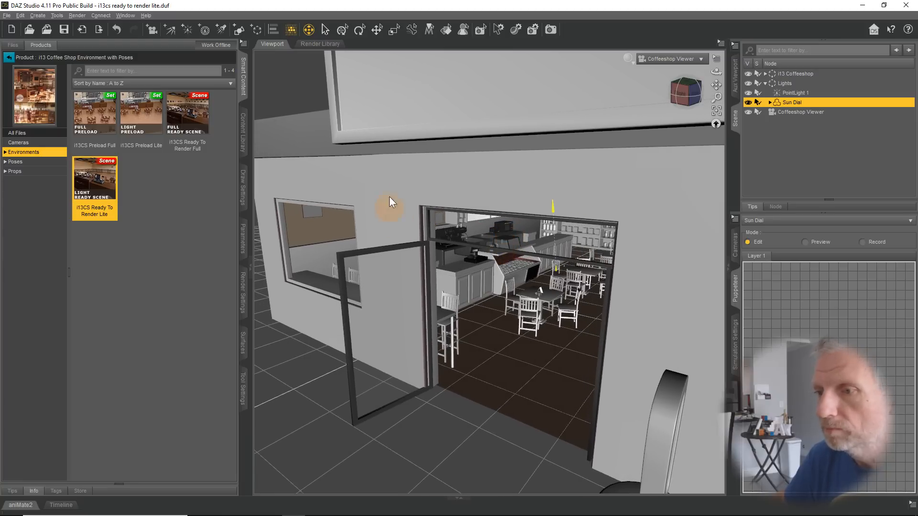
pyautogui.press('d')
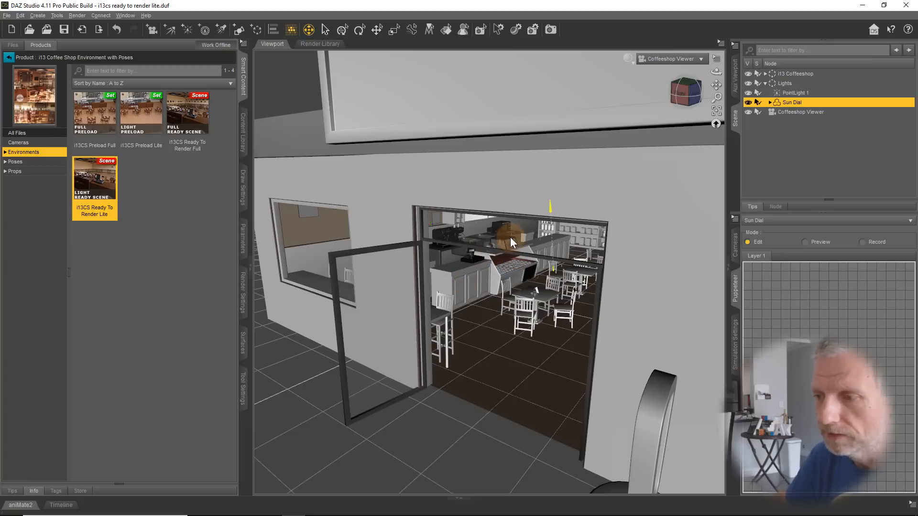
pyautogui.moveTo(433, 196); pyautogui.dragTo(433, 281, button='right')
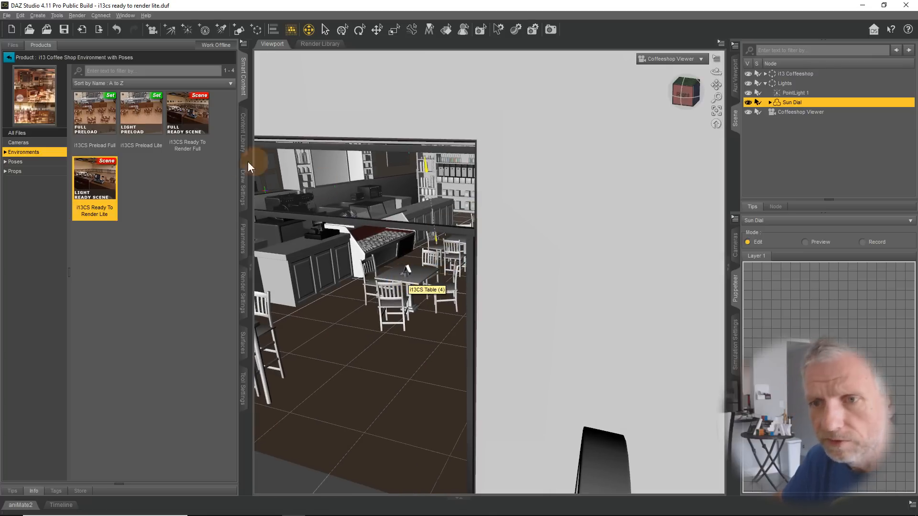
# Set the Scene Navigator's move controls to 40 and its look controls to 20.
pyautogui.click(244, 389)
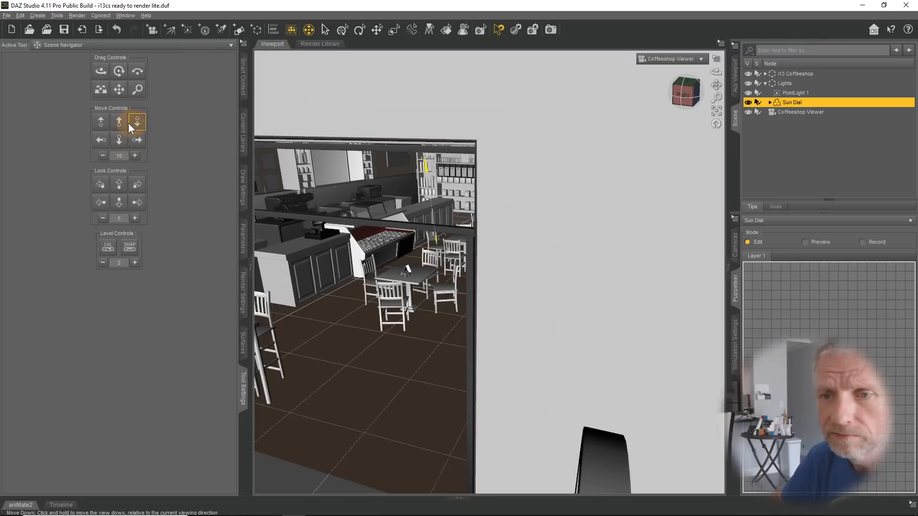
pyautogui.click(119, 156)
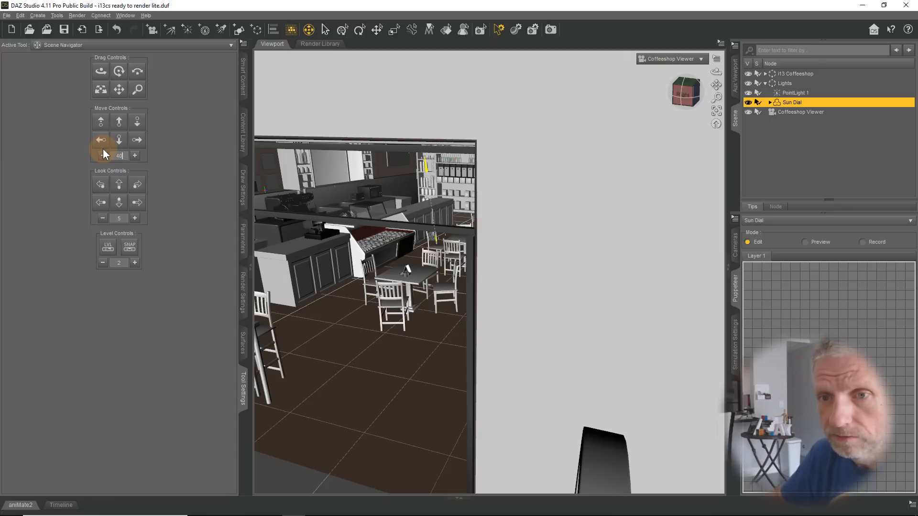
pyautogui.write('40')
pyautogui.press('Return')
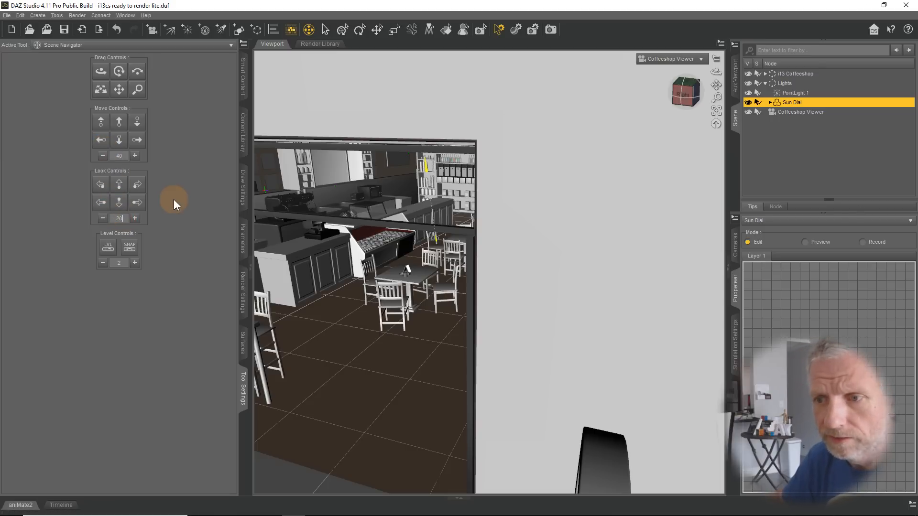
# Explore the coffee shop interior from the doorway past the window bar stools to the tables and back wall.
pyautogui.moveTo(512, 294)
pyautogui.mouseDown()
pyautogui.moveTo(407, 270)
pyautogui.moveTo(538, 299)
pyautogui.moveTo(531, 286)
pyautogui.moveTo(507, 295)
pyautogui.mouseUp()
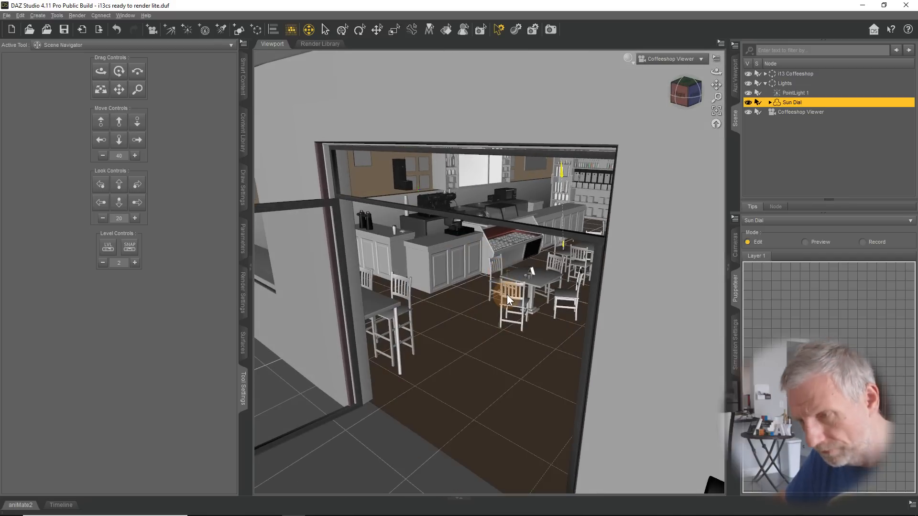
pyautogui.scroll(8, 507, 294)
pyautogui.scroll(5, 502, 261)
pyautogui.moveTo(511, 239); pyautogui.dragTo(631, 257)
pyautogui.moveTo(513, 243); pyautogui.dragTo(657, 171)
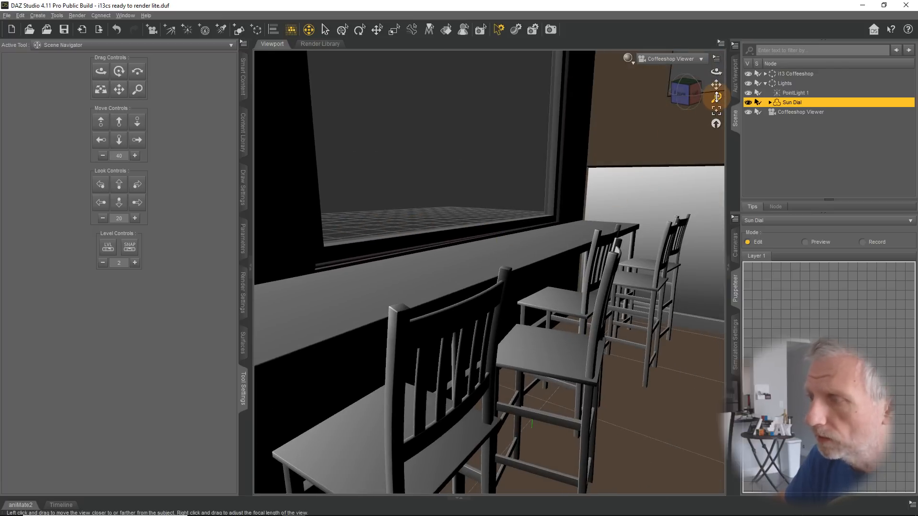
pyautogui.moveTo(716, 97)
pyautogui.mouseDown()
pyautogui.moveTo(715, 84)
pyautogui.moveTo(716, 95)
pyautogui.mouseUp()
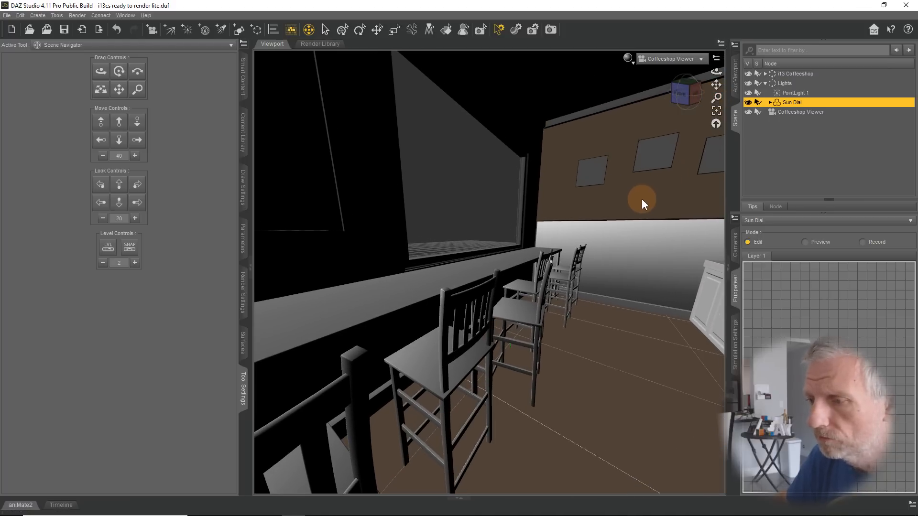
pyautogui.moveTo(642, 199); pyautogui.dragTo(603, 192)
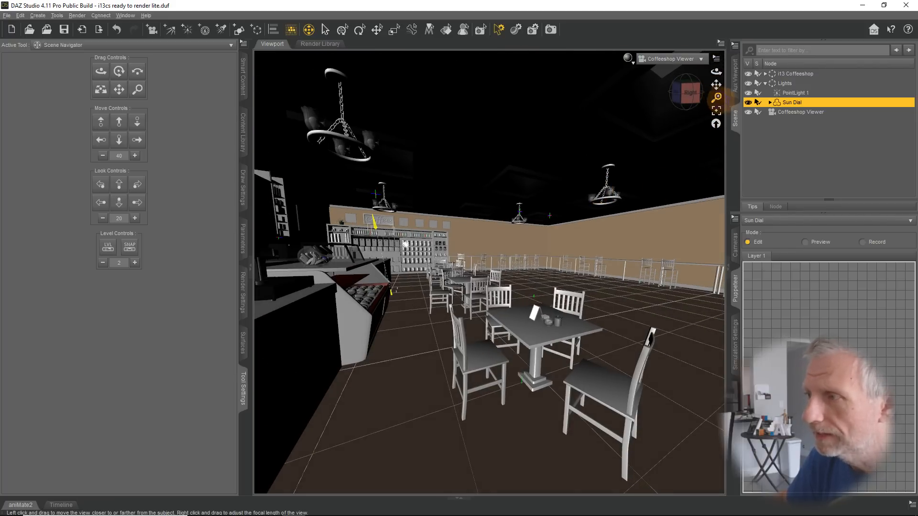
pyautogui.moveTo(716, 97); pyautogui.dragTo(720, 103)
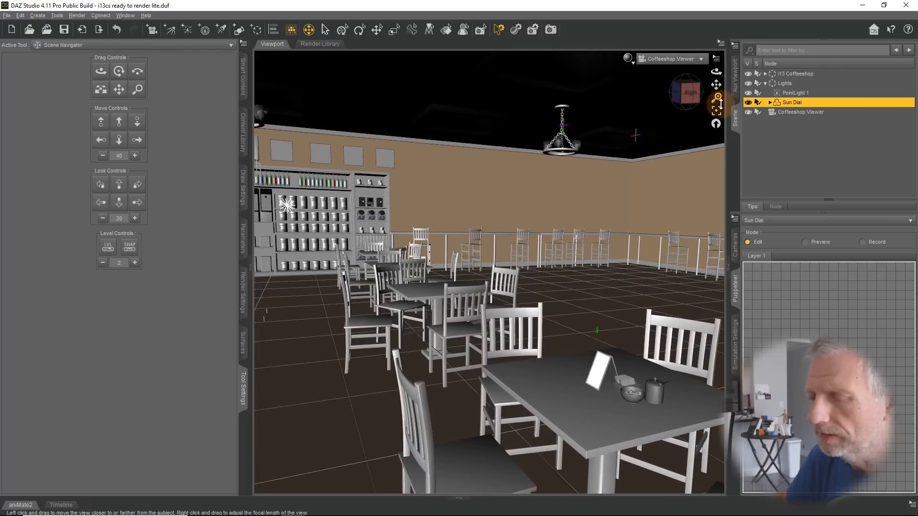
pyautogui.moveTo(621, 195); pyautogui.dragTo(538, 215)
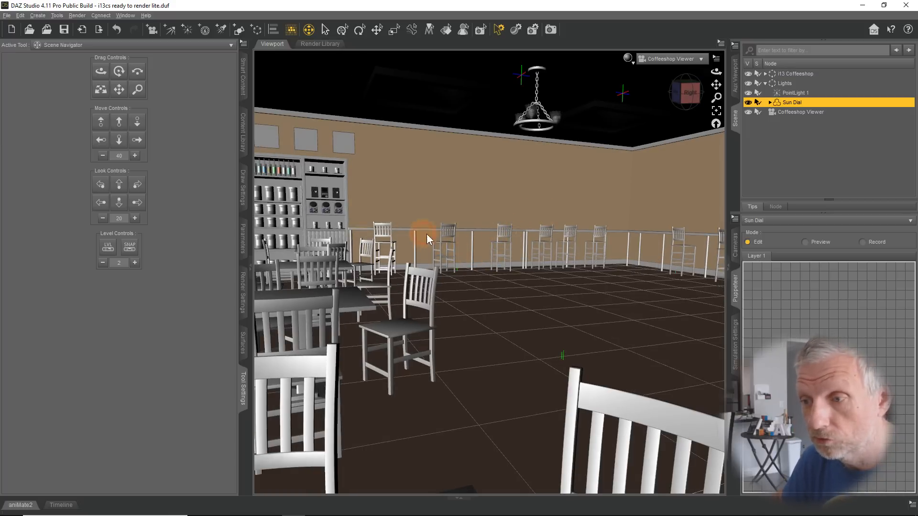
# Examine the coffee shop interior around the pastry counter, back shelves and table sets through the Coffeeshop Viewer camera.
pyautogui.moveTo(432, 232); pyautogui.dragTo(452, 234)
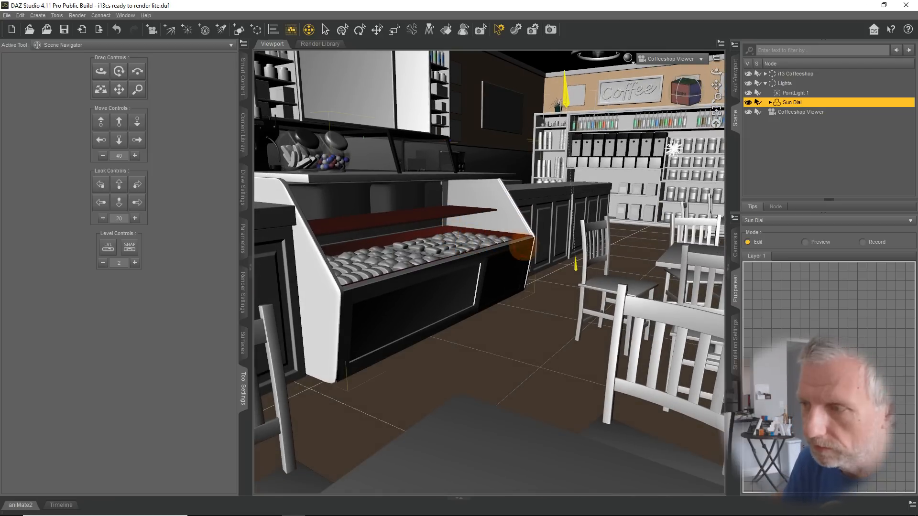
pyautogui.moveTo(526, 247); pyautogui.dragTo(519, 255)
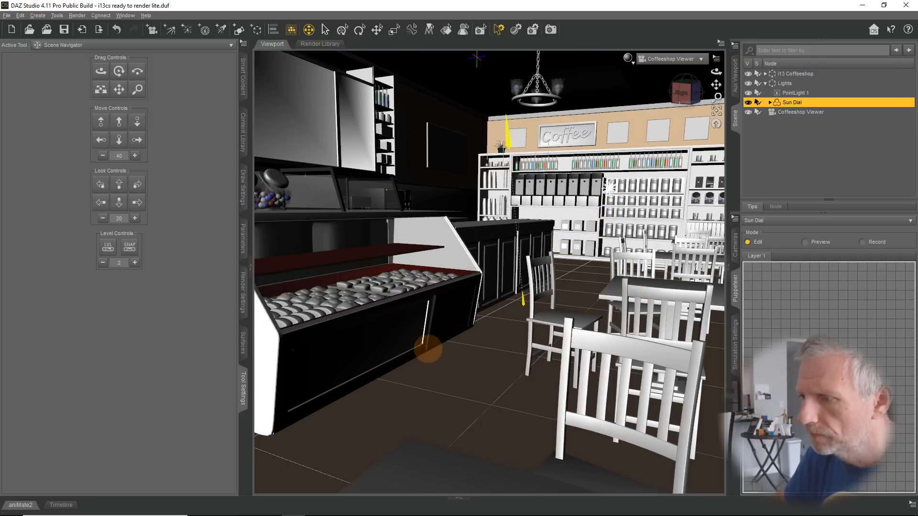
pyautogui.moveTo(426, 349); pyautogui.dragTo(509, 341)
pyautogui.scroll(-5, 373, 274)
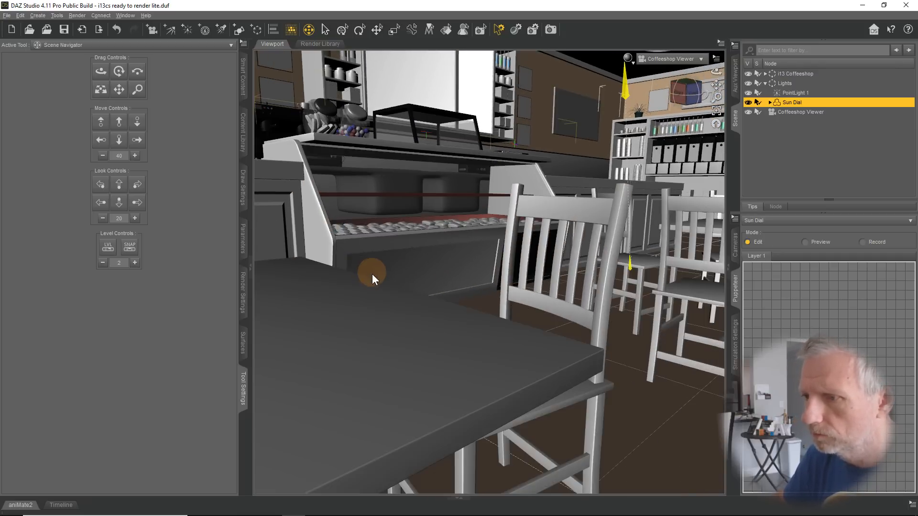
pyautogui.scroll(-3, 373, 275)
pyautogui.scroll(5, 373, 275)
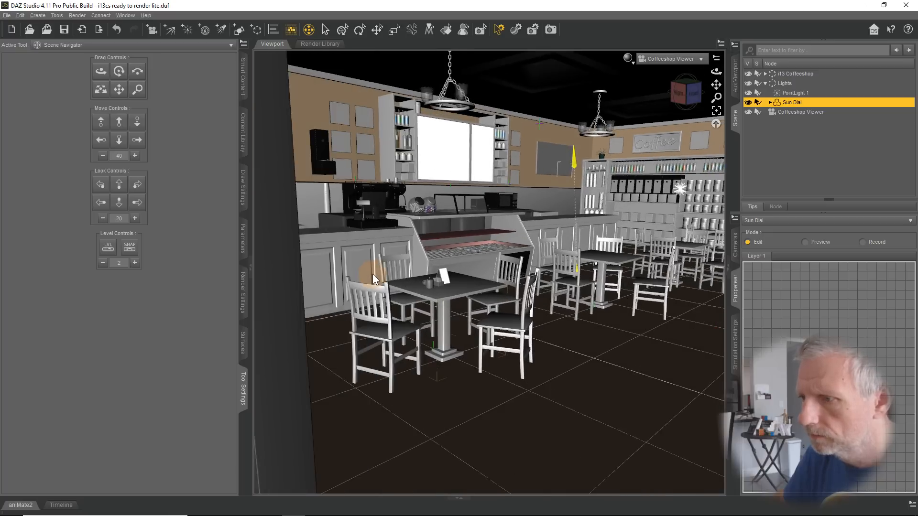
pyautogui.scroll(3, 382, 315)
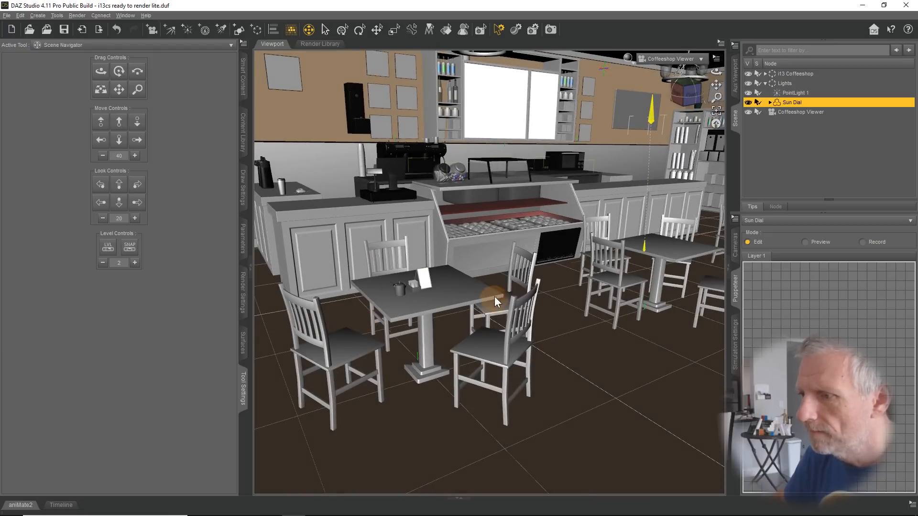
pyautogui.scroll(1, 326, 344)
pyautogui.moveTo(326, 345)
pyautogui.mouseDown(button='middle')
pyautogui.moveTo(215, 399)
pyautogui.moveTo(324, 347)
pyautogui.moveTo(300, 348)
pyautogui.moveTo(326, 345)
pyautogui.mouseUp(button='middle')
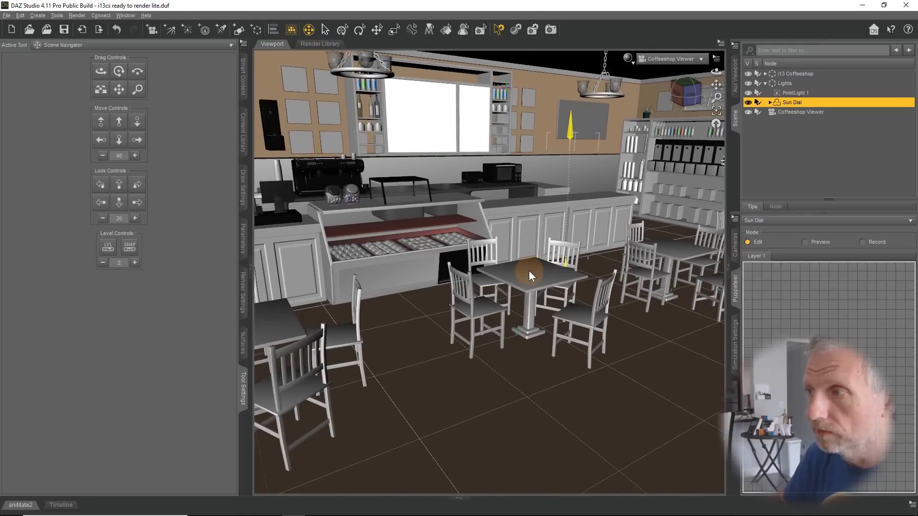
# Switch the viewport to Top View and hide the Roof and WALLS groups of the i13 Coffeeshop.
pyautogui.click(698, 61)
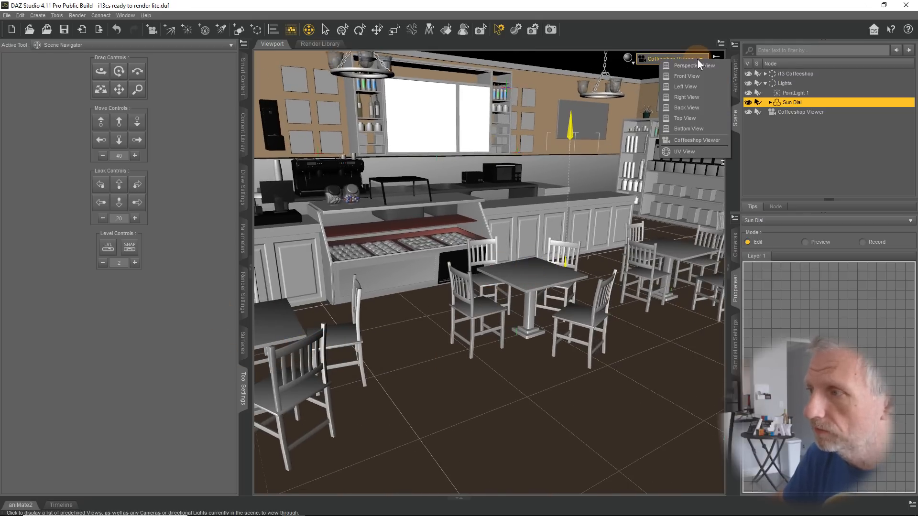
pyautogui.click(693, 119)
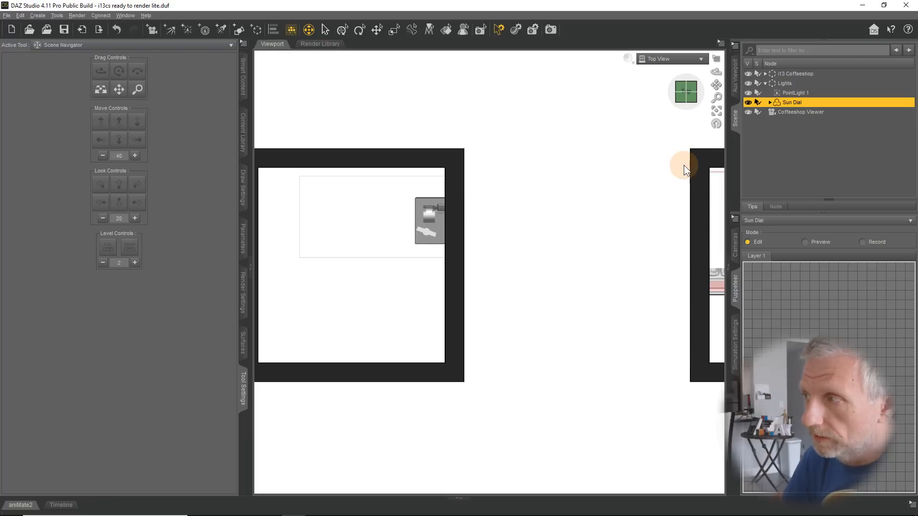
pyautogui.click(764, 74)
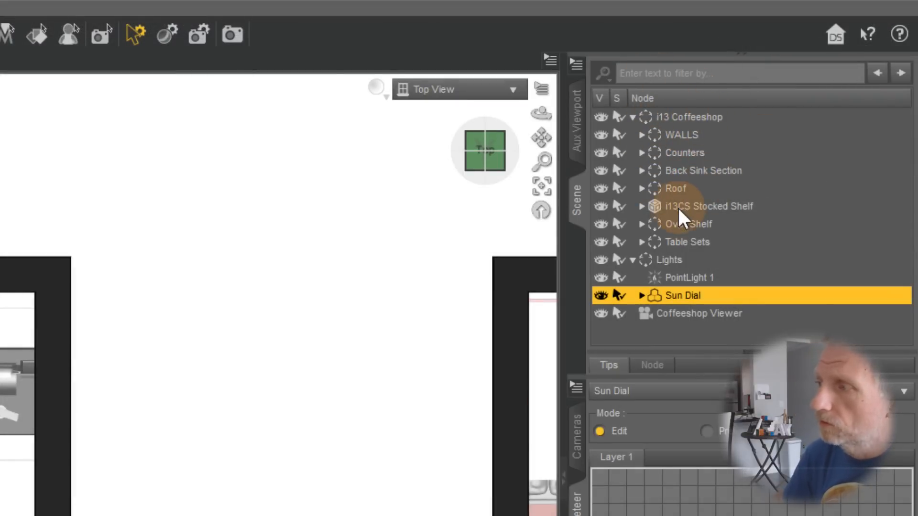
pyautogui.click(604, 186)
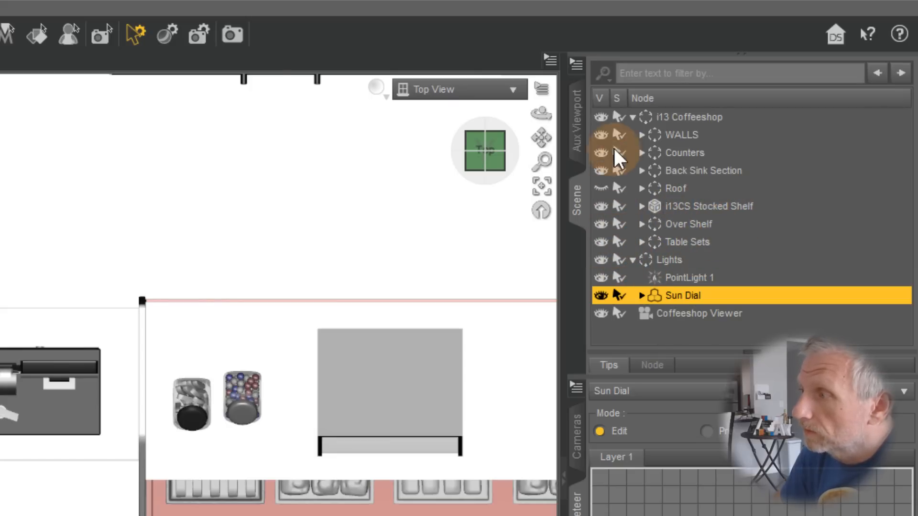
pyautogui.click(601, 133)
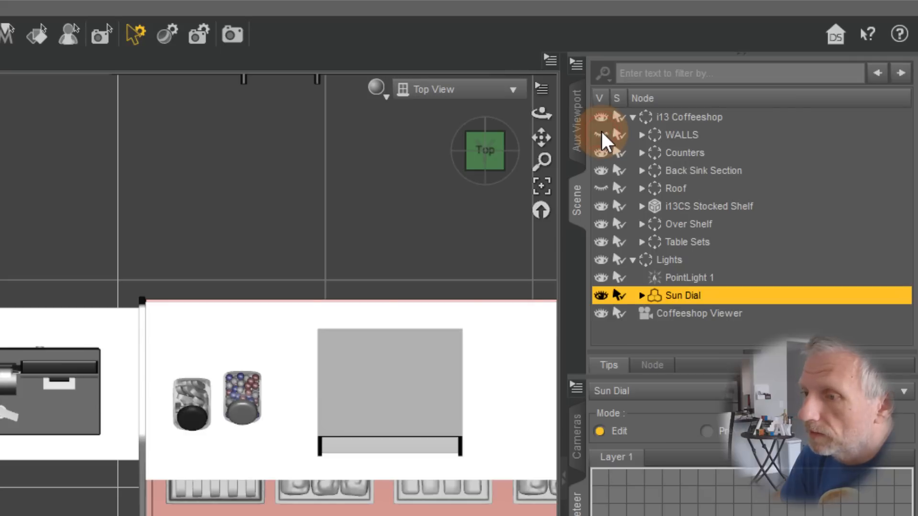
pyautogui.click(601, 134)
pyautogui.click(601, 134)
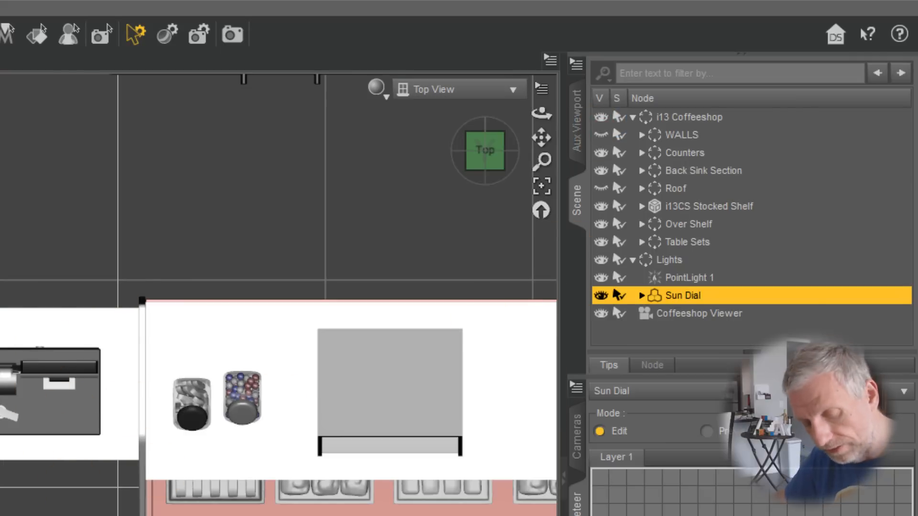
# Make the i13 Coffeeshop group, PointLight 1 and Sun Dial unselectable in the viewport, and collapse the Coffeeshop and Lights groups.
pyautogui.moveTo(64, 515); pyautogui.dragTo(55, 459, button='middle')
pyautogui.scroll(-2, 55, 459)
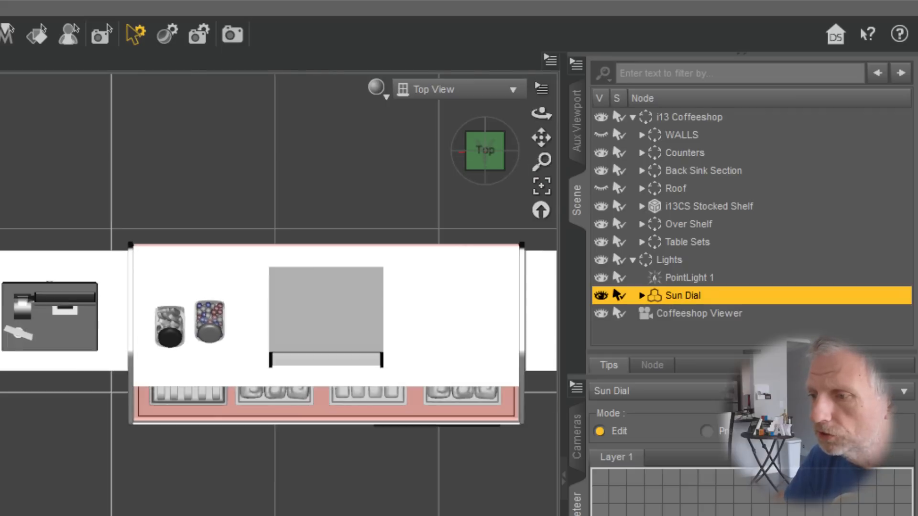
pyautogui.scroll(-8, 279, 295)
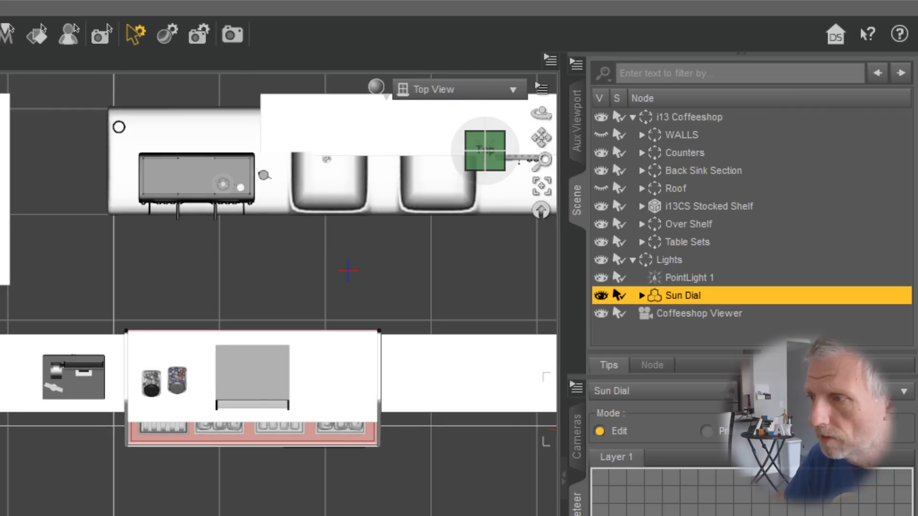
pyautogui.moveTo(279, 295); pyautogui.dragTo(247, 301, button='middle')
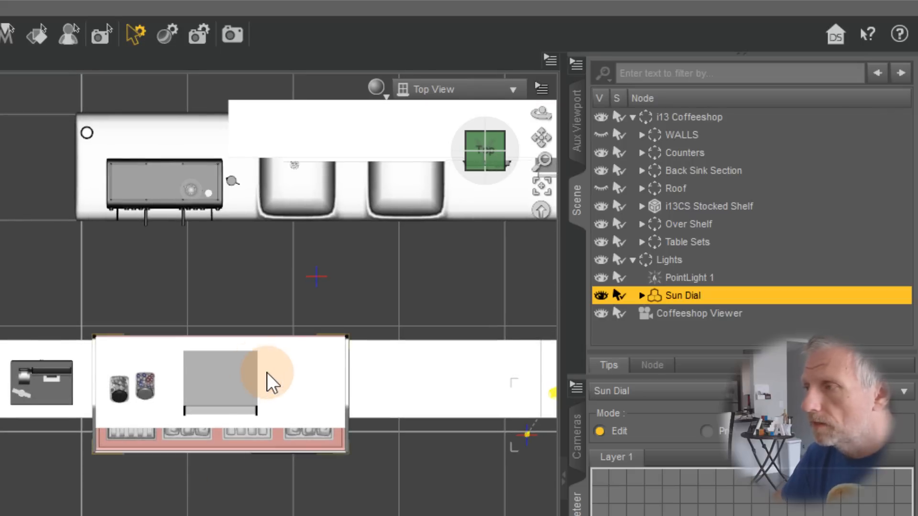
pyautogui.click(617, 116)
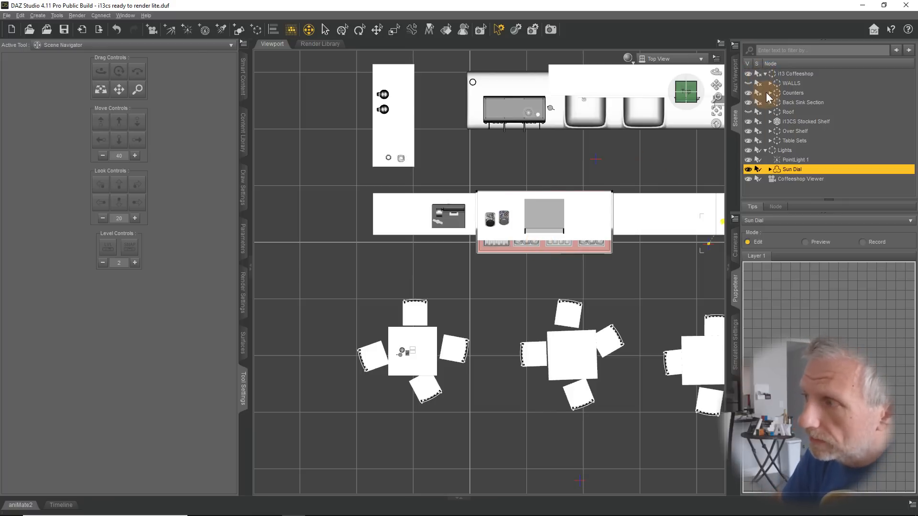
pyautogui.click(765, 74)
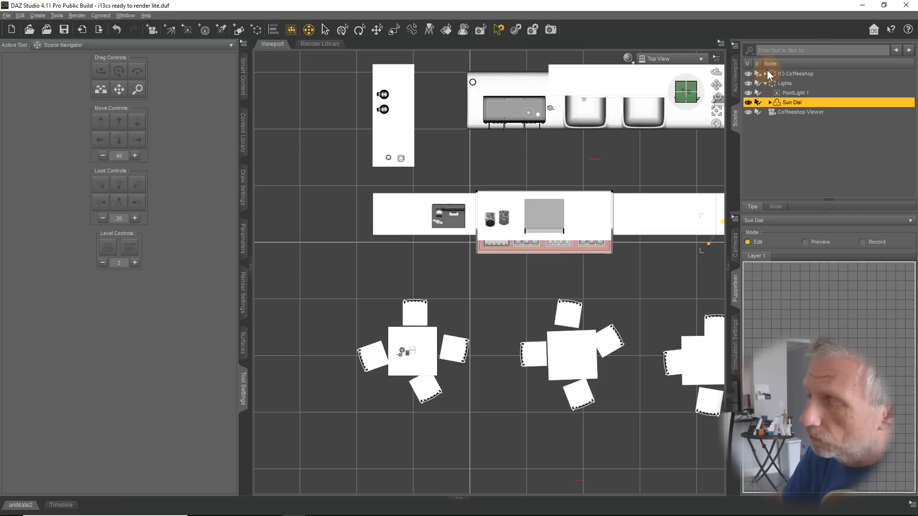
pyautogui.click(758, 93)
pyautogui.click(758, 102)
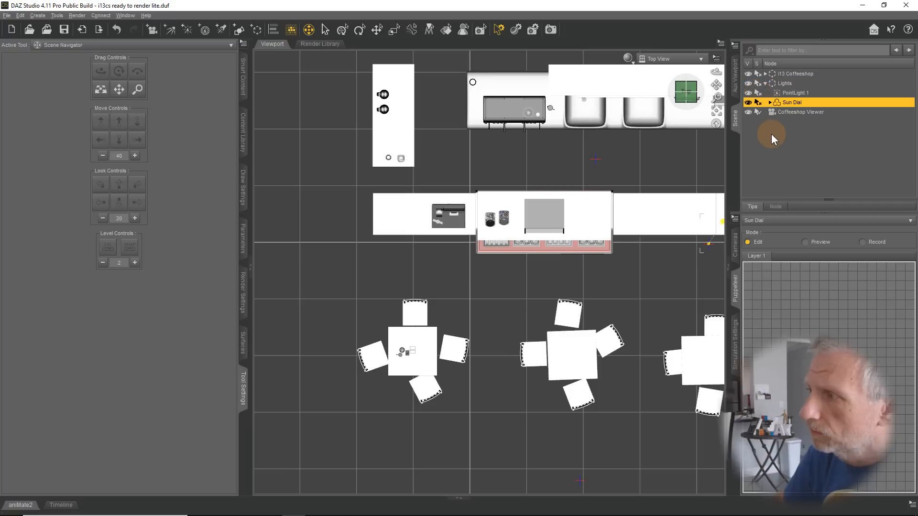
pyautogui.click(766, 84)
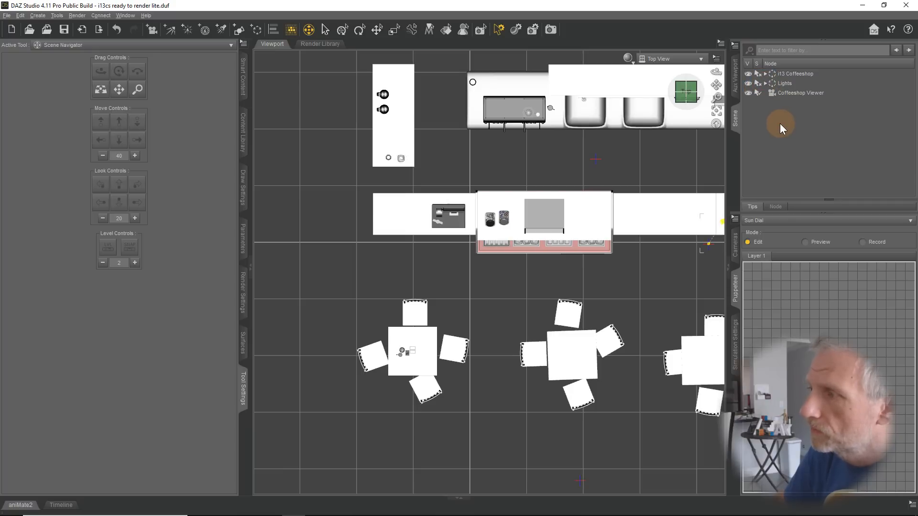
# Compare Perspective View with the Coffeeshop Viewer camera, and frame the table in front of the pastry counter in Perspective View.
pyautogui.click(683, 59)
pyautogui.click(687, 67)
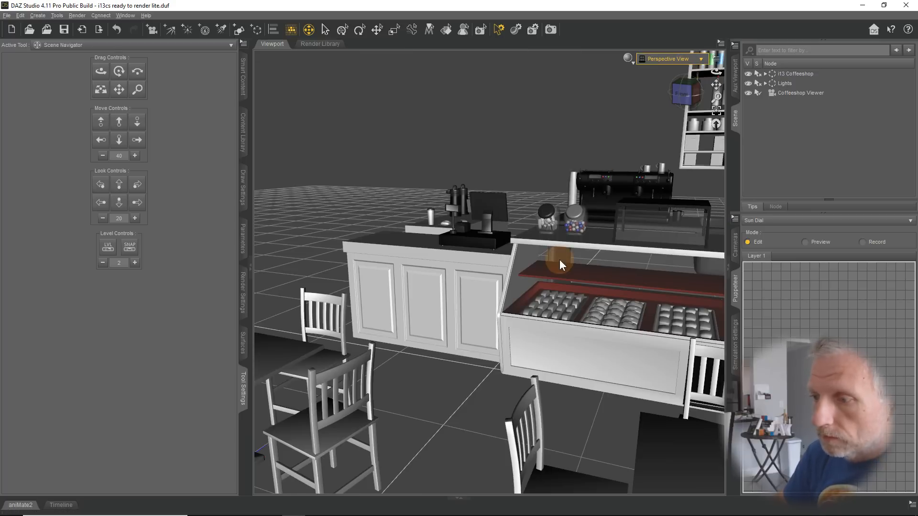
pyautogui.click(692, 60)
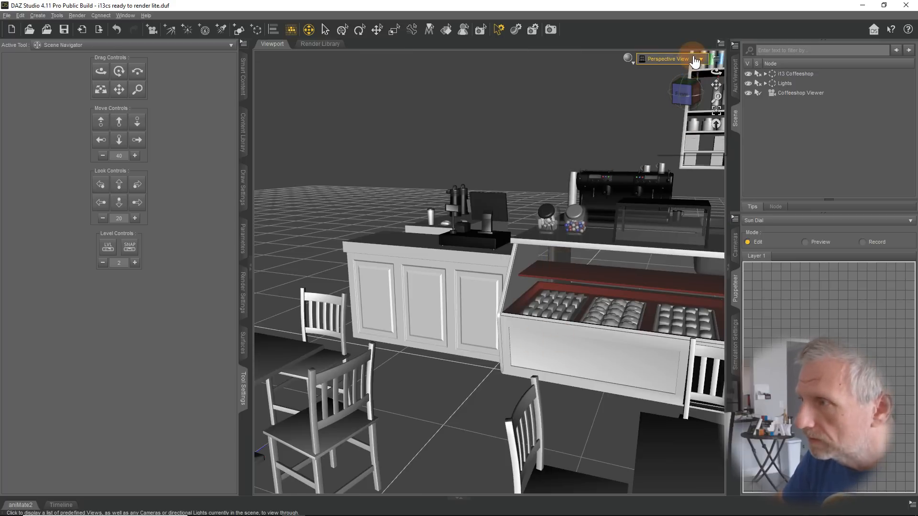
pyautogui.click(698, 133)
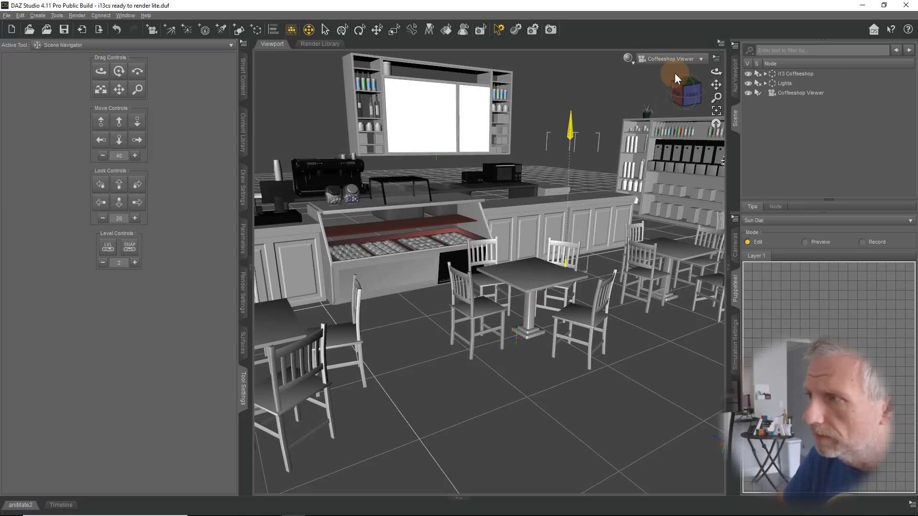
pyautogui.click(692, 59)
pyautogui.click(679, 69)
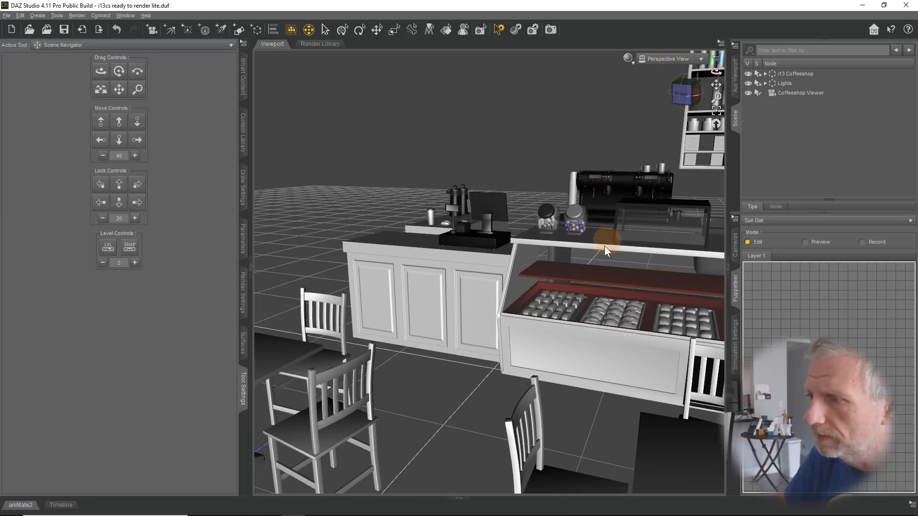
pyautogui.moveTo(716, 97); pyautogui.dragTo(537, 318)
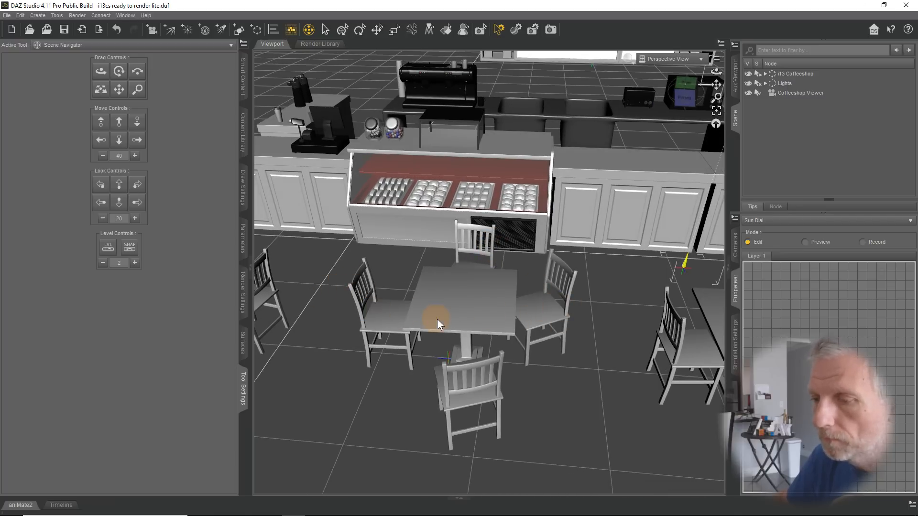
pyautogui.moveTo(437, 319)
pyautogui.mouseDown()
pyautogui.moveTo(464, 303)
pyautogui.moveTo(423, 321)
pyautogui.moveTo(438, 320)
pyautogui.mouseUp()
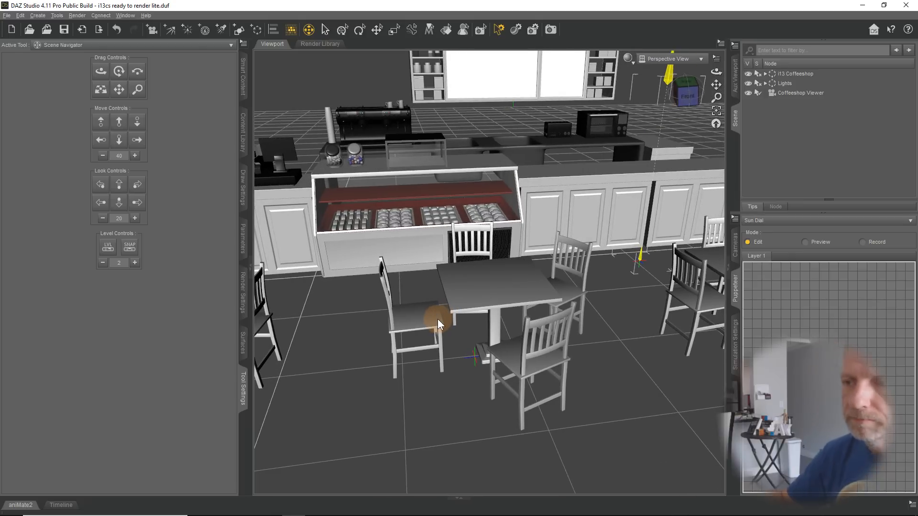
pyautogui.moveTo(450, 289)
pyautogui.mouseDown()
pyautogui.moveTo(440, 287)
pyautogui.moveTo(449, 289)
pyautogui.mouseUp()
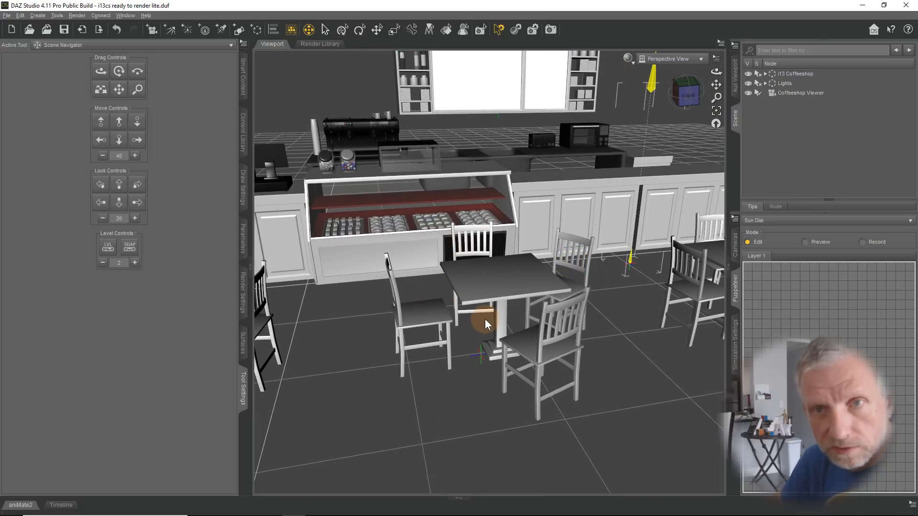
# Browse the Figures category of the Smart Content products for available characters.
pyautogui.click(244, 81)
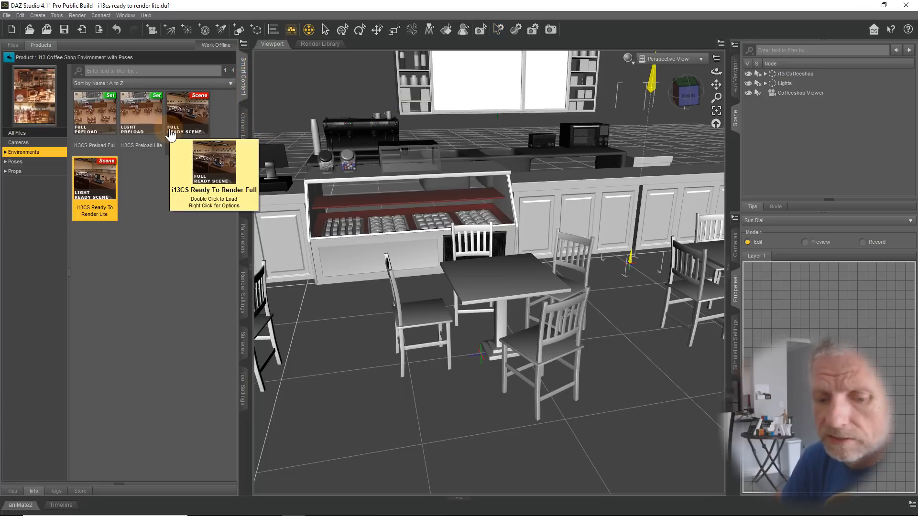
pyautogui.click(9, 58)
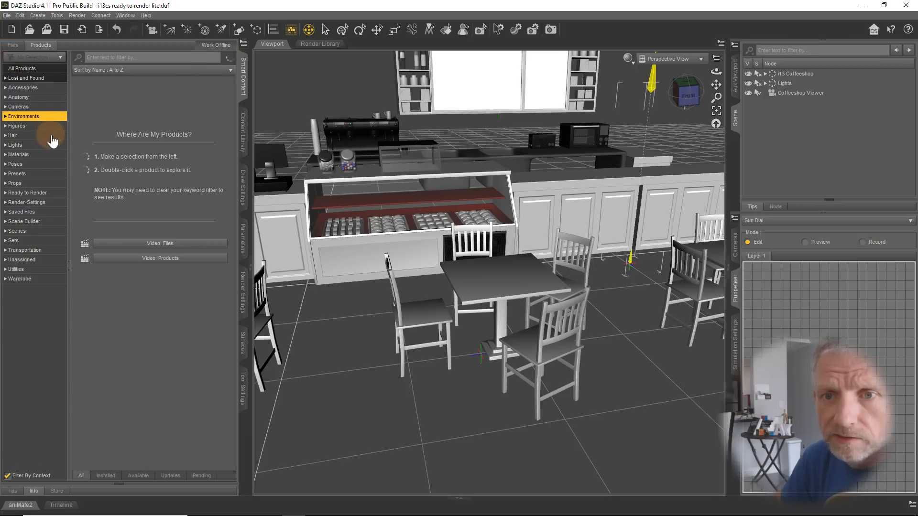
pyautogui.click(47, 127)
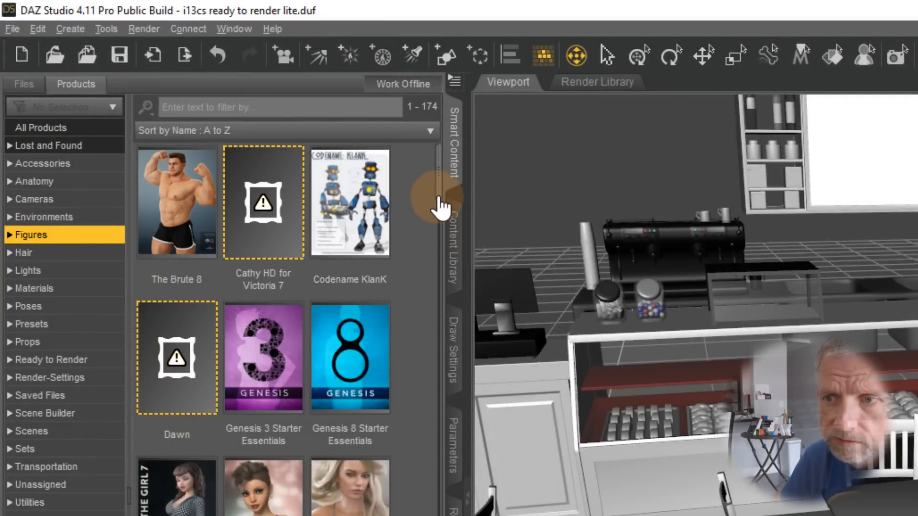
pyautogui.scroll(-5, 440, 205)
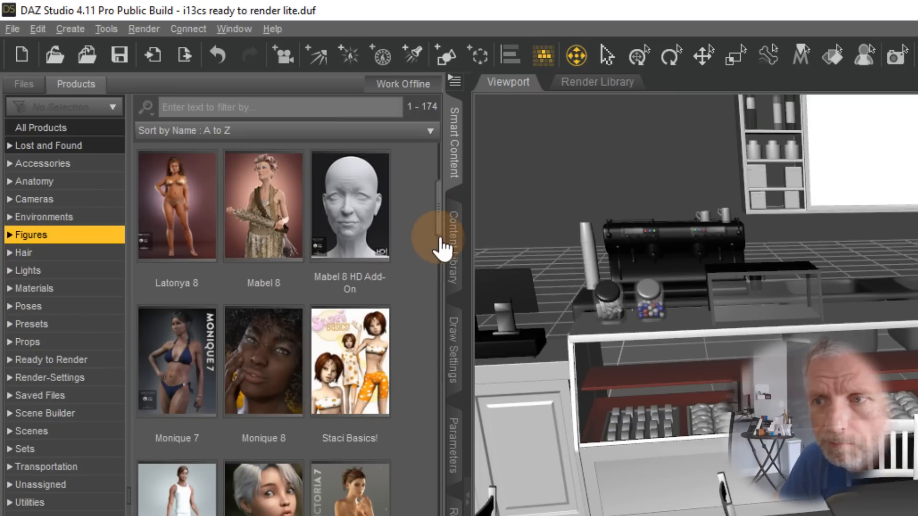
pyautogui.scroll(5, 442, 229)
pyautogui.scroll(1, 440, 204)
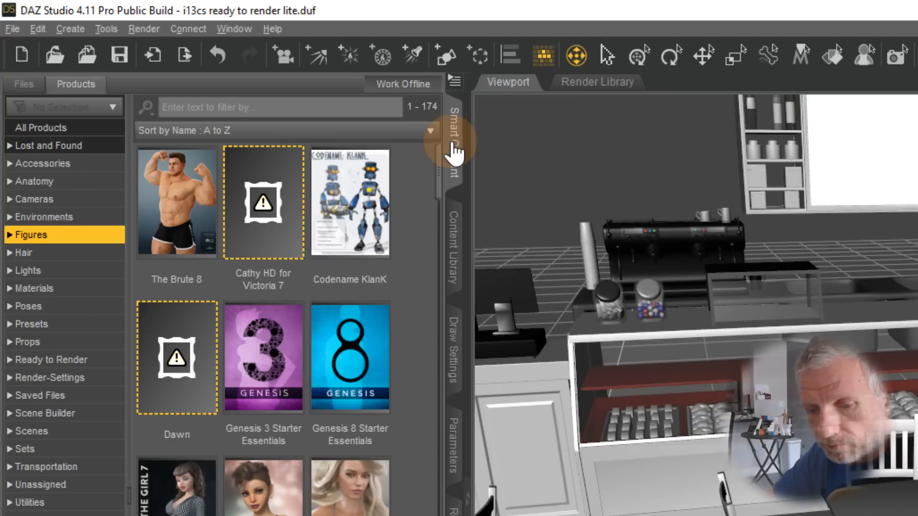
# Review the Re-Import Metadata, Process Metadata Queue and Condense Database options in Content Database Maintenance, and cancel without running them.
pyautogui.click(454, 82)
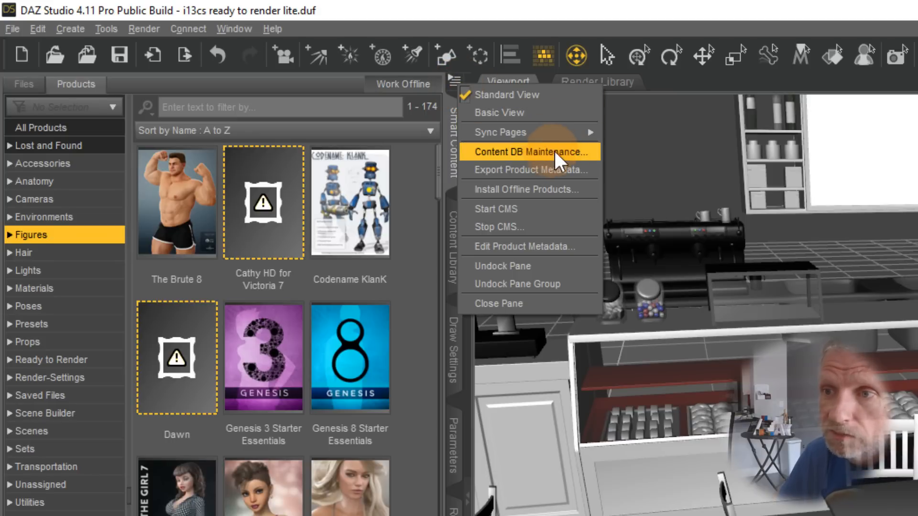
pyautogui.click(585, 153)
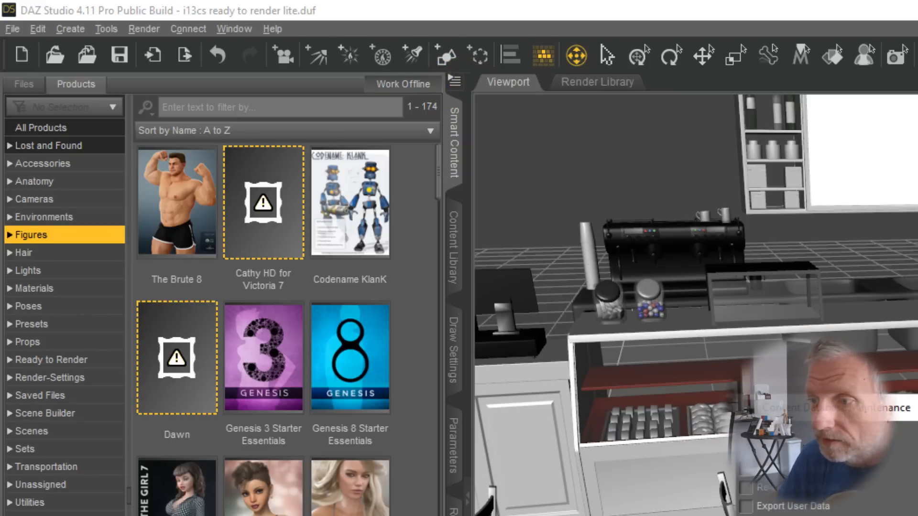
pyautogui.moveTo(652, 319); pyautogui.dragTo(536, 206)
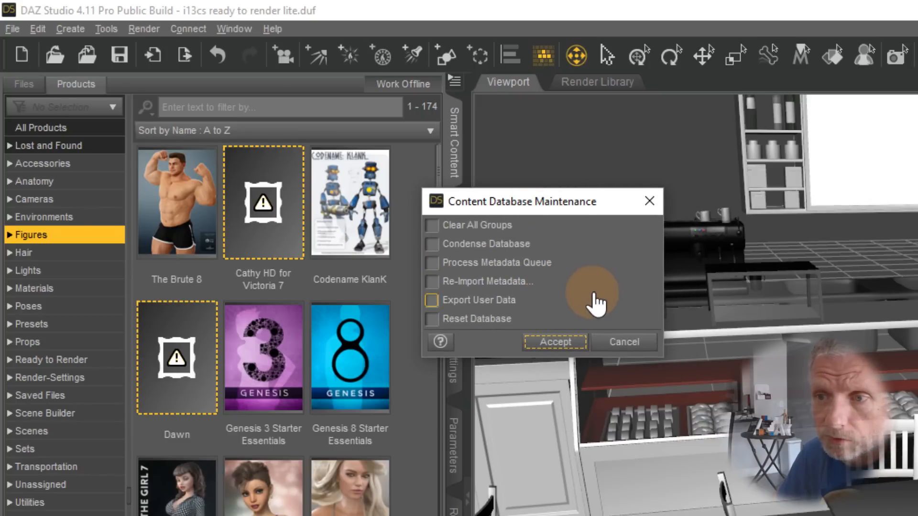
pyautogui.click(432, 282)
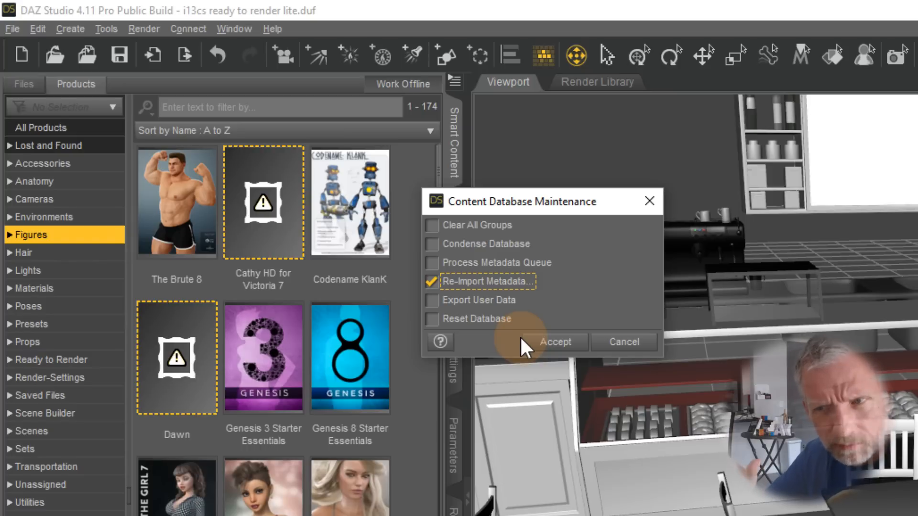
pyautogui.click(477, 283)
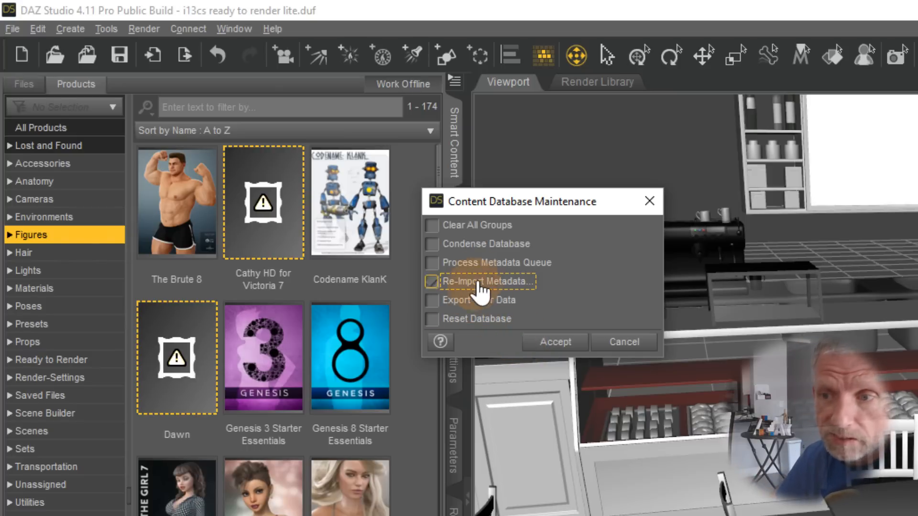
pyautogui.click(501, 264)
pyautogui.click(473, 246)
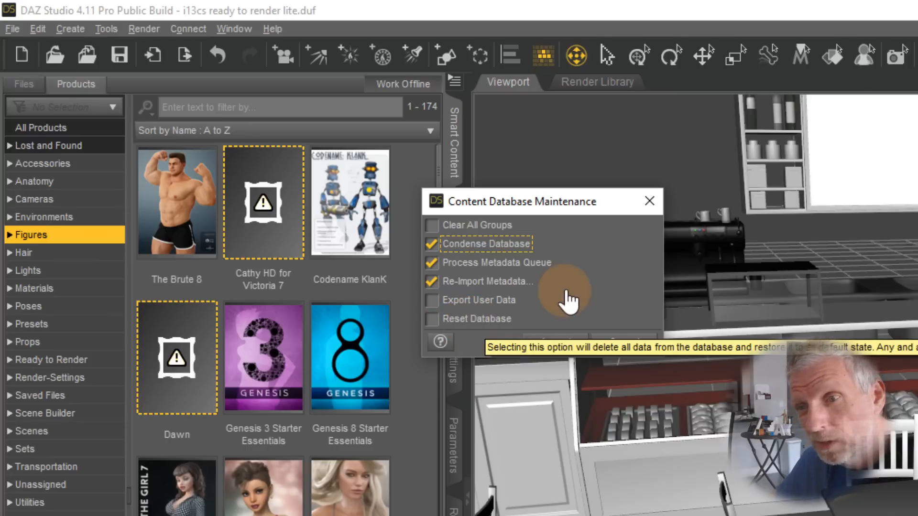
pyautogui.click(490, 263)
pyautogui.click(484, 245)
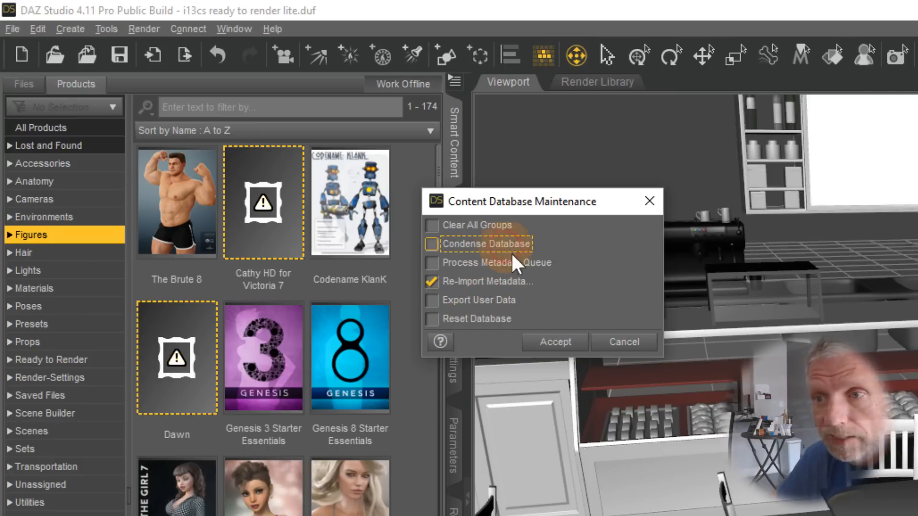
pyautogui.click(624, 342)
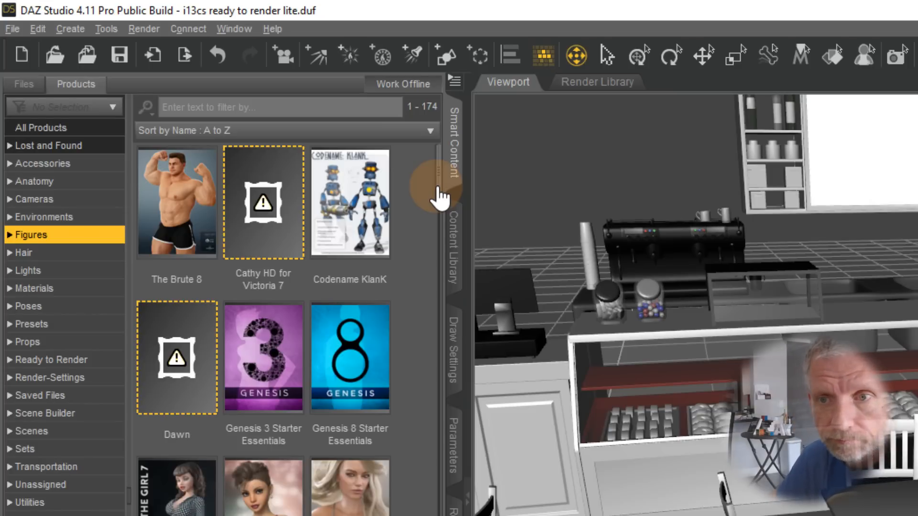
# Load the Matt actor from the Stylized Matt Figure and Hair for Genesis 3 Male(s) product into the scene.
pyautogui.moveTo(439, 196); pyautogui.dragTo(452, 246)
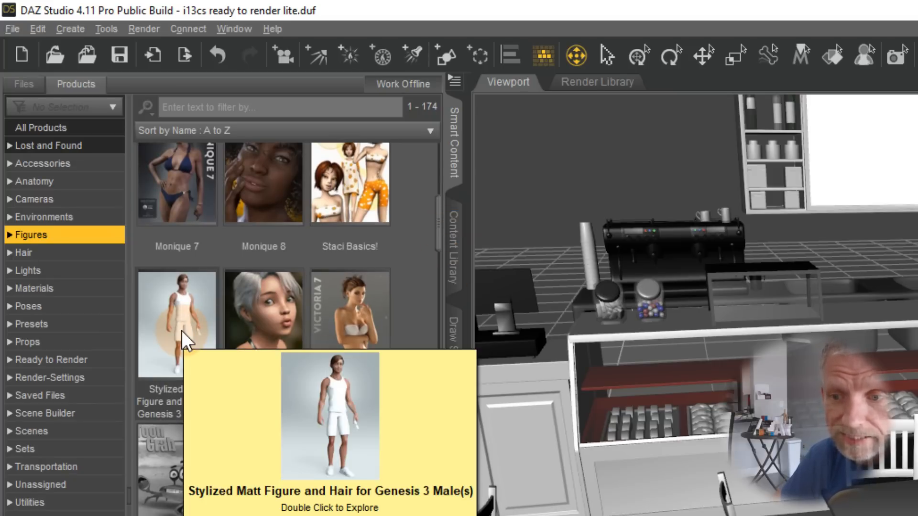
pyautogui.doubleClick(182, 331)
pyautogui.doubleClick(186, 223)
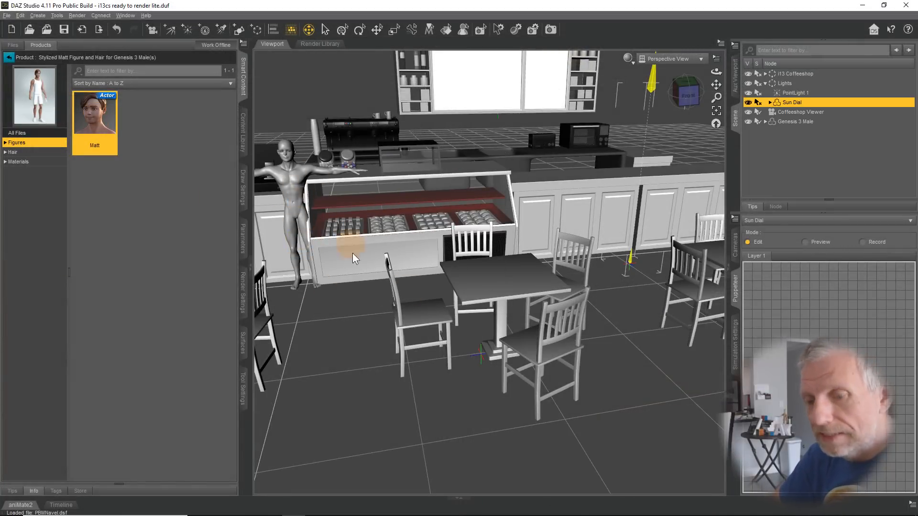
# Rename the Genesis 3 Male figure in the scene as Matt.
pyautogui.moveTo(377, 297)
pyautogui.mouseDown(button='middle')
pyautogui.moveTo(395, 302)
pyautogui.moveTo(378, 298)
pyautogui.mouseUp(button='middle')
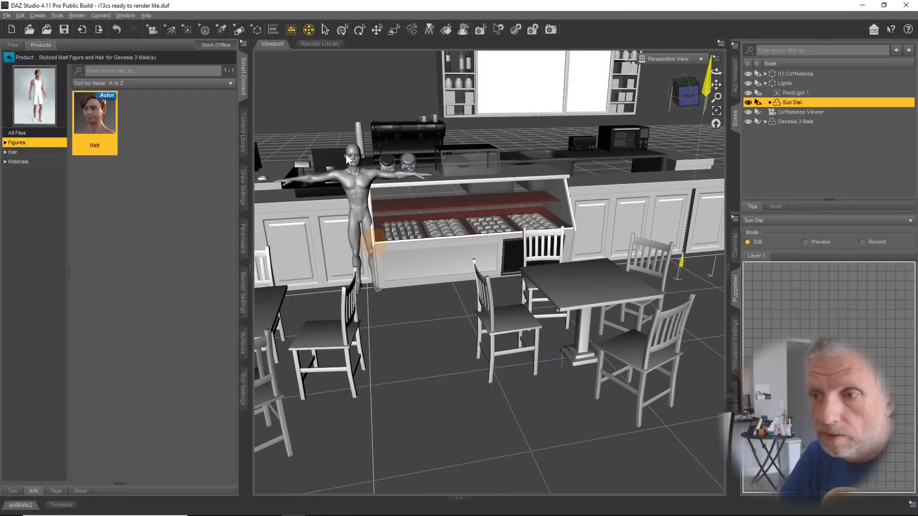
pyautogui.click(789, 121)
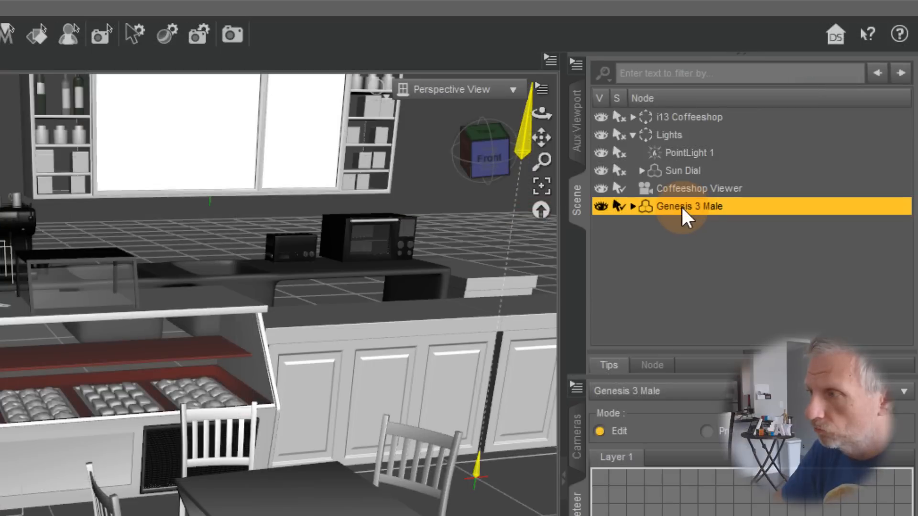
pyautogui.click(694, 206)
pyautogui.write('Matt')
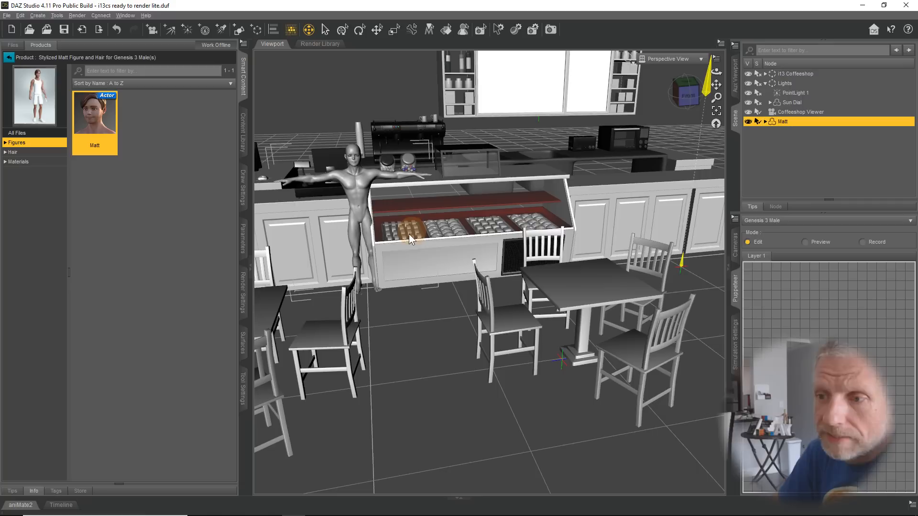
# Frame the Matt figure in the viewport and hide the i13 Coffeeshop group so only the figure shows.
pyautogui.click(716, 113)
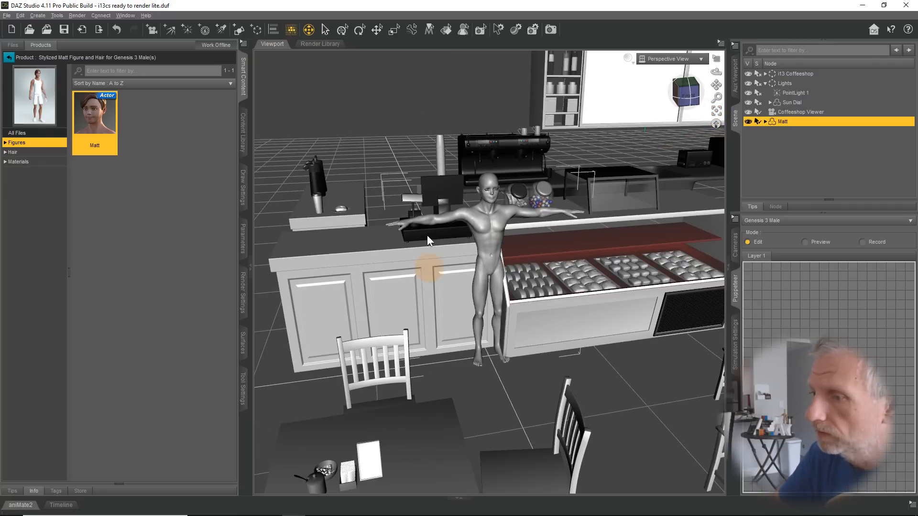
pyautogui.moveTo(541, 307); pyautogui.dragTo(467, 303)
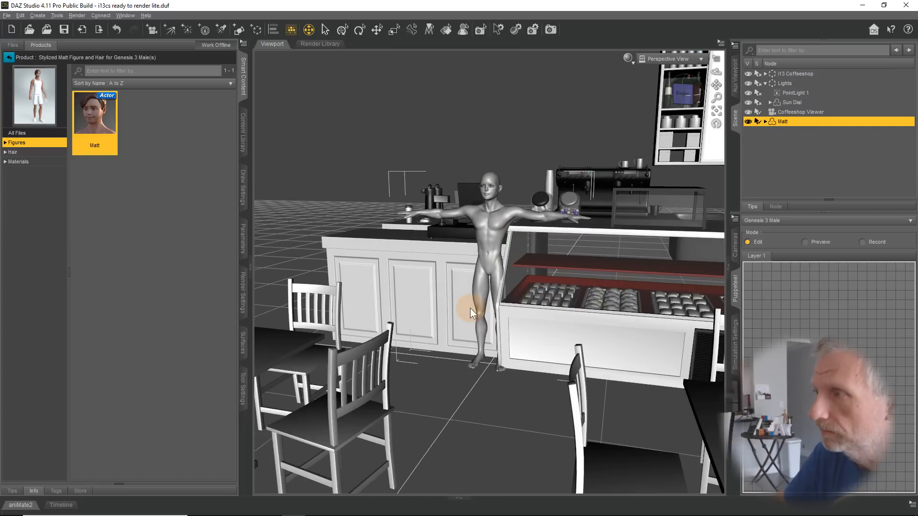
pyautogui.click(748, 74)
pyautogui.moveTo(397, 248); pyautogui.dragTo(396, 247)
pyautogui.scroll(5, 396, 247)
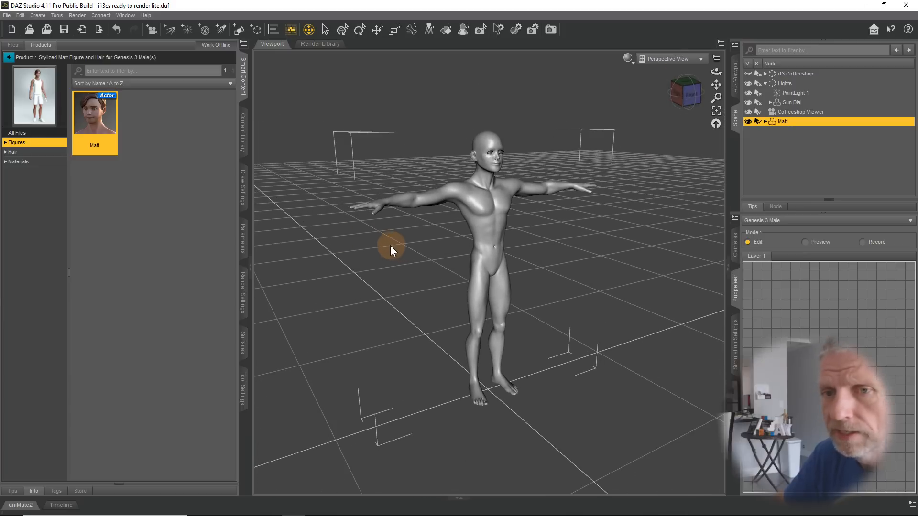
# List the Sitting poses of the i13 Coffee Shop Environment with Poses product for the Matt figure.
pyautogui.click(9, 56)
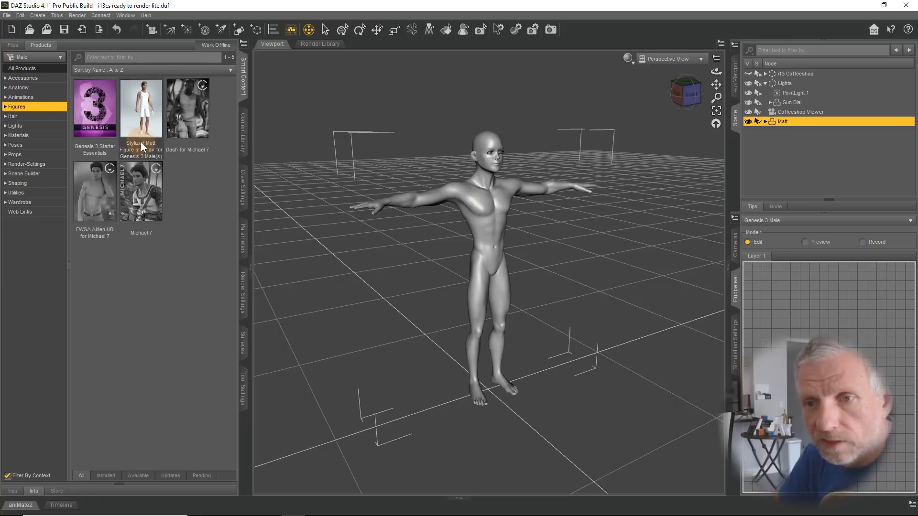
pyautogui.click(49, 145)
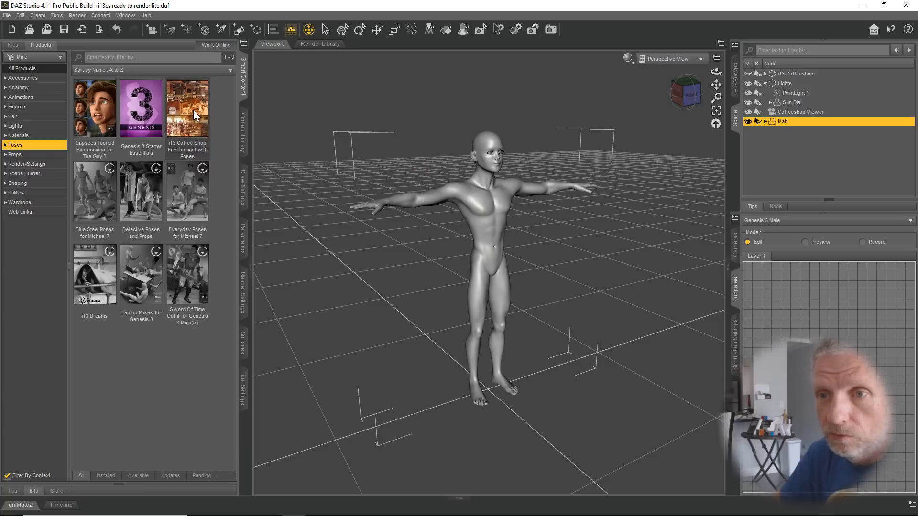
pyautogui.click(193, 110)
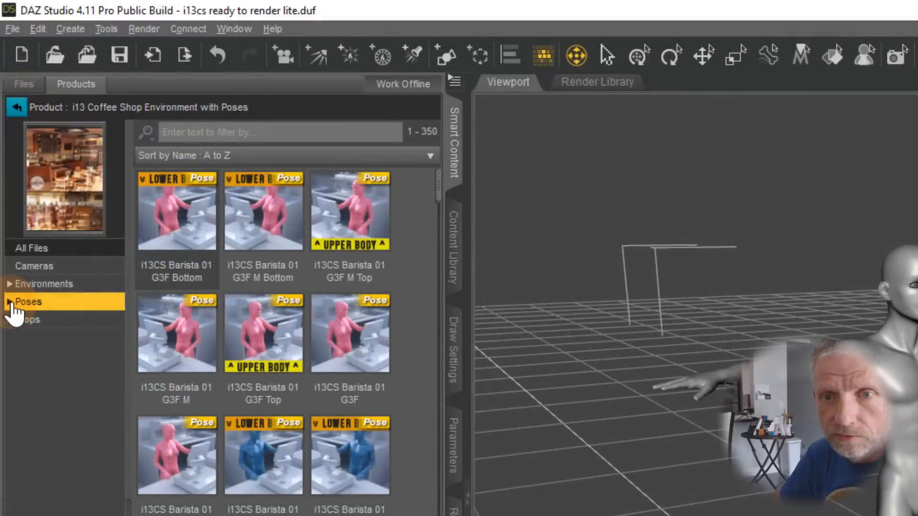
pyautogui.click(5, 162)
pyautogui.click(19, 319)
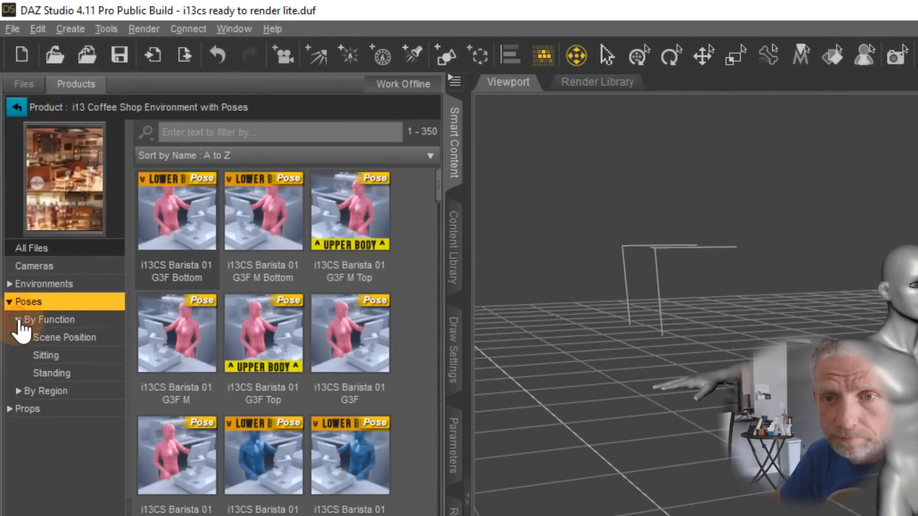
pyautogui.click(80, 356)
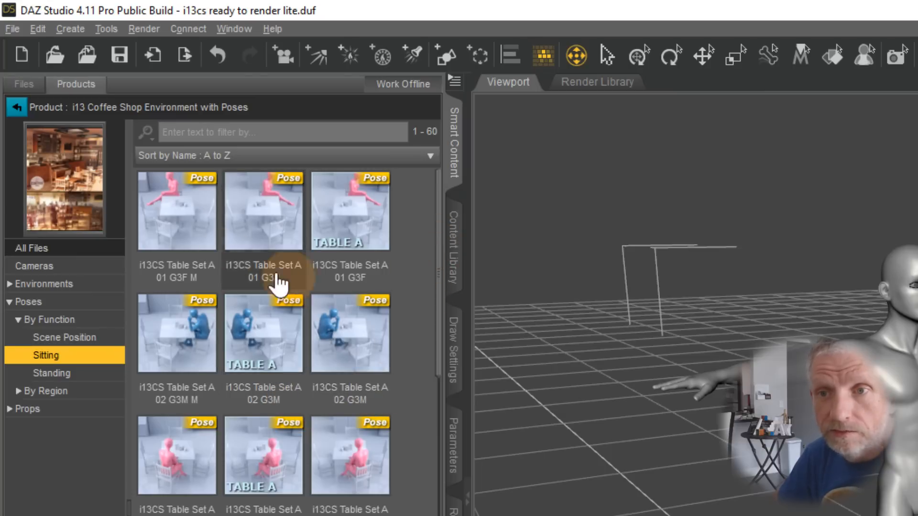
# Apply the i13CS Table Set A 02 G3M M sitting pose to Matt and store it as a dot in Puppeteer.
pyautogui.moveTo(170, 205)
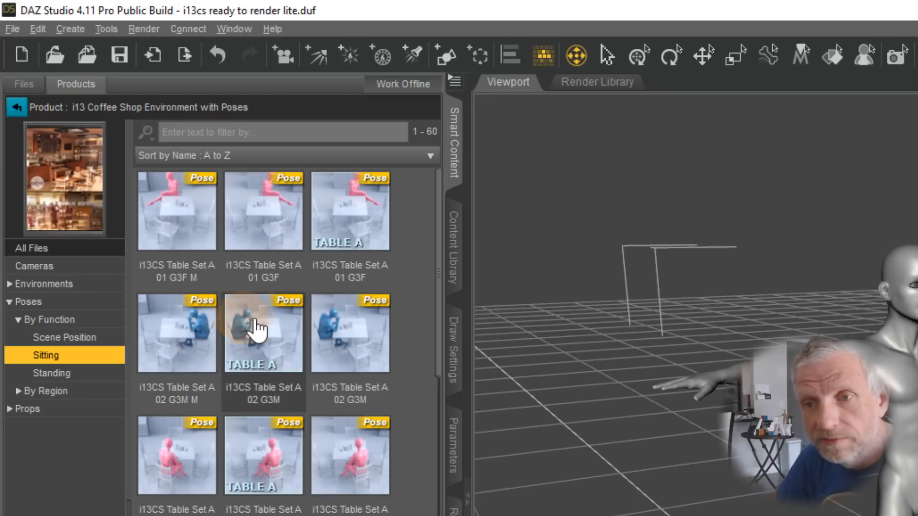
pyautogui.moveTo(265, 337)
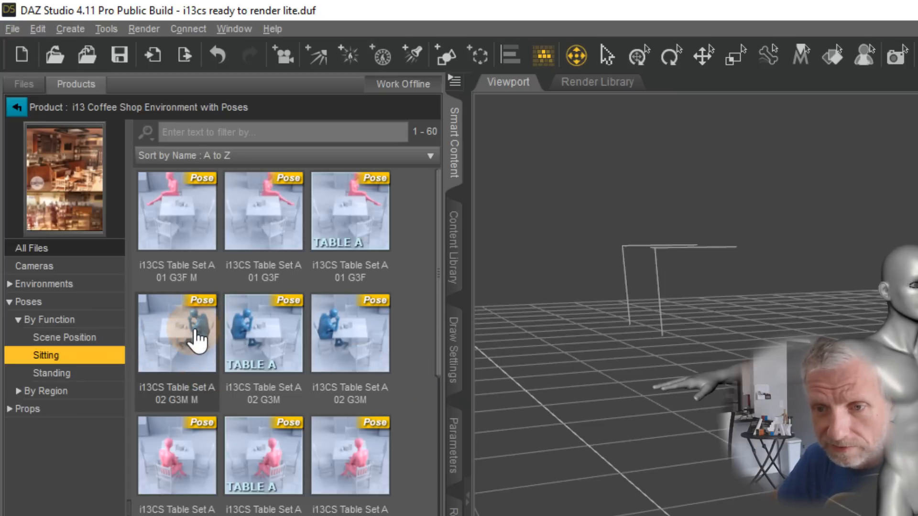
pyautogui.moveTo(198, 341)
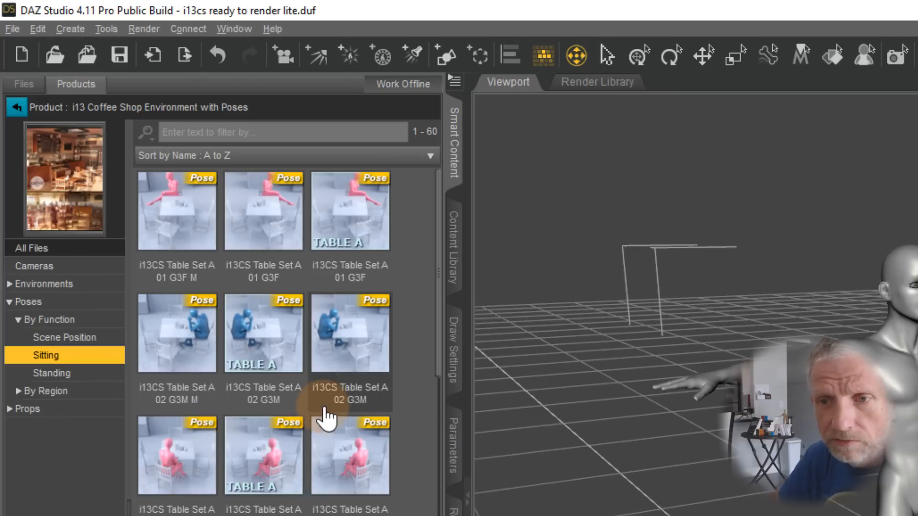
pyautogui.doubleClick(162, 326)
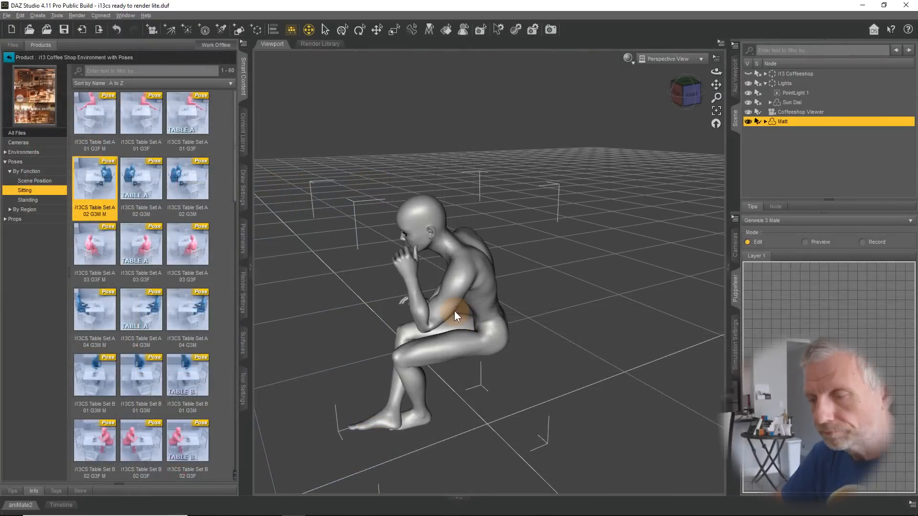
pyautogui.moveTo(433, 311); pyautogui.dragTo(479, 235, button='middle')
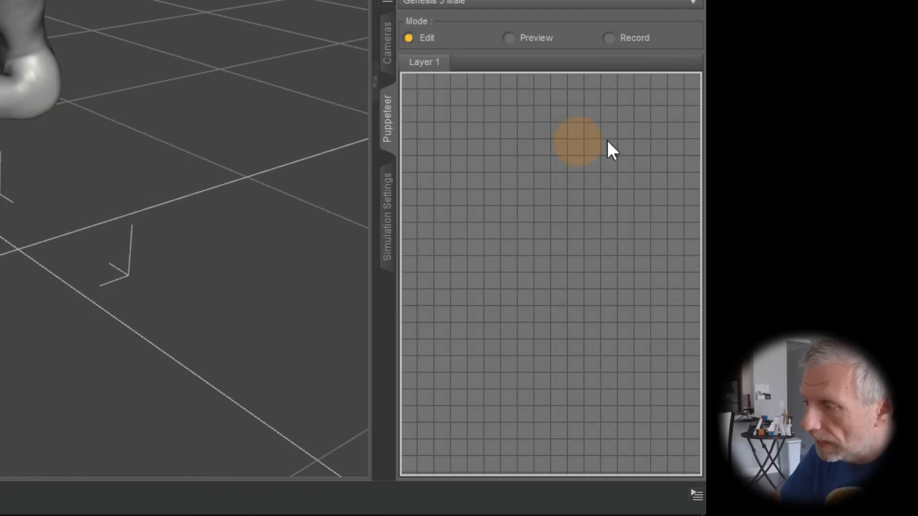
pyautogui.click(467, 138)
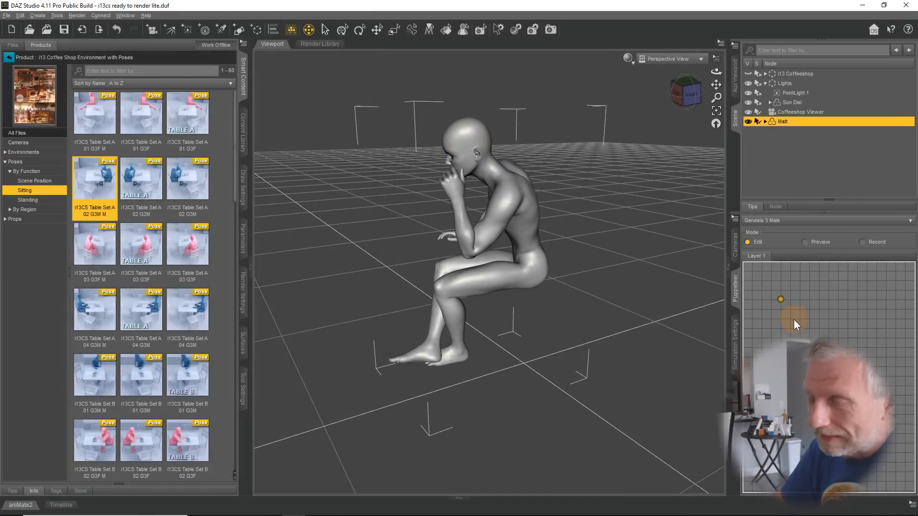
# Locate Puppeteer in the list of available panes, and collapse and reopen the docked Puppeteer pane.
pyautogui.click(128, 12)
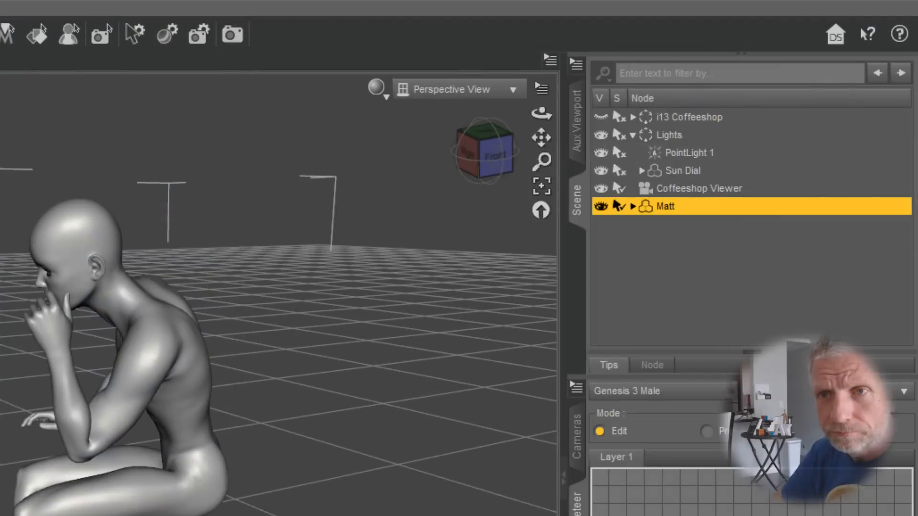
pyautogui.moveTo(258, 48)
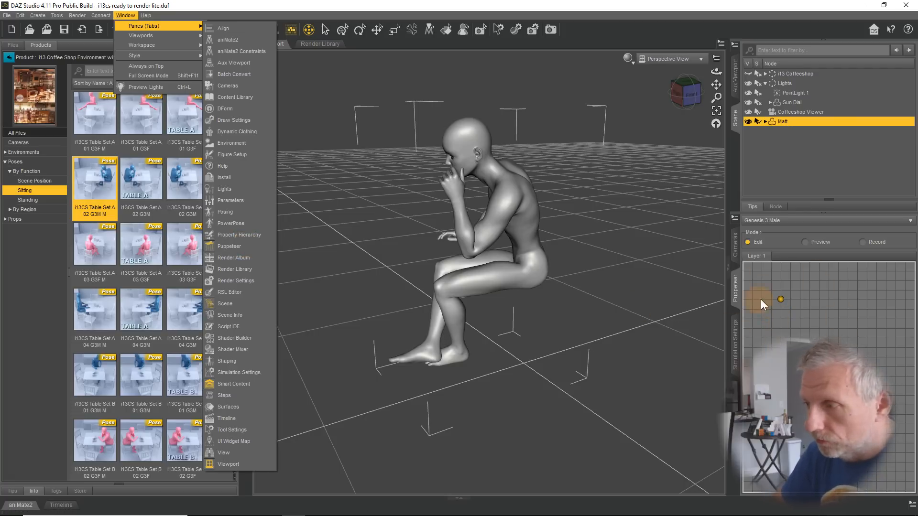
pyautogui.click(736, 287)
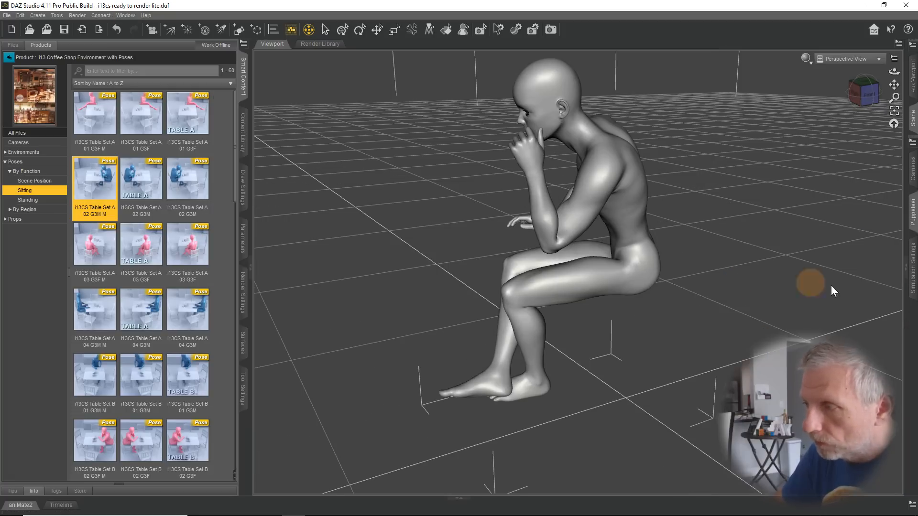
pyautogui.click(913, 211)
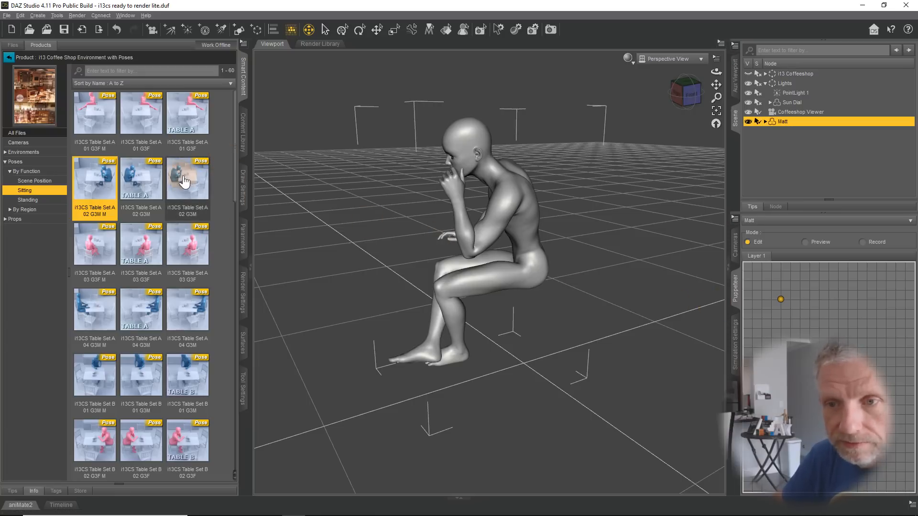
# Apply the i13CS Table Set A 04 G3M pose to Matt and store it as a second Puppeteer dot beside the first.
pyautogui.doubleClick(200, 319)
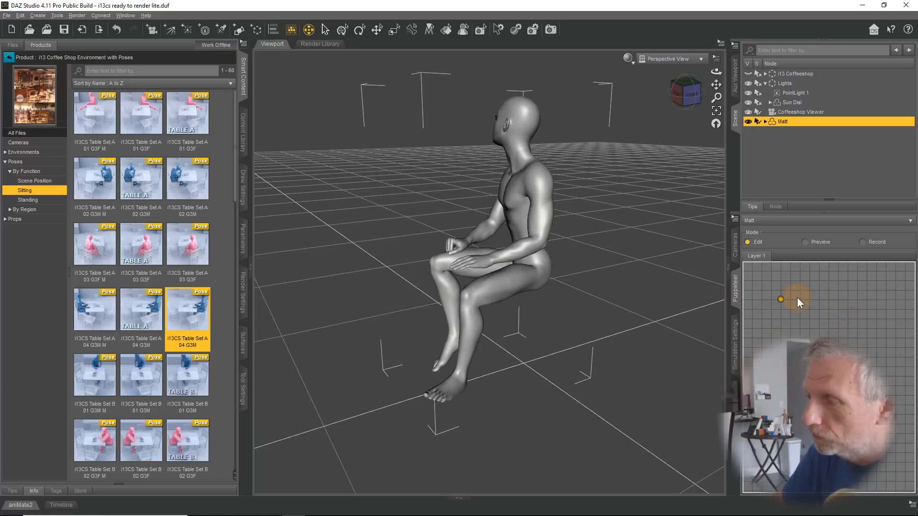
pyautogui.click(847, 299)
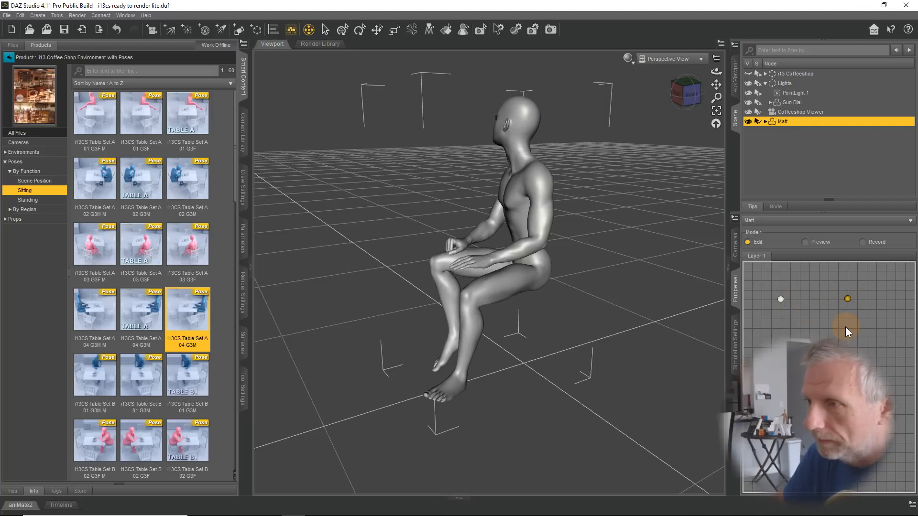
# Apply the i13CS Table Set B 04 G3M sitting pose to Matt and store it as a third Puppeteer dot below the first two.
pyautogui.scroll(-3, 237, 197)
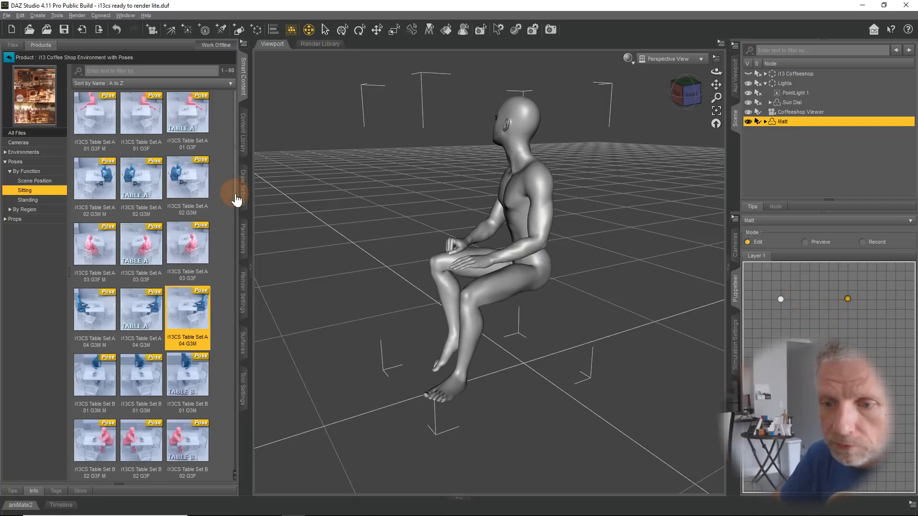
pyautogui.moveTo(247, 232); pyautogui.dragTo(252, 298)
pyautogui.moveTo(193, 215)
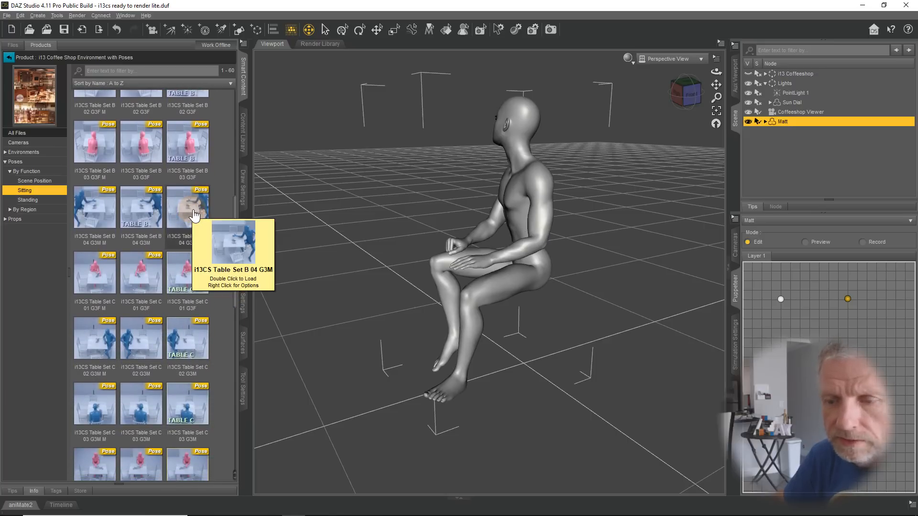
pyautogui.doubleClick(194, 215)
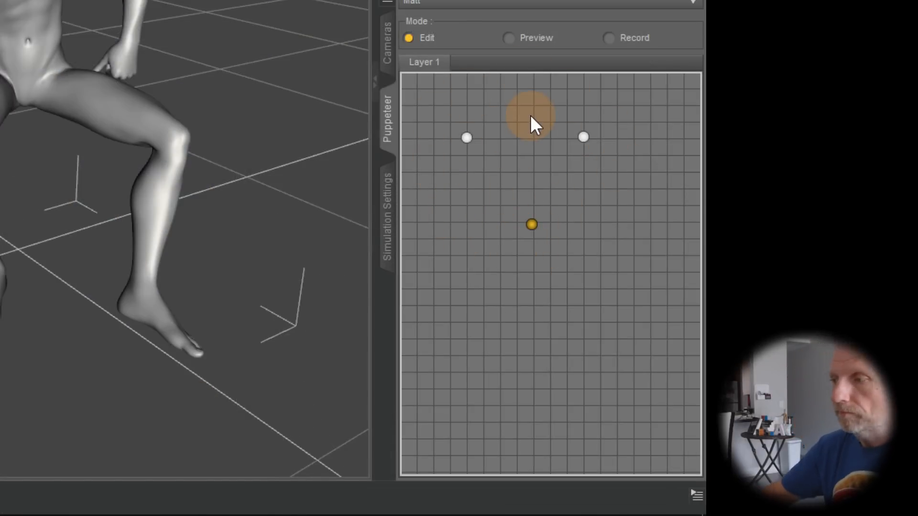
# Switch Puppeteer to Preview mode and recall each of the three stored poses on Matt in turn.
pyautogui.click(512, 40)
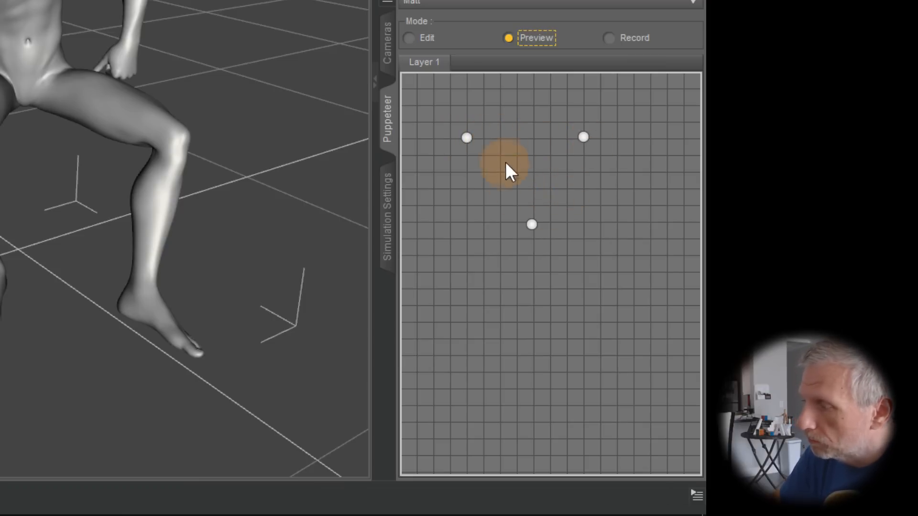
pyautogui.click(467, 137)
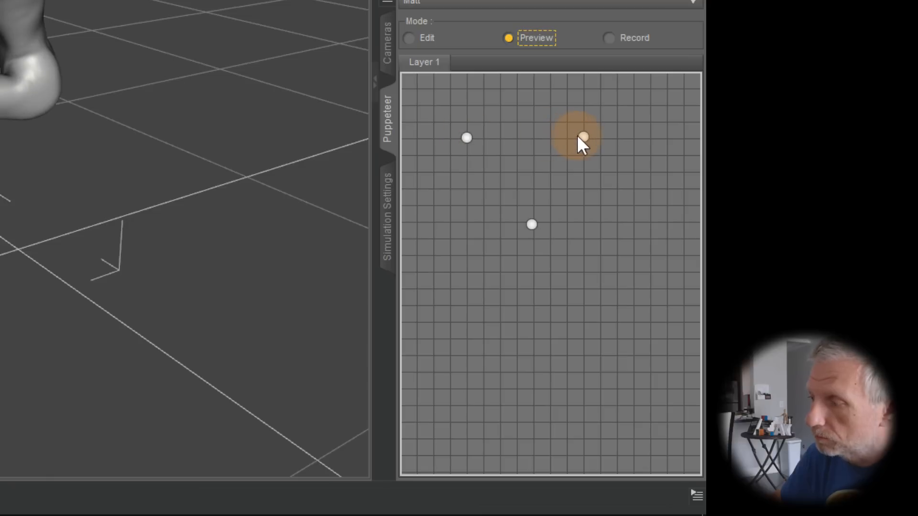
pyautogui.moveTo(582, 137); pyautogui.dragTo(552, 224)
pyautogui.click(533, 224)
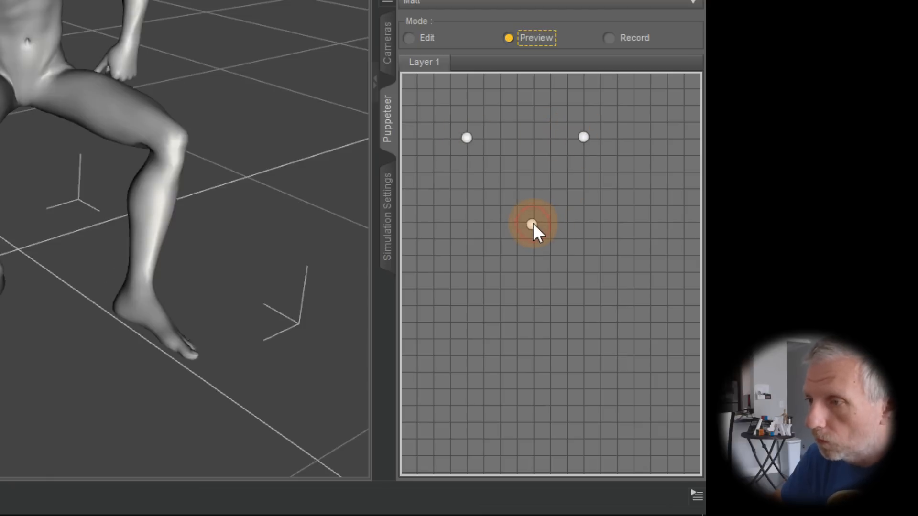
pyautogui.moveTo(465, 139); pyautogui.dragTo(583, 138)
pyautogui.click(533, 227)
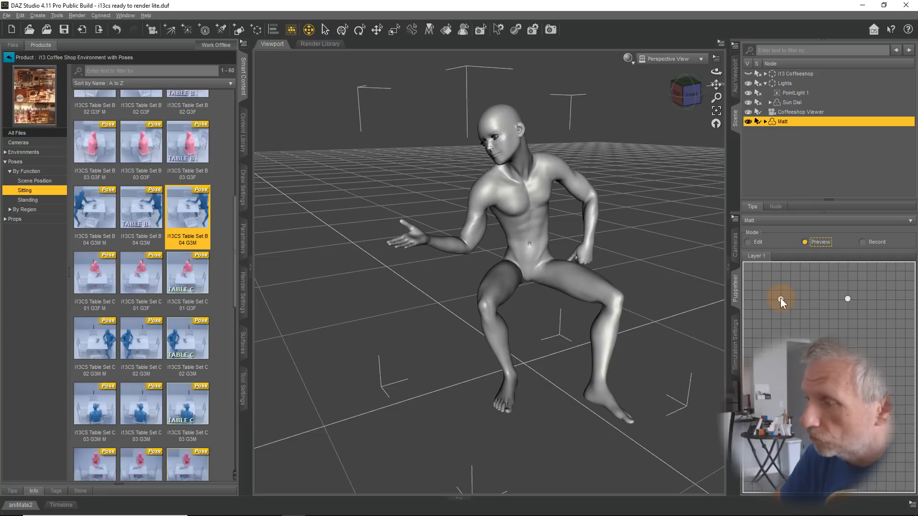
# Preview blends of Matt's stored poses by moving through the grid space between the dots, finishing beside the first dot.
pyautogui.moveTo(780, 300); pyautogui.dragTo(808, 302)
pyautogui.moveTo(798, 340); pyautogui.dragTo(824, 337)
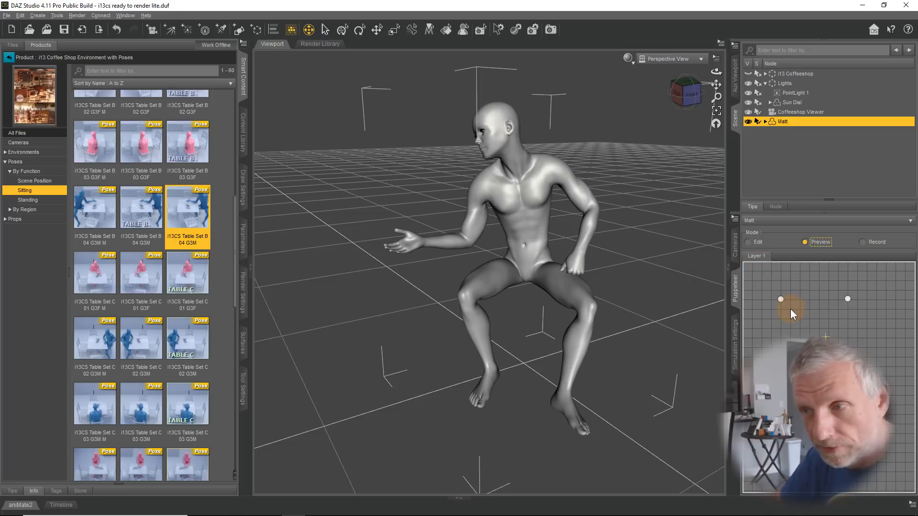
pyautogui.moveTo(807, 315)
pyautogui.mouseDown()
pyautogui.moveTo(819, 326)
pyautogui.moveTo(784, 300)
pyautogui.moveTo(812, 320)
pyautogui.moveTo(793, 307)
pyautogui.moveTo(815, 291)
pyautogui.moveTo(821, 312)
pyautogui.mouseUp()
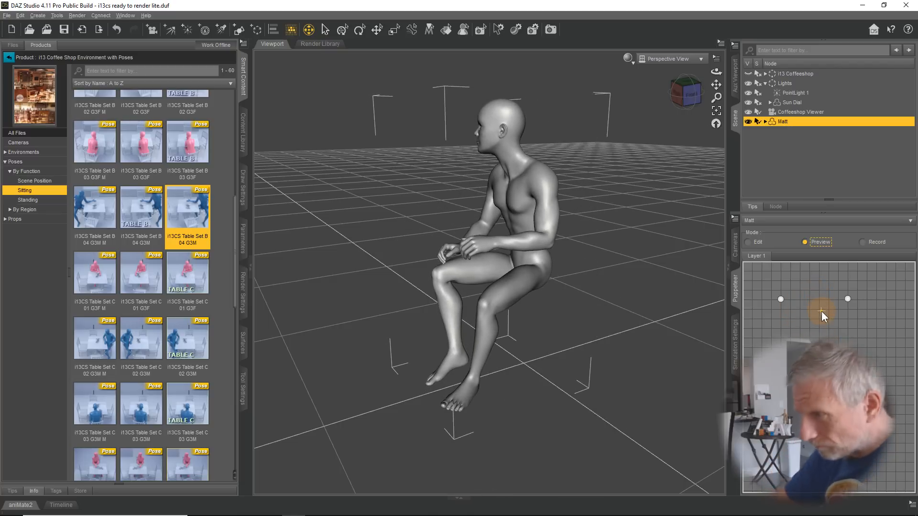
pyautogui.moveTo(793, 300)
pyautogui.mouseDown()
pyautogui.moveTo(816, 299)
pyautogui.moveTo(785, 299)
pyautogui.mouseUp()
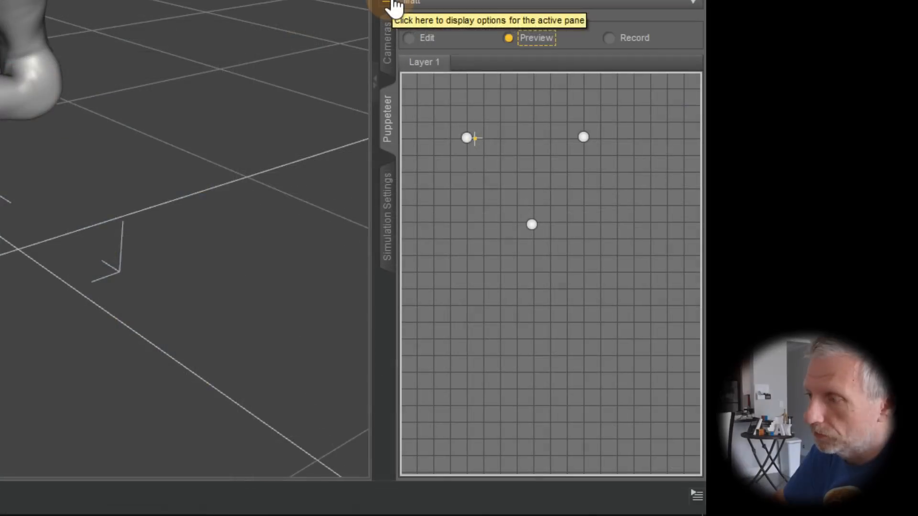
# Rename the Puppeteer layer as Matt Pose.
pyautogui.click(390, 3)
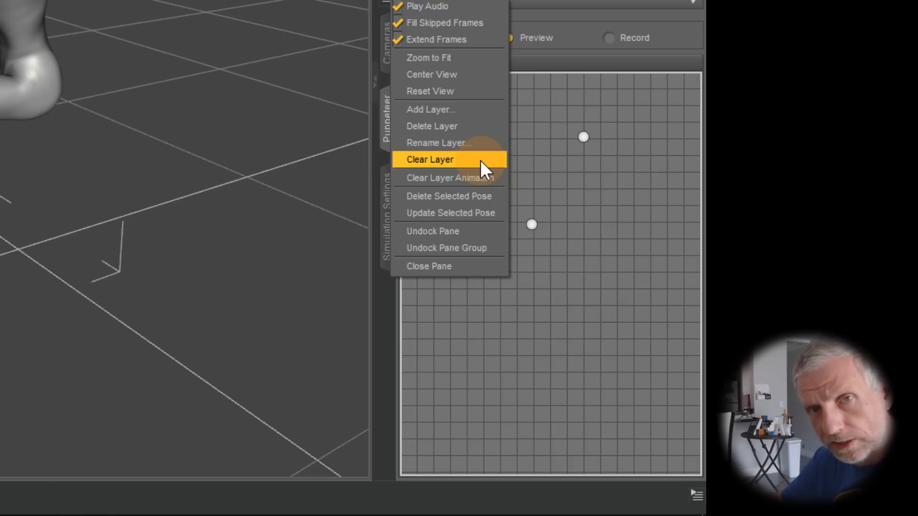
pyautogui.click(466, 139)
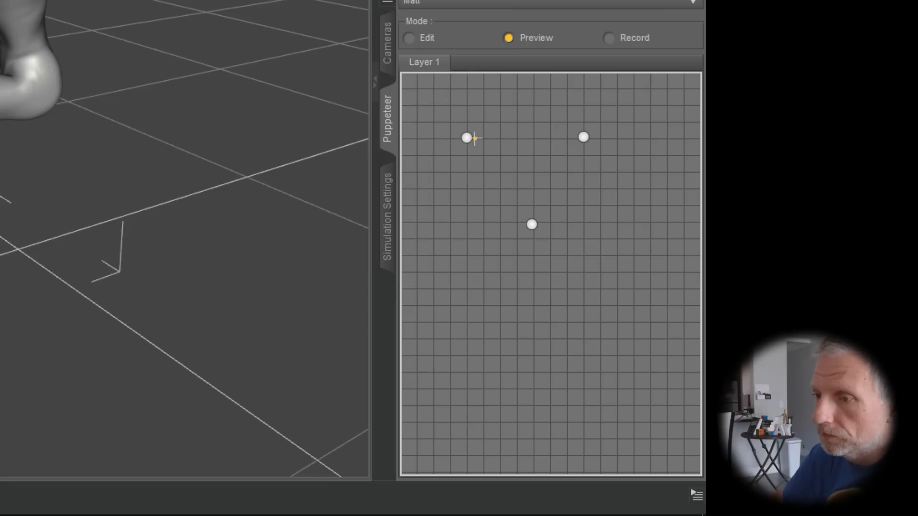
pyautogui.moveTo(465, 121); pyautogui.dragTo(484, 114)
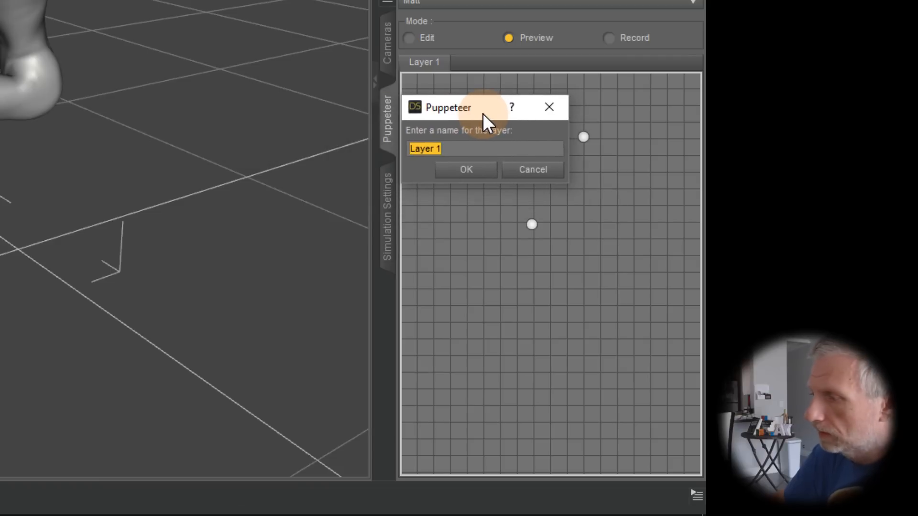
pyautogui.write('Mat')
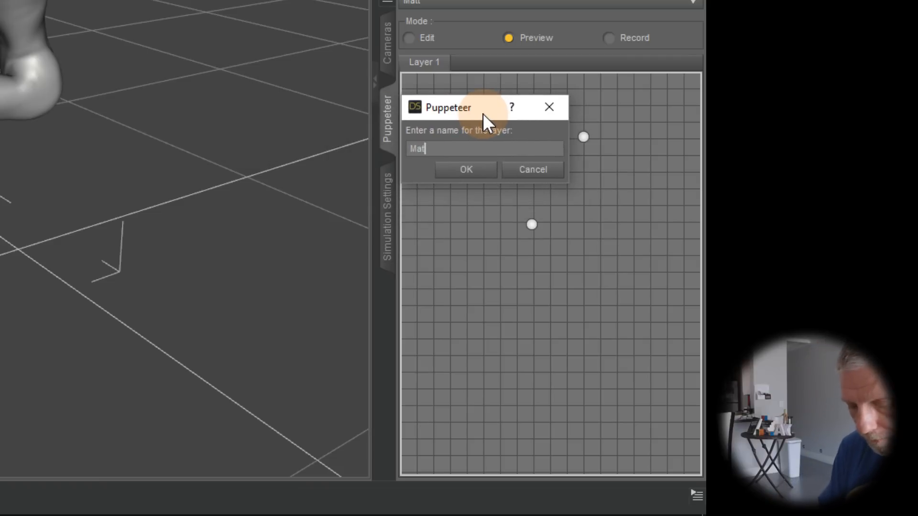
pyautogui.write('t Pose')
pyautogui.press('Return')
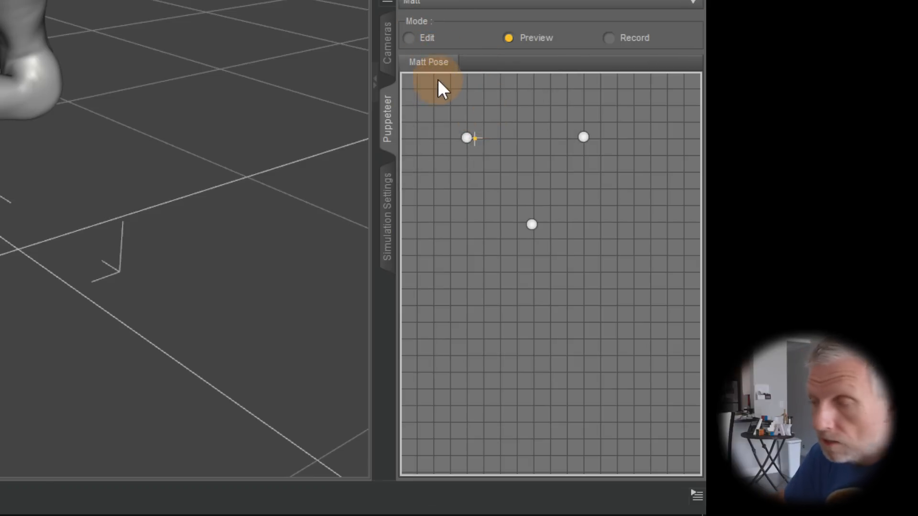
# Examine the scene nodes selectable in Puppeteer and the preset types available for saving, including Puppeteer Preset.
pyautogui.click(491, 4)
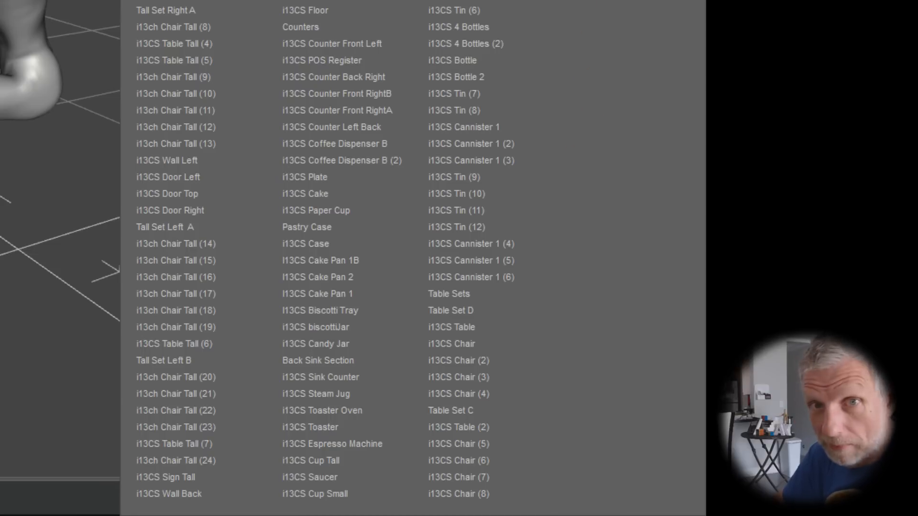
pyautogui.press('Escape')
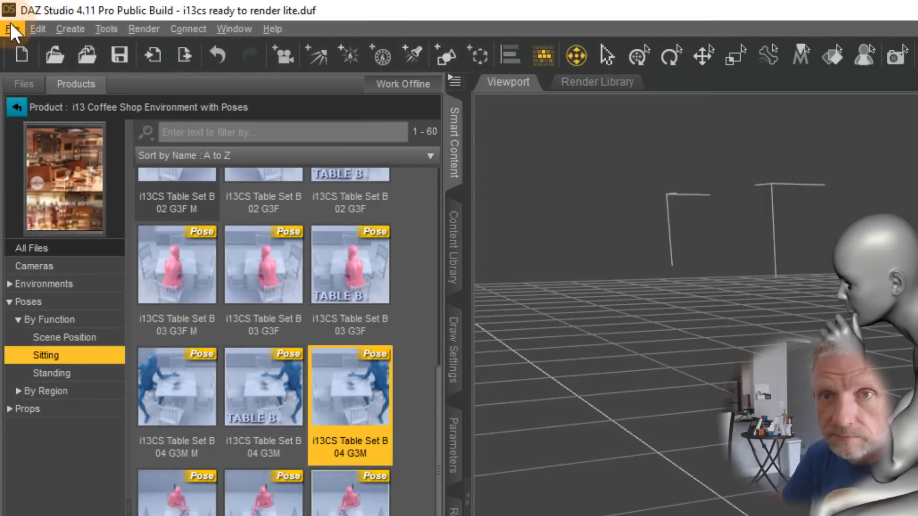
pyautogui.click(12, 28)
pyautogui.moveTo(85, 91)
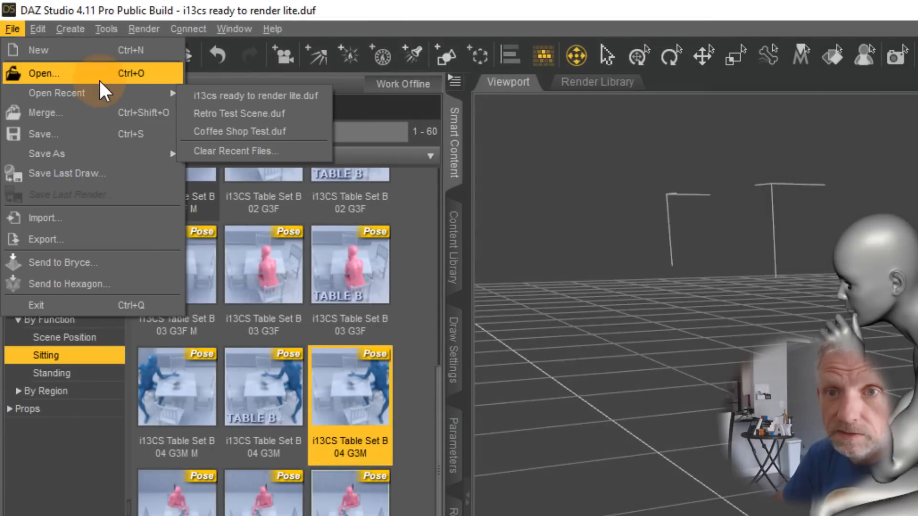
pyautogui.moveTo(122, 152)
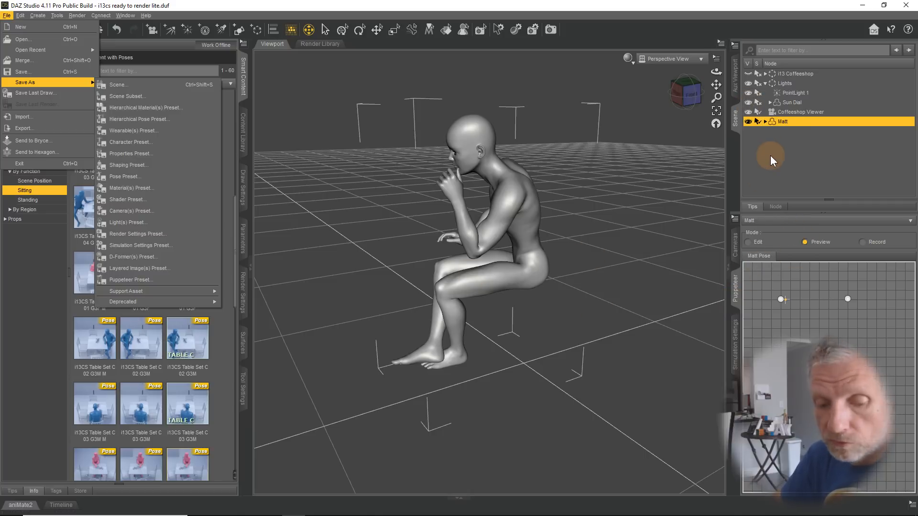
# Make the i13 Coffeeshop environment visible again and recall Matt's first stored pose in Puppeteer's Preview mode.
pyautogui.click(748, 75)
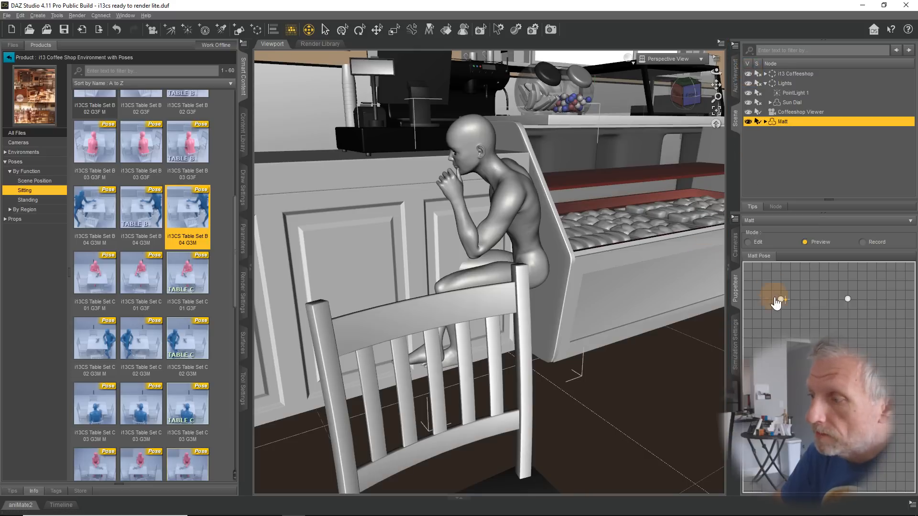
pyautogui.click(780, 299)
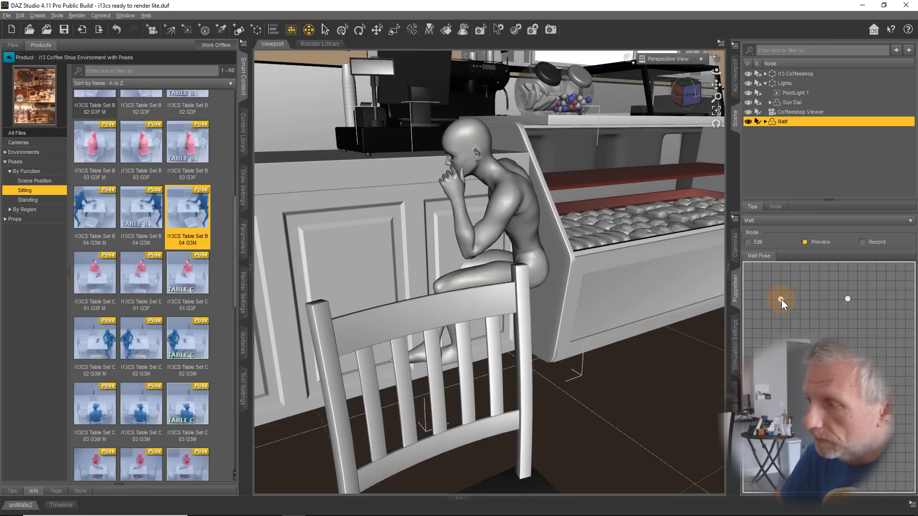
pyautogui.click(805, 242)
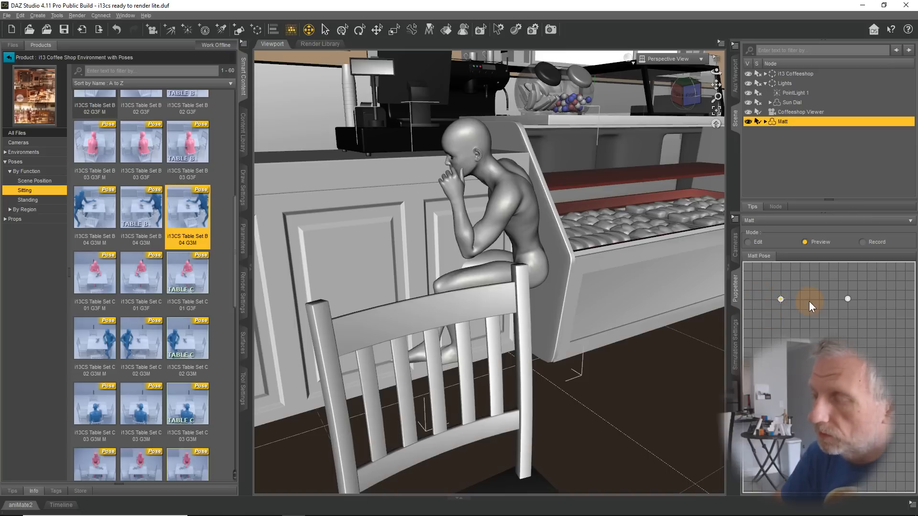
# Examine the coffee shop around Matt, including the counters and the table sets with their chairs.
pyautogui.scroll(-10, 547, 234)
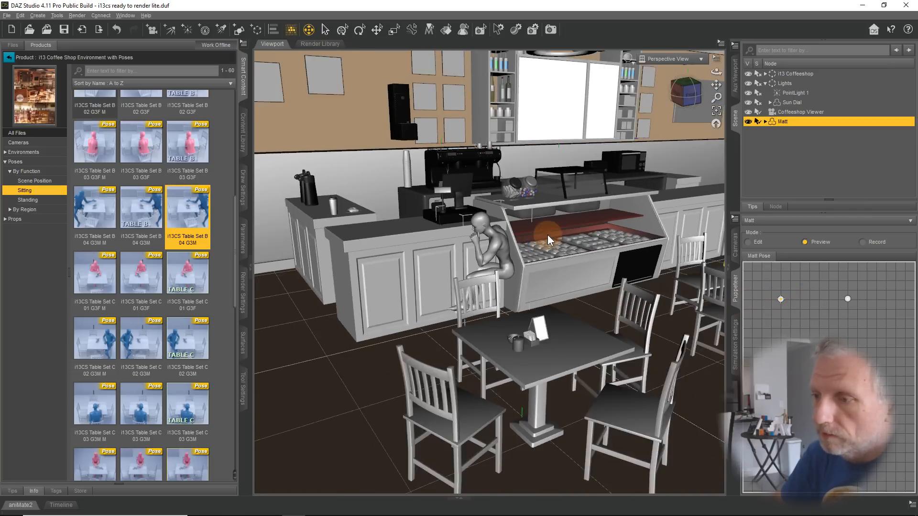
pyautogui.moveTo(549, 282)
pyautogui.mouseDown(button='middle')
pyautogui.moveTo(510, 248)
pyautogui.moveTo(549, 283)
pyautogui.mouseUp(button='middle')
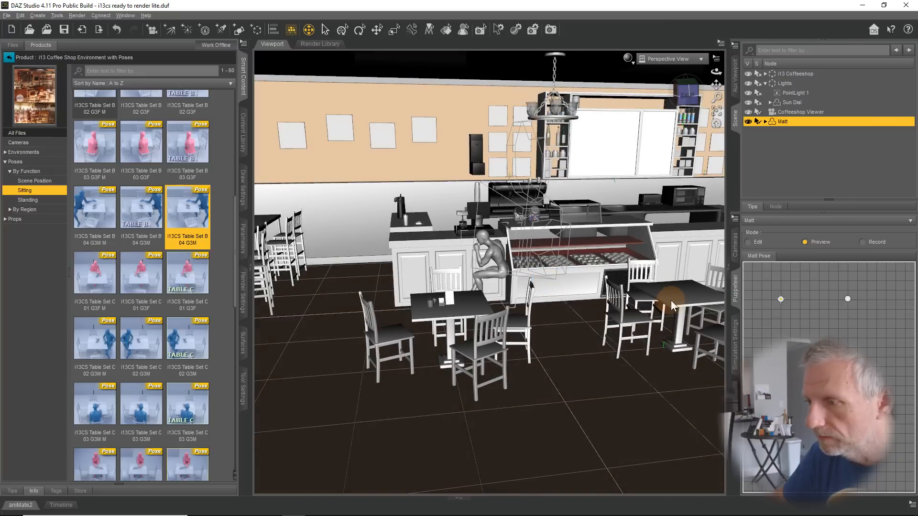
pyautogui.moveTo(639, 296); pyautogui.dragTo(602, 296, button='right')
pyautogui.moveTo(694, 288)
pyautogui.mouseDown(button='right')
pyautogui.moveTo(601, 293)
pyautogui.moveTo(639, 292)
pyautogui.moveTo(621, 293)
pyautogui.mouseUp(button='right')
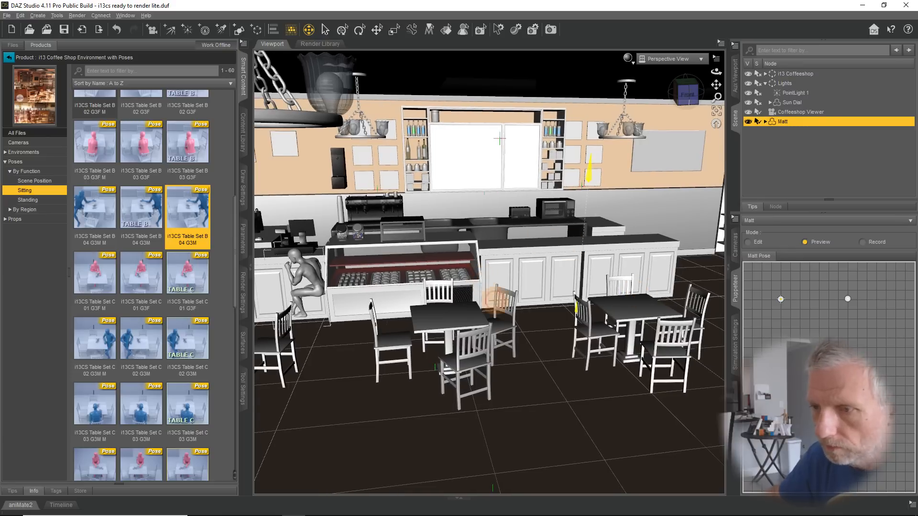
pyautogui.scroll(5, 483, 283)
pyautogui.scroll(3, 483, 283)
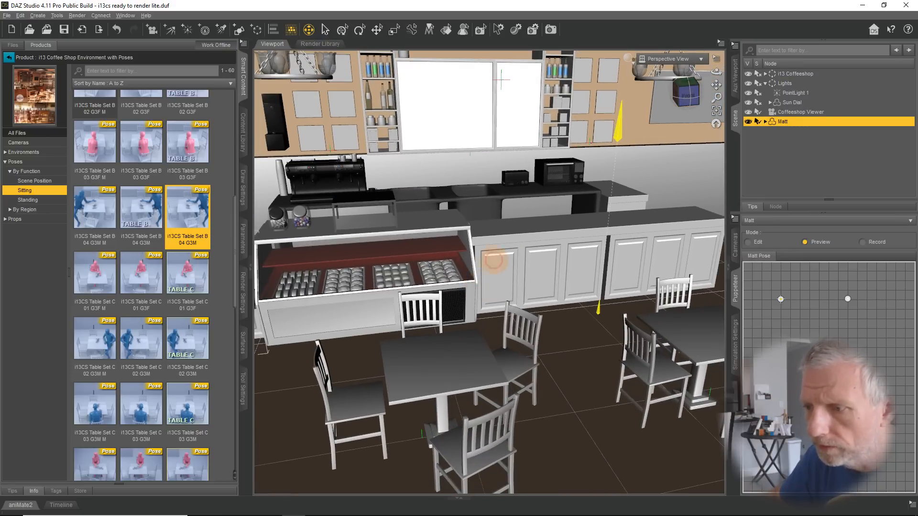
pyautogui.scroll(4, 481, 289)
pyautogui.moveTo(482, 298); pyautogui.dragTo(487, 322, button='middle')
pyautogui.scroll(3, 486, 322)
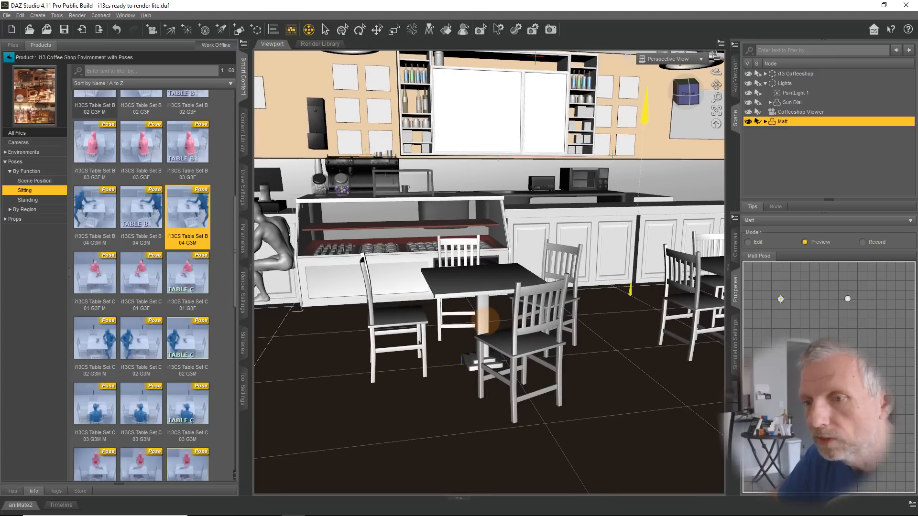
pyautogui.scroll(1, 486, 320)
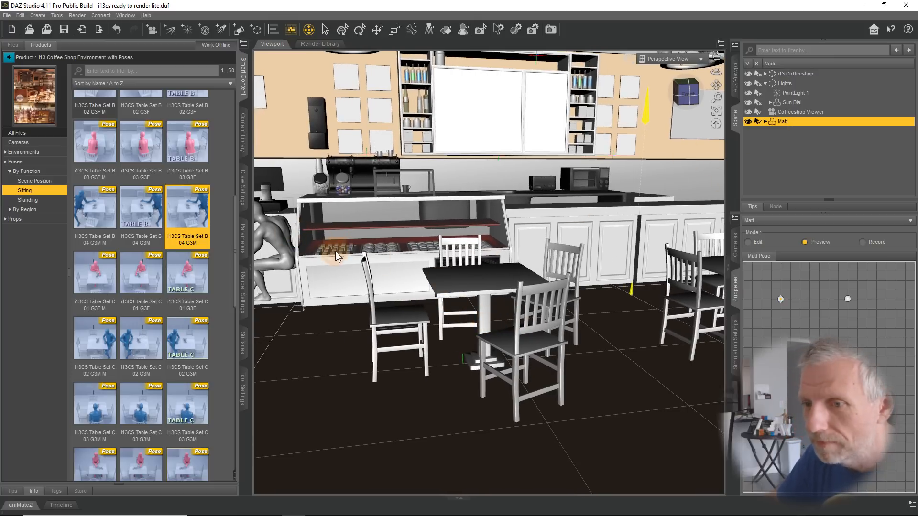
pyautogui.moveTo(345, 253); pyautogui.dragTo(528, 201, button='middle')
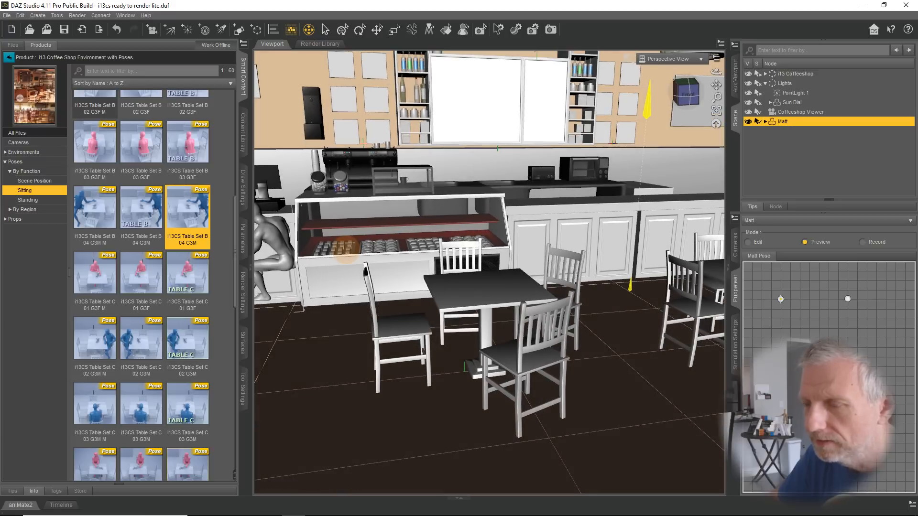
# Show the scene in Top View and hide the Roof group of the i13 Coffeeshop, keeping Counters visible.
pyautogui.click(690, 58)
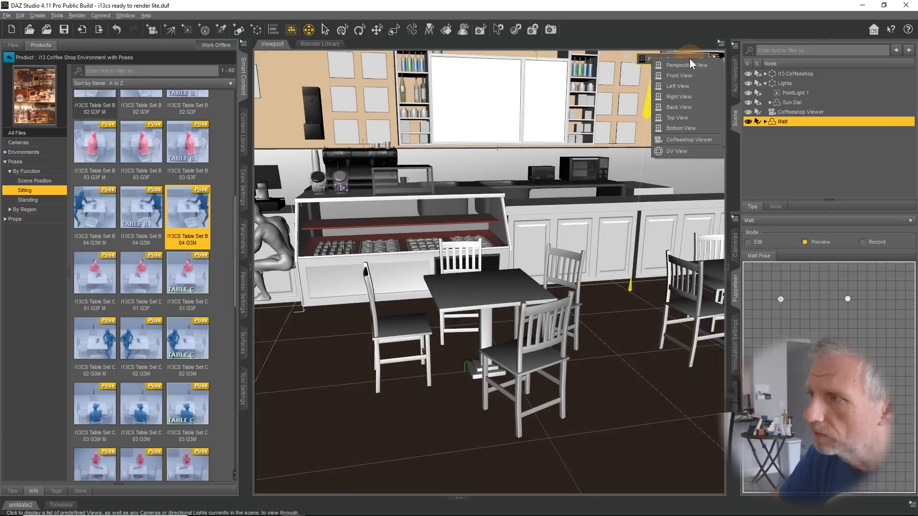
pyautogui.click(692, 116)
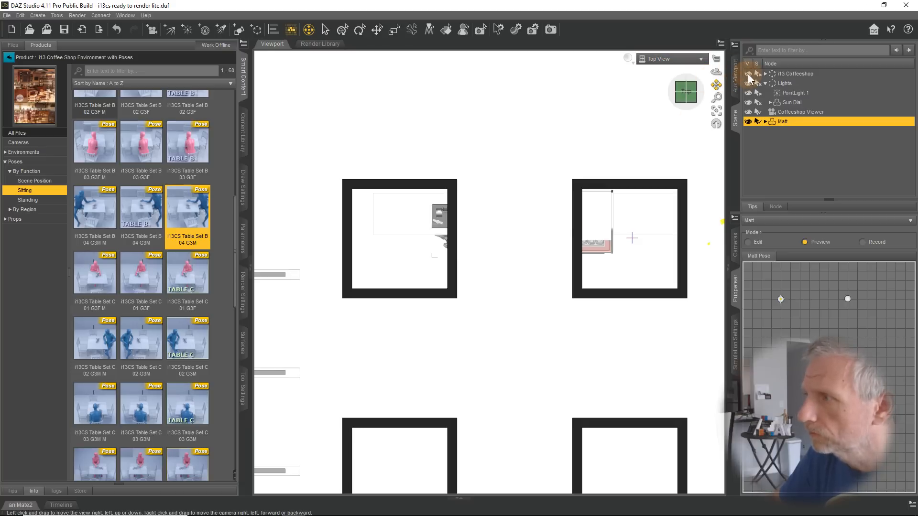
pyautogui.click(765, 73)
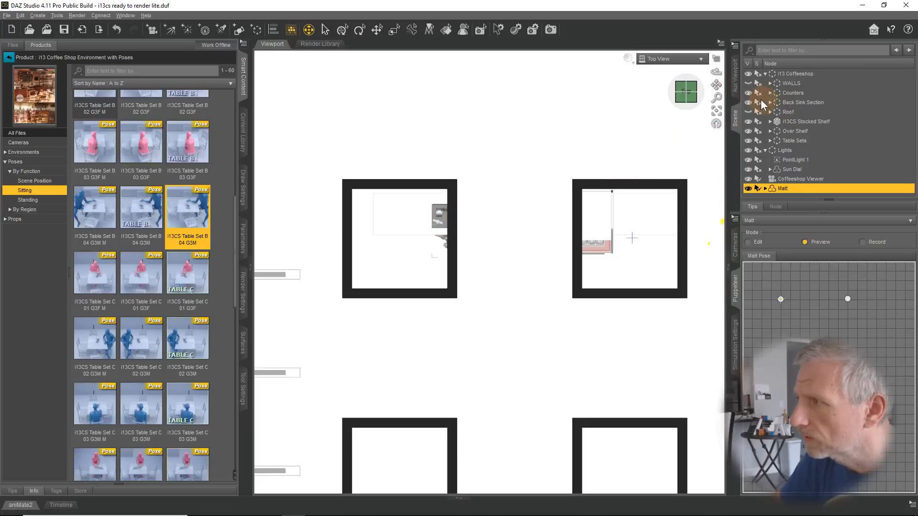
pyautogui.click(748, 93)
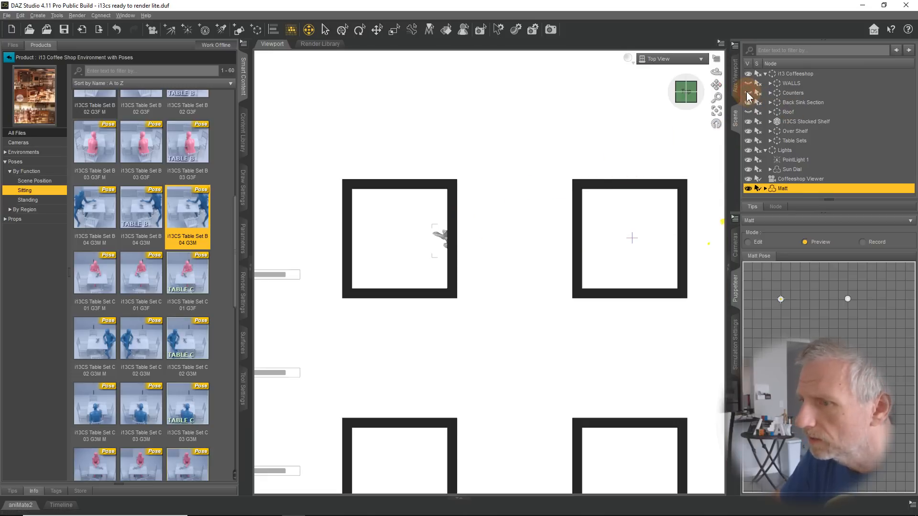
pyautogui.click(747, 93)
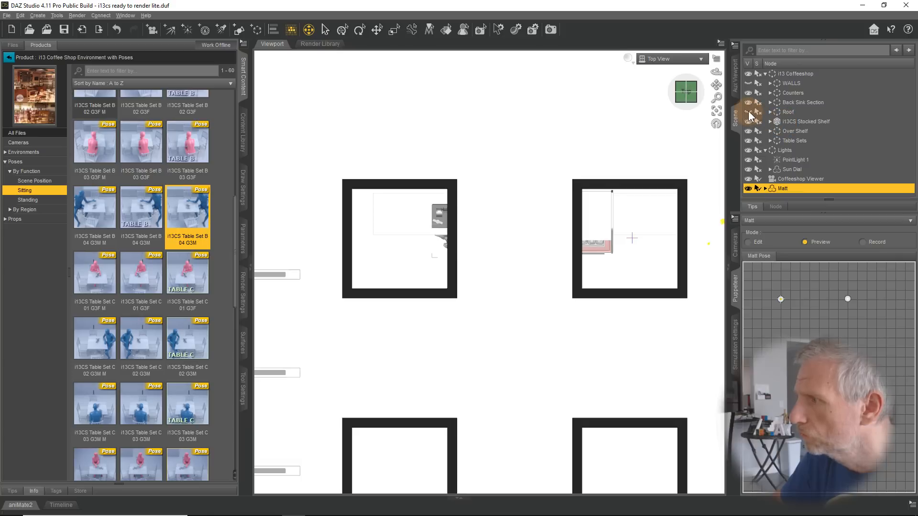
pyautogui.click(748, 112)
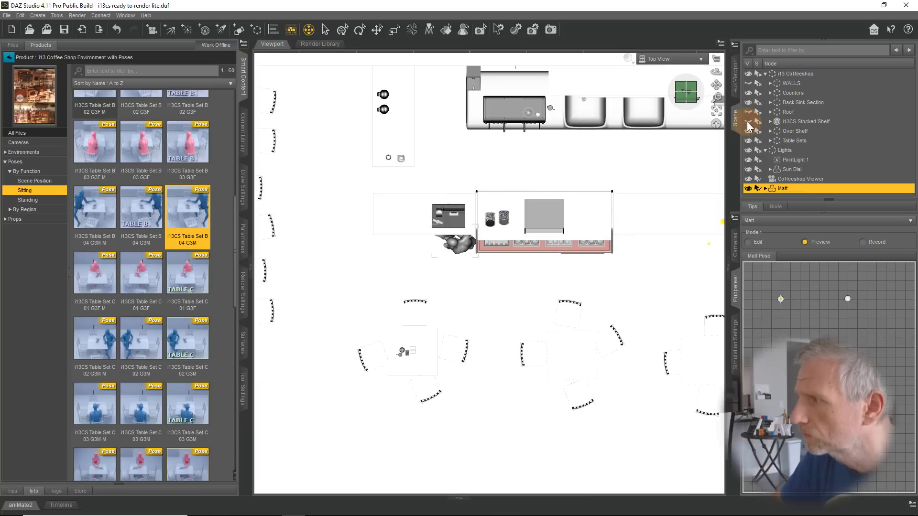
# Hide the Counters group of the i13 Coffeeshop in the Top View.
pyautogui.click(749, 99)
pyautogui.click(750, 99)
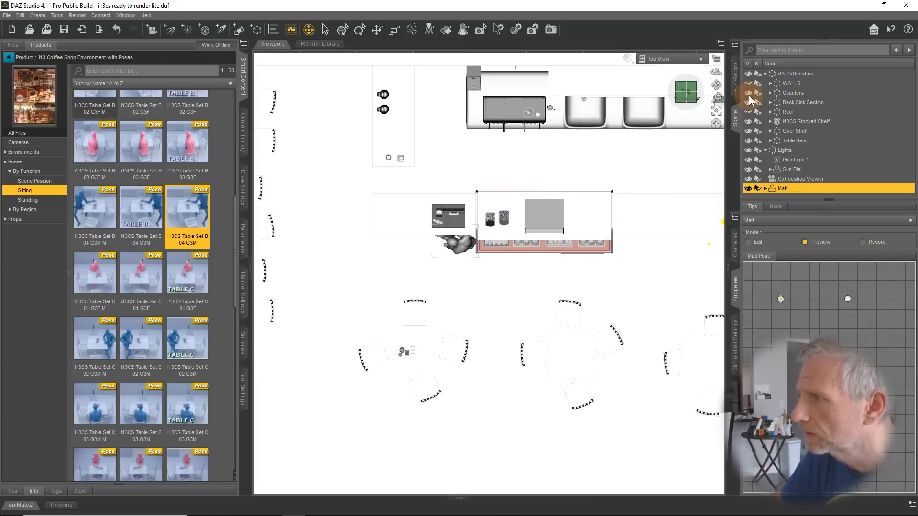
pyautogui.click(750, 95)
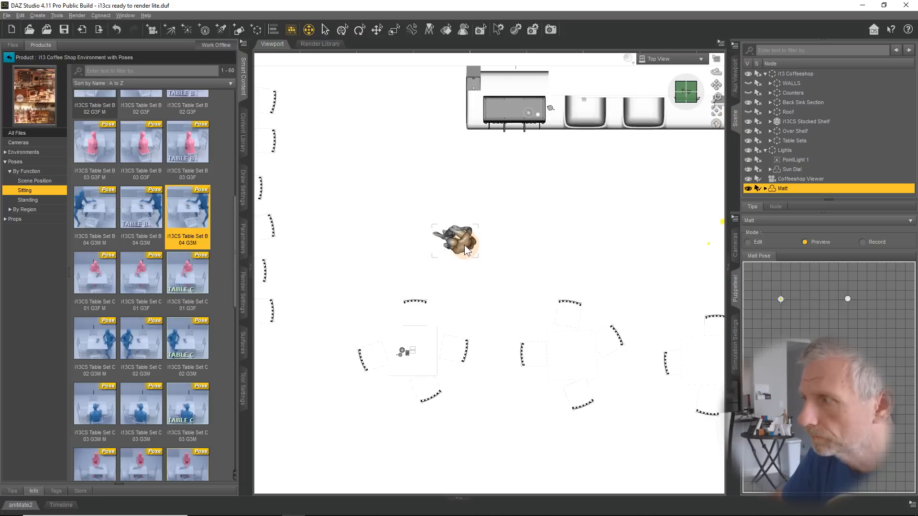
# Move Matt with the Universal tool onto the upper-right chair of the middle table set and return to Perspective View.
pyautogui.click(341, 32)
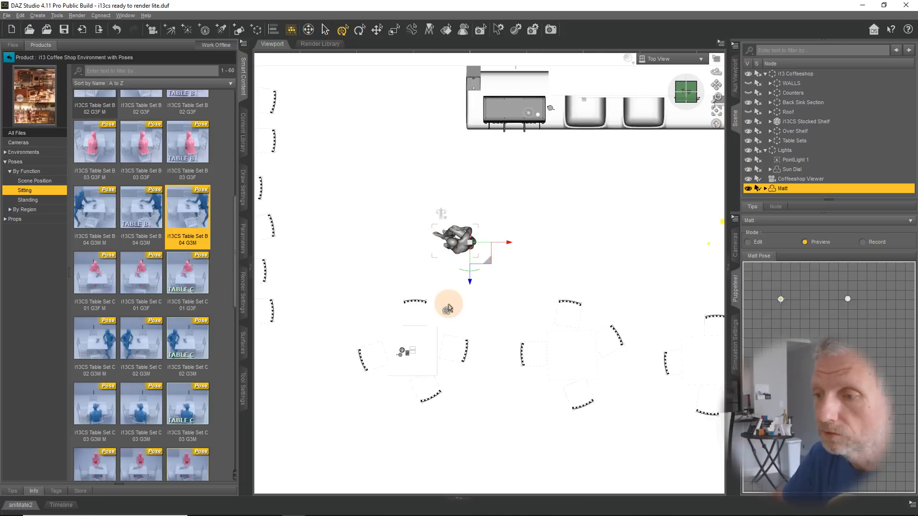
pyautogui.moveTo(489, 262); pyautogui.dragTo(630, 364)
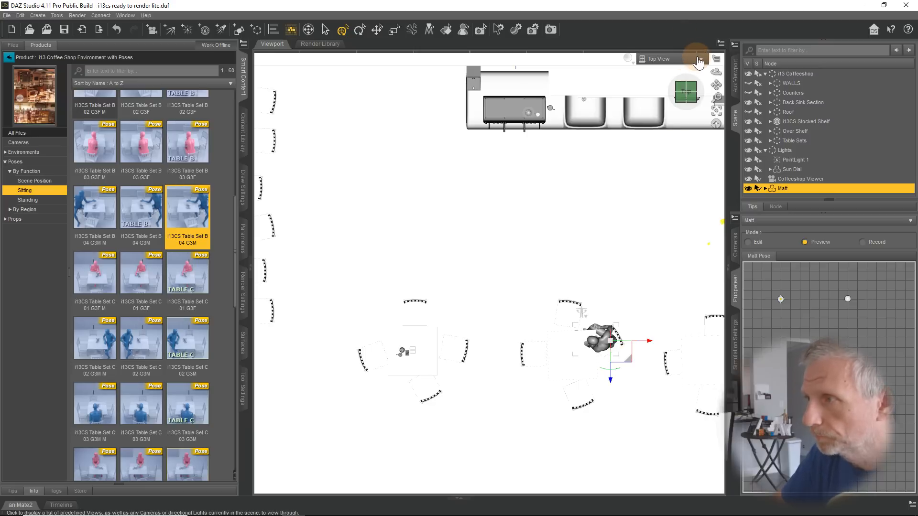
pyautogui.click(693, 58)
pyautogui.click(696, 66)
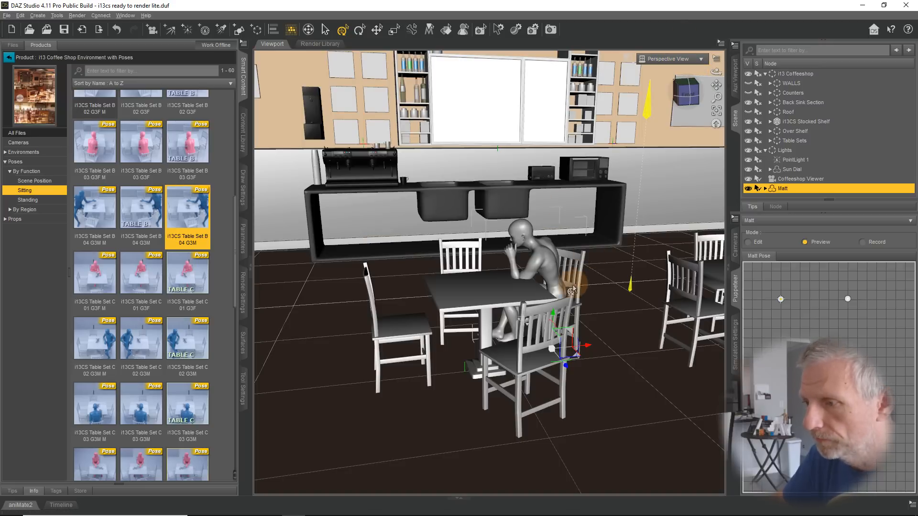
# Examine how Matt sits on the chair from several angles, checking his seat, feet and arms against the table.
pyautogui.moveTo(545, 289); pyautogui.dragTo(589, 290, button='middle')
pyautogui.scroll(5, 571, 286)
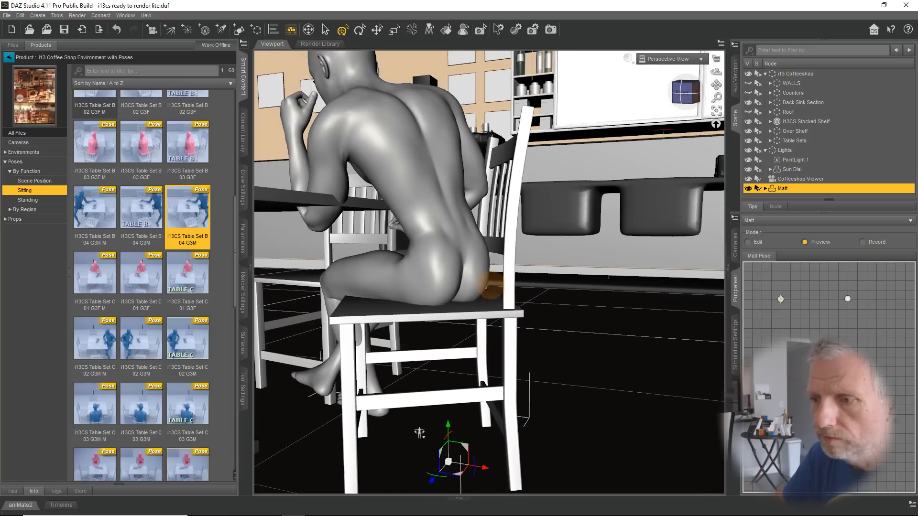
pyautogui.moveTo(491, 285)
pyautogui.mouseDown(button='middle')
pyautogui.moveTo(472, 279)
pyautogui.moveTo(492, 285)
pyautogui.moveTo(475, 272)
pyautogui.moveTo(491, 286)
pyautogui.mouseUp(button='middle')
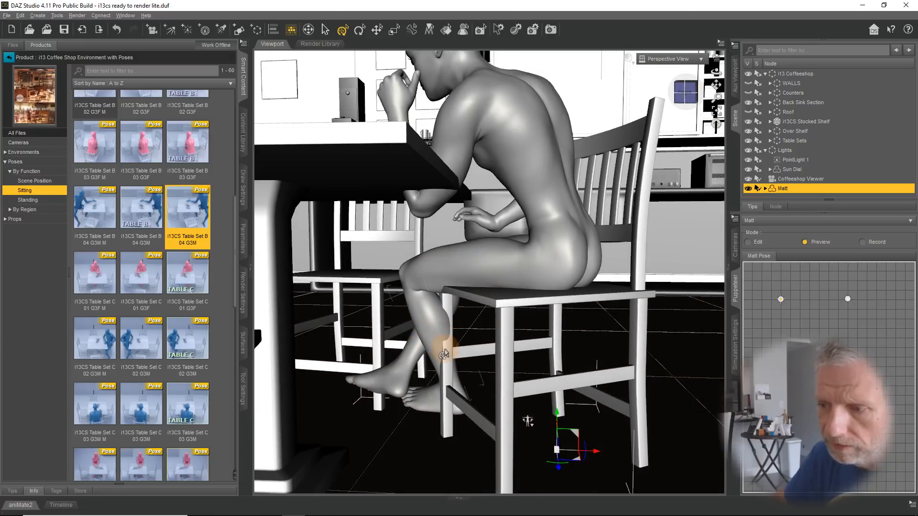
pyautogui.moveTo(451, 319); pyautogui.dragTo(447, 277, button='middle')
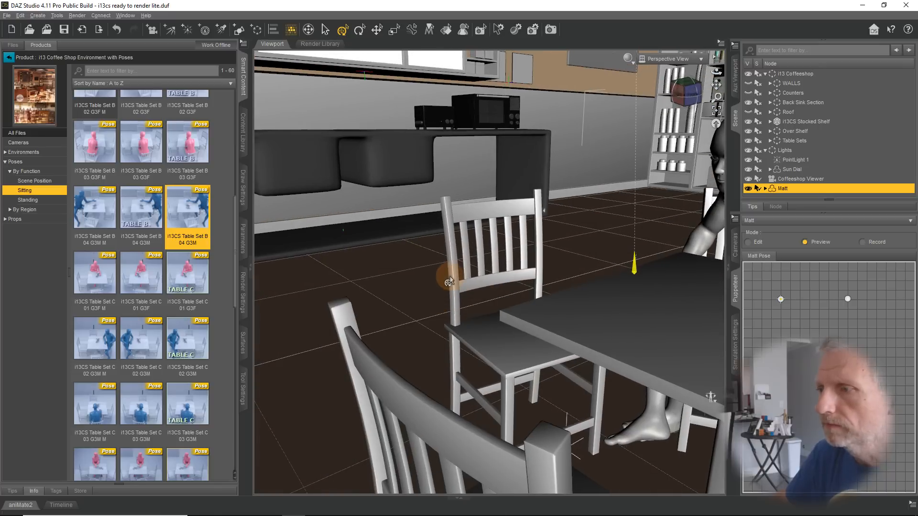
pyautogui.moveTo(369, 272); pyautogui.dragTo(419, 276, button='middle')
pyautogui.click(716, 111)
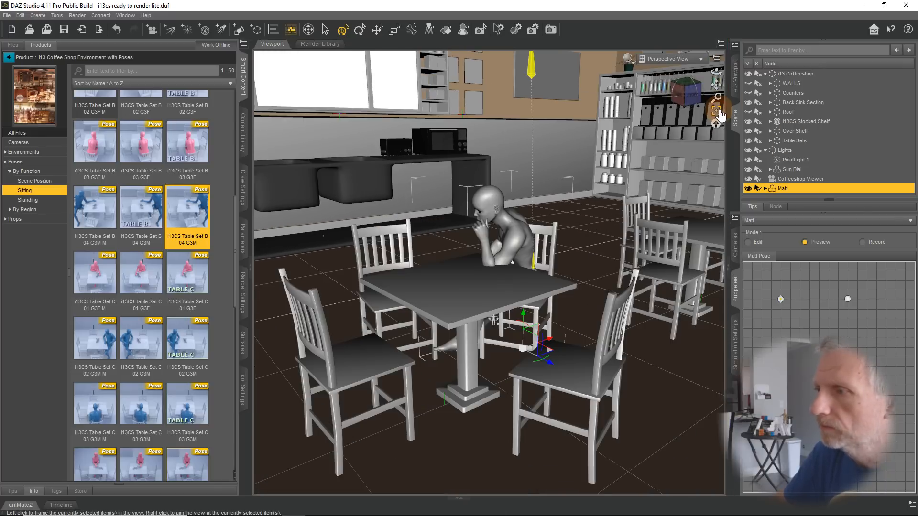
pyautogui.moveTo(493, 219)
pyautogui.mouseDown(button='middle')
pyautogui.moveTo(512, 211)
pyautogui.moveTo(519, 194)
pyautogui.moveTo(500, 191)
pyautogui.moveTo(466, 218)
pyautogui.moveTo(493, 205)
pyautogui.moveTo(490, 213)
pyautogui.mouseUp(button='middle')
pyautogui.scroll(5, 492, 219)
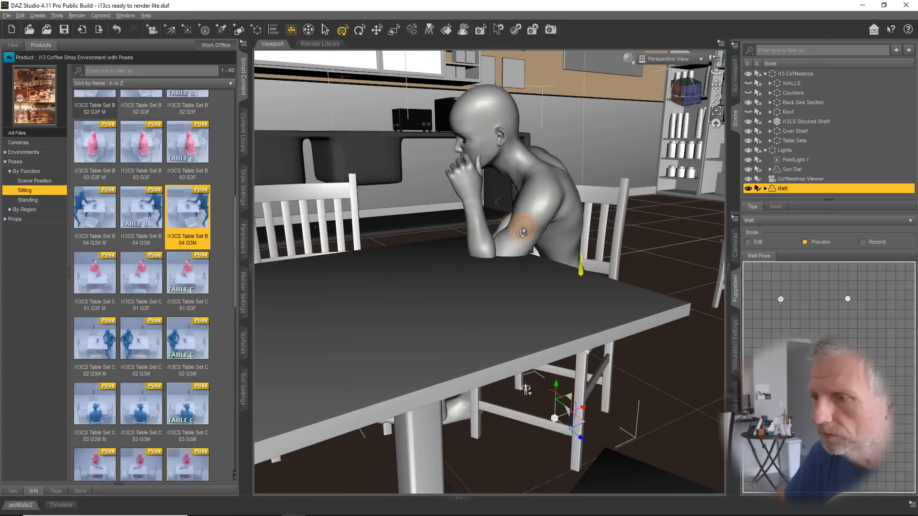
# Rotate Matt's Left Collar to bring the left hand up beside his head, and nudge the whole figure at the table.
pyautogui.click(522, 232)
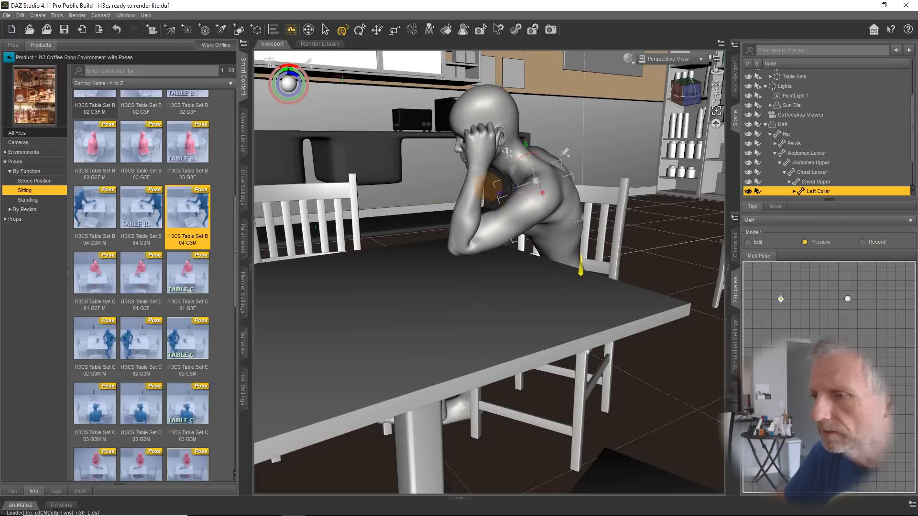
pyautogui.moveTo(488, 186); pyautogui.dragTo(351, 189, button='middle')
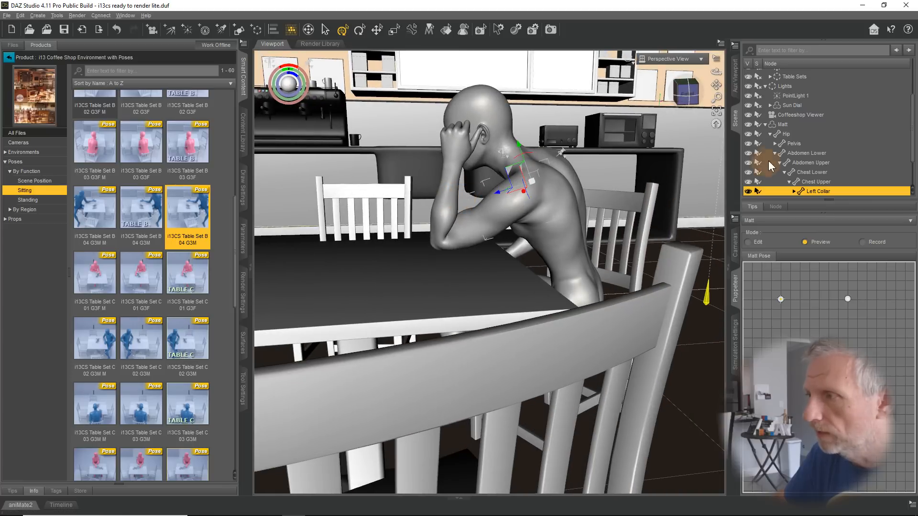
pyautogui.click(782, 124)
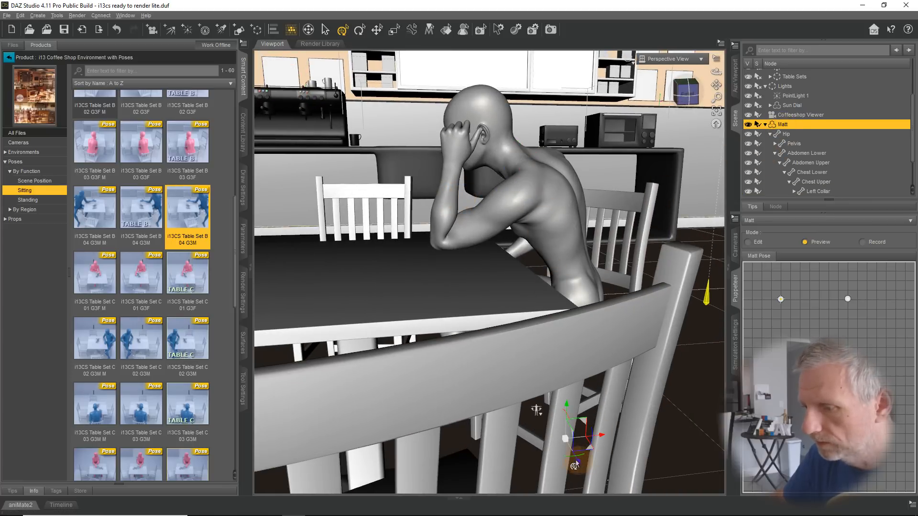
pyautogui.moveTo(572, 462); pyautogui.dragTo(575, 460)
pyautogui.moveTo(577, 304); pyautogui.dragTo(513, 305, button='middle')
pyautogui.scroll(4, 545, 305)
pyautogui.scroll(-5, 546, 305)
pyautogui.scroll(3, 547, 305)
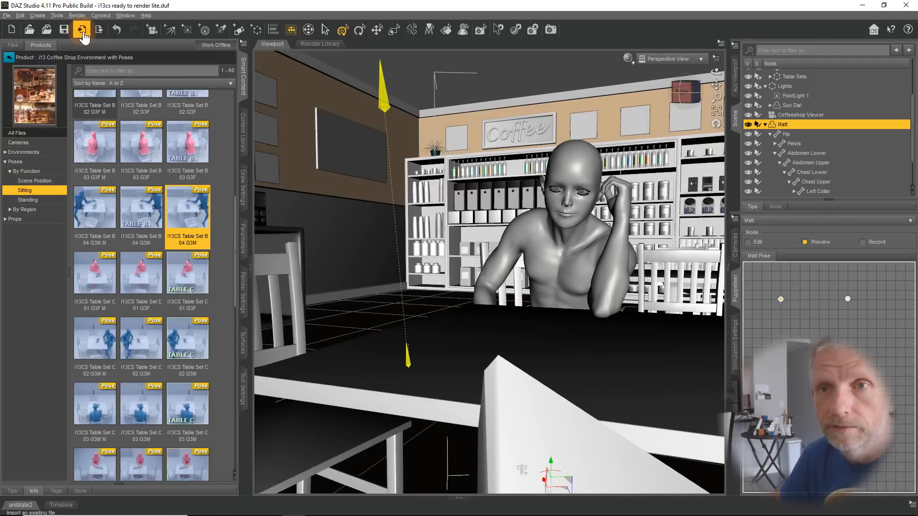
# Create a new camera named "Matt Close" that copies the active perspective view of Matt at the table.
pyautogui.click(38, 15)
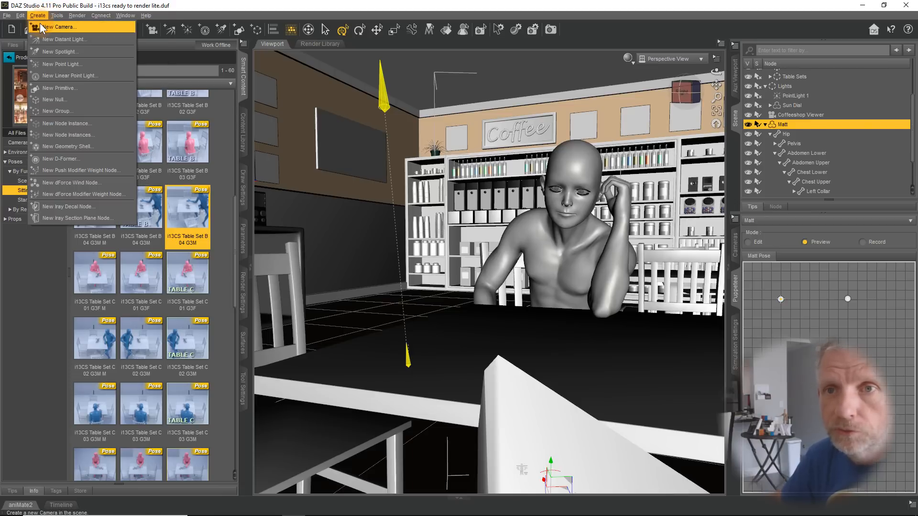
pyautogui.click(53, 23)
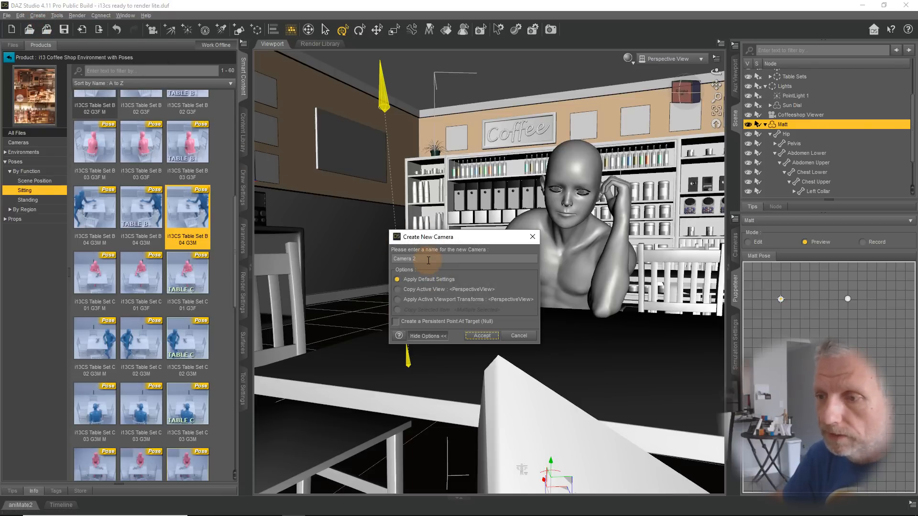
pyautogui.moveTo(428, 260); pyautogui.dragTo(340, 250)
pyautogui.write('Matt Close')
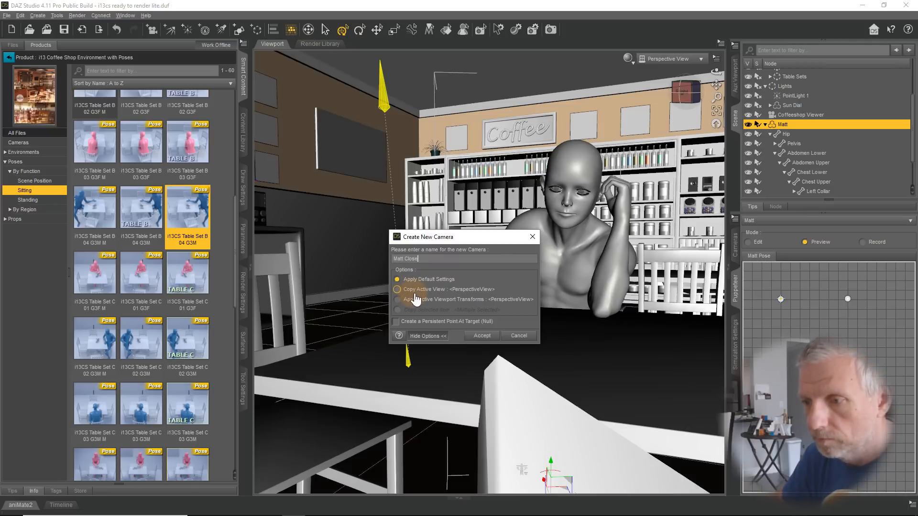
pyautogui.click(480, 336)
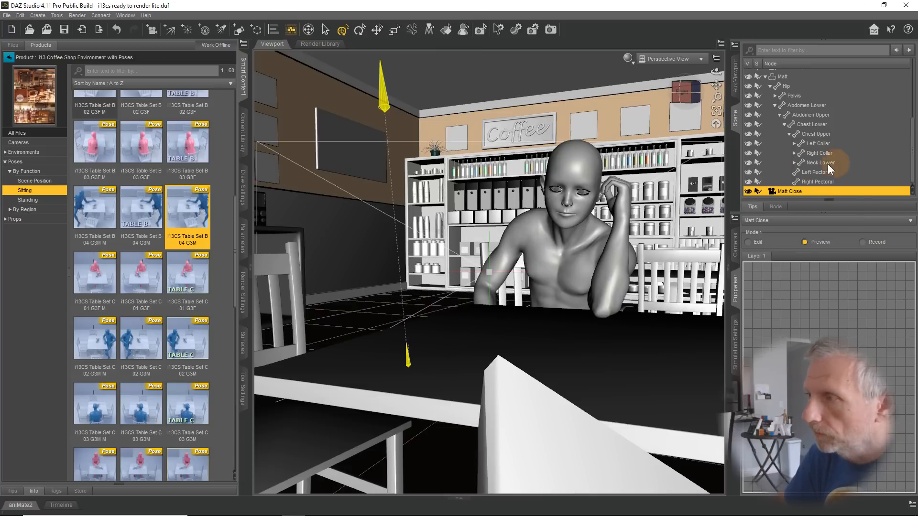
# Collapse Matt's bone hierarchy in the scene tree and check the views and cameras available for the viewport.
pyautogui.click(765, 77)
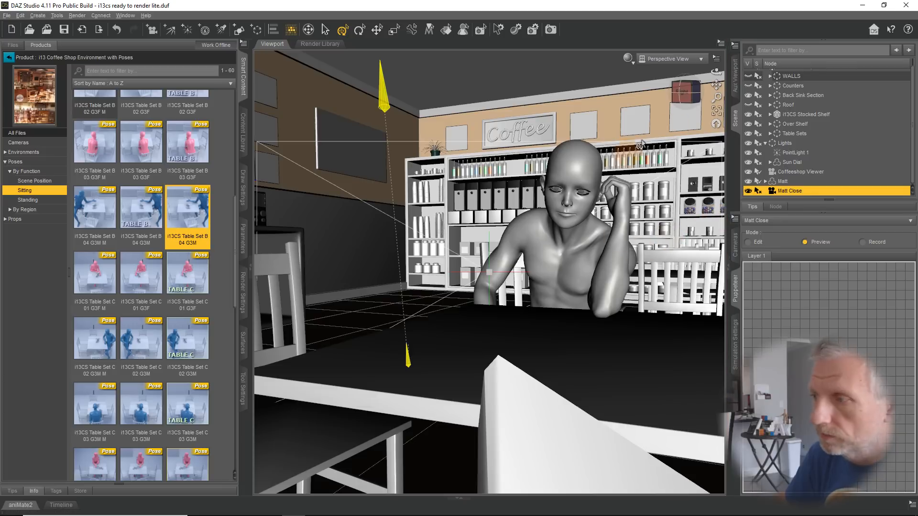
pyautogui.click(703, 62)
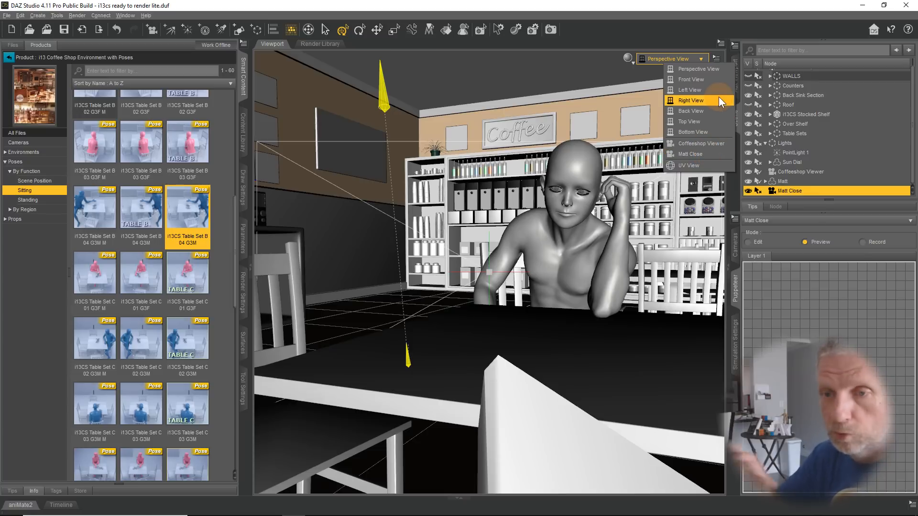
pyautogui.click(675, 18)
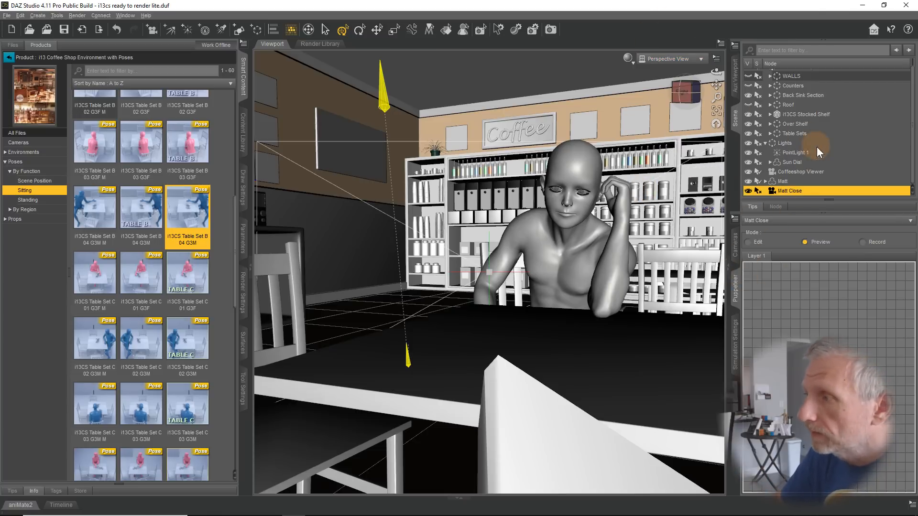
# Select Matt, enlarge the Puppeteer grid and store his current table pose as a third point below the other two.
pyautogui.click(782, 182)
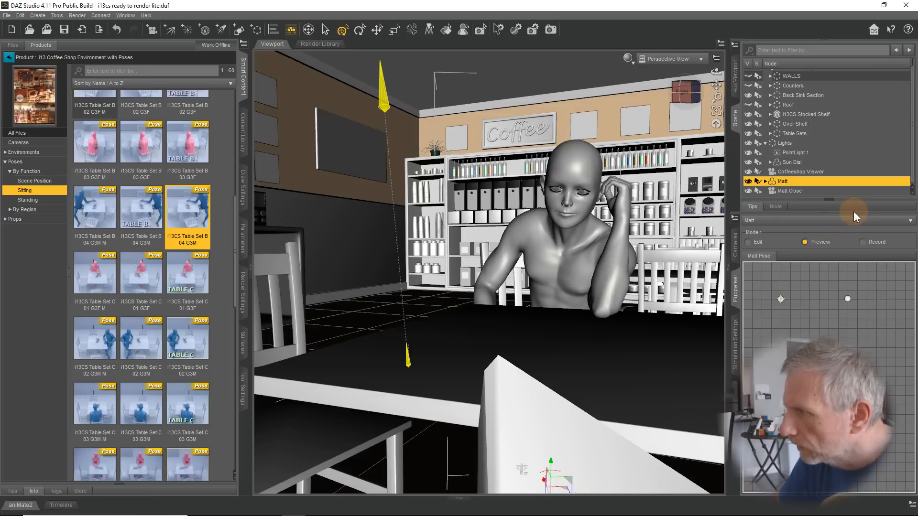
pyautogui.moveTo(853, 212); pyautogui.dragTo(851, 164)
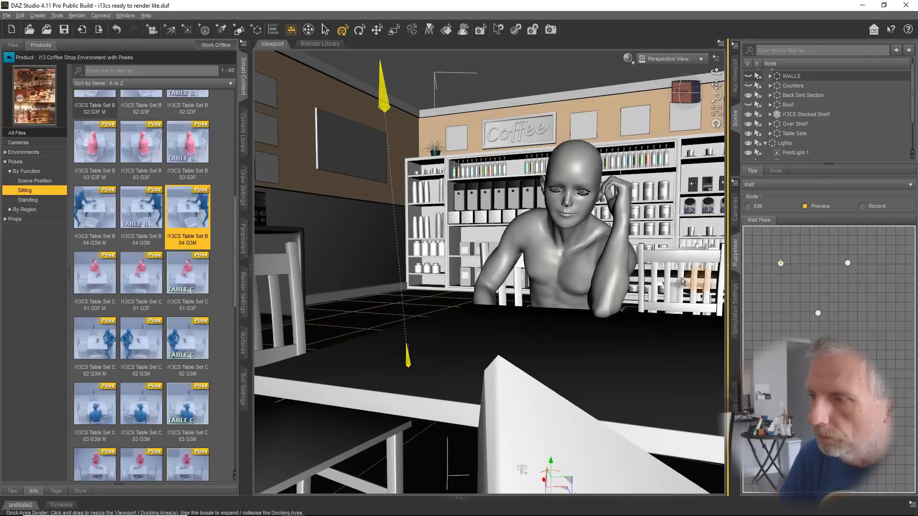
pyautogui.click(805, 206)
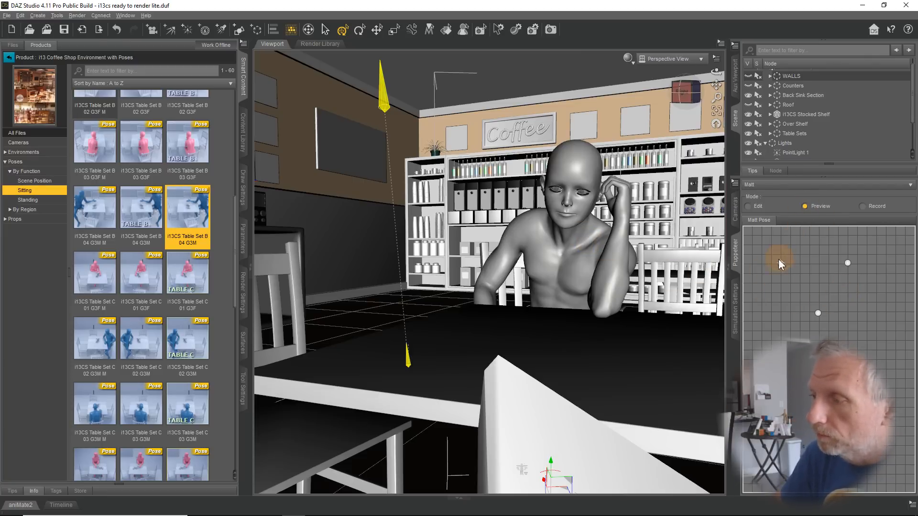
pyautogui.click(847, 263)
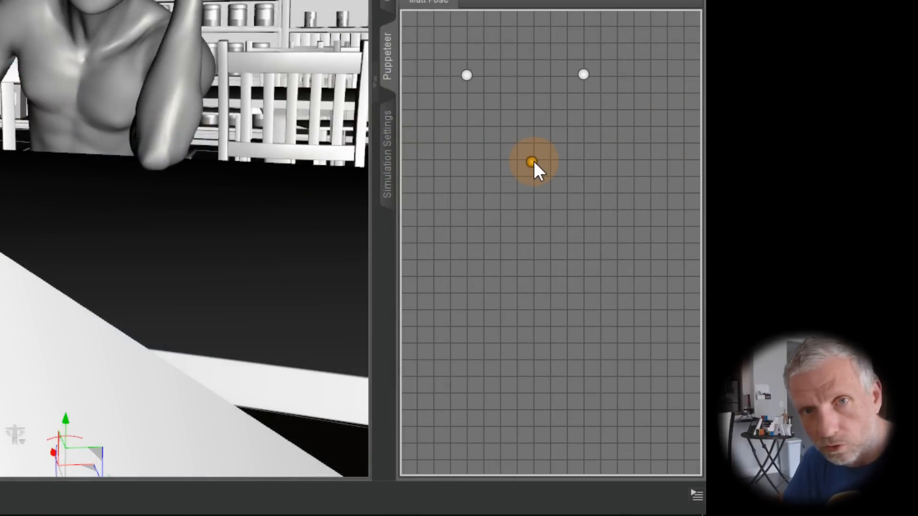
# Update the third stored Puppeteer pose and blend back to Matt's first stored pose in Preview mode.
pyautogui.rightClick(531, 160)
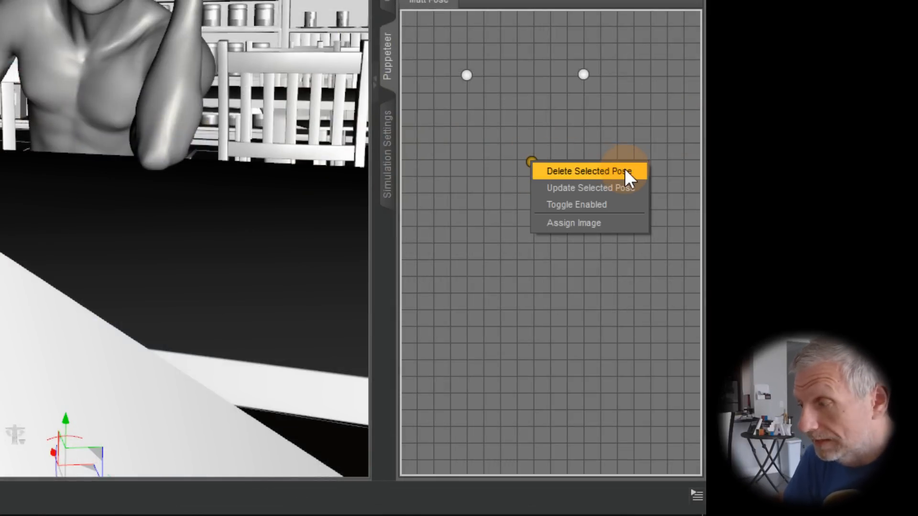
pyautogui.click(636, 194)
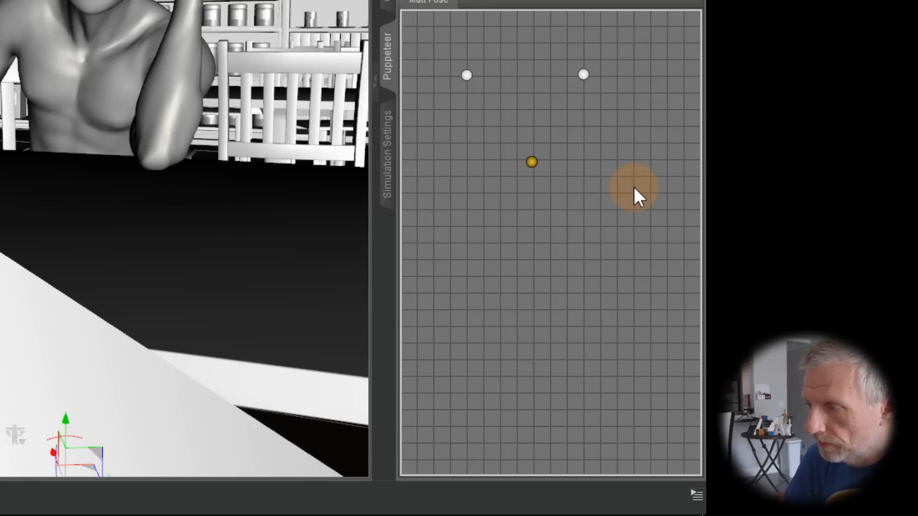
pyautogui.click(532, 162)
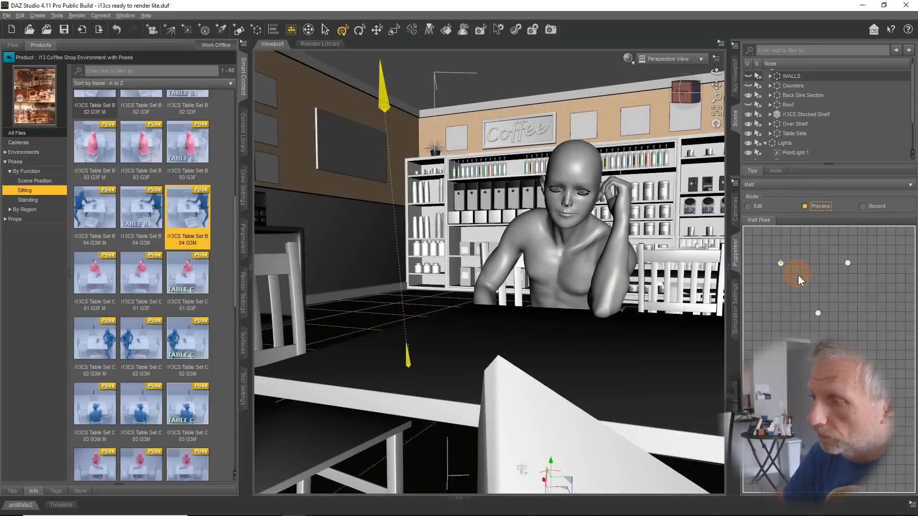
pyautogui.moveTo(799, 275)
pyautogui.mouseDown()
pyautogui.moveTo(816, 311)
pyautogui.moveTo(842, 266)
pyautogui.moveTo(783, 264)
pyautogui.mouseUp()
pyautogui.moveTo(812, 306)
pyautogui.mouseDown()
pyautogui.moveTo(792, 294)
pyautogui.moveTo(819, 306)
pyautogui.moveTo(782, 265)
pyautogui.moveTo(819, 313)
pyautogui.moveTo(781, 263)
pyautogui.mouseUp()
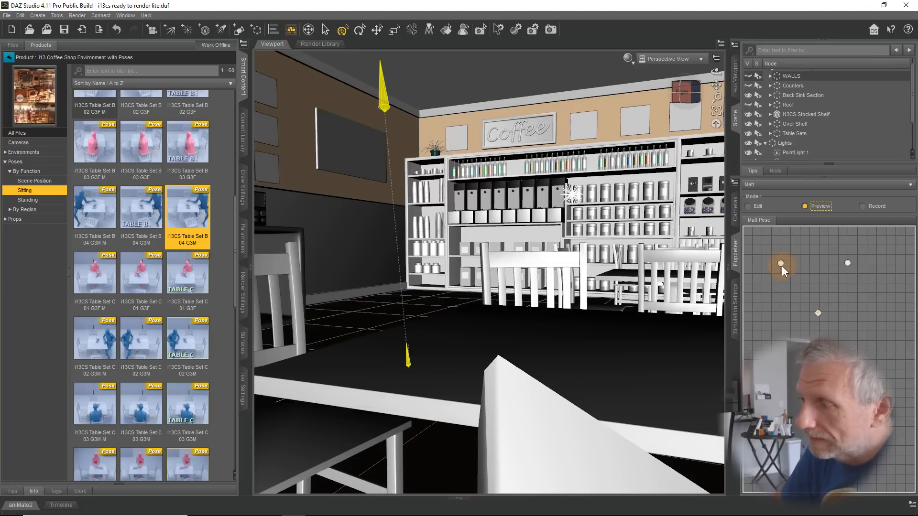
# With the first stored pose selected in Puppeteer's Edit mode, move Matt in Top View onto the middle table's upper-right chair.
pyautogui.click(693, 59)
pyautogui.click(701, 123)
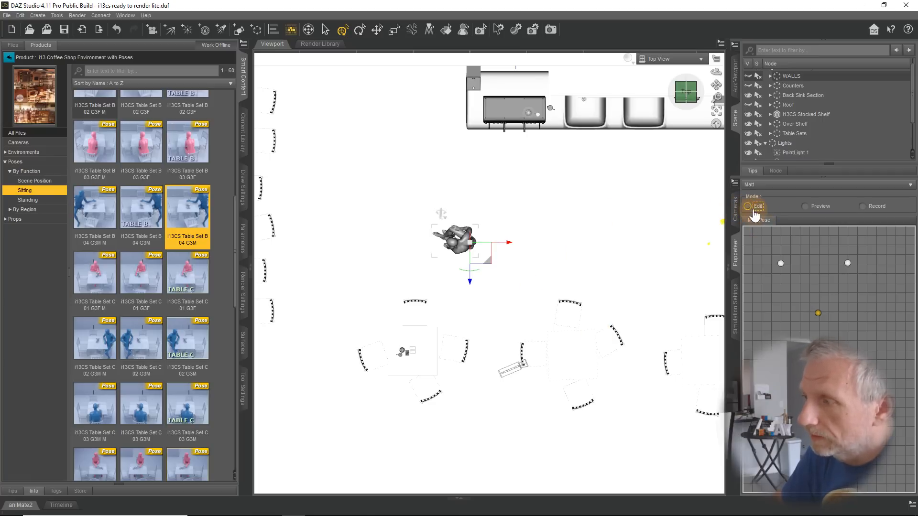
pyautogui.click(780, 262)
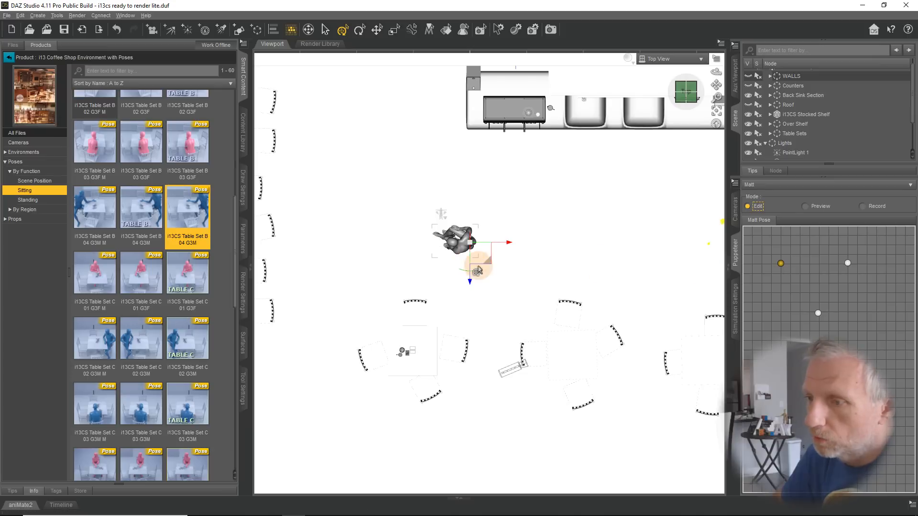
pyautogui.moveTo(489, 264); pyautogui.dragTo(630, 365)
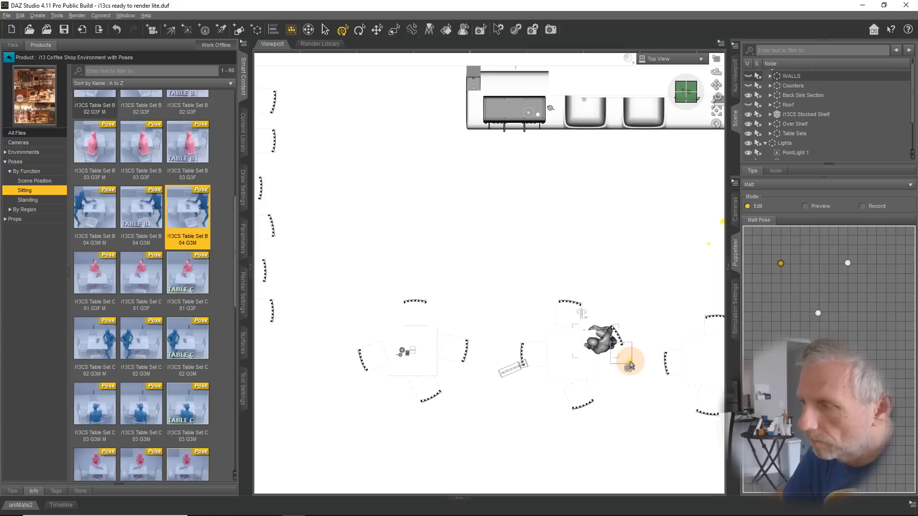
pyautogui.click(687, 62)
pyautogui.click(687, 67)
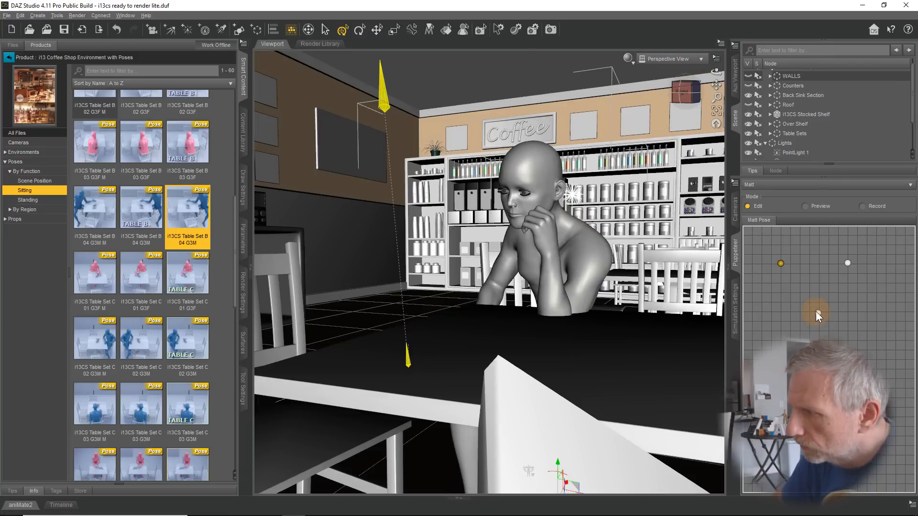
# Recall Matt's third and first stored poses in Puppeteer's Preview mode to compare his placement.
pyautogui.click(779, 263)
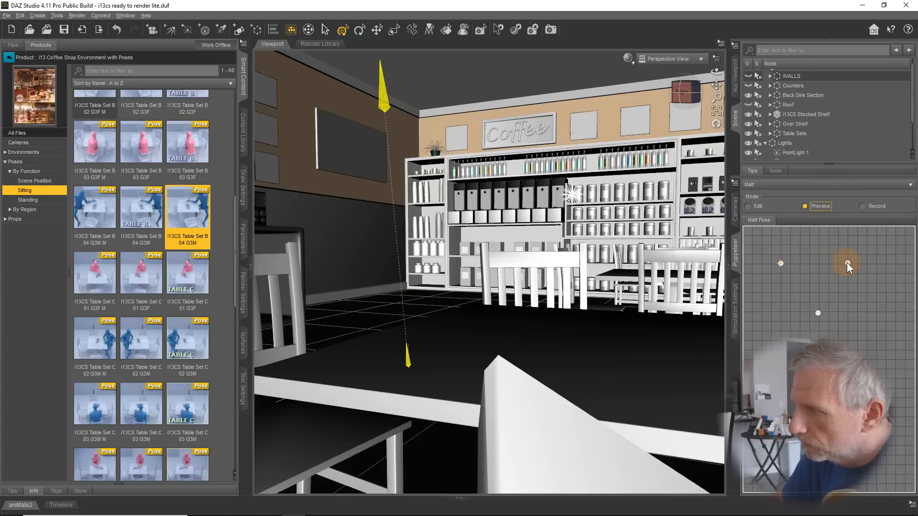
pyautogui.click(818, 314)
pyautogui.click(780, 264)
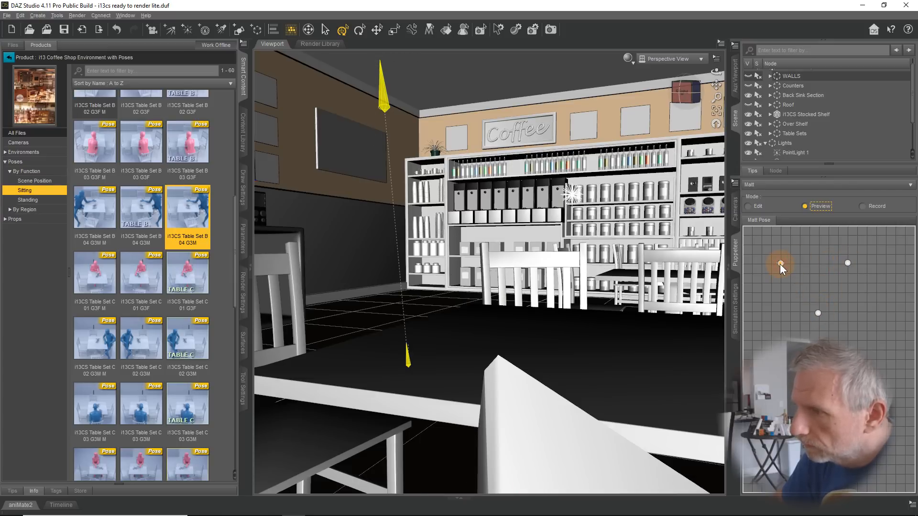
# In Top View, move Matt in his first stored pose onto the middle table's upper-right chair.
pyautogui.click(688, 58)
pyautogui.click(693, 120)
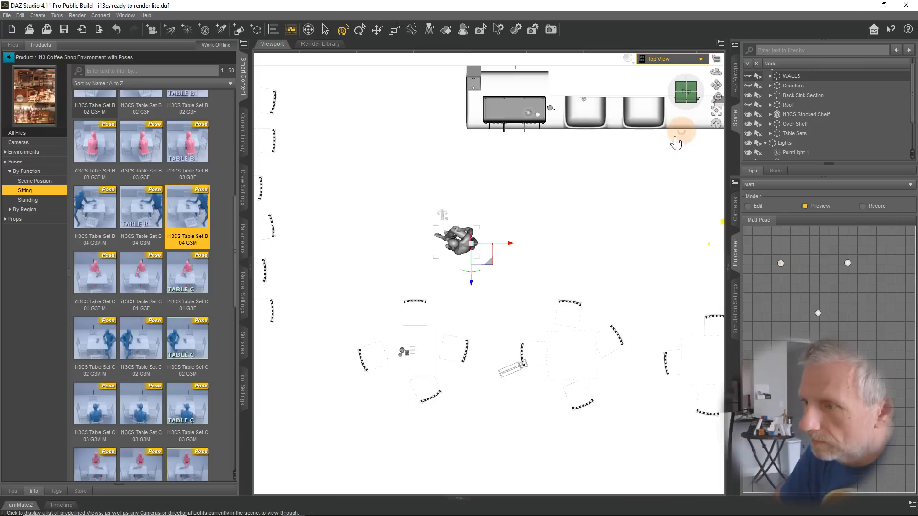
pyautogui.moveTo(531, 303); pyautogui.dragTo(628, 362)
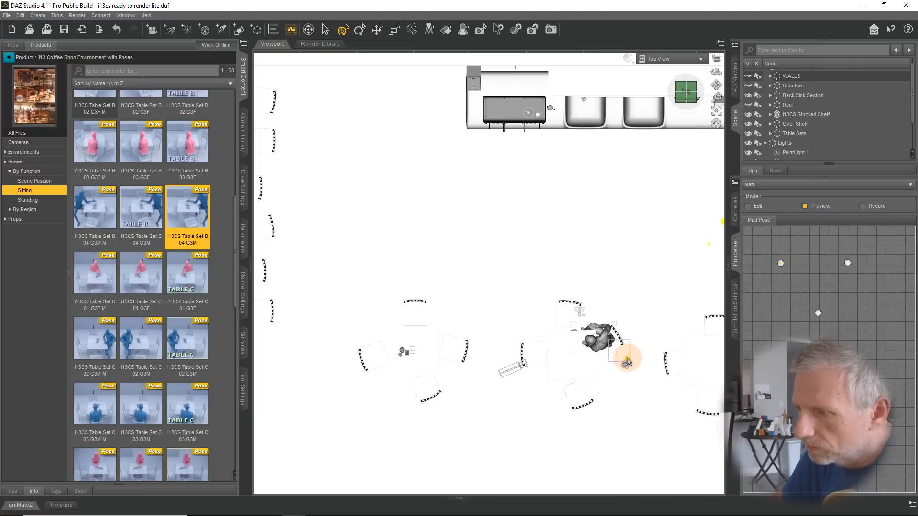
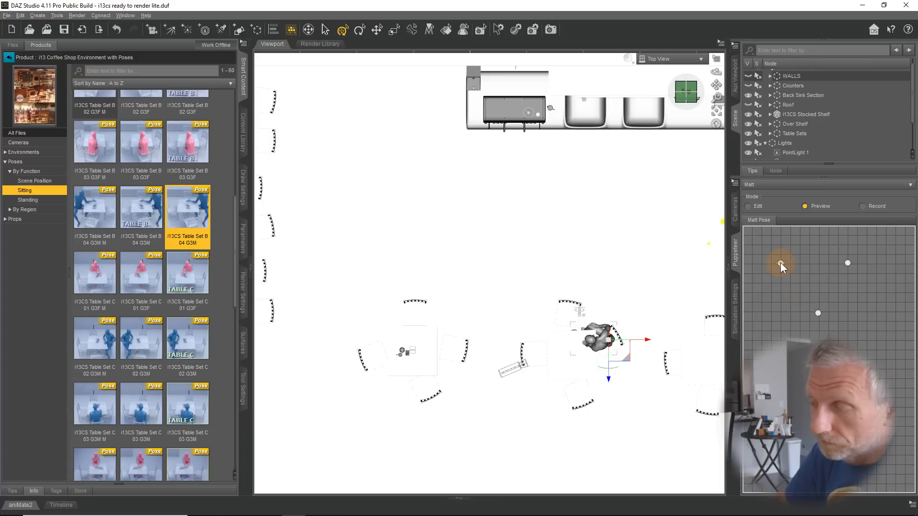
# Recall Matt's second stored Puppeteer pose and move him onto the middle table's upper-right chair.
pyautogui.click(848, 264)
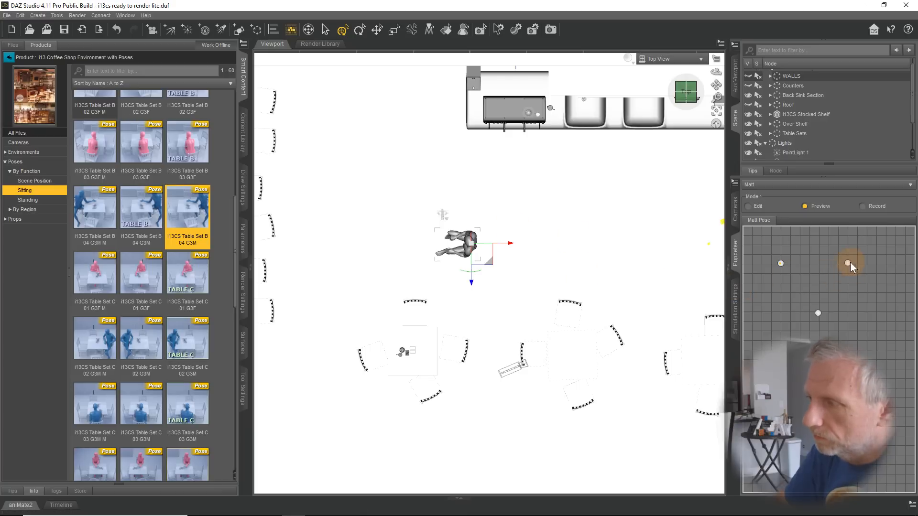
pyautogui.click(847, 263)
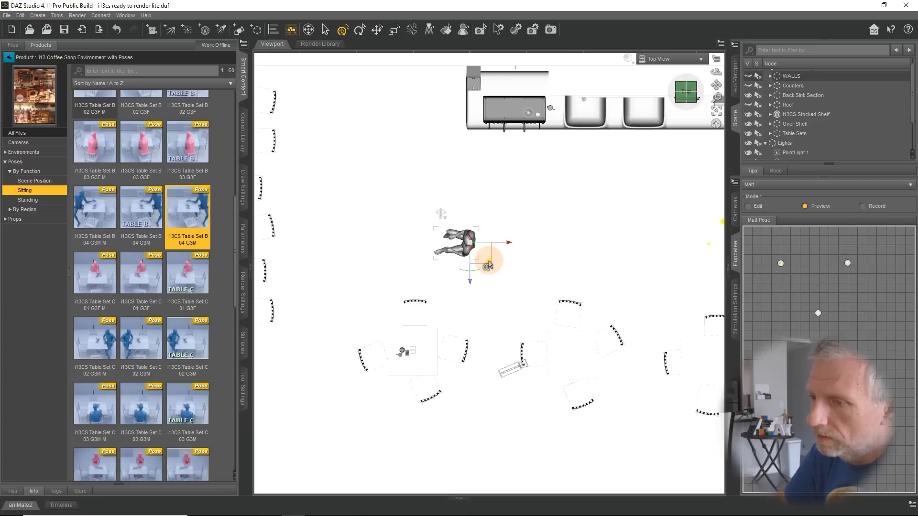
pyautogui.moveTo(488, 265); pyautogui.dragTo(625, 359)
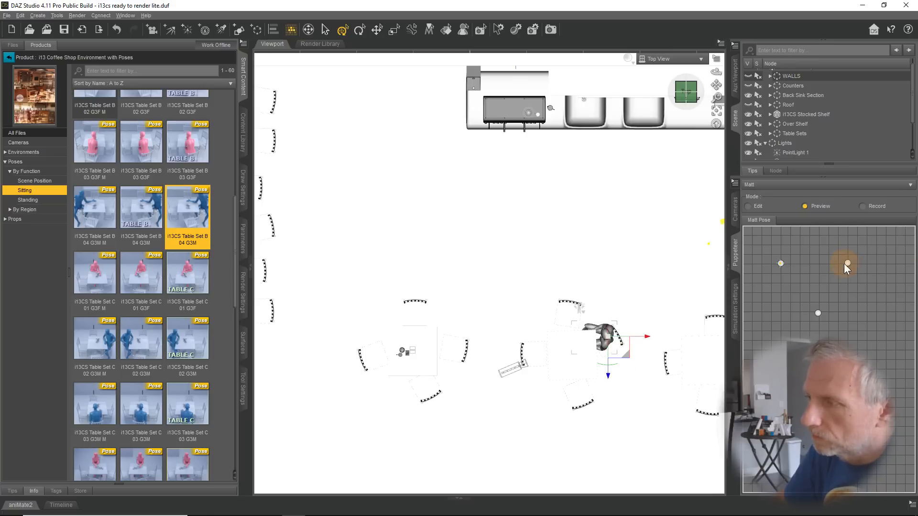
# Inspect Matt's fit on the chair from the side in Perspective View, keeping only Matt selected.
pyautogui.click(688, 59)
pyautogui.click(687, 70)
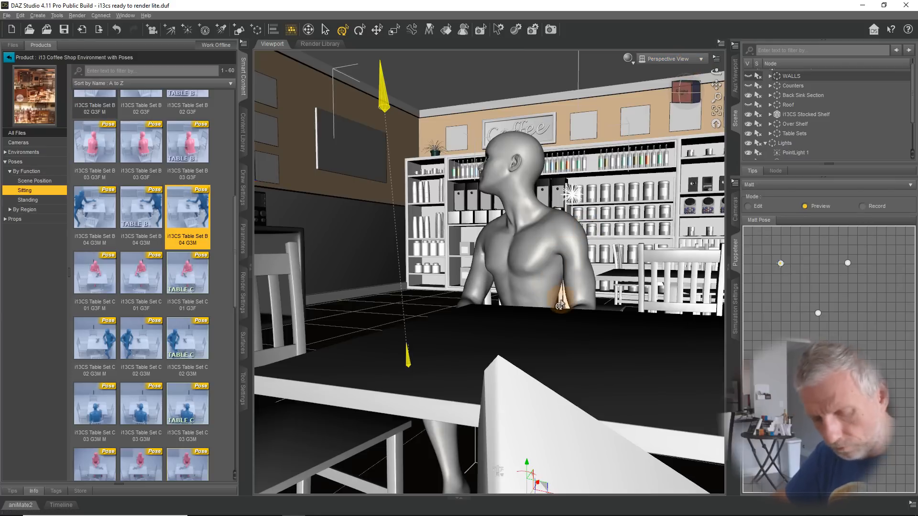
pyautogui.moveTo(560, 300); pyautogui.dragTo(560, 300, button='middle')
pyautogui.moveTo(592, 268); pyautogui.dragTo(588, 279, button='middle')
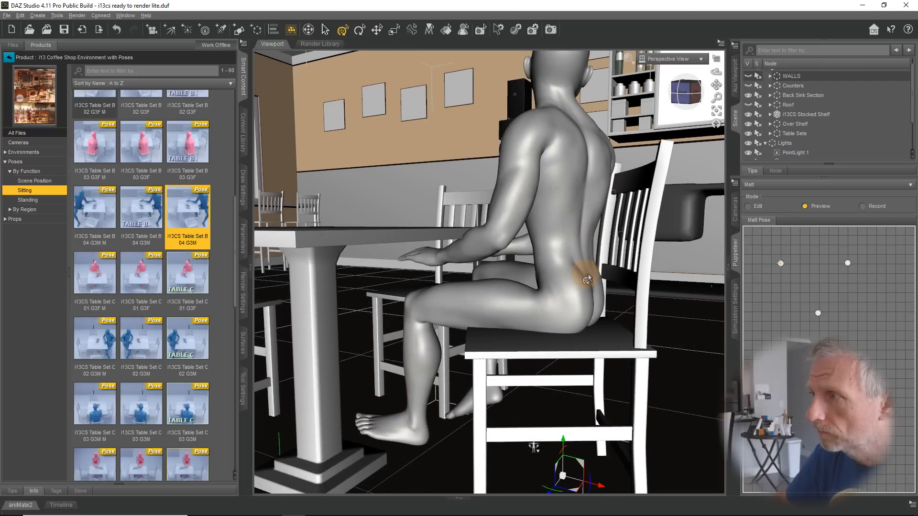
pyautogui.rightClick(552, 197)
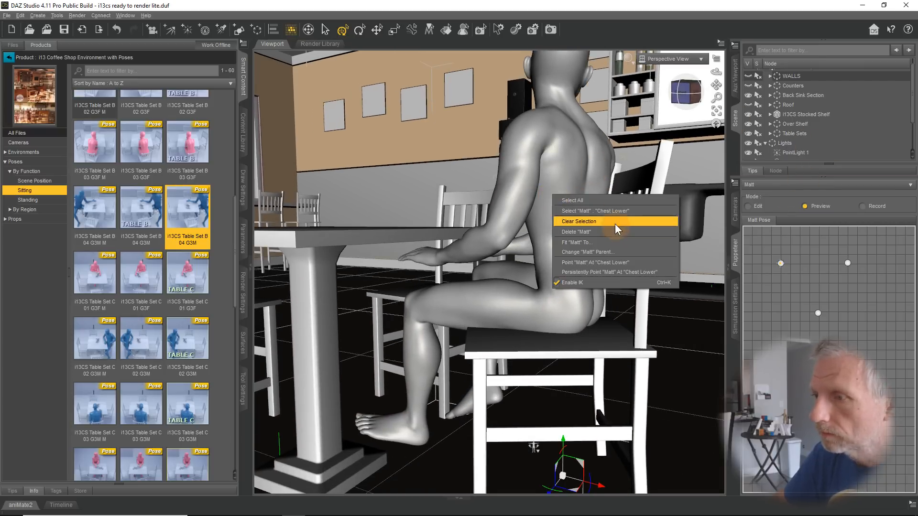
pyautogui.click(598, 202)
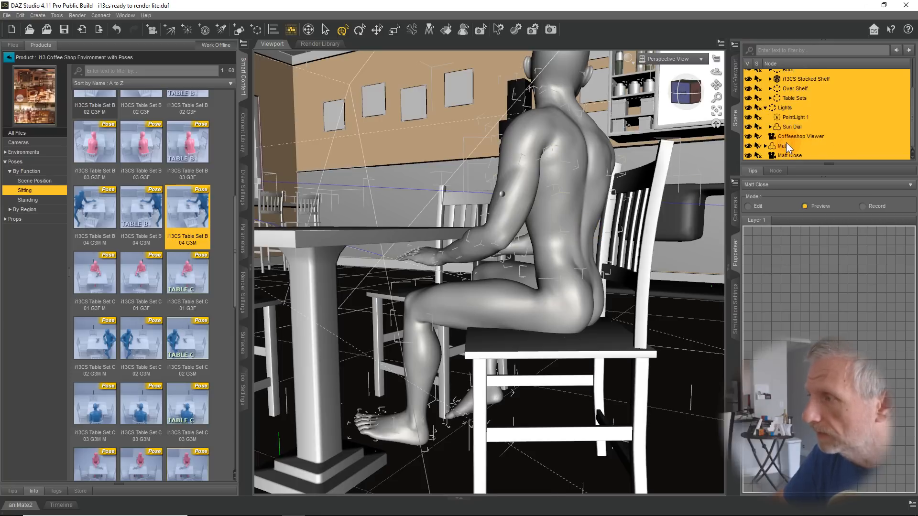
pyautogui.click(786, 144)
pyautogui.moveTo(545, 332); pyautogui.dragTo(504, 298, button='middle')
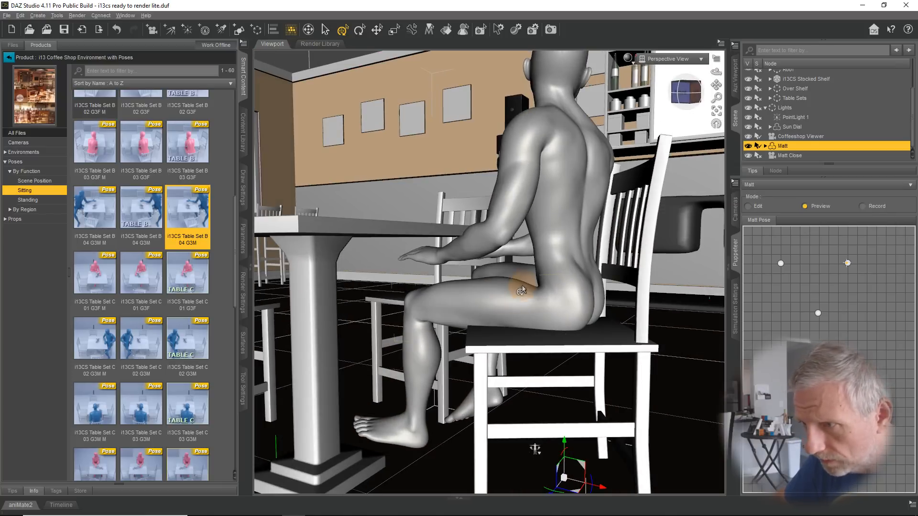
# Rotate Matt's Left Forearm Bend and Left Shoulder Bend to reposition his left arm beside the table.
pyautogui.click(483, 249)
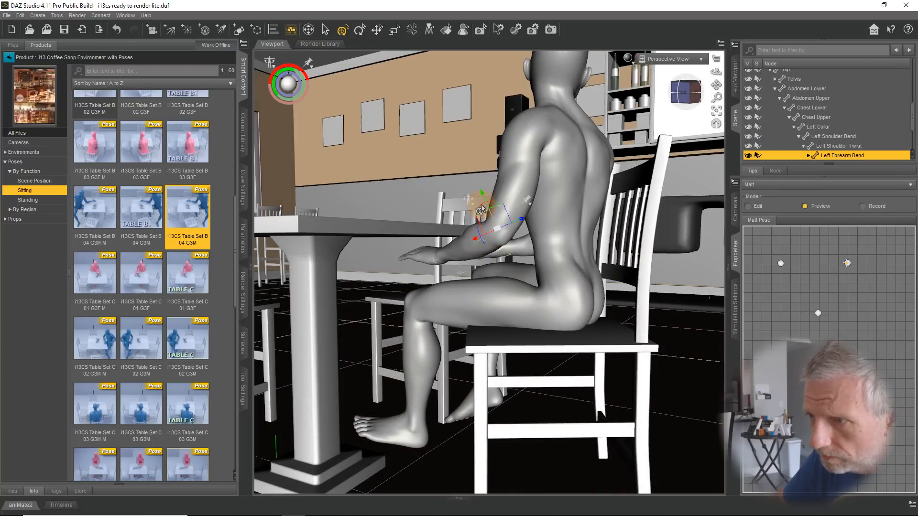
pyautogui.moveTo(480, 210); pyautogui.dragTo(478, 213)
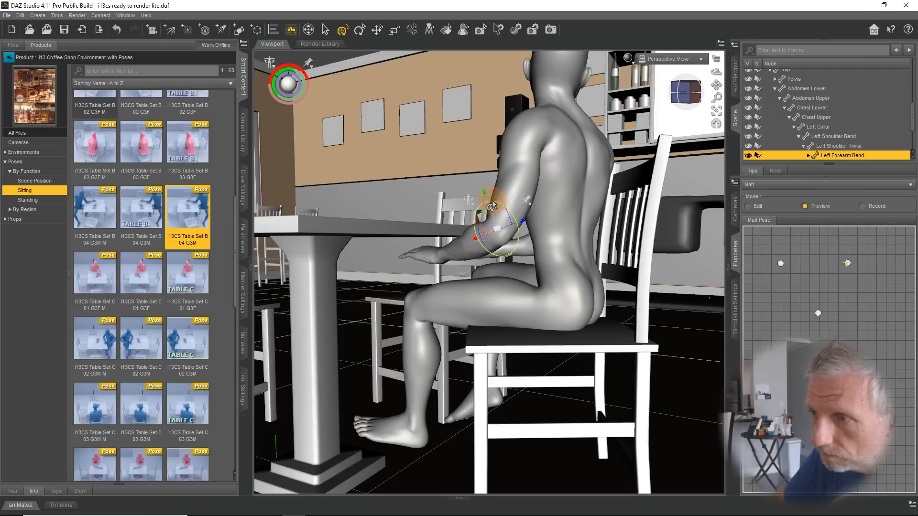
pyautogui.moveTo(492, 205); pyautogui.dragTo(490, 206)
pyautogui.keyDown('alt'); pyautogui.moveTo(539, 267); pyautogui.dragTo(534, 226); pyautogui.keyUp('alt')
pyautogui.click(544, 212)
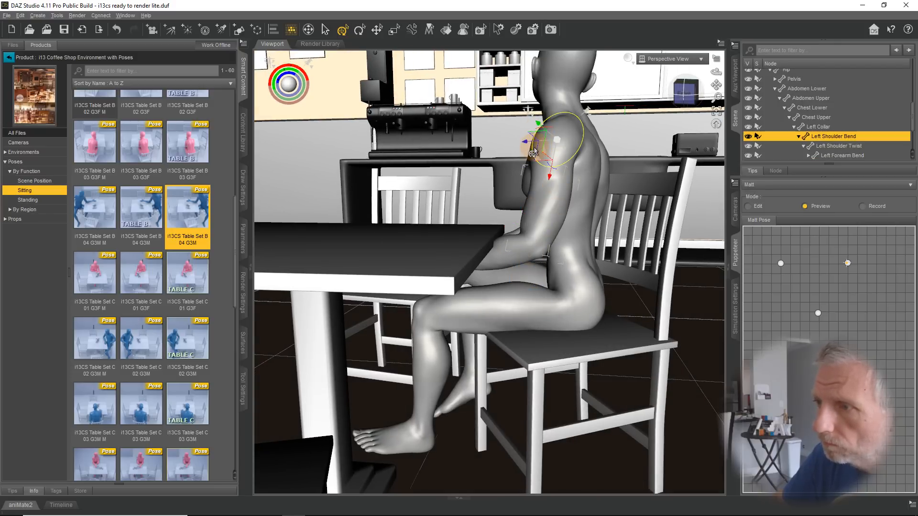
pyautogui.moveTo(533, 153); pyautogui.dragTo(536, 156)
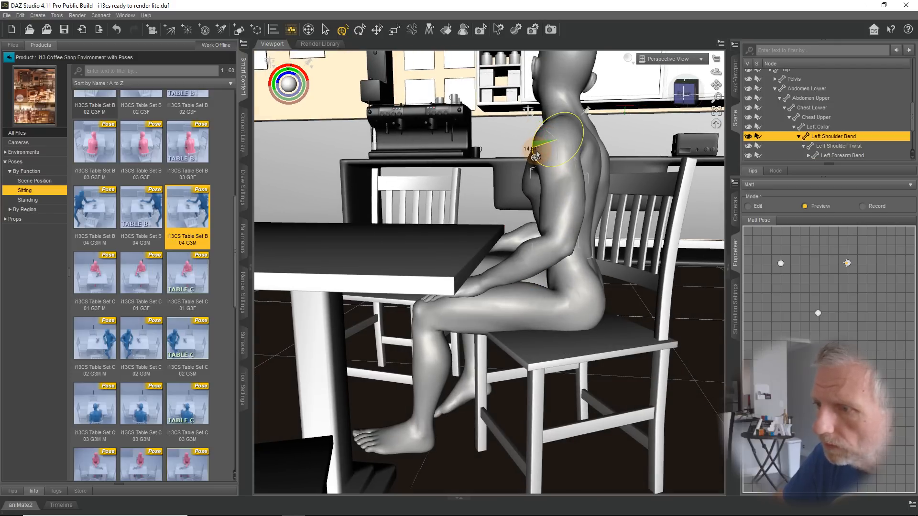
# Select the whole Matt figure and shift him on the chair so his hands reach the tabletop.
pyautogui.keyDown('alt'); pyautogui.moveTo(726, 297); pyautogui.dragTo(689, 283); pyautogui.keyUp('alt')
pyautogui.scroll(5, 809, 113)
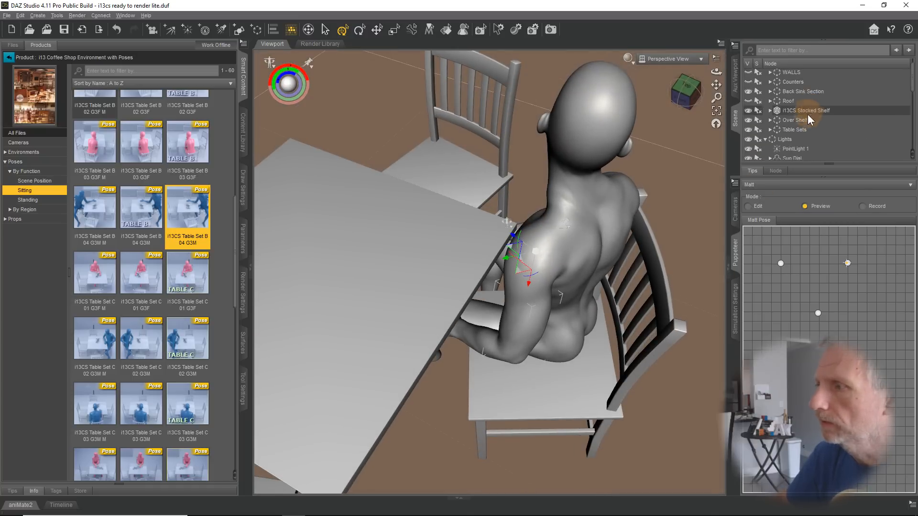
pyautogui.scroll(-2, 808, 120)
pyautogui.click(804, 123)
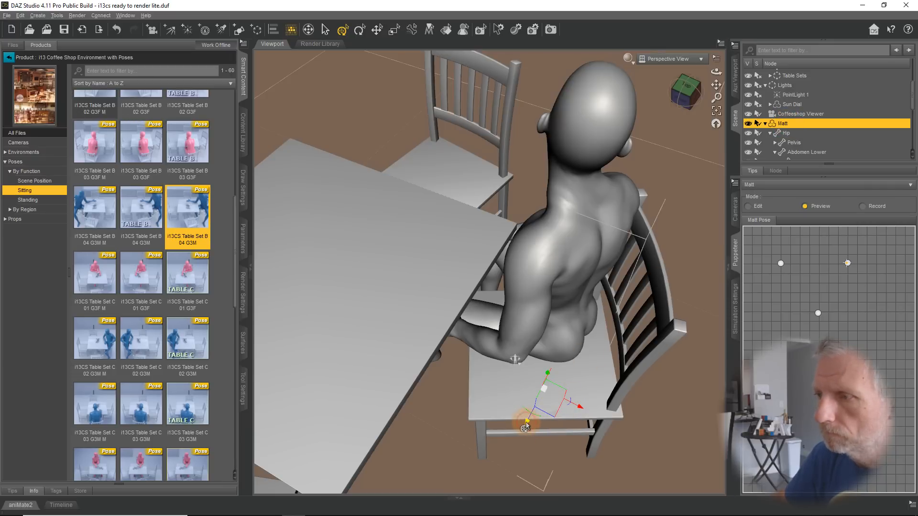
pyautogui.moveTo(524, 427); pyautogui.dragTo(586, 287)
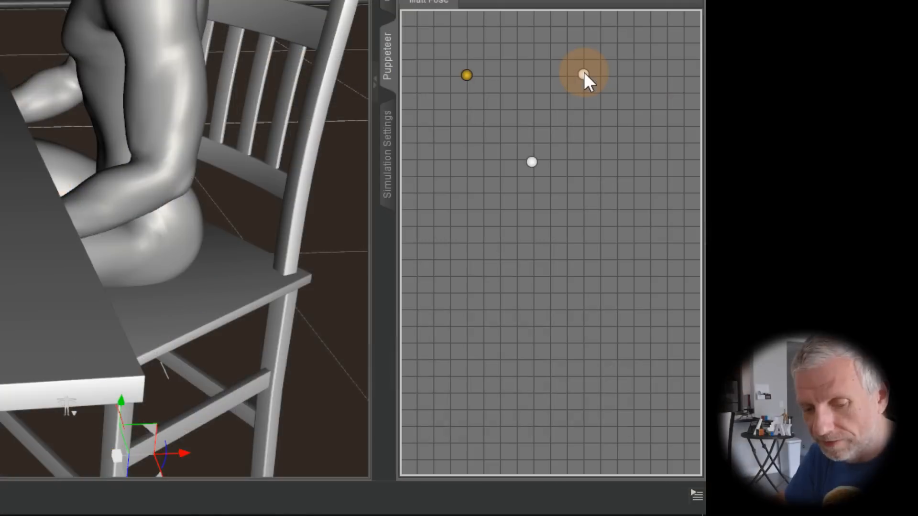
# Update the second stored Puppeteer pose with Matt's current seating and blend back to his first stored pose in Preview mode.
pyautogui.rightClick(584, 74)
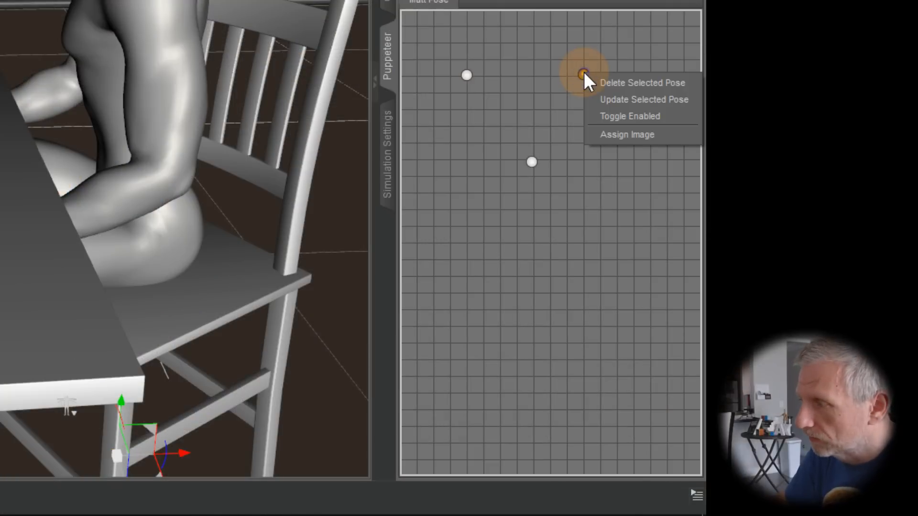
pyautogui.click(609, 99)
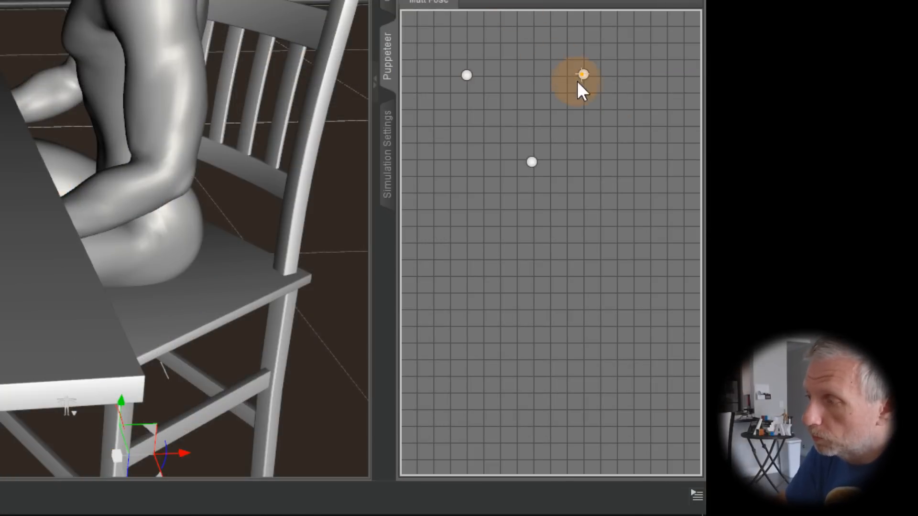
pyautogui.moveTo(571, 95)
pyautogui.mouseDown()
pyautogui.moveTo(537, 163)
pyautogui.moveTo(578, 102)
pyautogui.mouseUp()
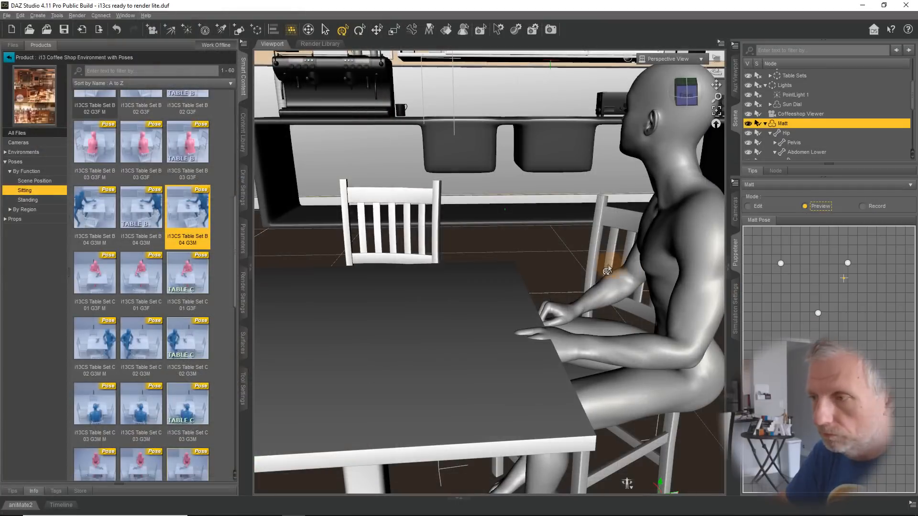
pyautogui.scroll(-3, 163, 80)
pyautogui.scroll(-1, 606, 268)
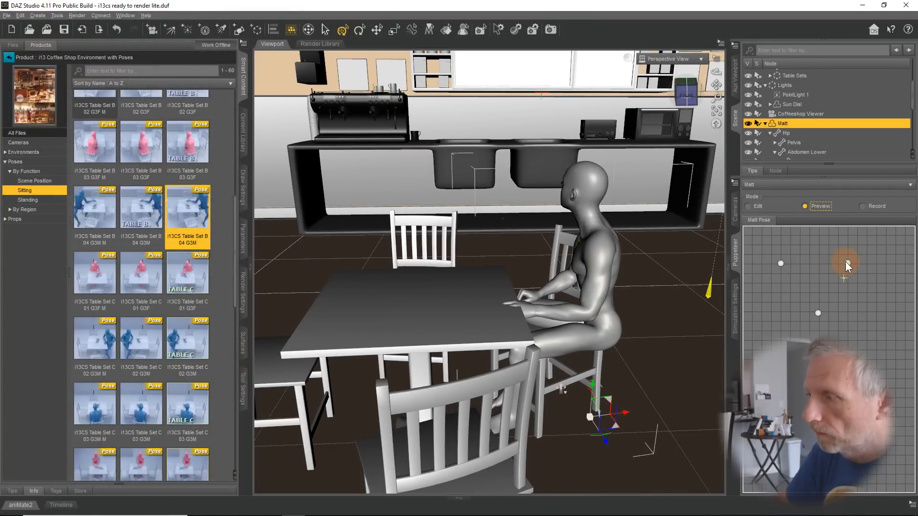
pyautogui.moveTo(847, 266); pyautogui.dragTo(781, 264)
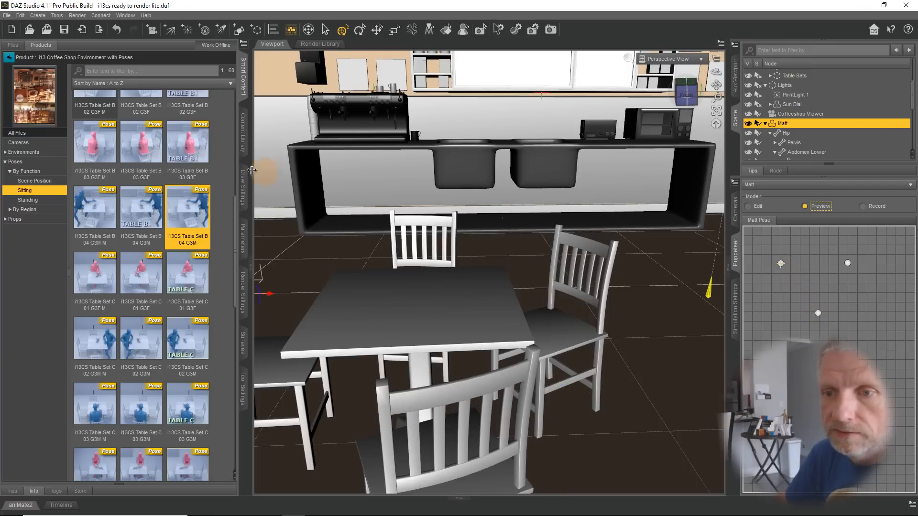
# Apply the i13CS Table Set B 04 G3M sitting pose to Matt.
pyautogui.scroll(1, 220, 219)
pyautogui.scroll(5, 221, 222)
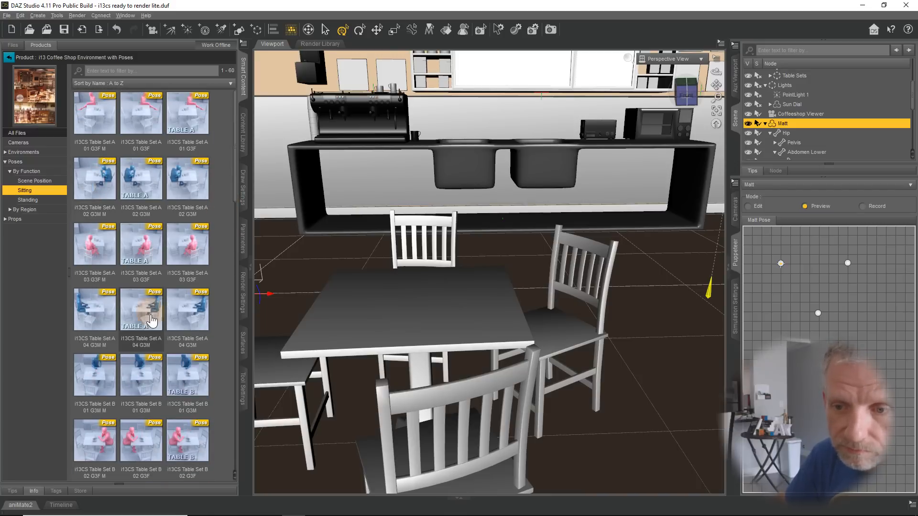
pyautogui.moveTo(152, 322)
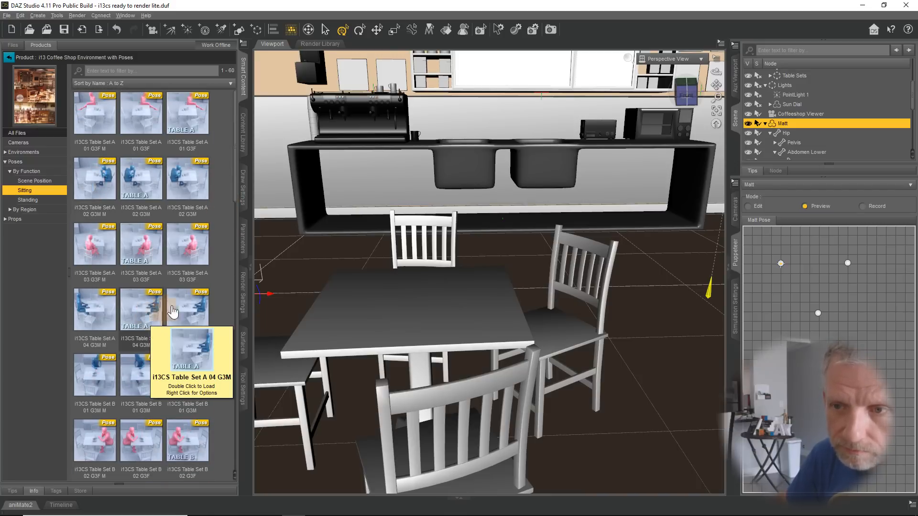
pyautogui.scroll(-2, 235, 196)
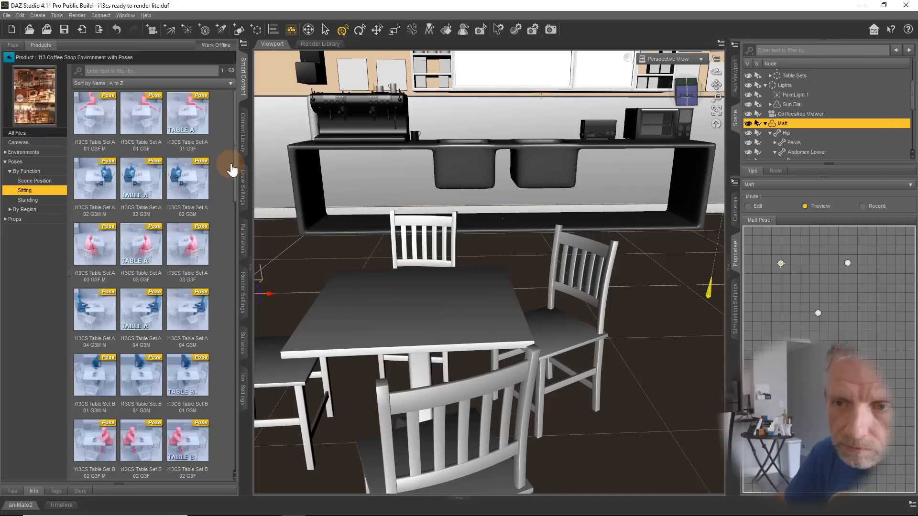
pyautogui.scroll(-5, 243, 211)
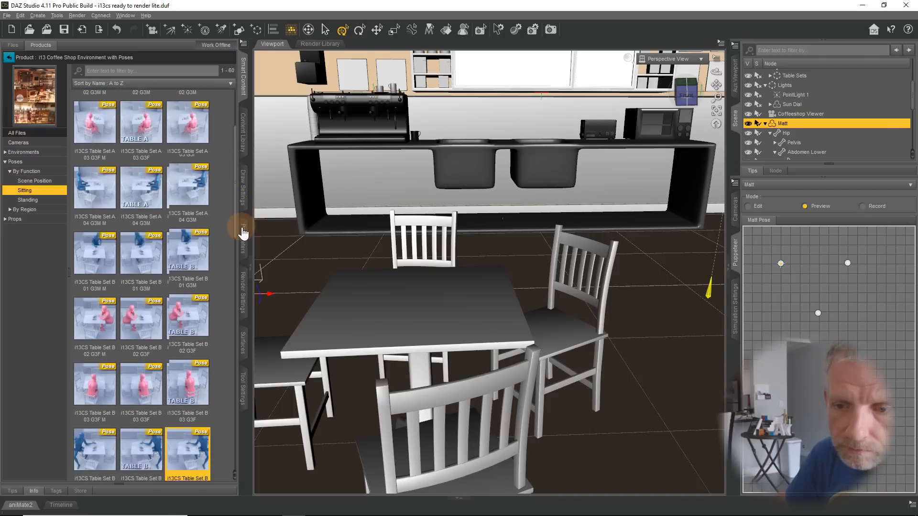
pyautogui.scroll(4, 241, 230)
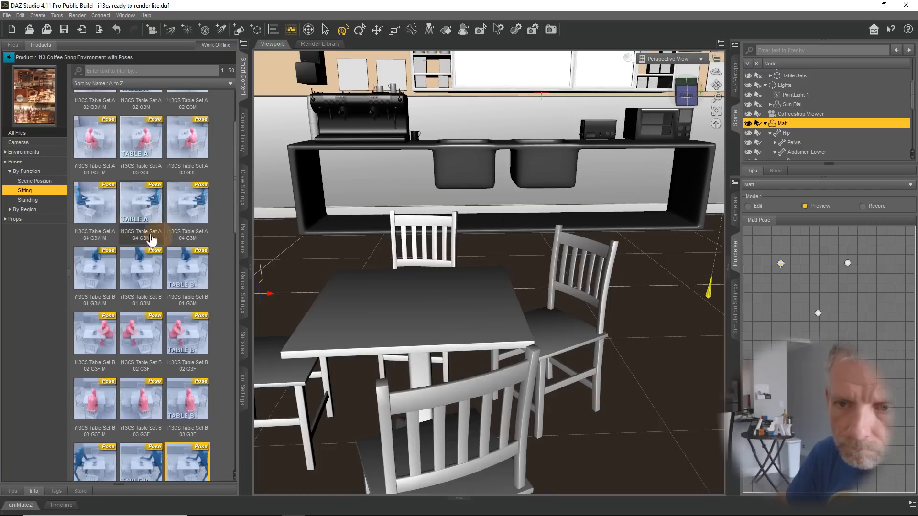
pyautogui.moveTo(191, 215)
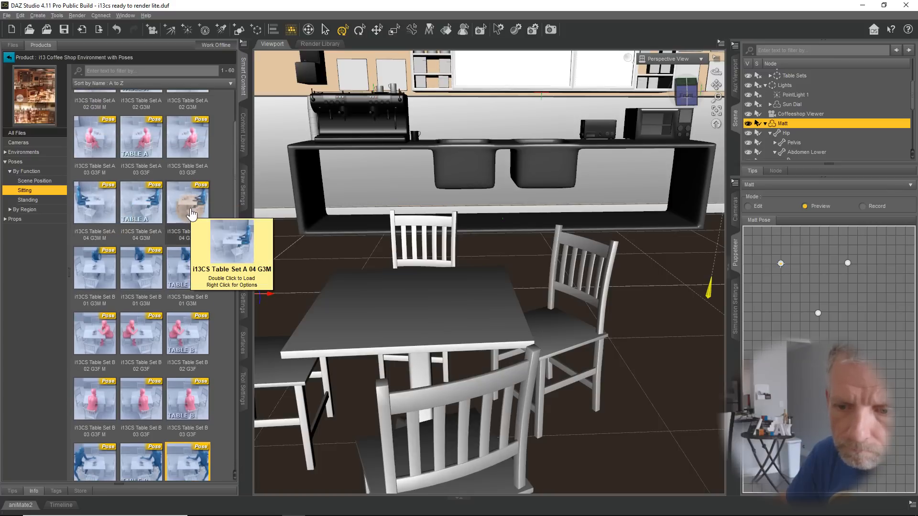
pyautogui.scroll(-5, 234, 235)
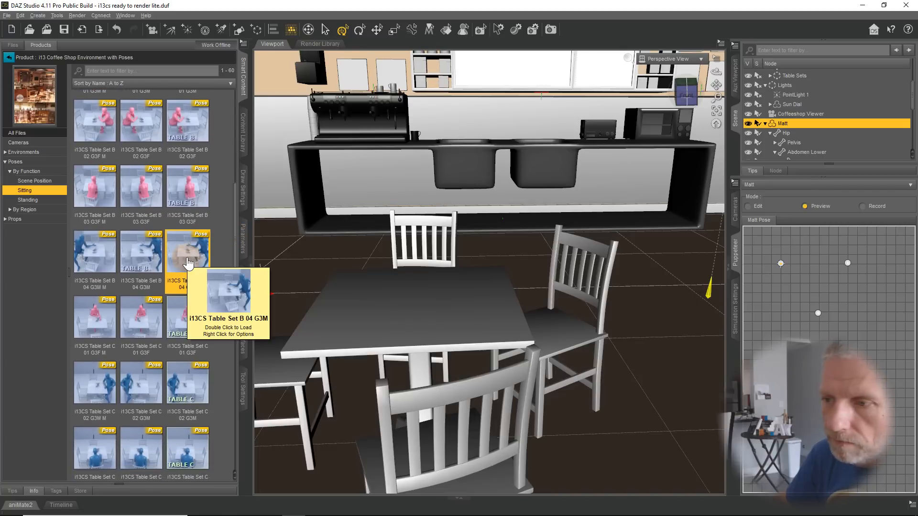
pyautogui.doubleClick(189, 264)
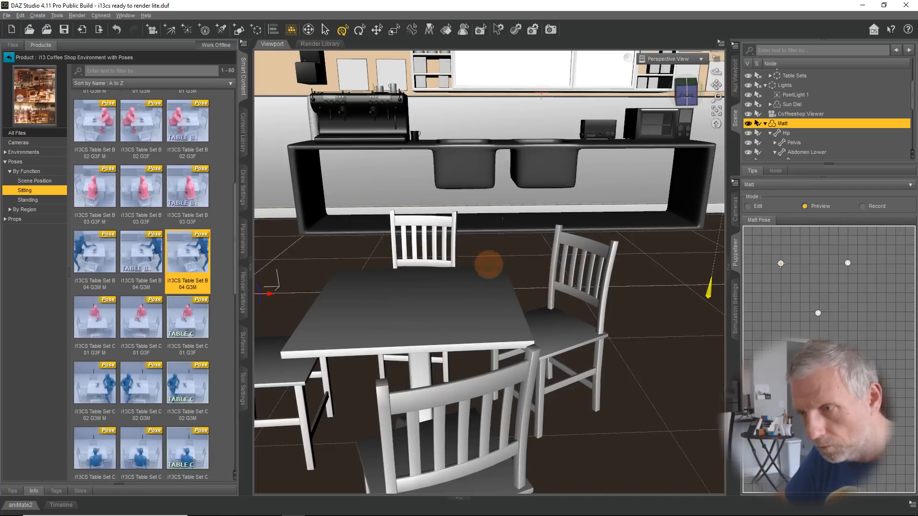
# Locate the re-posed Matt near the middle table and show the scene in Top View.
pyautogui.moveTo(489, 264); pyautogui.dragTo(593, 298, button='middle')
pyautogui.moveTo(270, 286); pyautogui.dragTo(338, 303, button='middle')
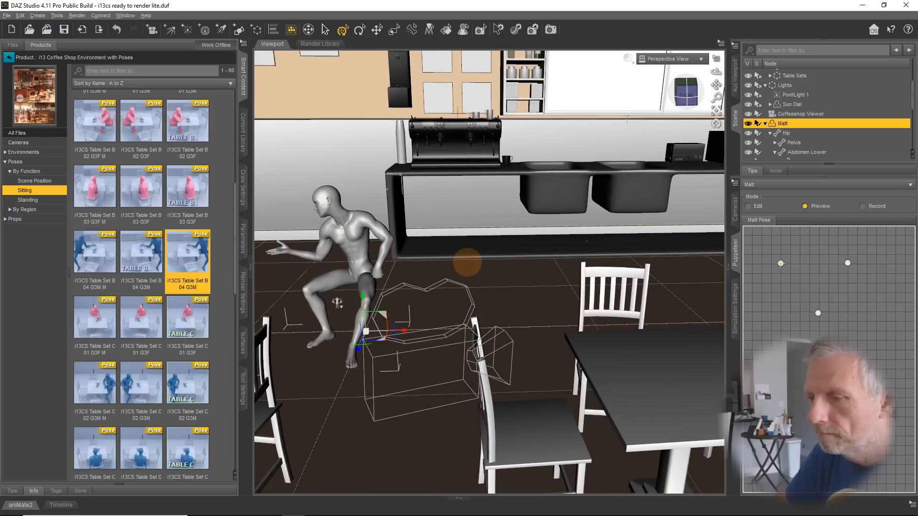
pyautogui.moveTo(447, 247); pyautogui.dragTo(468, 262, button='middle')
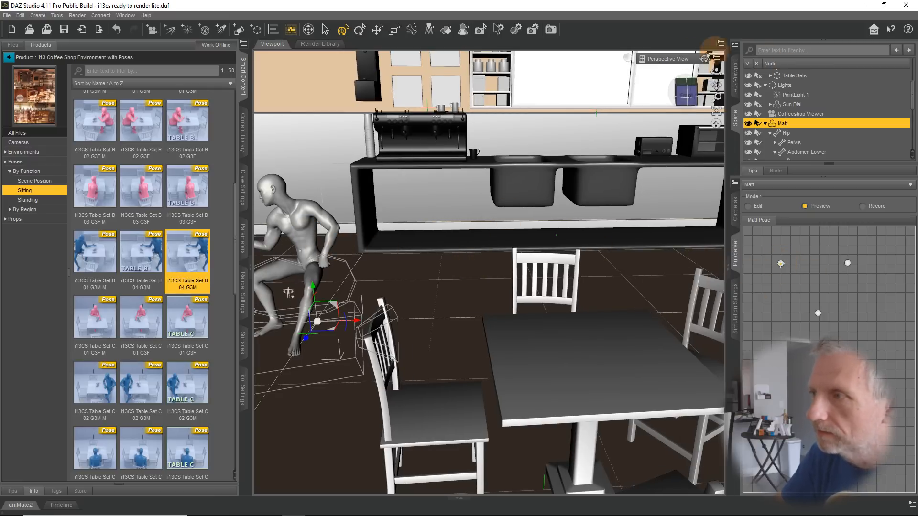
pyautogui.click(695, 67)
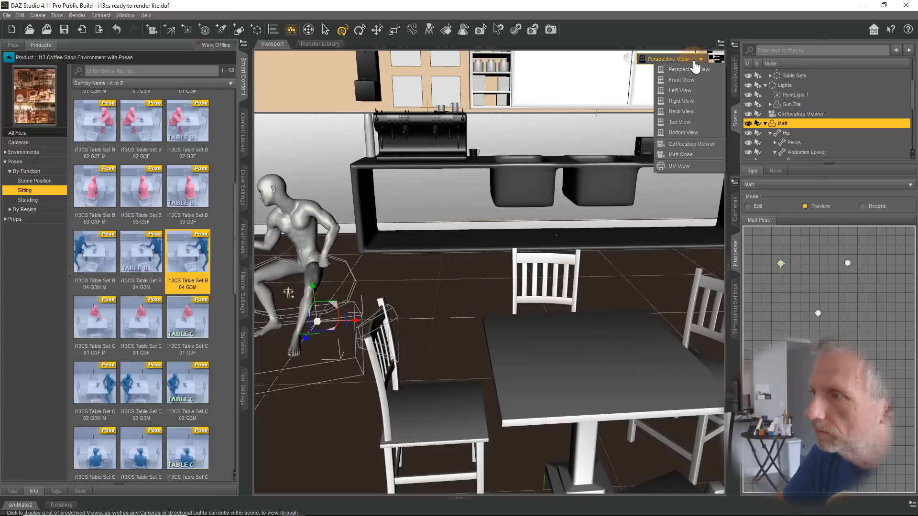
pyautogui.click(696, 124)
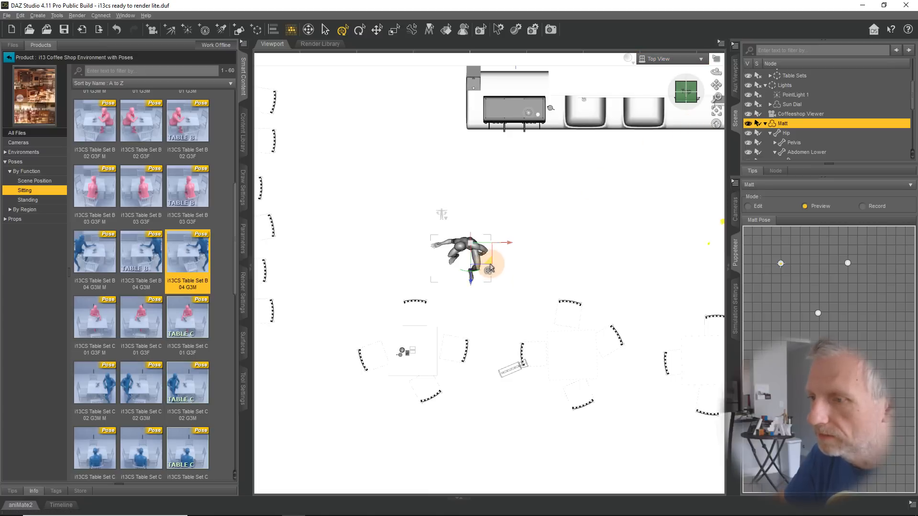
# Move the seated Matt figure across the floor plan onto a chair at the table and inspect the placement in Perspective View.
pyautogui.moveTo(490, 269); pyautogui.dragTo(628, 365)
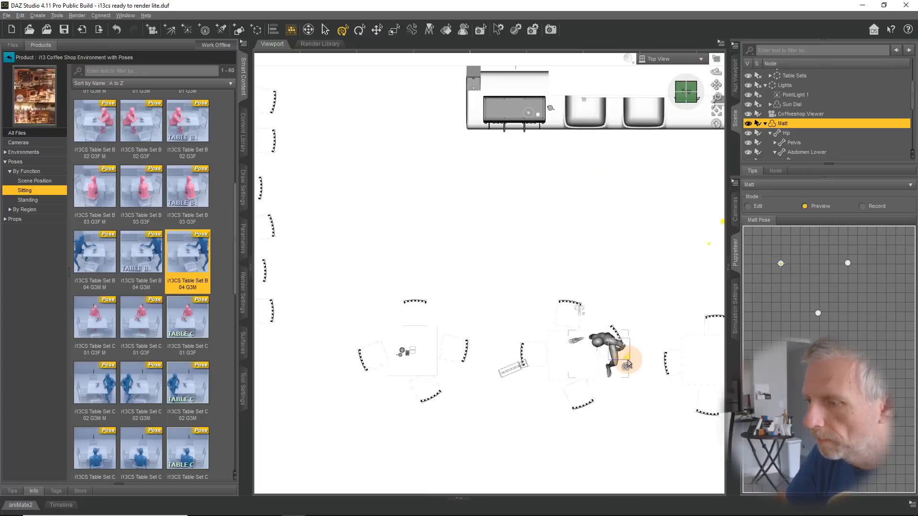
pyautogui.click(693, 59)
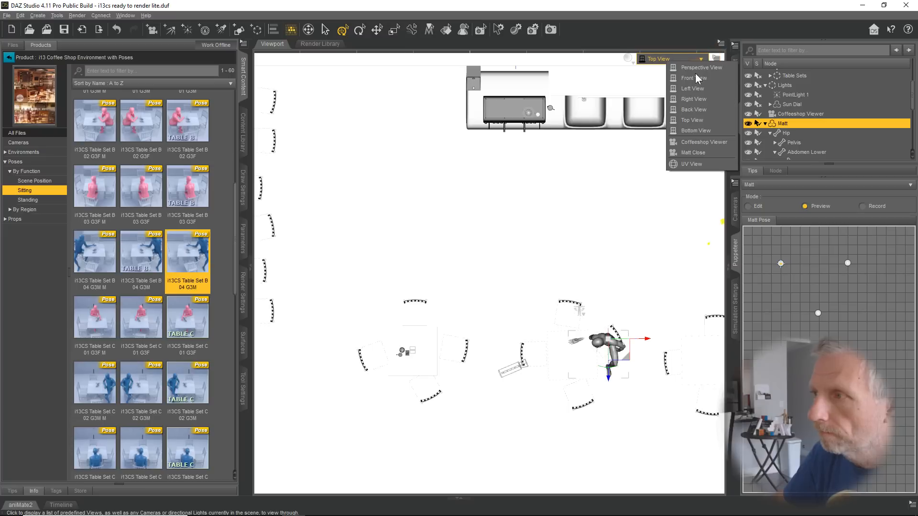
pyautogui.click(697, 67)
pyautogui.scroll(5, 594, 331)
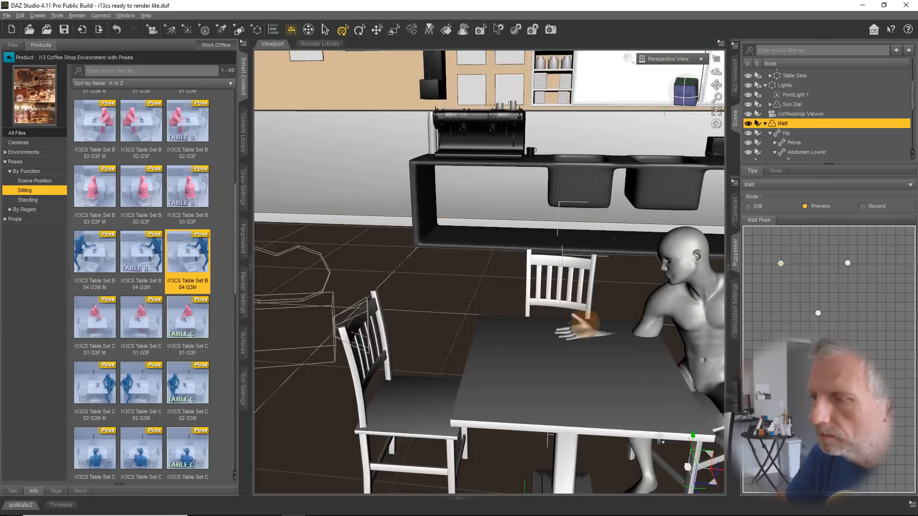
pyautogui.moveTo(527, 269); pyautogui.dragTo(572, 306, button='middle')
pyautogui.moveTo(483, 309)
pyautogui.mouseDown(button='middle')
pyautogui.moveTo(489, 344)
pyautogui.moveTo(500, 306)
pyautogui.moveTo(491, 311)
pyautogui.mouseUp(button='middle')
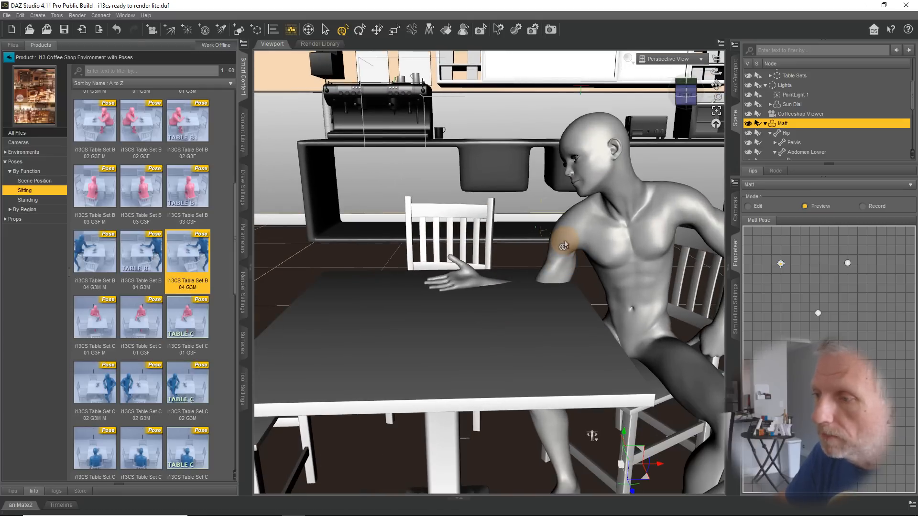
# Rotate Matt's right collar by about -10 degrees and adjust the right shoulder bend to lift the arm clear of the table.
pyautogui.click(561, 257)
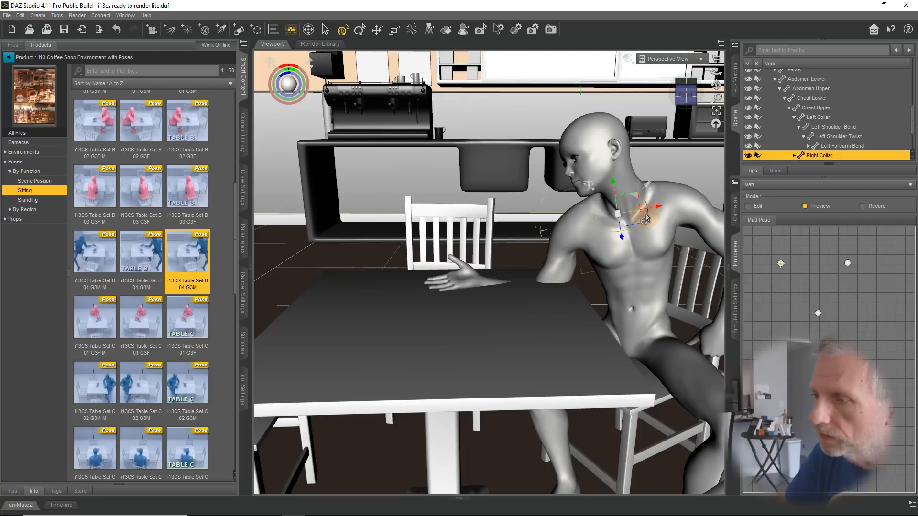
pyautogui.moveTo(646, 219)
pyautogui.mouseDown()
pyautogui.moveTo(641, 194)
pyautogui.moveTo(639, 205)
pyautogui.mouseUp()
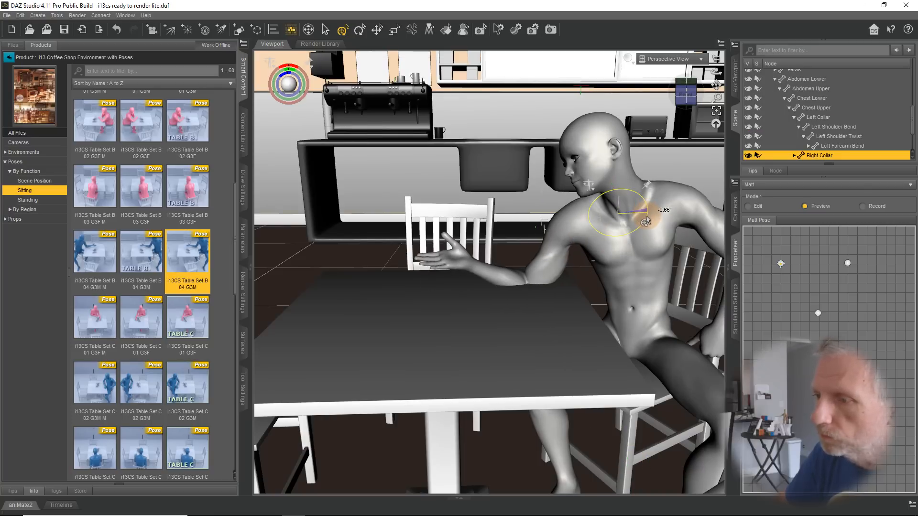
pyautogui.click(548, 268)
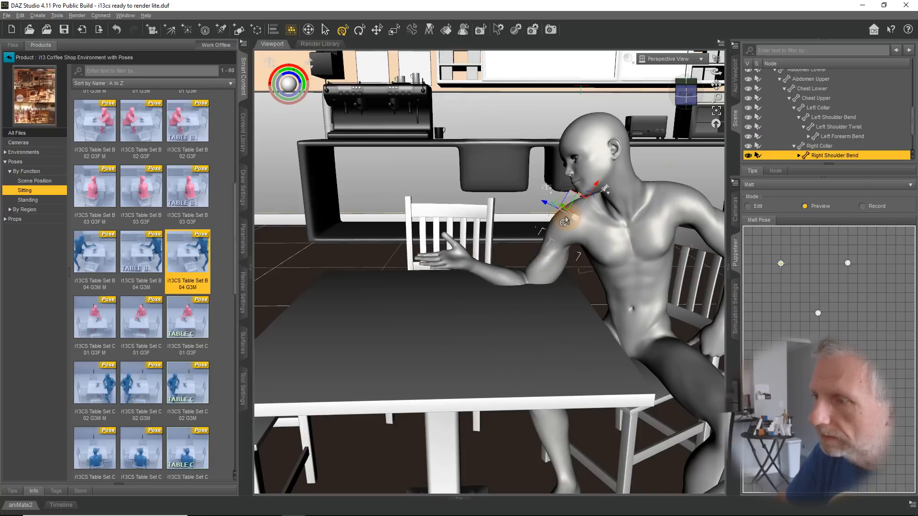
pyautogui.moveTo(549, 212); pyautogui.dragTo(552, 207)
# Reselect the whole Matt figure and shift it slightly to fit the chair and table.
pyautogui.moveTo(462, 276)
pyautogui.mouseDown(button='middle')
pyautogui.moveTo(454, 271)
pyautogui.moveTo(469, 272)
pyautogui.mouseUp(button='middle')
pyautogui.click(498, 288)
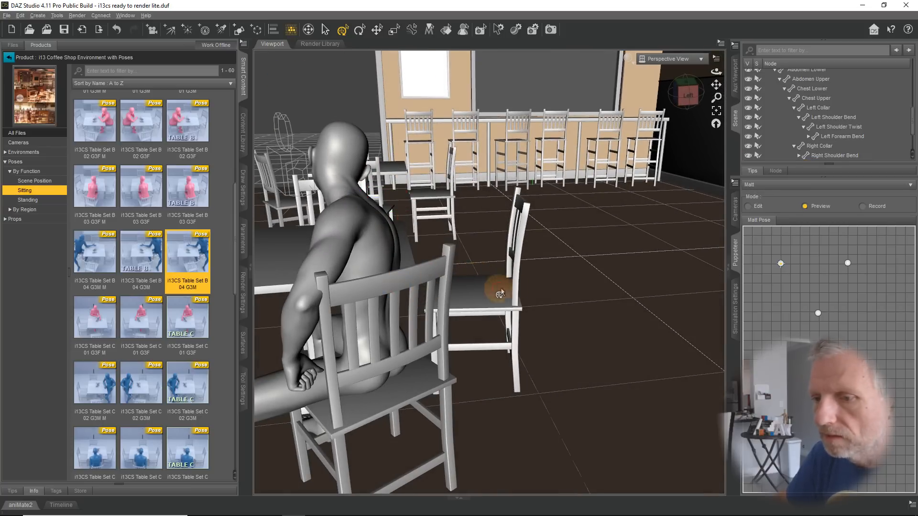
pyautogui.click(377, 240)
pyautogui.moveTo(426, 275)
pyautogui.mouseDown(button='middle')
pyautogui.moveTo(411, 267)
pyautogui.moveTo(410, 282)
pyautogui.mouseUp(button='middle')
pyautogui.moveTo(426, 260)
pyautogui.mouseDown(button='middle')
pyautogui.moveTo(424, 250)
pyautogui.moveTo(426, 263)
pyautogui.mouseUp(button='middle')
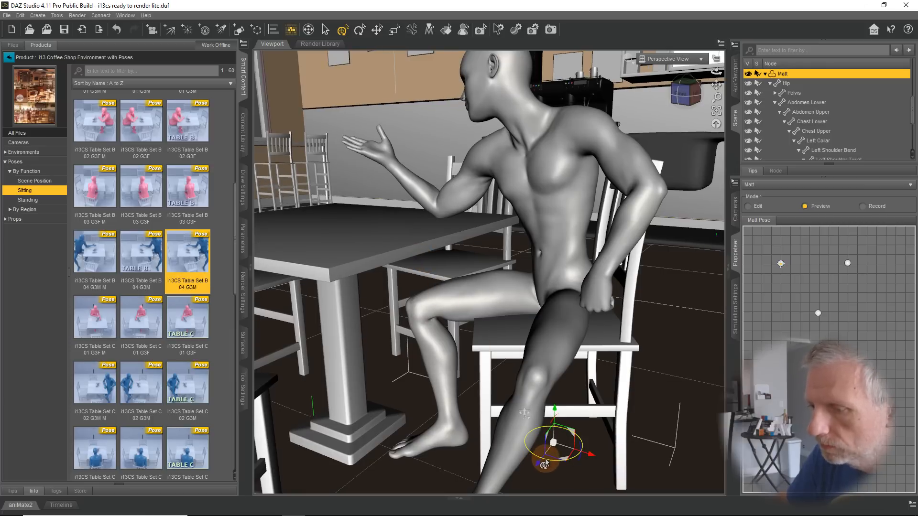
pyautogui.moveTo(545, 464); pyautogui.dragTo(543, 446)
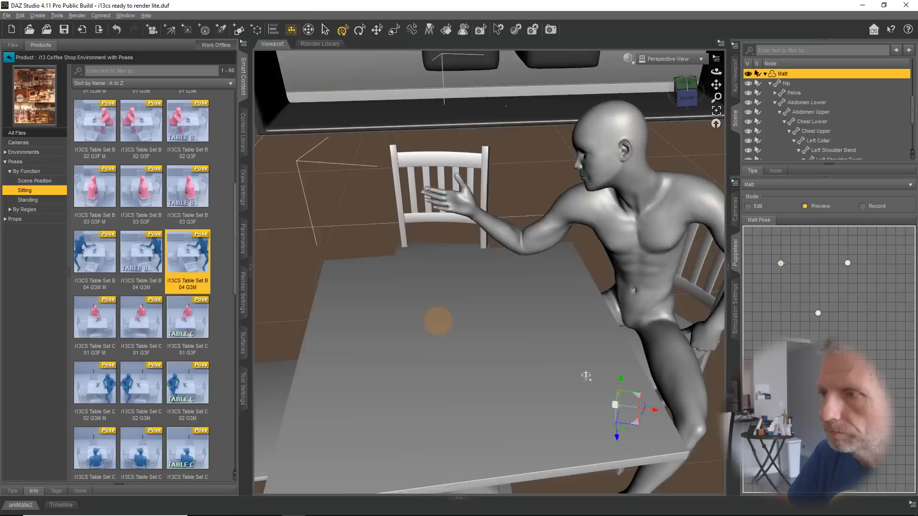
# Switch Puppeteer to Edit mode and update the upper-left dot of the Matt Pose layer with the corrected seated pose.
pyautogui.moveTo(437, 320); pyautogui.dragTo(433, 321, button='middle')
pyautogui.moveTo(429, 241); pyautogui.dragTo(464, 278, button='middle')
pyautogui.click(753, 206)
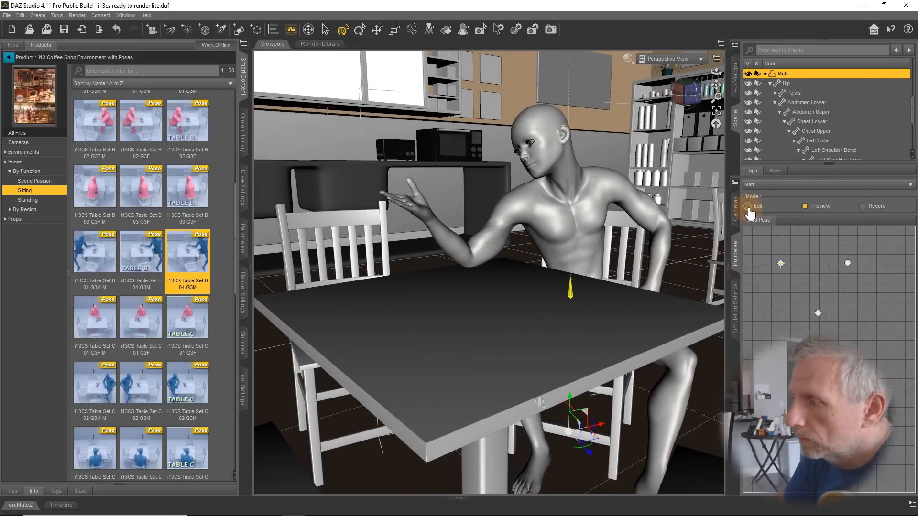
pyautogui.rightClick(781, 264)
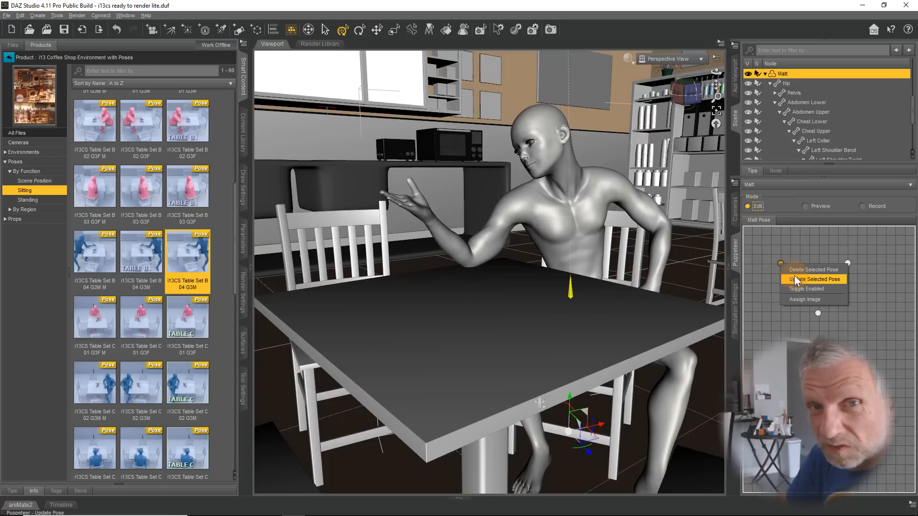
pyautogui.click(795, 280)
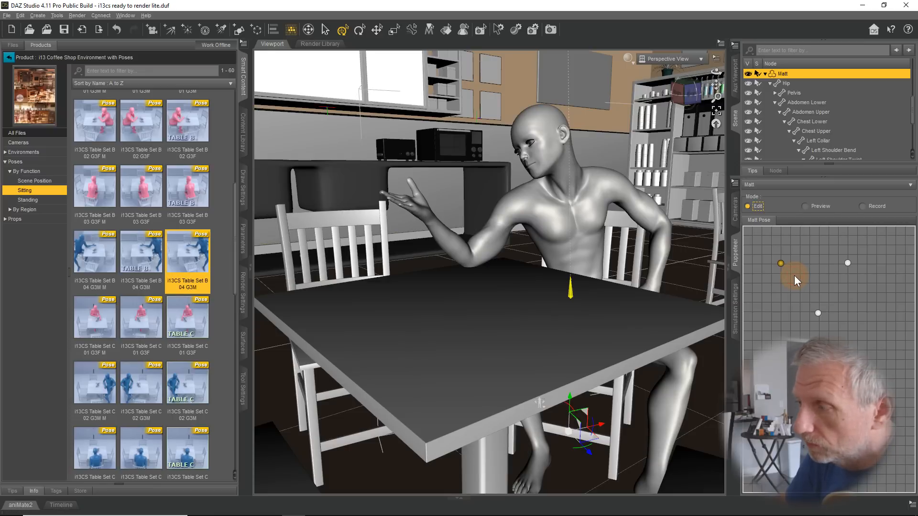
# Preview the blend from the updated pose toward the middle of the three stored poses on the Matt Pose grid.
pyautogui.click(804, 207)
pyautogui.moveTo(783, 263); pyautogui.dragTo(816, 275)
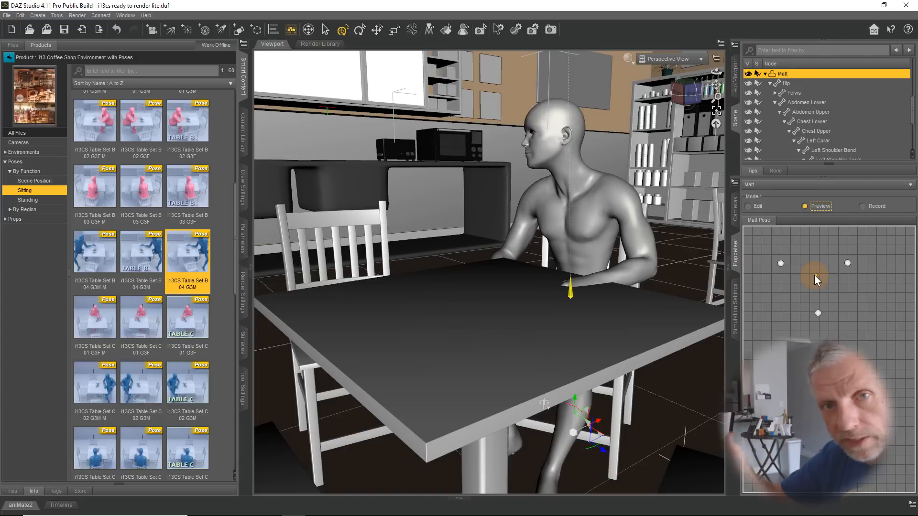
pyautogui.moveTo(814, 275)
pyautogui.mouseDown()
pyautogui.moveTo(808, 282)
pyautogui.moveTo(832, 266)
pyautogui.moveTo(818, 263)
pyautogui.moveTo(817, 242)
pyautogui.moveTo(839, 286)
pyautogui.moveTo(813, 309)
pyautogui.moveTo(810, 261)
pyautogui.moveTo(832, 244)
pyautogui.moveTo(817, 248)
pyautogui.moveTo(798, 288)
pyautogui.moveTo(835, 303)
pyautogui.moveTo(807, 240)
pyautogui.moveTo(815, 275)
pyautogui.mouseUp()
# Frame Matt's face up close in the viewport and select the Head node.
pyautogui.keyDown('alt'); pyautogui.moveTo(412, 274); pyautogui.dragTo(424, 289); pyautogui.keyUp('alt')
pyautogui.moveTo(496, 206)
pyautogui.keyDown('alt'); pyautogui.mouseDown(button='right')
pyautogui.moveTo(458, 241)
pyautogui.moveTo(496, 205)
pyautogui.mouseUp(button='right'); pyautogui.keyUp('alt')
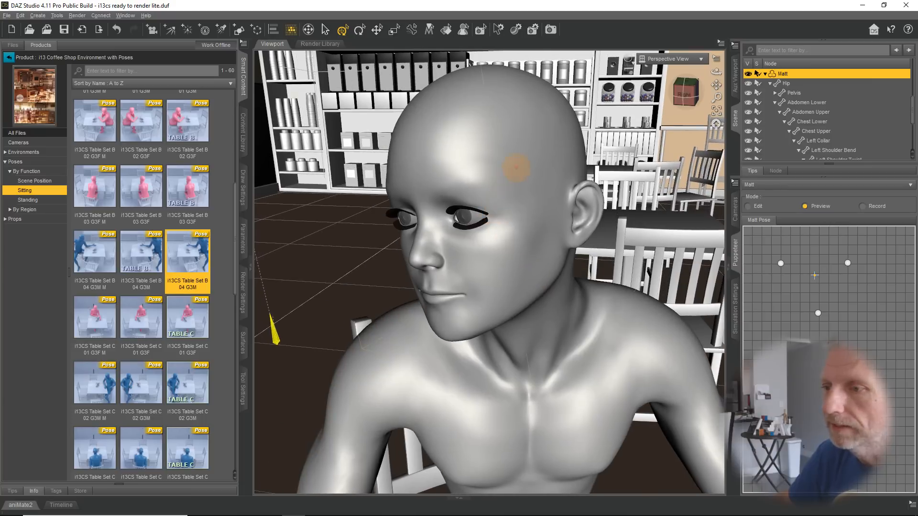
pyautogui.keyDown('alt'); pyautogui.moveTo(516, 168); pyautogui.dragTo(518, 175); pyautogui.keyUp('alt')
pyautogui.keyDown('alt'); pyautogui.moveTo(497, 230); pyautogui.dragTo(502, 216, button='right'); pyautogui.keyUp('alt')
pyautogui.keyDown('alt'); pyautogui.moveTo(502, 216); pyautogui.dragTo(512, 253); pyautogui.keyUp('alt')
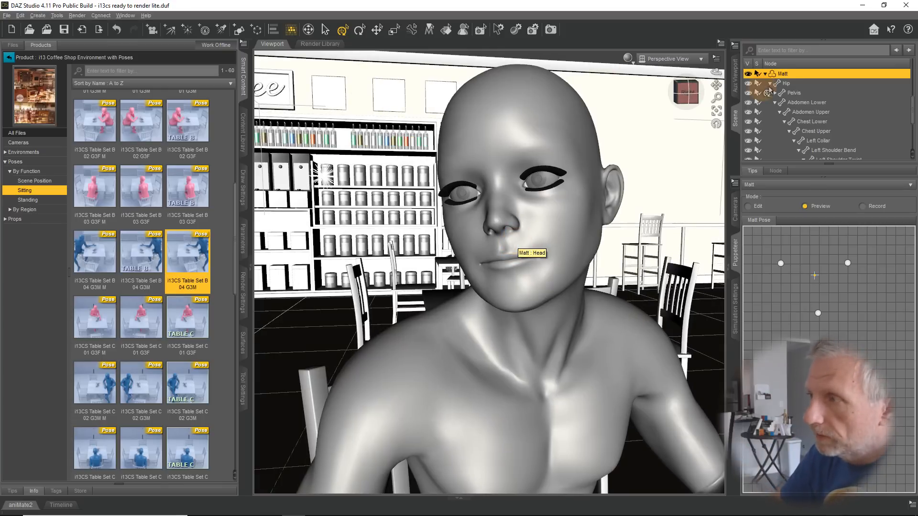
pyautogui.rightClick(498, 107)
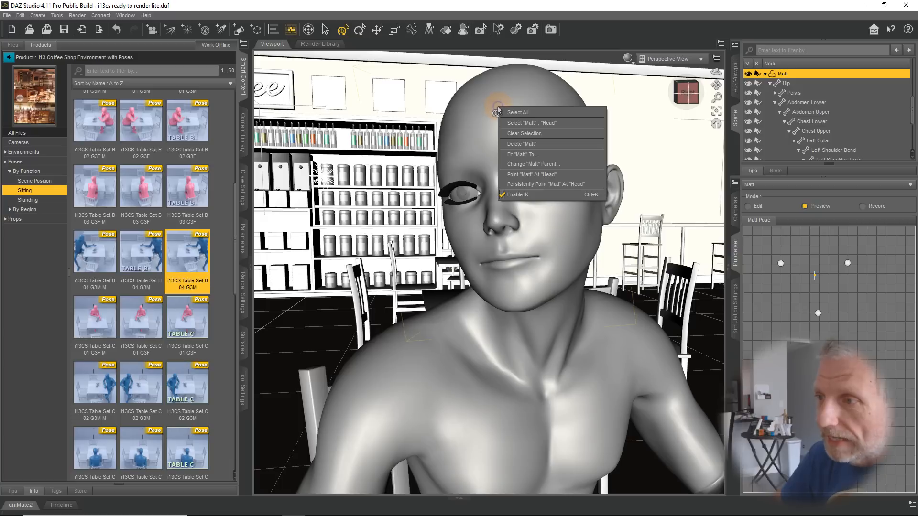
pyautogui.click(549, 123)
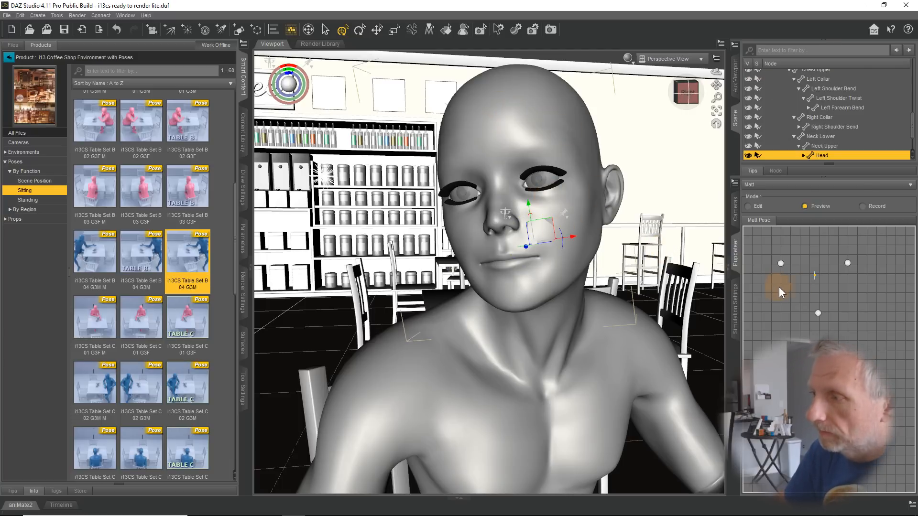
# Add a new Puppeteer layer named Matt Expression.
pyautogui.click(737, 188)
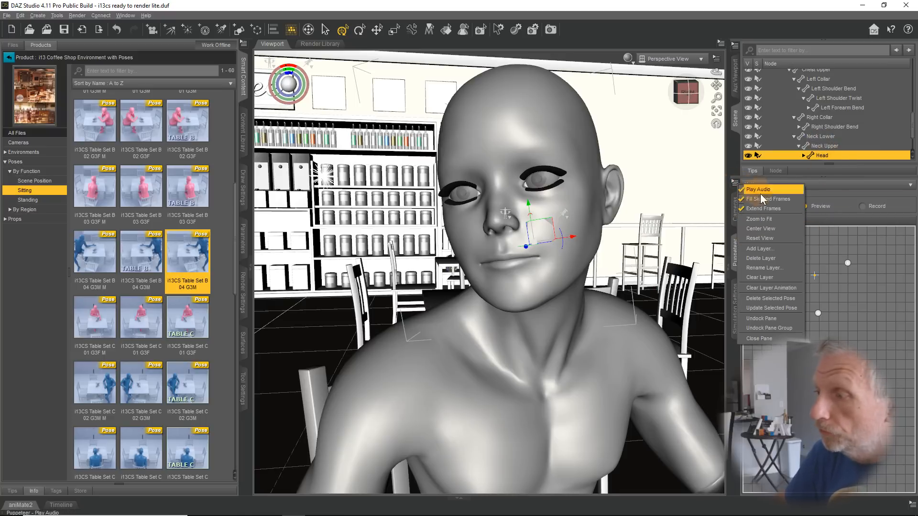
pyautogui.click(785, 248)
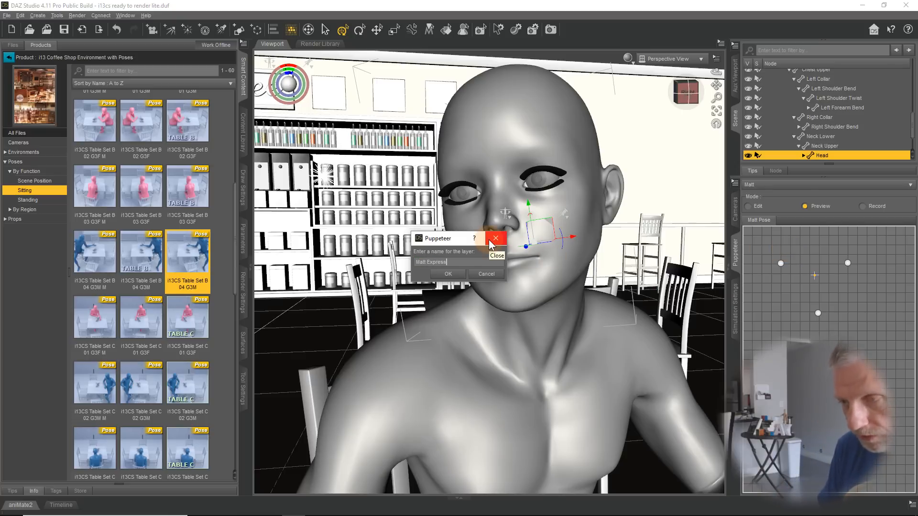
pyautogui.press('Return')
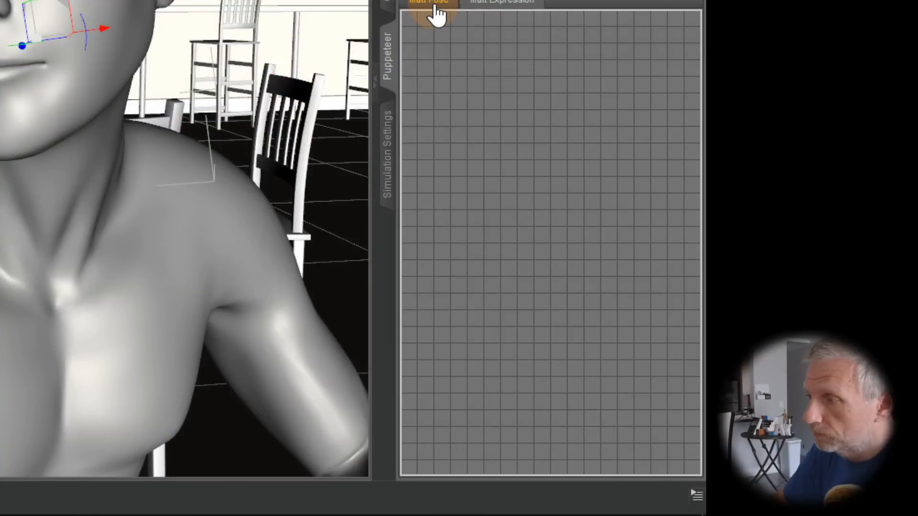
# Compare the Matt Pose and Matt Expression layers, and store the neutral face as a dot in Matt Expression using Edit mode.
pyautogui.click(763, 229)
pyautogui.click(526, 8)
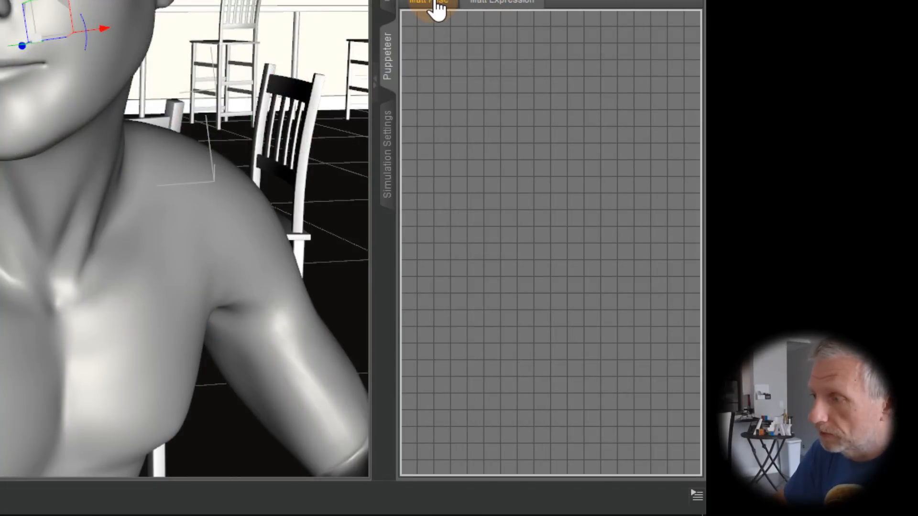
pyautogui.click(434, 8)
pyautogui.click(523, 10)
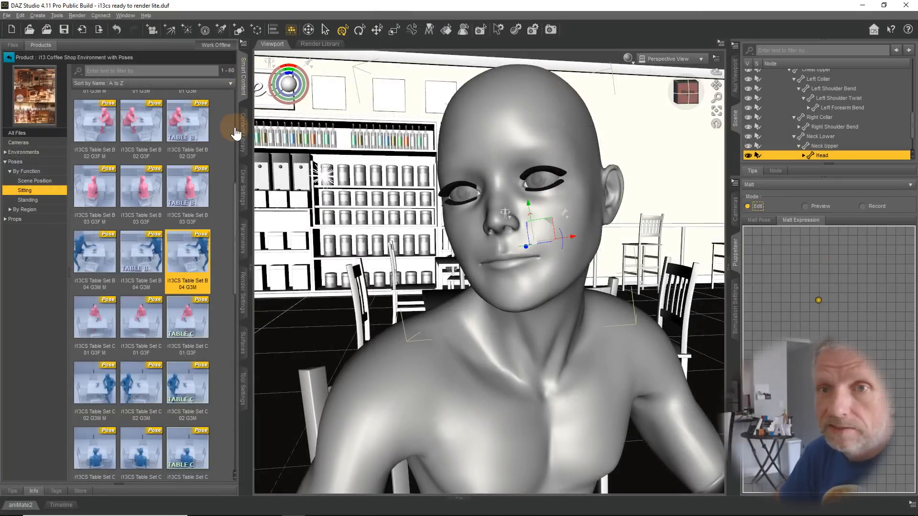
# Display the head's Guy7 Tooned expression parameters under Pose Controls, starting from the Cry slider.
pyautogui.click(246, 244)
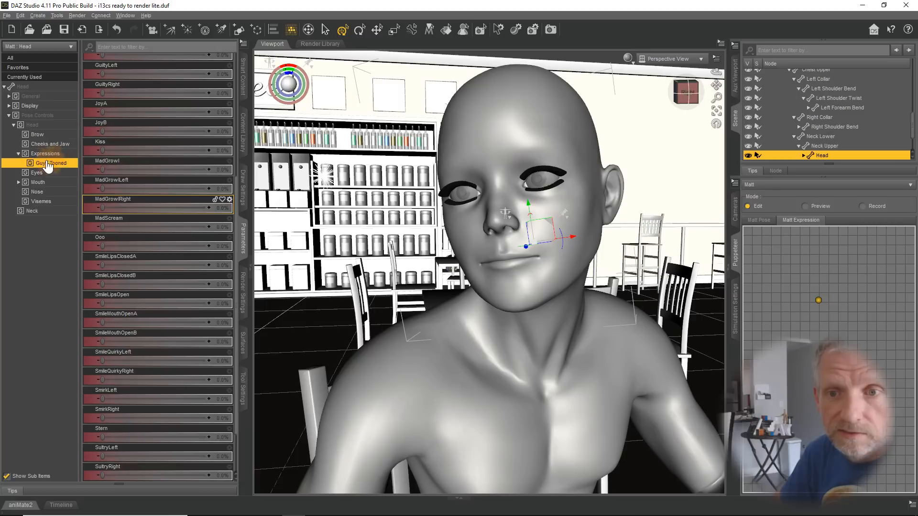
pyautogui.click(9, 115)
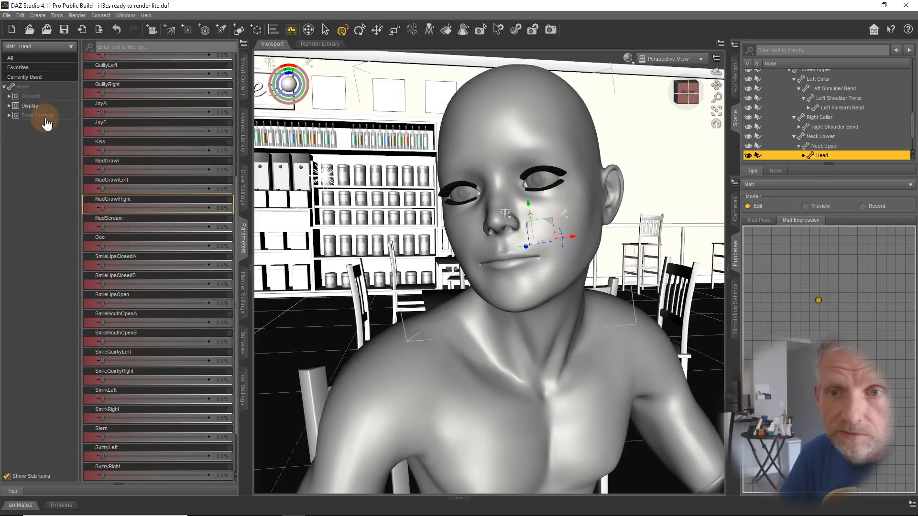
pyautogui.click(15, 118)
pyautogui.click(9, 116)
pyautogui.click(16, 124)
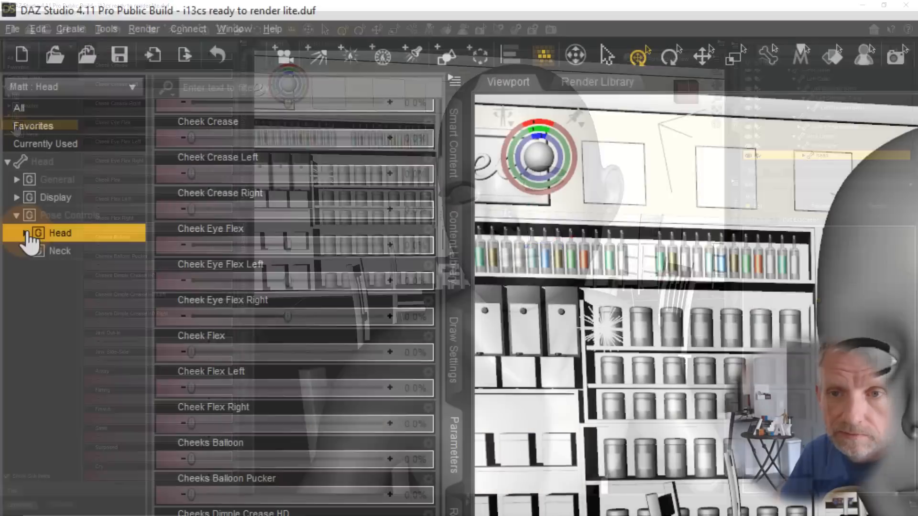
pyautogui.click(13, 125)
pyautogui.click(42, 155)
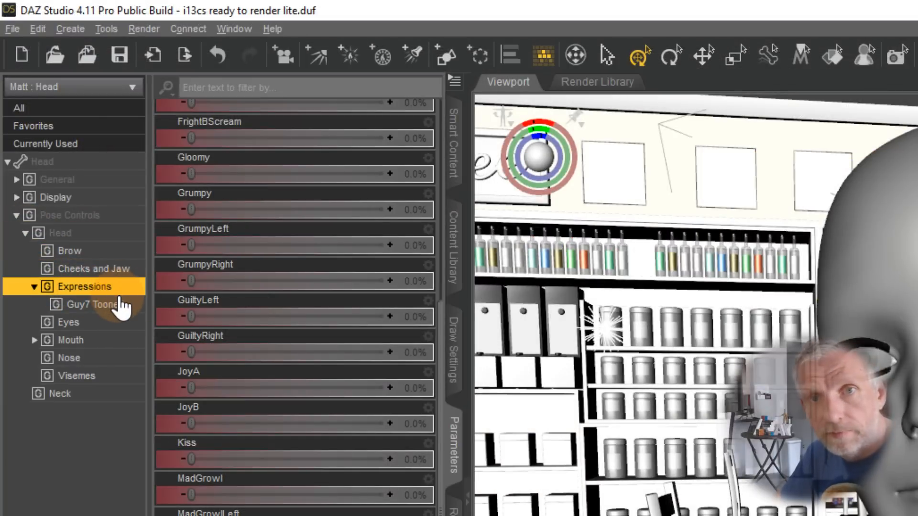
pyautogui.click(108, 308)
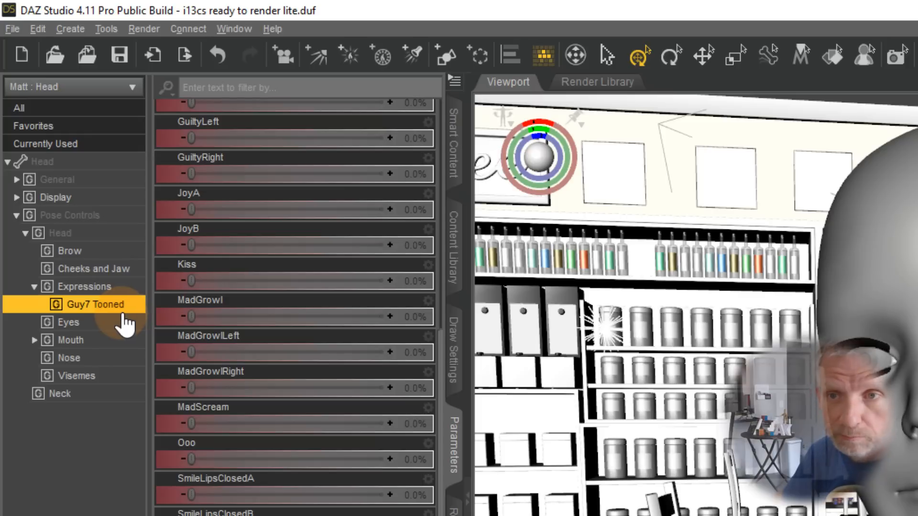
pyautogui.moveTo(437, 386); pyautogui.dragTo(440, 123)
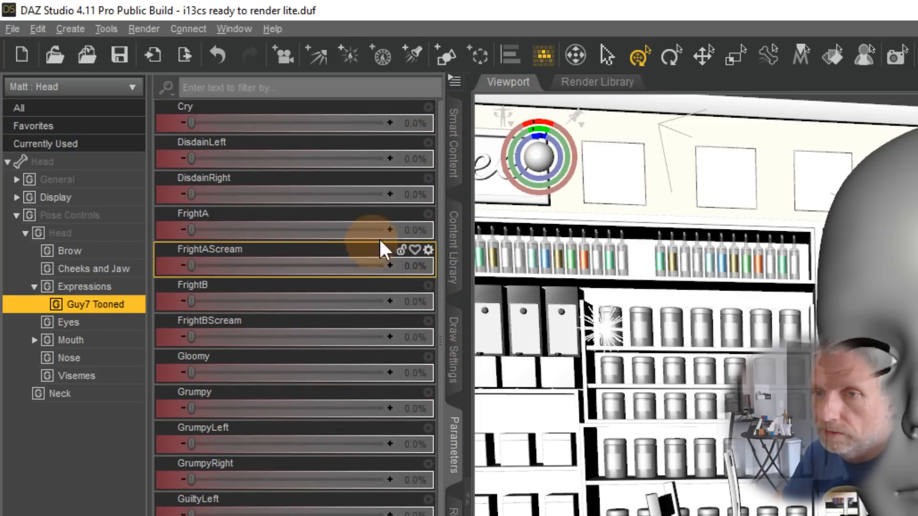
# Set the Cry expression to 65.9% and store it as a new dot at the upper left of the Matt Expression grid.
pyautogui.moveTo(196, 123); pyautogui.dragTo(315, 135)
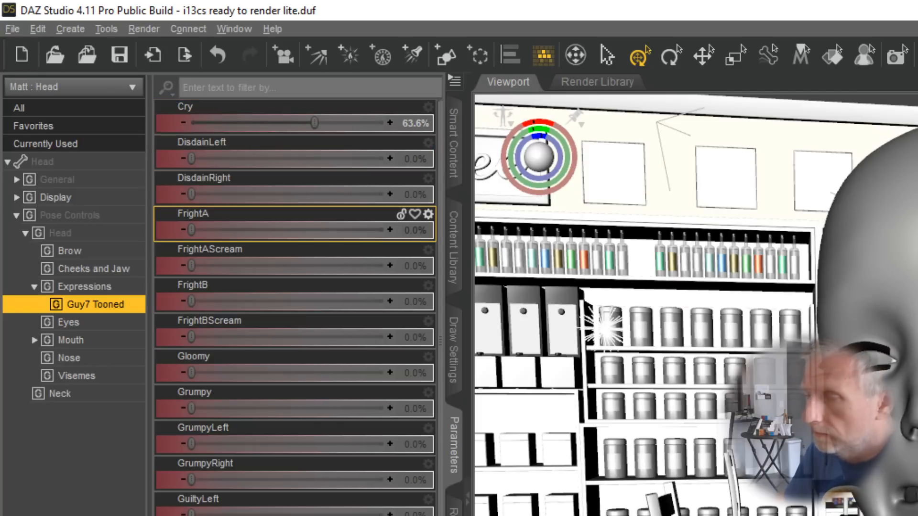
pyautogui.moveTo(314, 123); pyautogui.dragTo(433, 147)
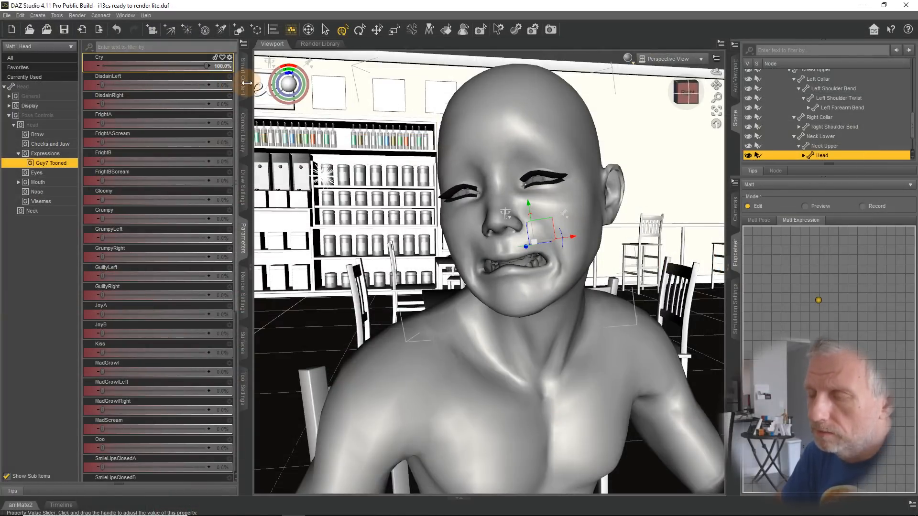
pyautogui.moveTo(208, 76); pyautogui.dragTo(170, 75)
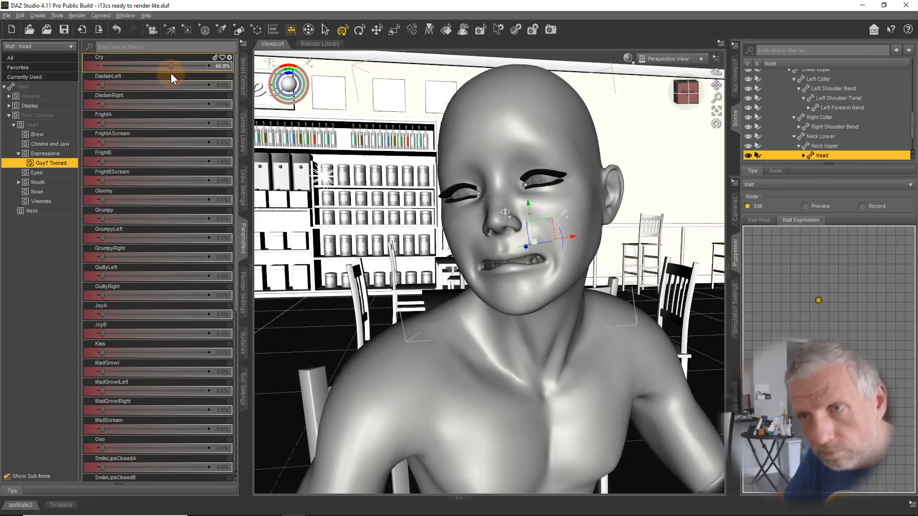
pyautogui.click(780, 272)
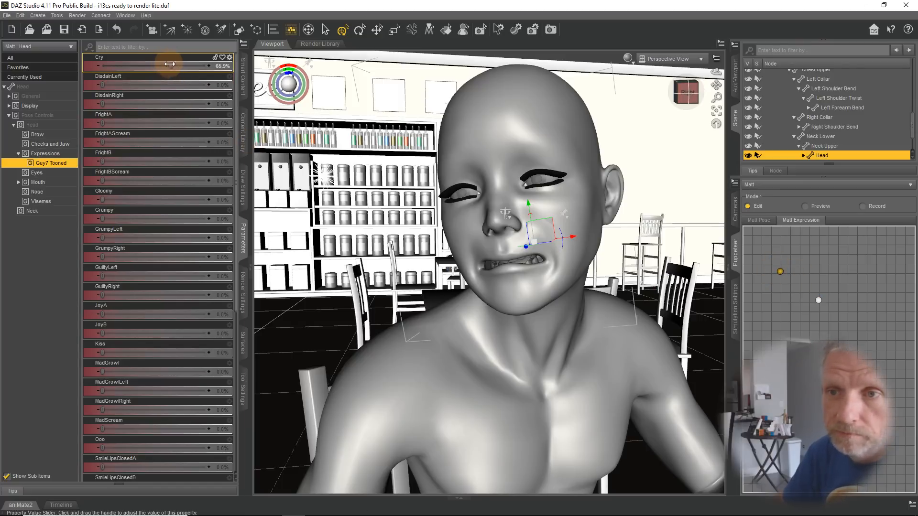
# Reset Cry to 0, set FrightAScream to 65.9% and store that expression as a dot at the upper right of the Matt Expression grid.
pyautogui.moveTo(170, 63); pyautogui.dragTo(98, 64)
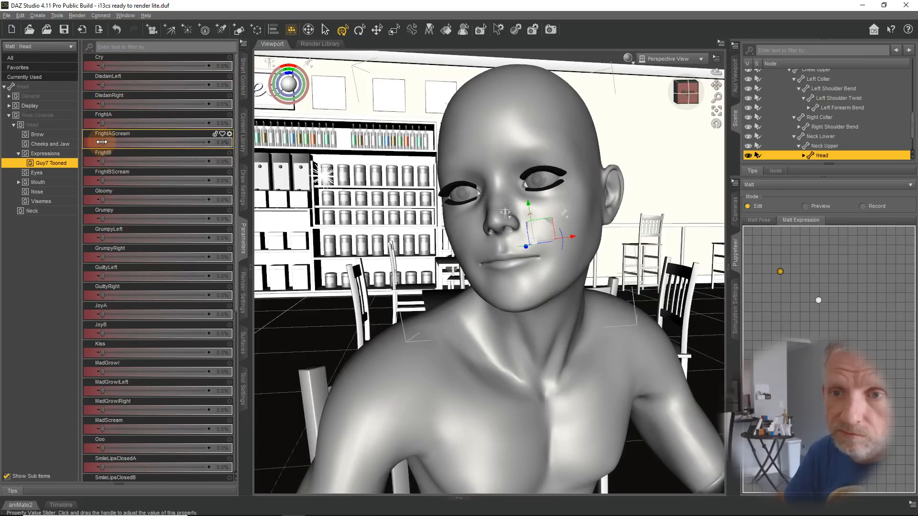
pyautogui.moveTo(98, 142); pyautogui.dragTo(172, 150)
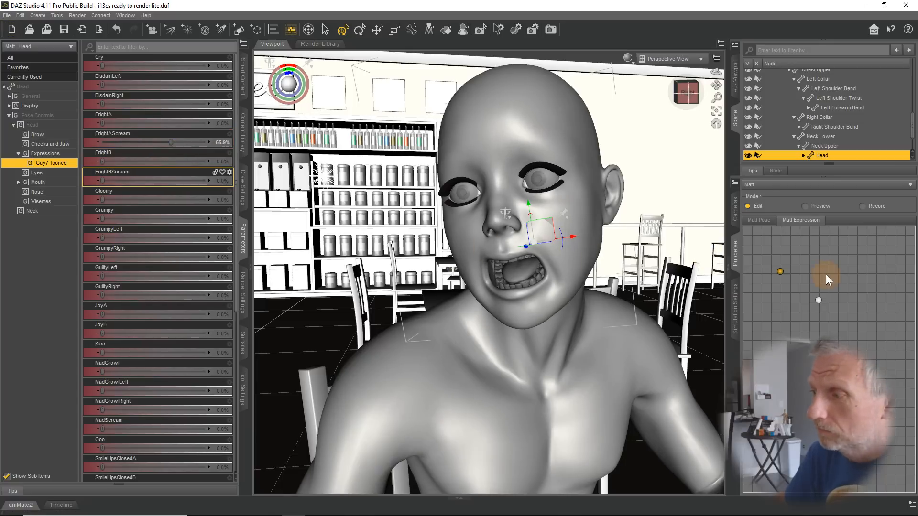
pyautogui.click(848, 273)
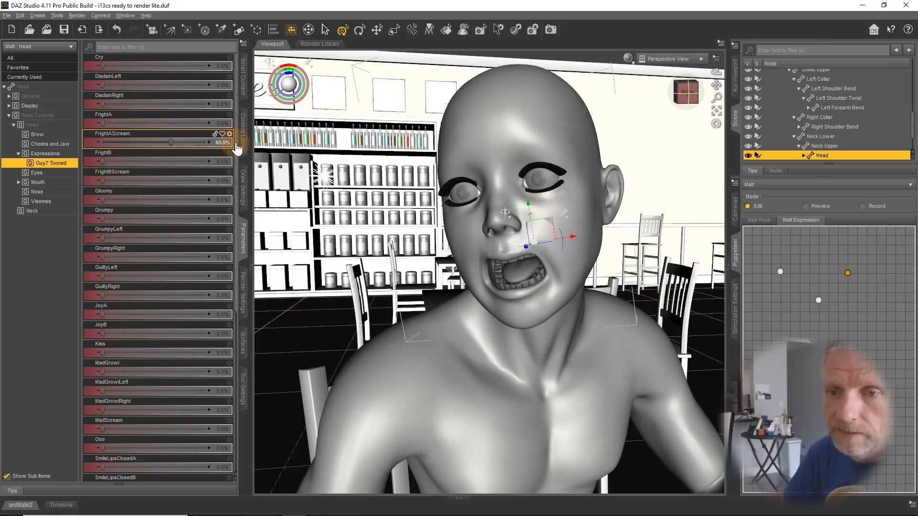
# Reset FrightAScream to 0, set Grumpy to 65.9% and store it as a dot to the lower right of the neutral dot.
pyautogui.scroll(-1, 241, 158)
pyautogui.scroll(-1, 241, 159)
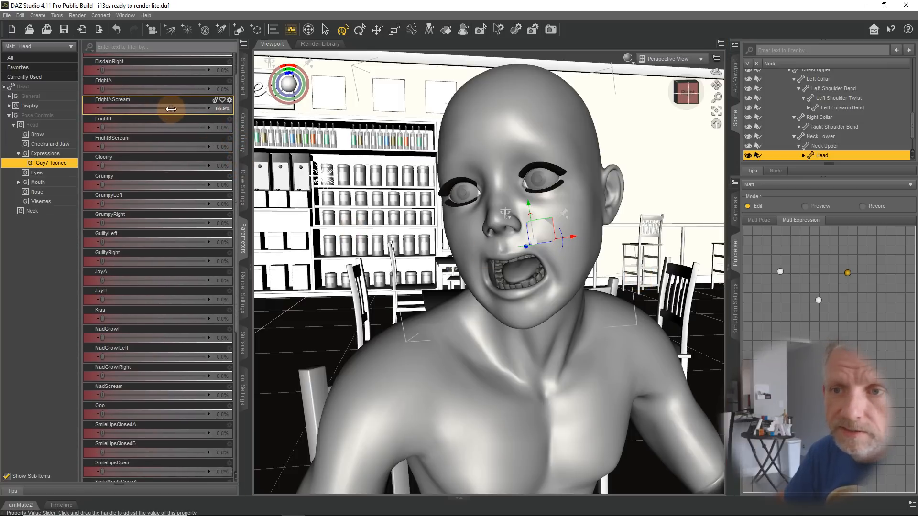
pyautogui.moveTo(171, 108); pyautogui.dragTo(66, 97)
pyautogui.moveTo(102, 184); pyautogui.dragTo(161, 197)
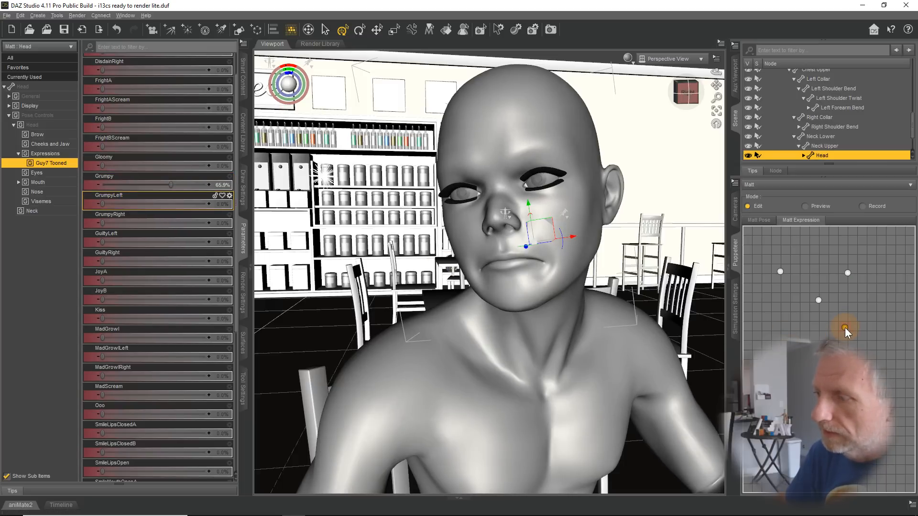
# Reset Grumpy to 0, set JoyA to 78.3% and store it as a dot to the lower left of the neutral dot.
pyautogui.moveTo(171, 185); pyautogui.dragTo(53, 172)
pyautogui.moveTo(235, 152); pyautogui.dragTo(247, 205)
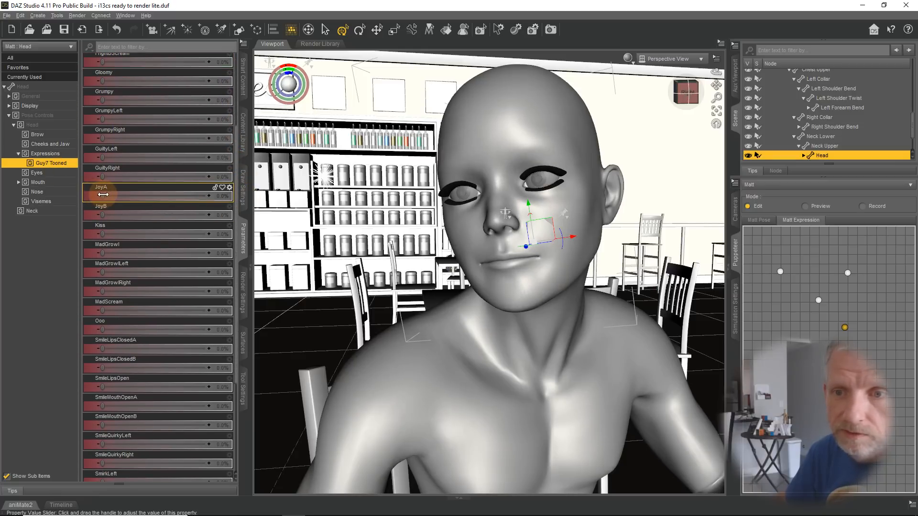
pyautogui.moveTo(104, 194); pyautogui.dragTo(55, 190)
pyautogui.moveTo(104, 213); pyautogui.dragTo(187, 197)
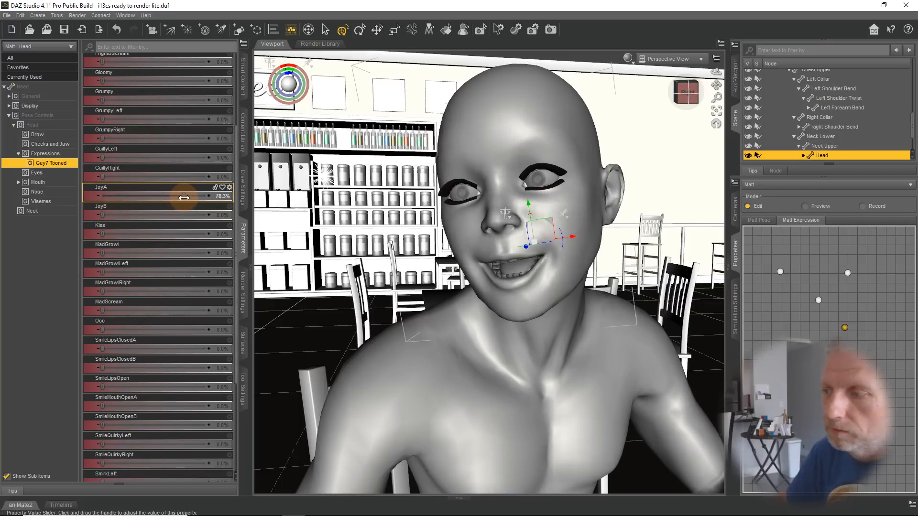
pyautogui.click(788, 320)
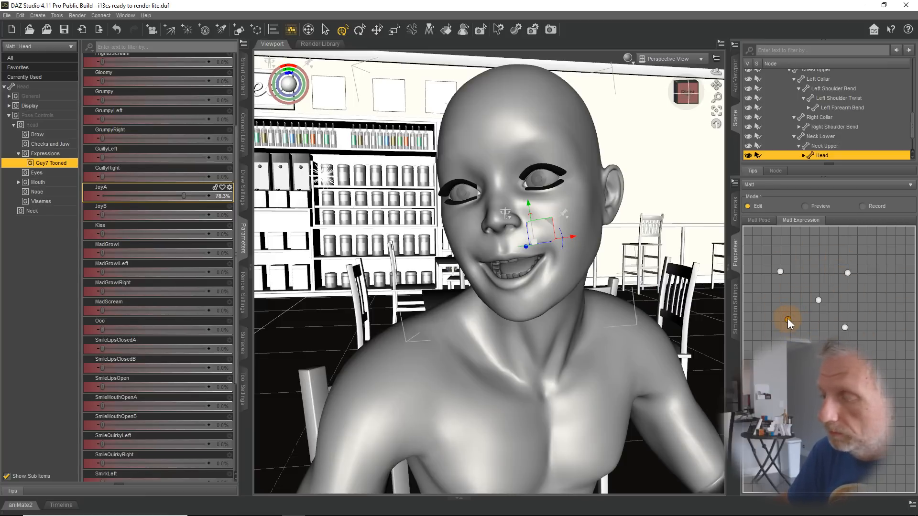
# Delete the joy dot and store the expression again slightly lower, directly beneath the Cry dot.
pyautogui.rightClick(787, 319)
pyautogui.click(827, 326)
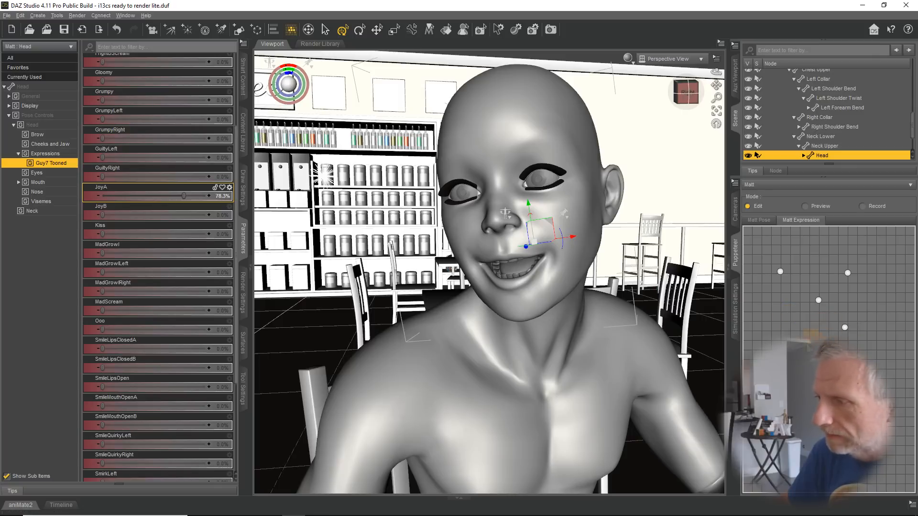
pyautogui.click(782, 330)
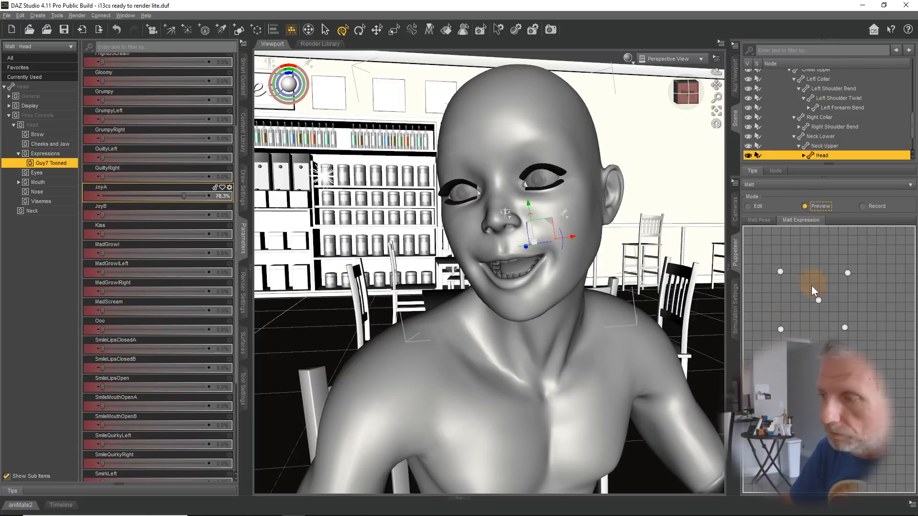
# Use Preview mode to blend between the stored Matt Expression dots, finishing at the neutral dot.
pyautogui.click(818, 299)
pyautogui.moveTo(818, 300); pyautogui.dragTo(902, 268)
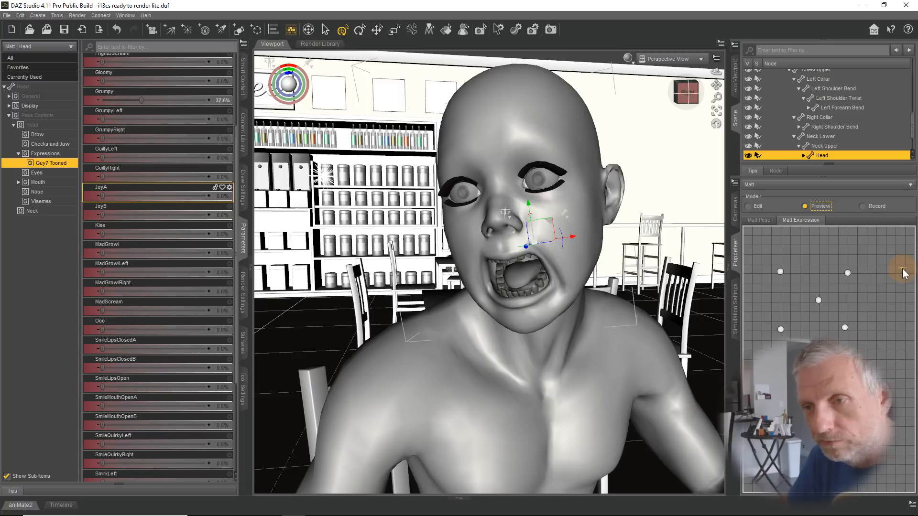
pyautogui.moveTo(897, 266); pyautogui.dragTo(780, 270)
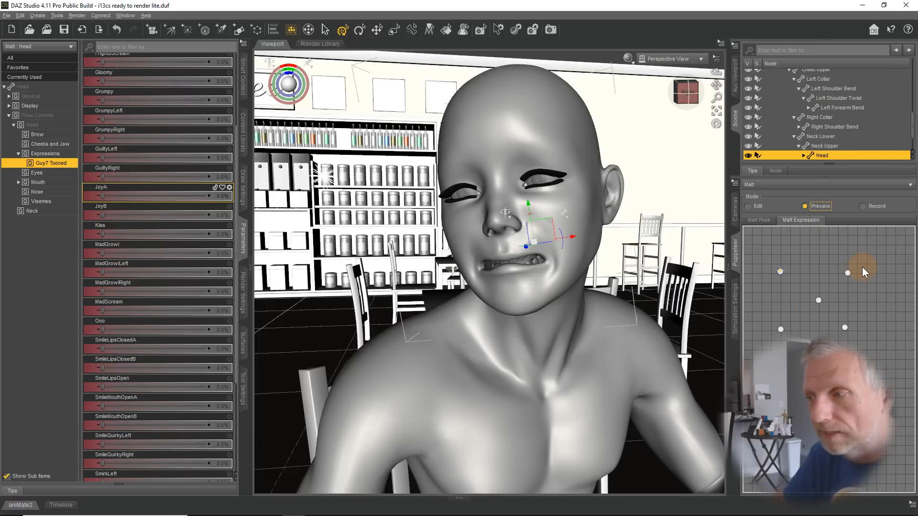
pyautogui.moveTo(780, 270); pyautogui.dragTo(816, 300)
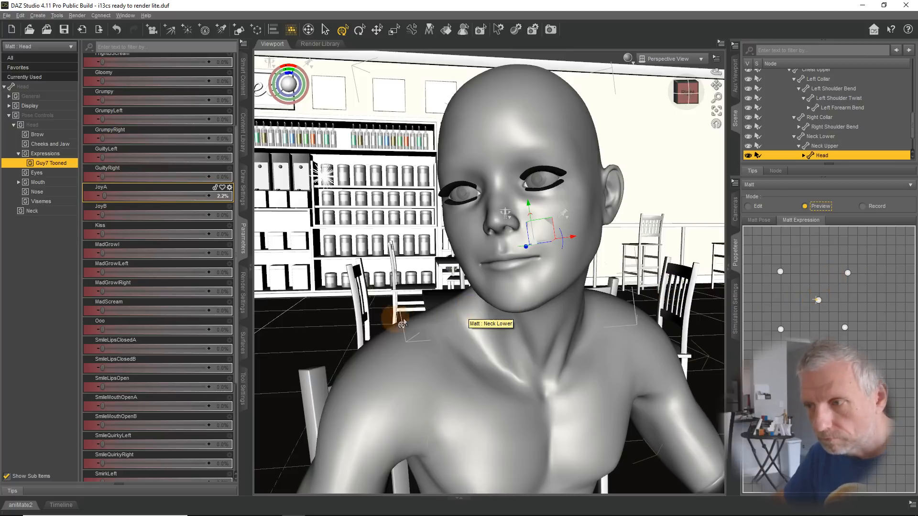
# Switch the viewport to the Matt Close camera and move it closer to Matt's upper body.
pyautogui.scroll(-6, 431, 326)
pyautogui.scroll(2, 431, 326)
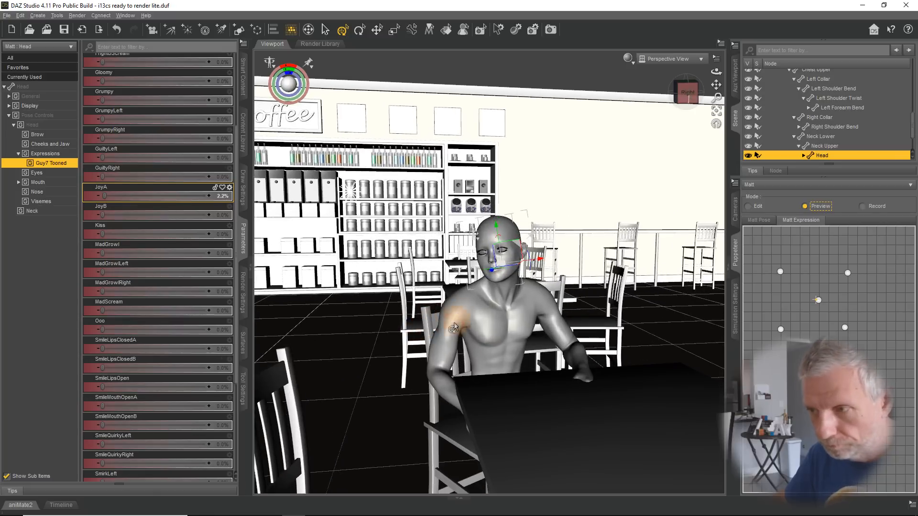
pyautogui.moveTo(420, 345); pyautogui.dragTo(477, 341, button='middle')
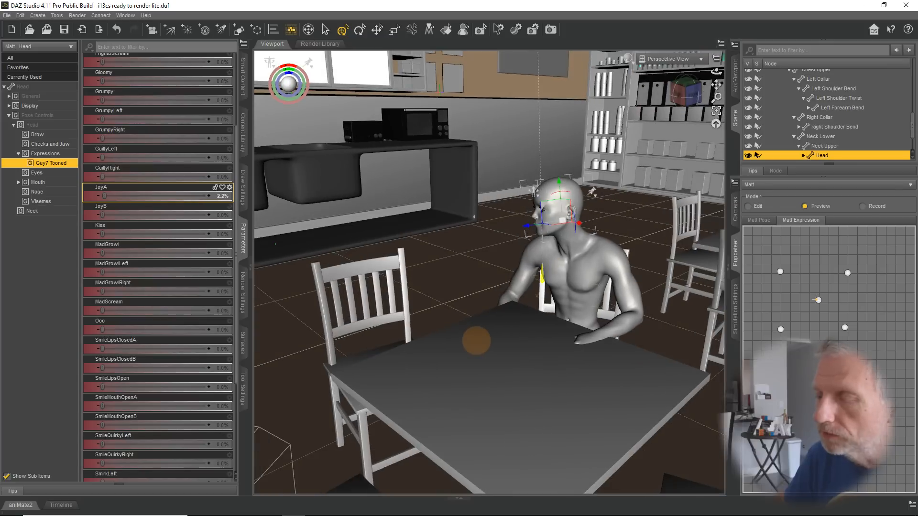
pyautogui.click(679, 58)
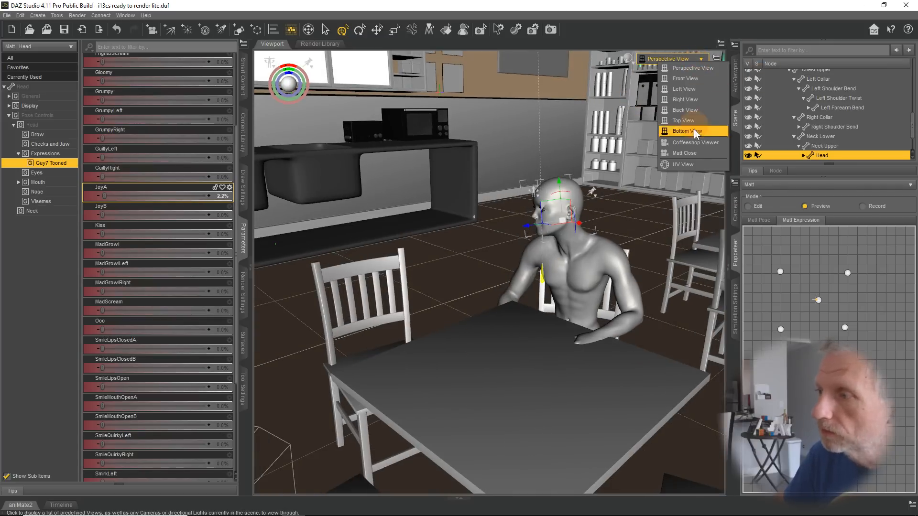
pyautogui.click(697, 153)
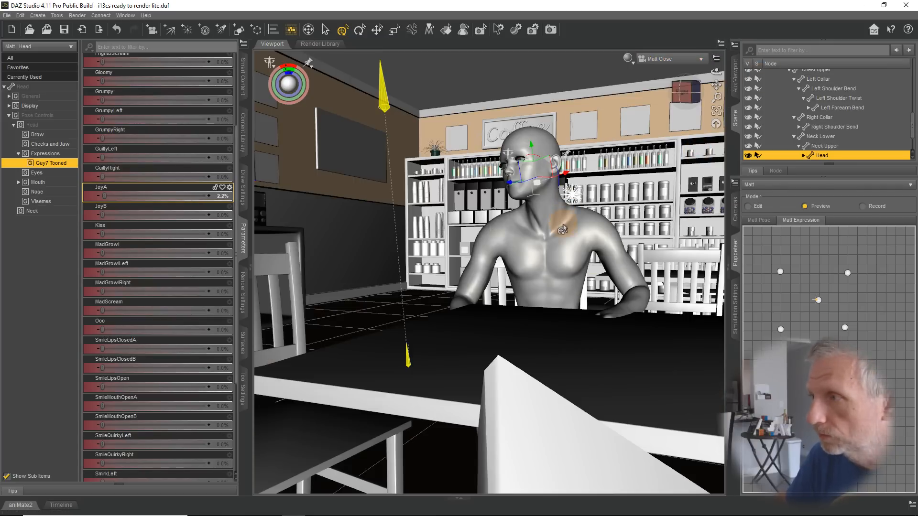
pyautogui.scroll(6, 563, 232)
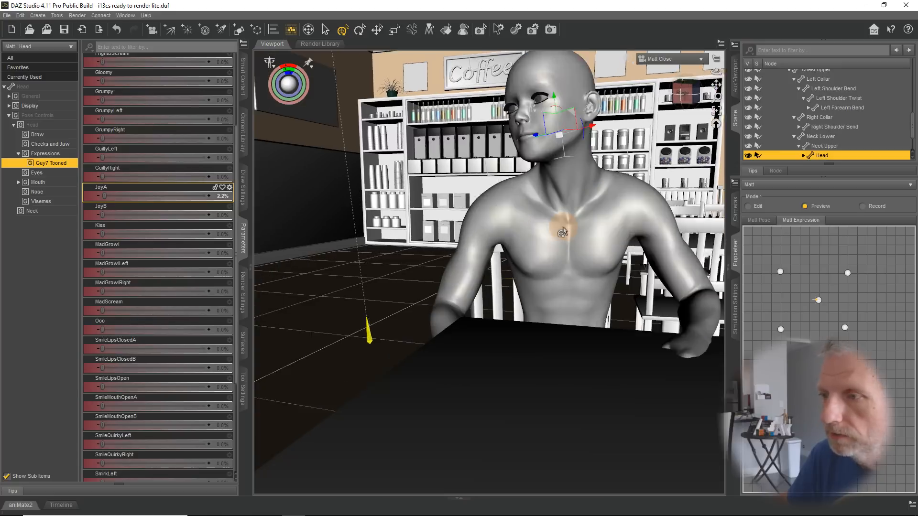
pyautogui.moveTo(537, 235); pyautogui.dragTo(542, 249, button='middle')
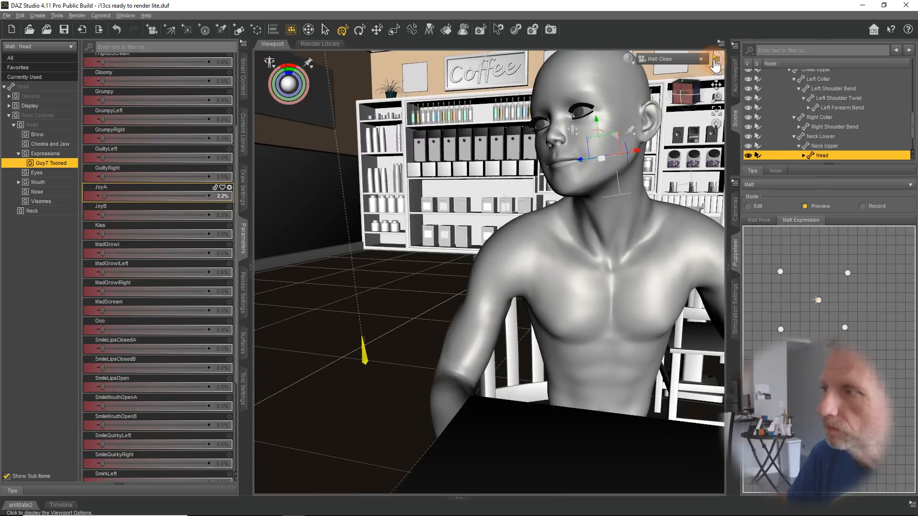
# Turn on the 16:9 aspect frame and reframe the Matt Close camera on Matt's head and shoulders.
pyautogui.click(716, 59)
pyautogui.click(719, 104)
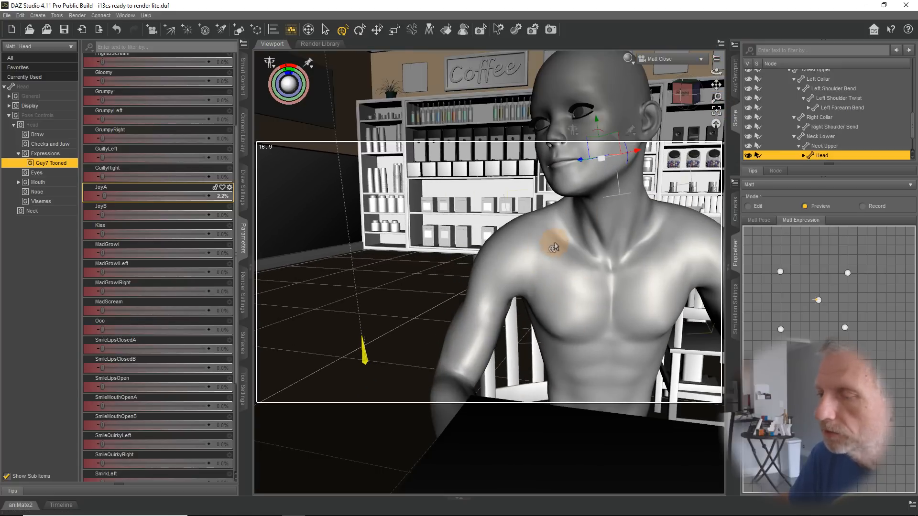
pyautogui.moveTo(554, 249); pyautogui.dragTo(535, 276, button='middle')
pyautogui.scroll(3, 534, 279)
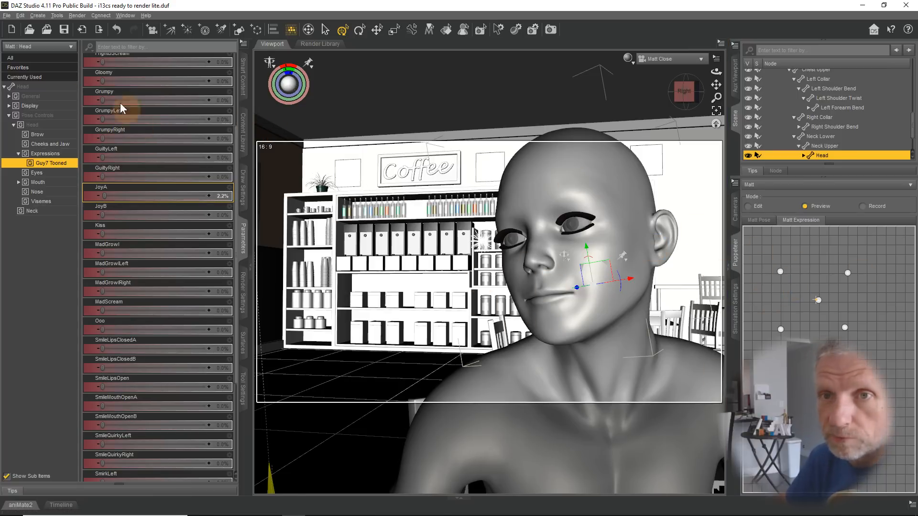
# Examine the Save As preset types, including Puppeteer Preset.
pyautogui.click(7, 16)
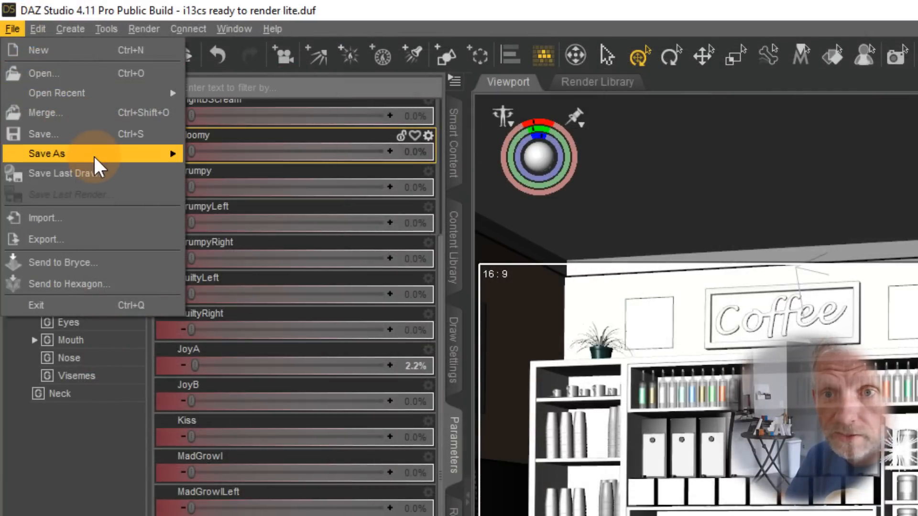
pyautogui.moveTo(93, 155)
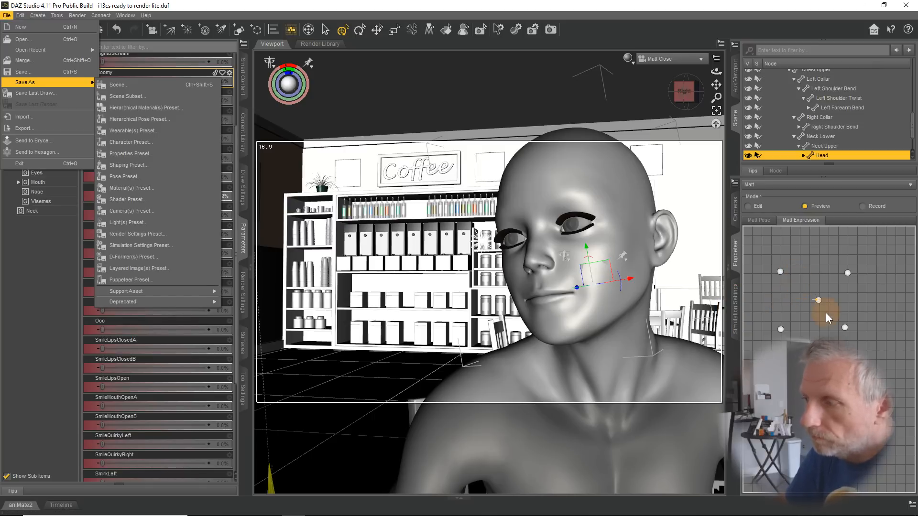
# Preview blends of the stored expressions through the Matt Close camera, ending back at the neutral dot.
pyautogui.moveTo(815, 300); pyautogui.dragTo(787, 272)
pyautogui.moveTo(852, 262); pyautogui.dragTo(808, 304)
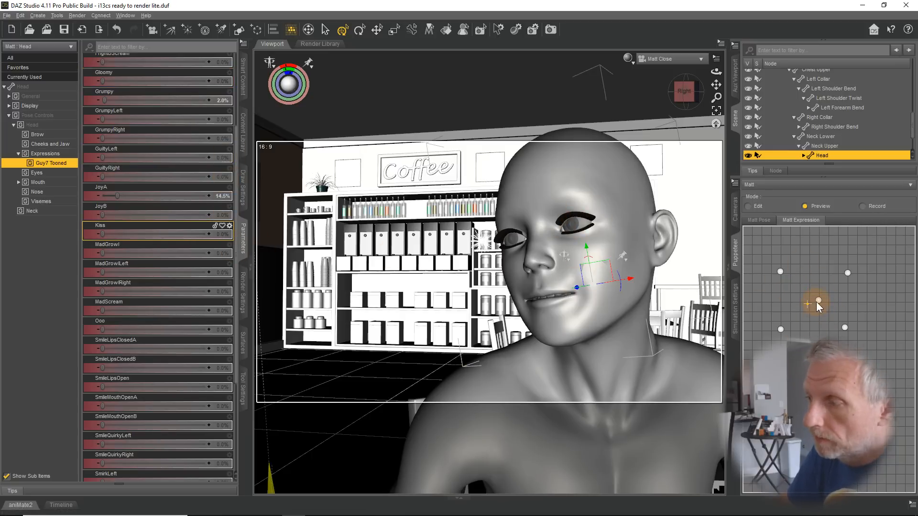
pyautogui.moveTo(816, 302)
pyautogui.mouseDown()
pyautogui.moveTo(785, 318)
pyautogui.moveTo(816, 298)
pyautogui.moveTo(794, 274)
pyautogui.moveTo(824, 292)
pyautogui.moveTo(818, 300)
pyautogui.mouseUp()
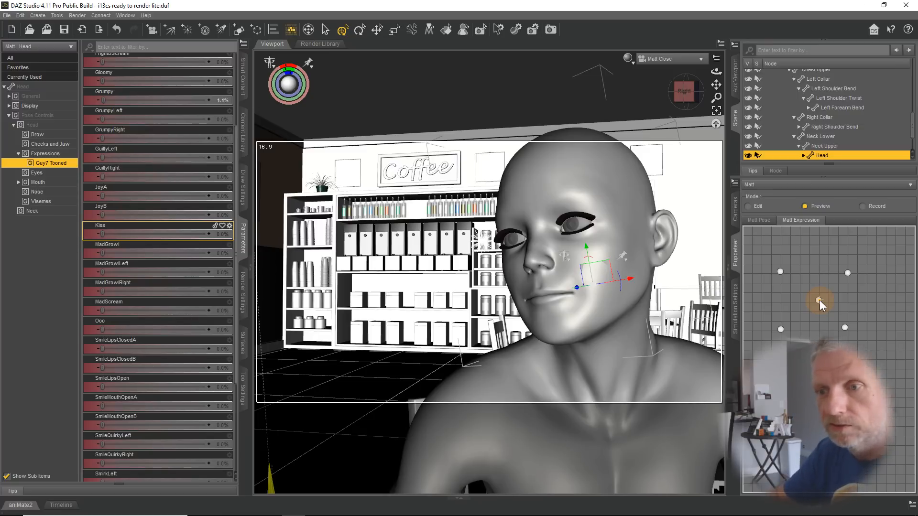
pyautogui.moveTo(674, 294)
pyautogui.mouseDown(button='middle')
pyautogui.moveTo(651, 302)
pyautogui.moveTo(670, 293)
pyautogui.mouseUp(button='middle')
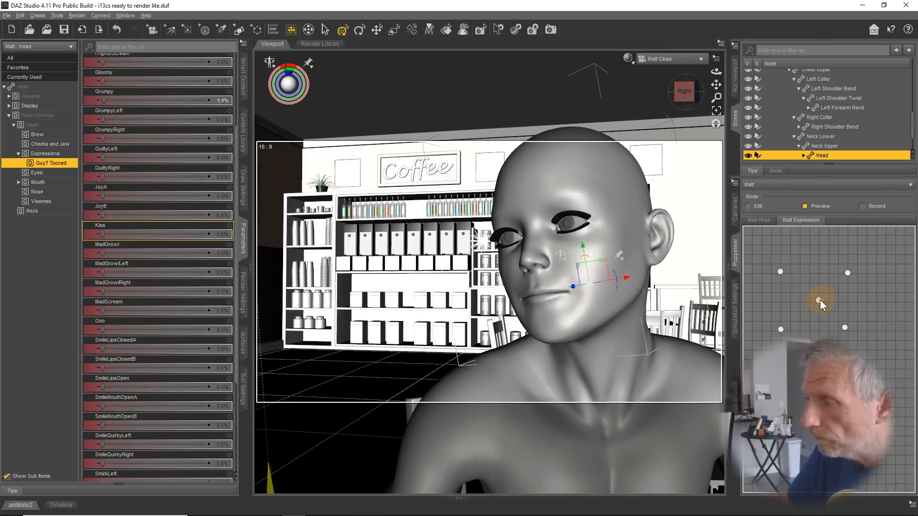
pyautogui.moveTo(820, 300)
pyautogui.mouseDown()
pyautogui.moveTo(784, 271)
pyautogui.moveTo(838, 290)
pyautogui.moveTo(819, 301)
pyautogui.mouseUp()
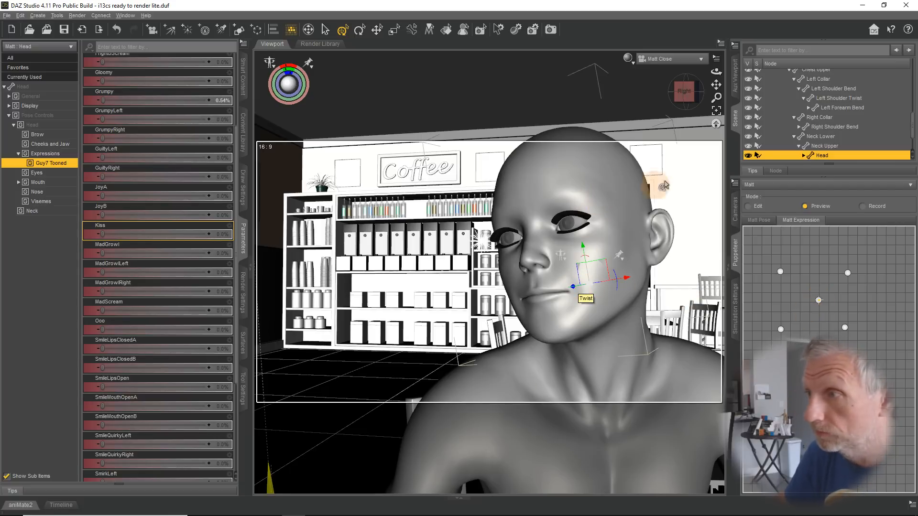
# Return to the Perspective View and collapse the Matt, Lights and i13 Coffeeshop groups in the scene hierarchy.
pyautogui.click(701, 59)
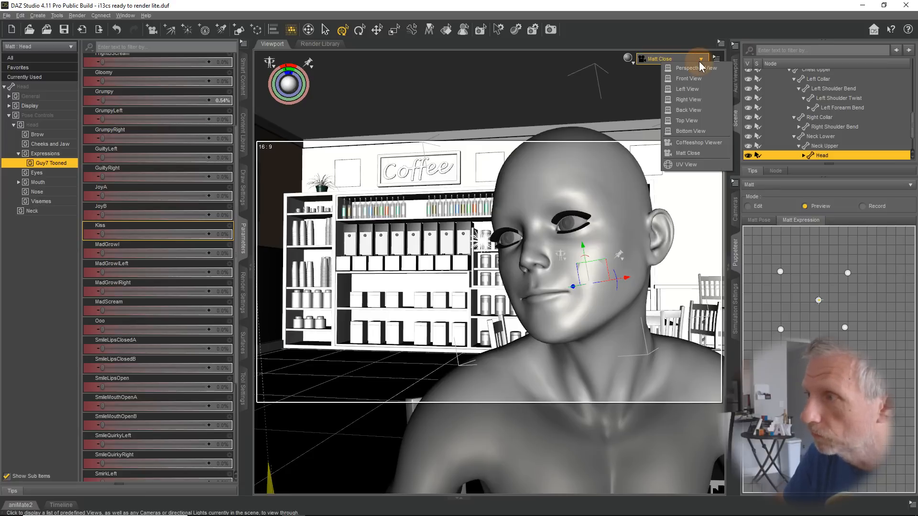
pyautogui.click(700, 67)
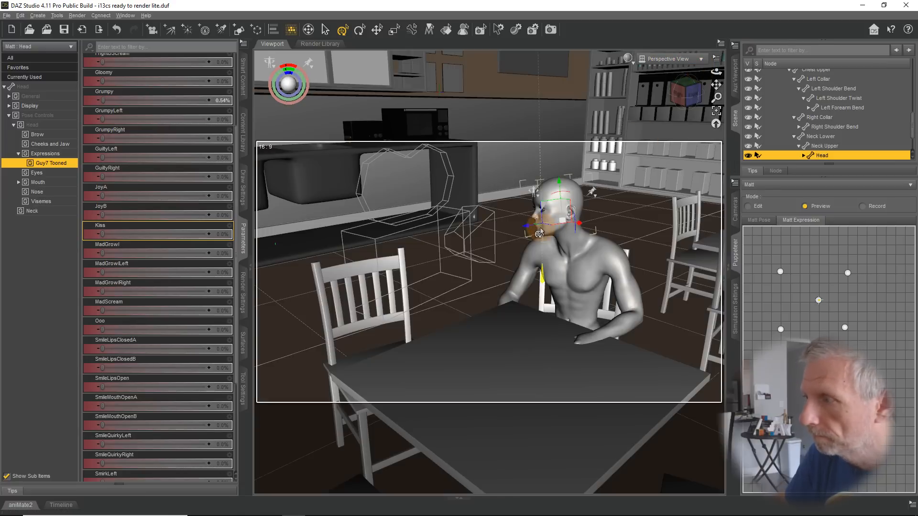
pyautogui.scroll(4, 792, 134)
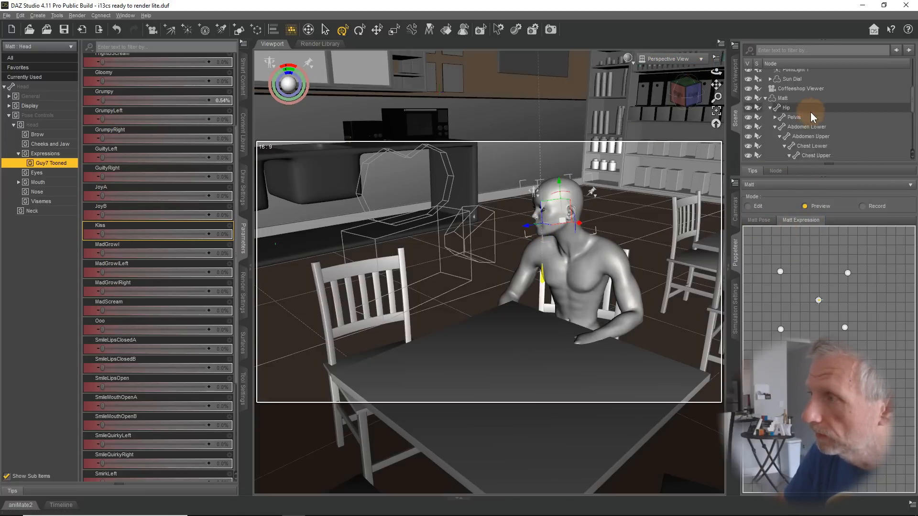
pyautogui.click(765, 130)
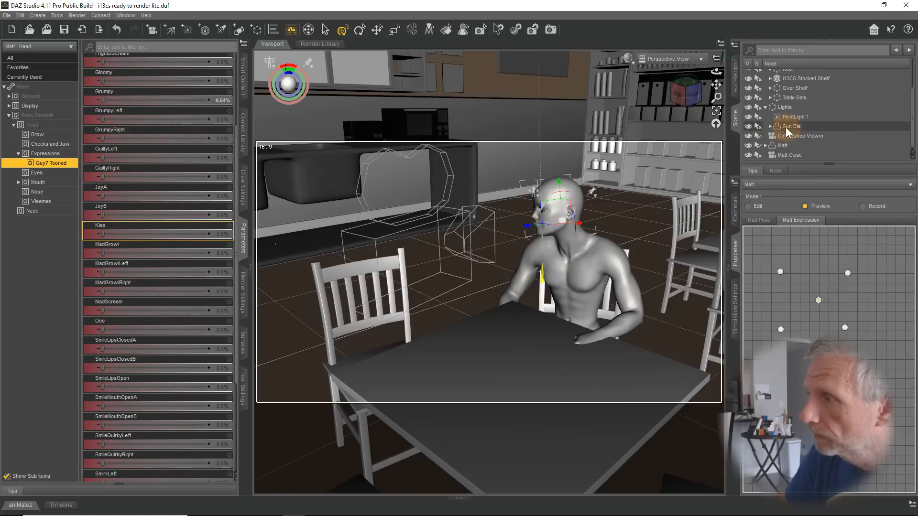
pyautogui.click(765, 108)
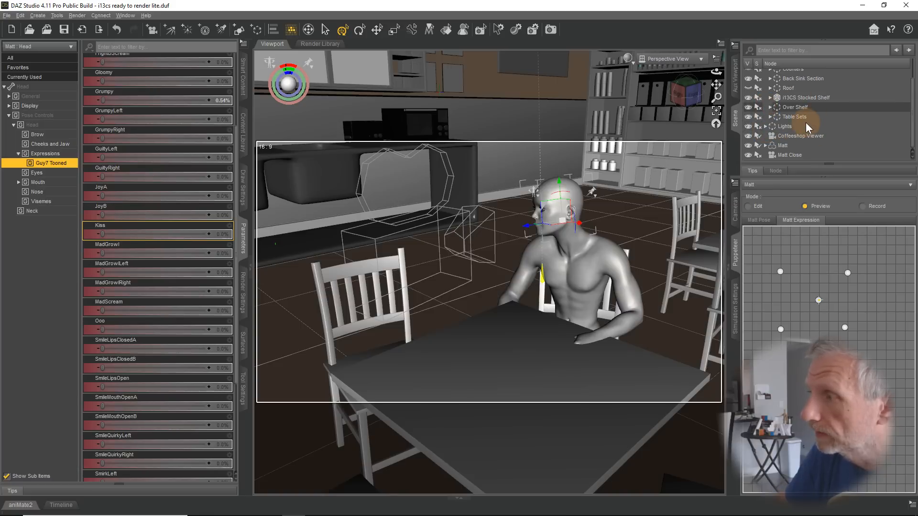
pyautogui.scroll(2, 805, 122)
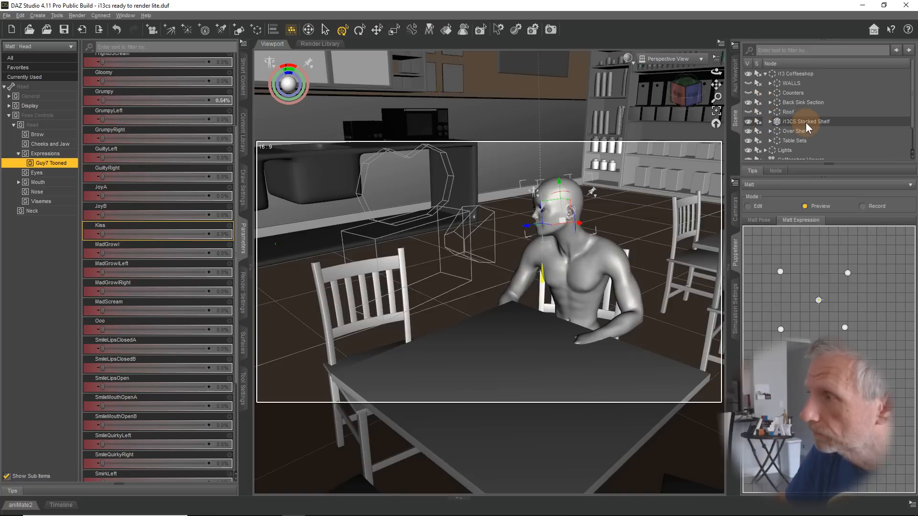
pyautogui.click(765, 74)
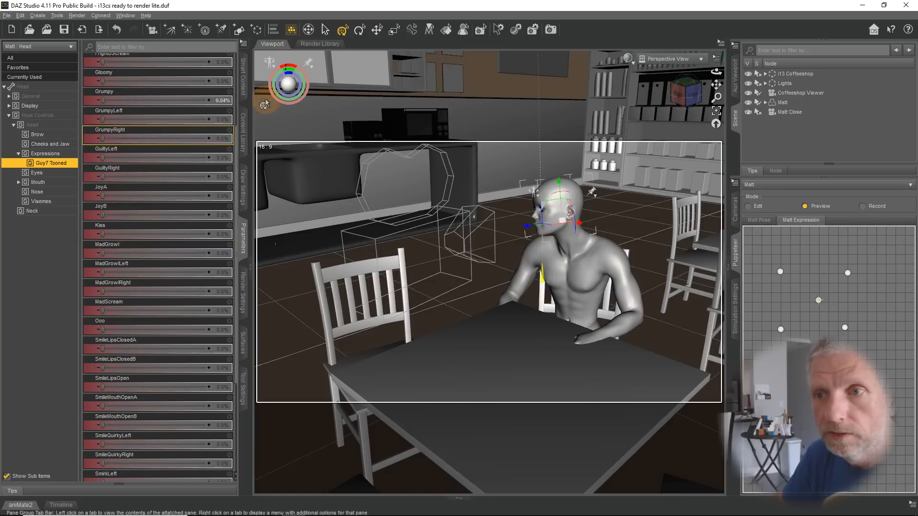
# Load the Tamara (3DU) figure from the Tamara Character and Hair for Genesis 3 Female(s) product into the coffee shop scene.
pyautogui.click(244, 82)
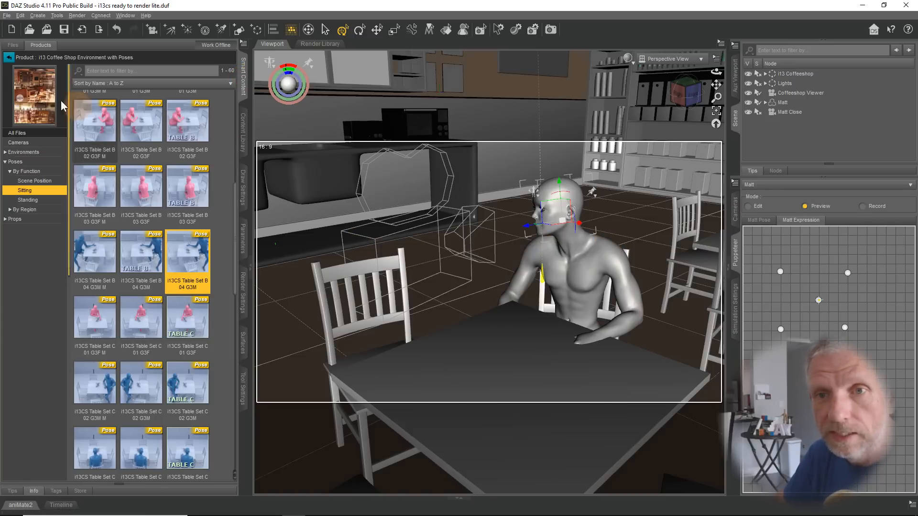
pyautogui.click(8, 57)
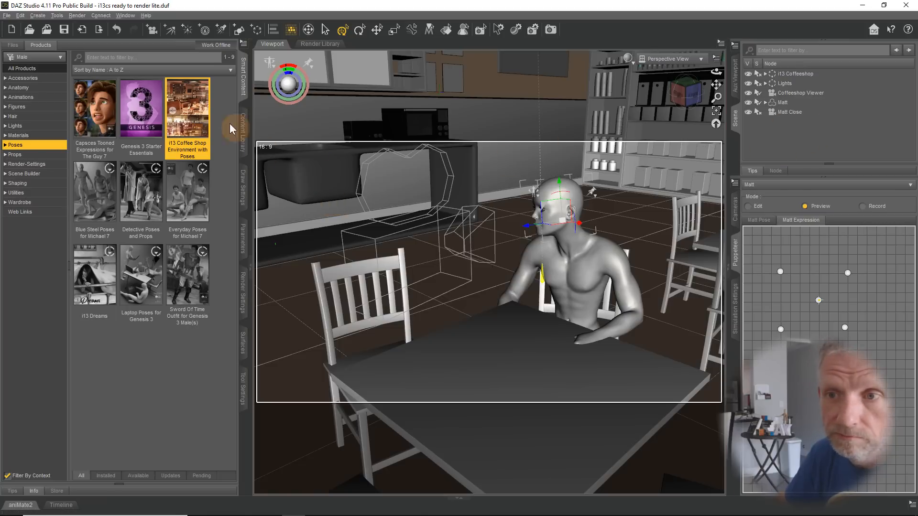
pyautogui.click(38, 106)
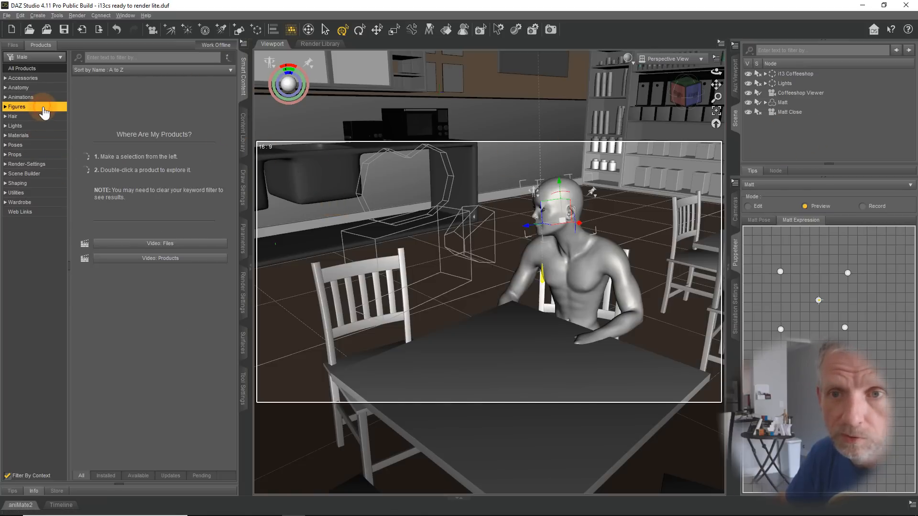
pyautogui.click(774, 135)
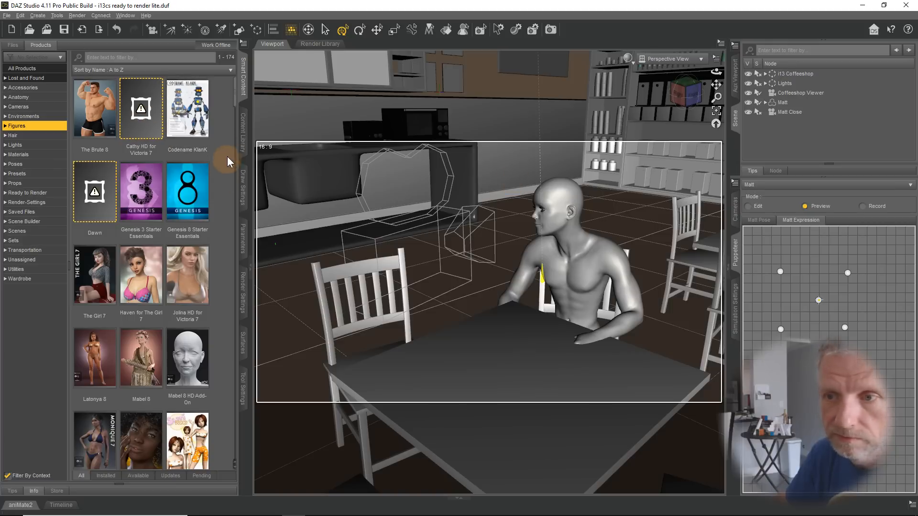
pyautogui.moveTo(238, 112); pyautogui.dragTo(242, 133)
pyautogui.doubleClick(156, 200)
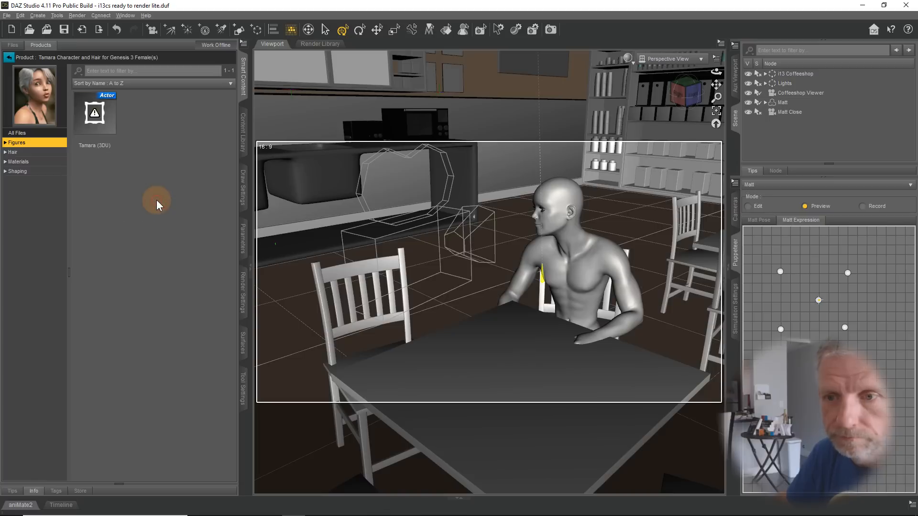
pyautogui.doubleClick(89, 127)
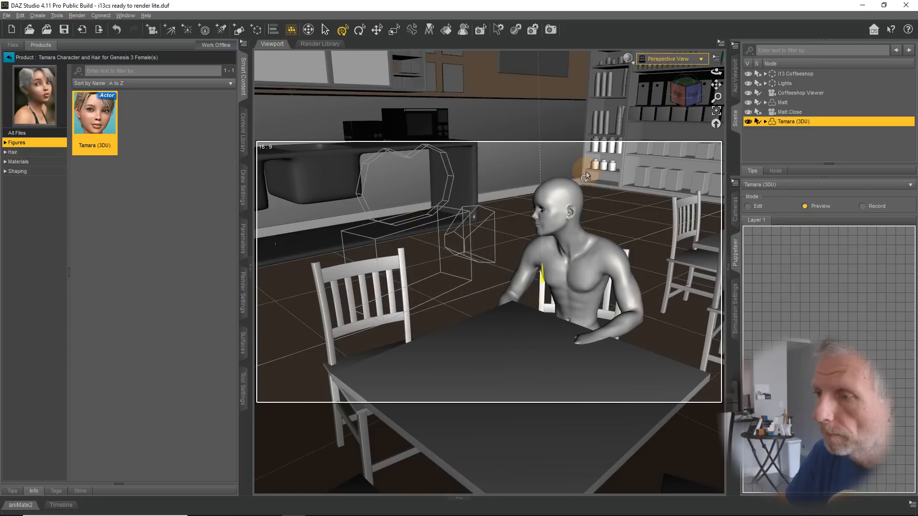
pyautogui.scroll(-5, 586, 177)
pyautogui.scroll(-4, 586, 177)
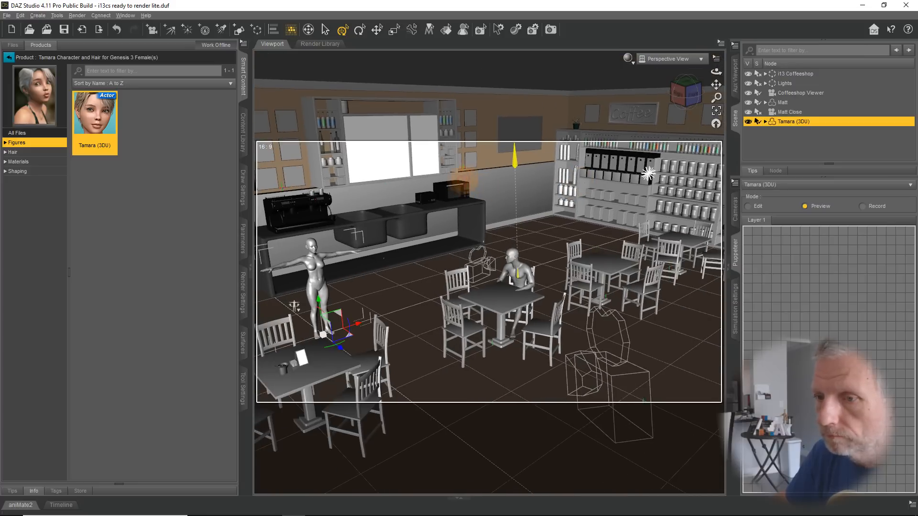
pyautogui.scroll(2, 460, 190)
pyautogui.scroll(5, 462, 192)
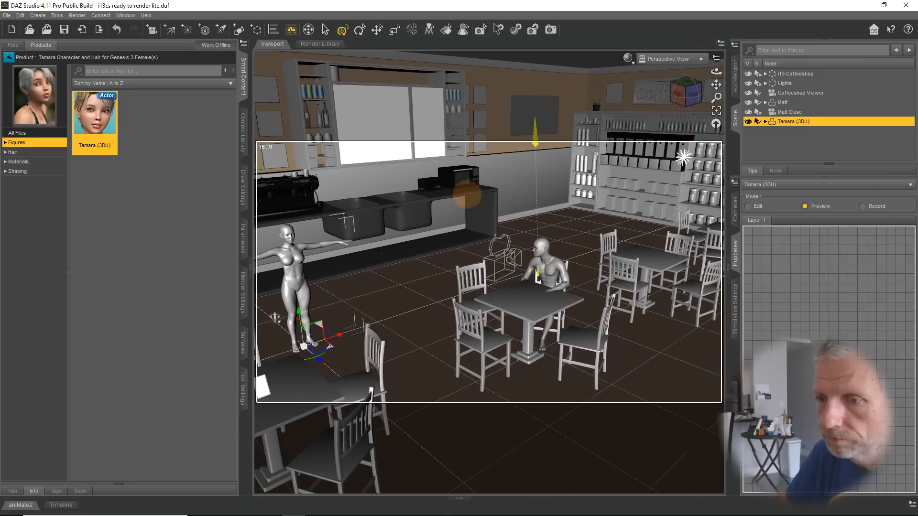
pyautogui.scroll(2, 514, 182)
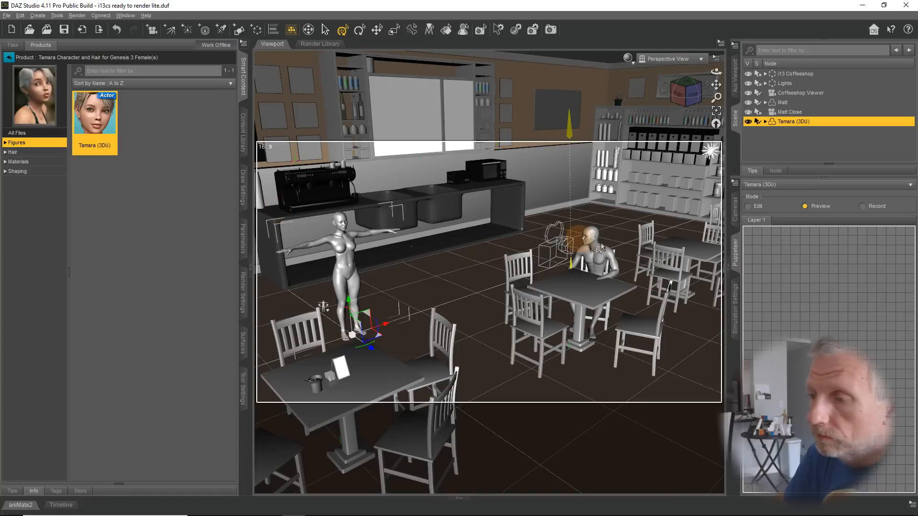
# Apply the i13 Coffee Shop sitting pose i13CS Table Set B 02 G3F to Tamara and store it as the first Puppeteer dot.
pyautogui.click(10, 58)
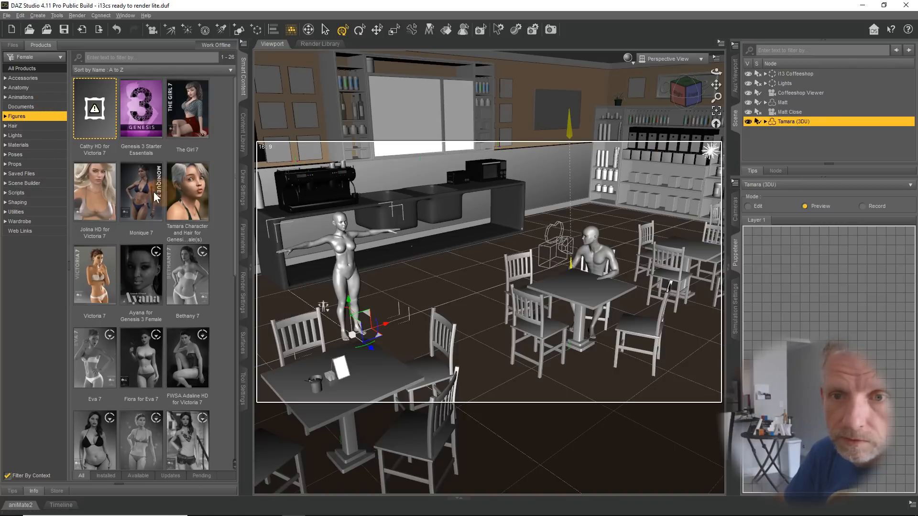
pyautogui.click(51, 155)
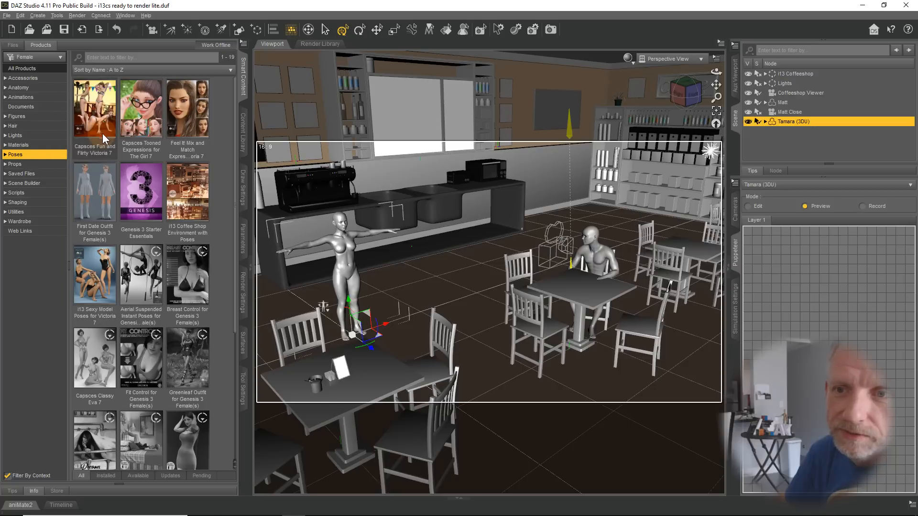
pyautogui.click(194, 201)
pyautogui.doubleClick(193, 202)
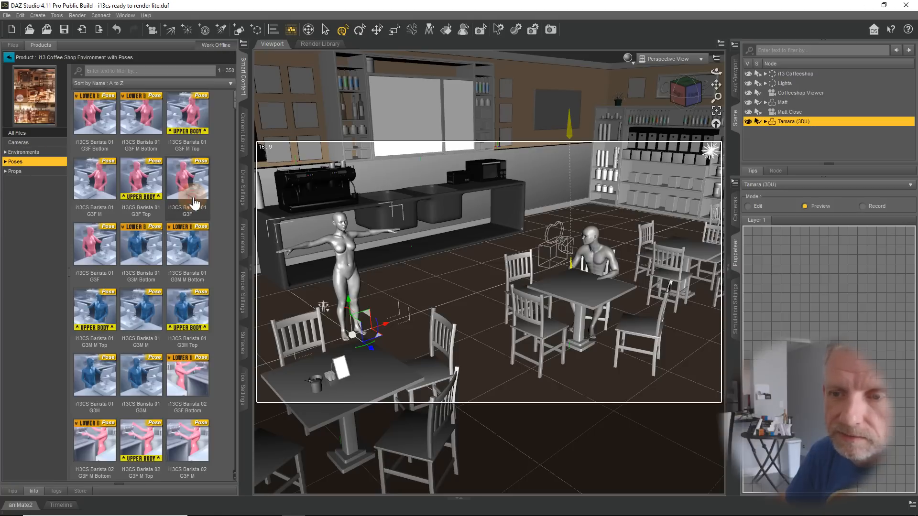
pyautogui.click(5, 163)
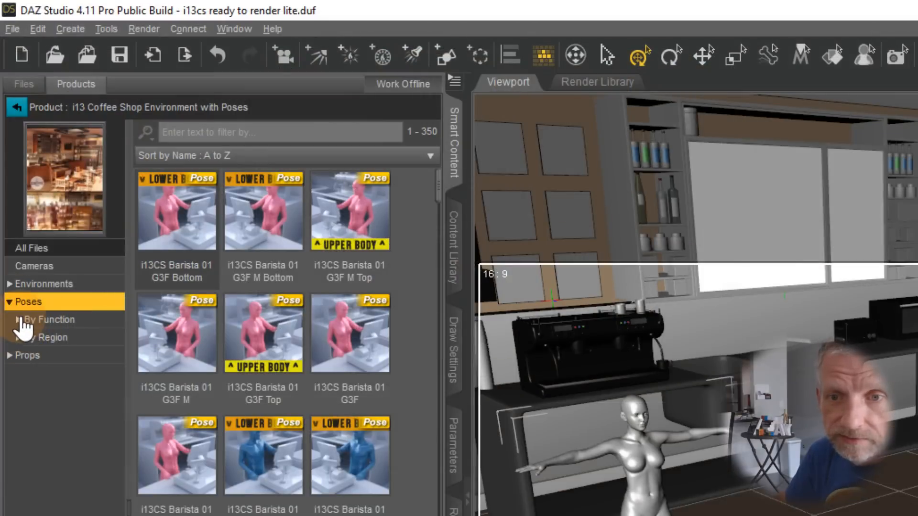
pyautogui.click(13, 172)
pyautogui.click(44, 192)
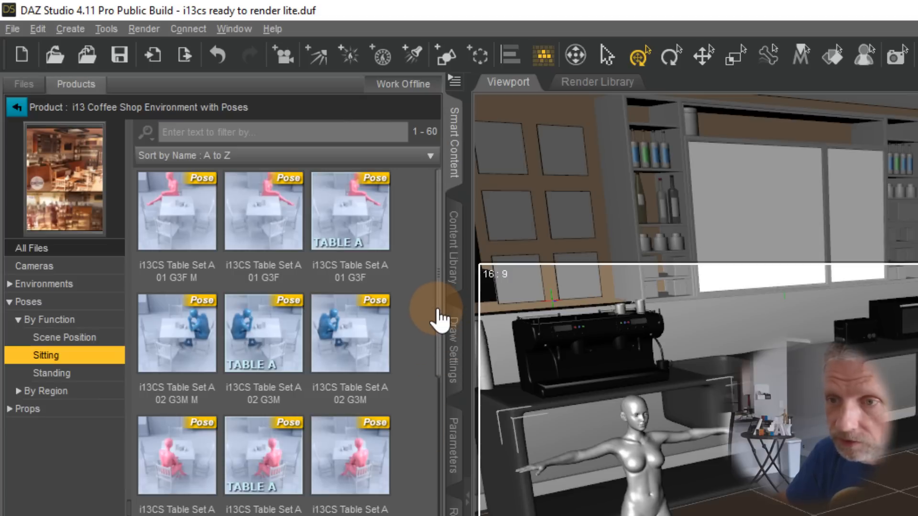
pyautogui.scroll(-5, 439, 320)
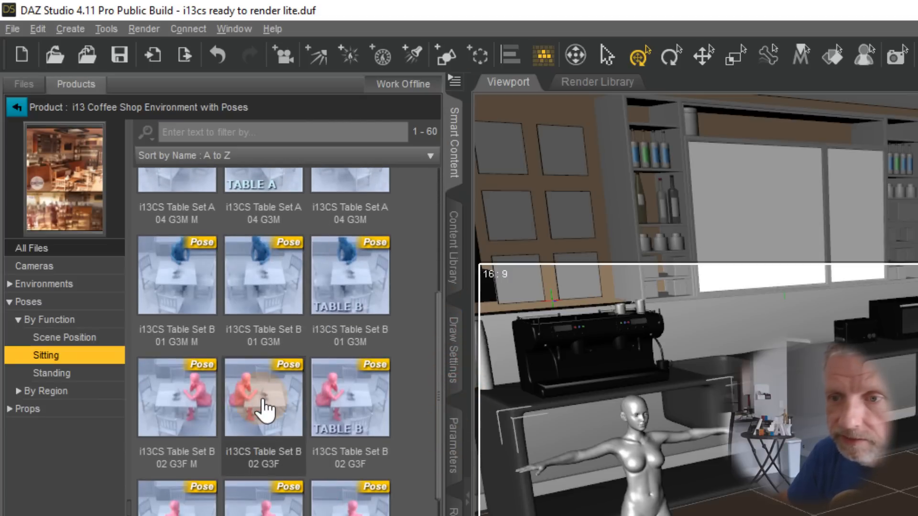
pyautogui.doubleClick(267, 408)
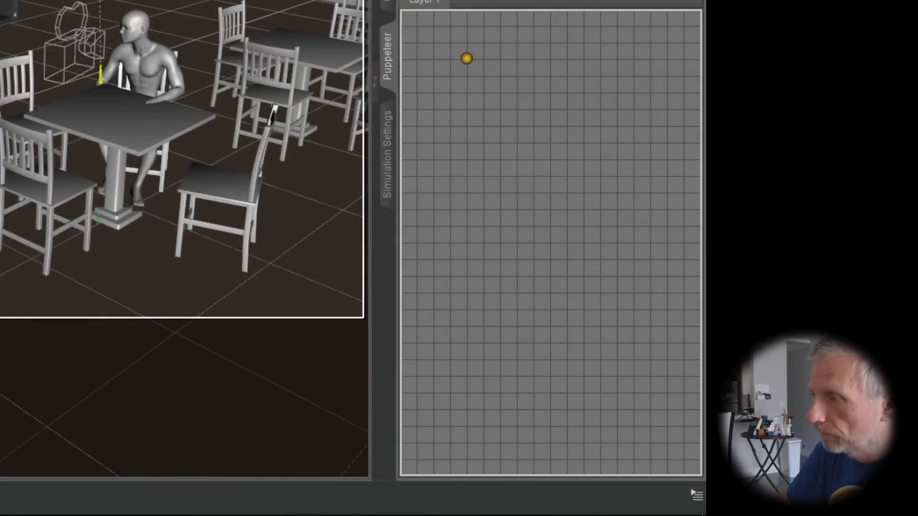
# Rename Tamara's Puppeteer layer as Tamara Pose.
pyautogui.click(388, 1)
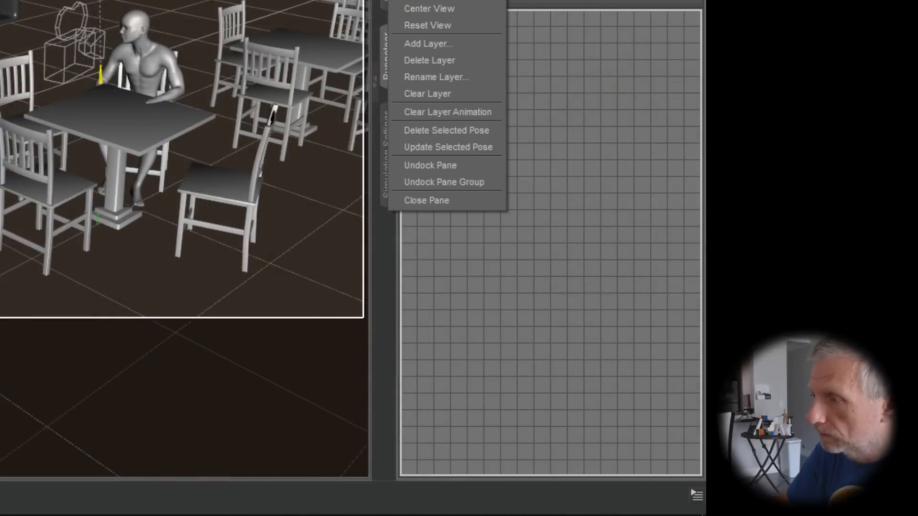
pyautogui.click(466, 77)
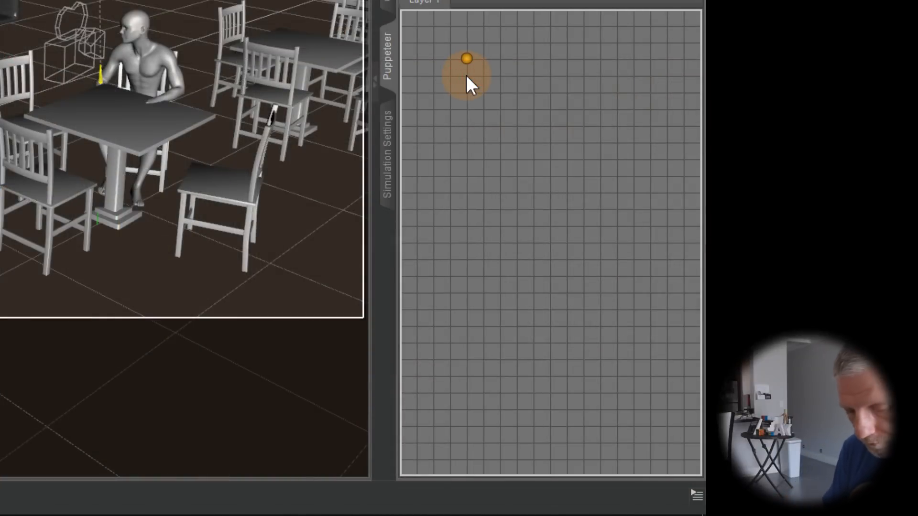
pyautogui.write('Tamara Pose')
pyautogui.press('Return')
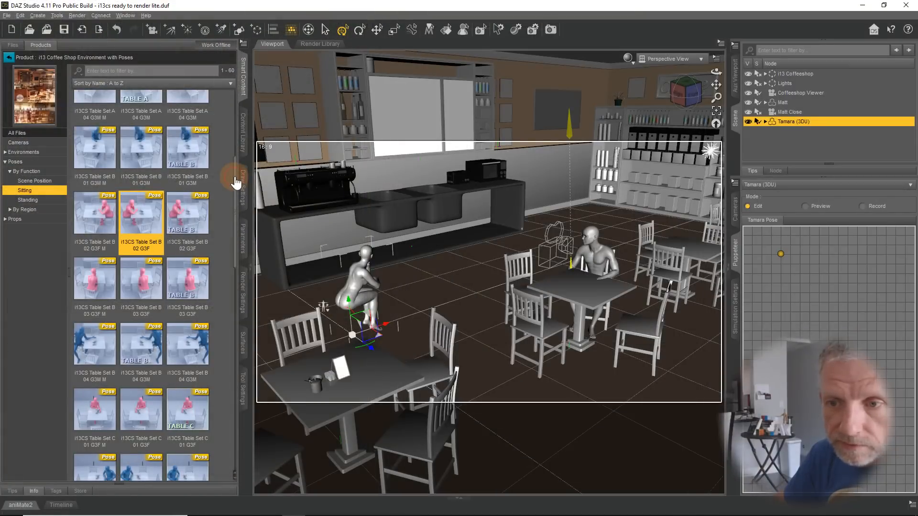
# Apply the sitting pose i13CS Table Set B 03 G3F to Tamara and store it as a second dot beside the first.
pyautogui.moveTo(236, 183); pyautogui.dragTo(257, 341)
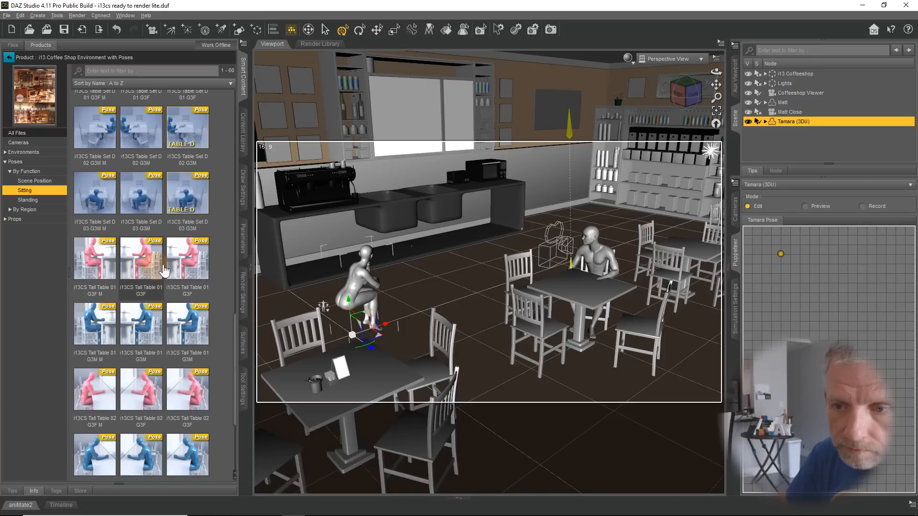
pyautogui.moveTo(236, 337); pyautogui.dragTo(246, 182)
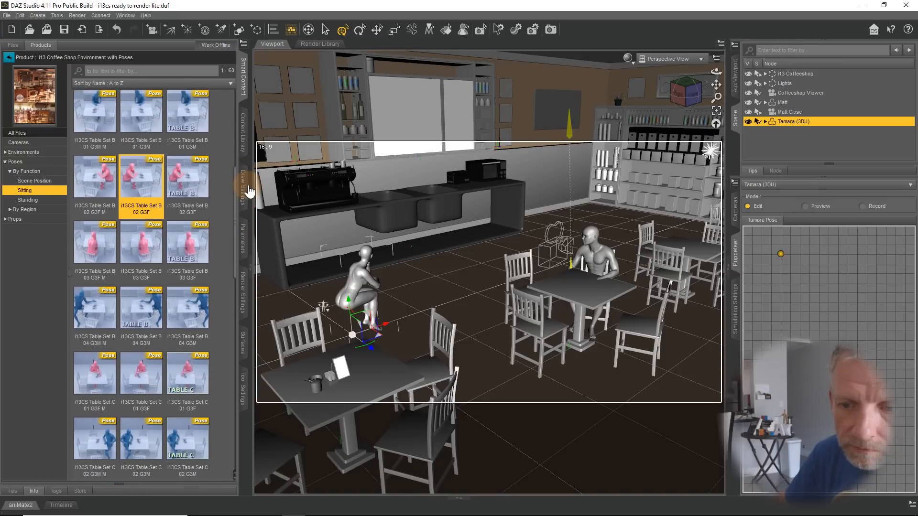
pyautogui.doubleClick(150, 252)
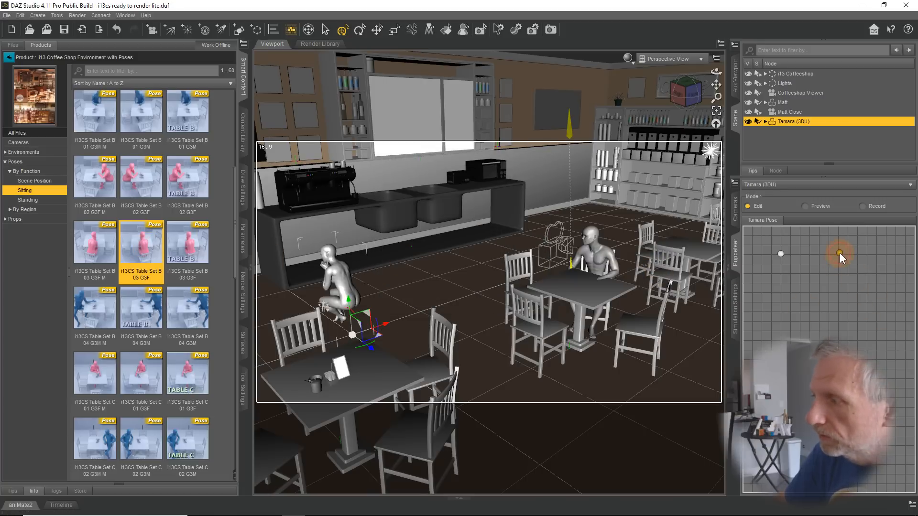
# Apply the sitting pose i13CS Table Set C 01 G3F M to Tamara and store it as a third dot below the other two.
pyautogui.moveTo(237, 234); pyautogui.dragTo(242, 261)
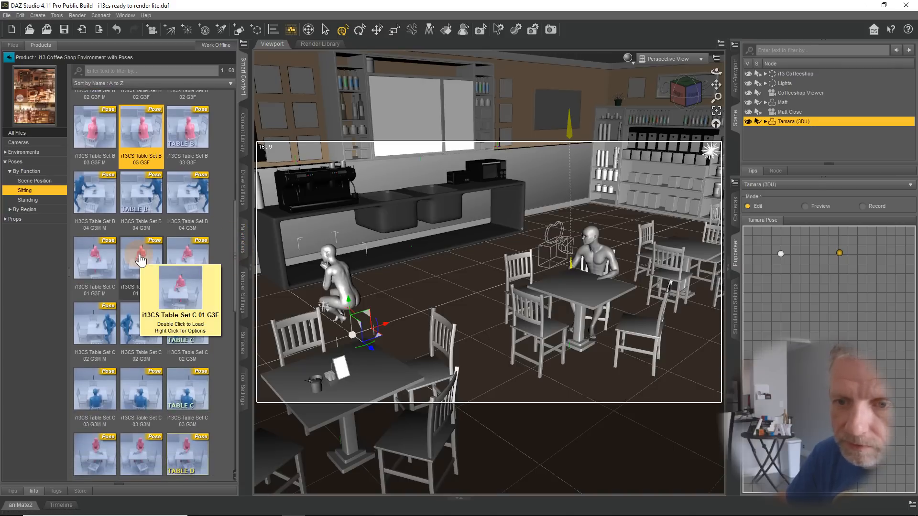
pyautogui.doubleClick(96, 260)
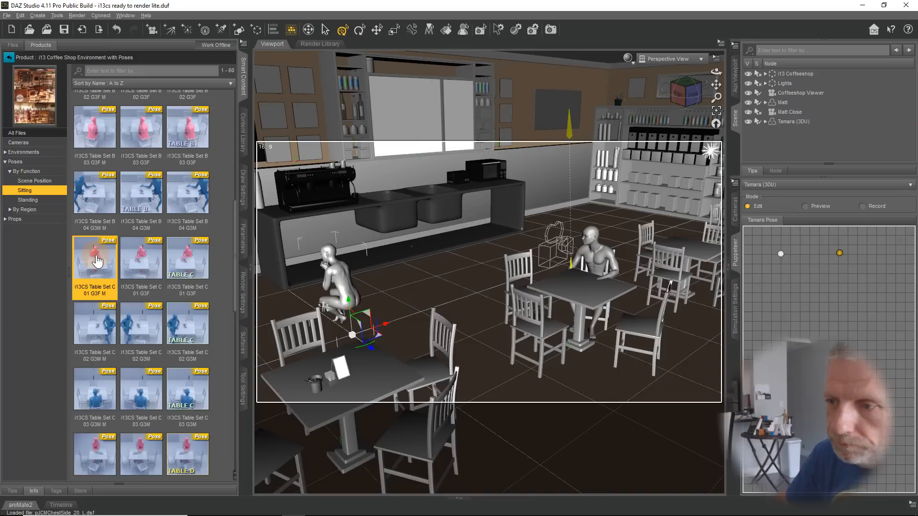
pyautogui.click(809, 303)
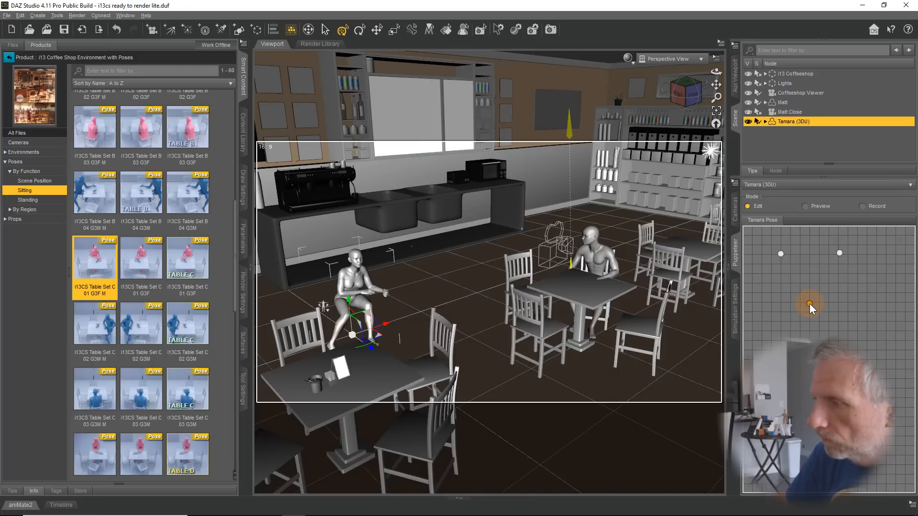
# Recall Tamara's first stored pose in Preview mode and, using the Top View, move her onto the chair across the table from Matt.
pyautogui.click(781, 254)
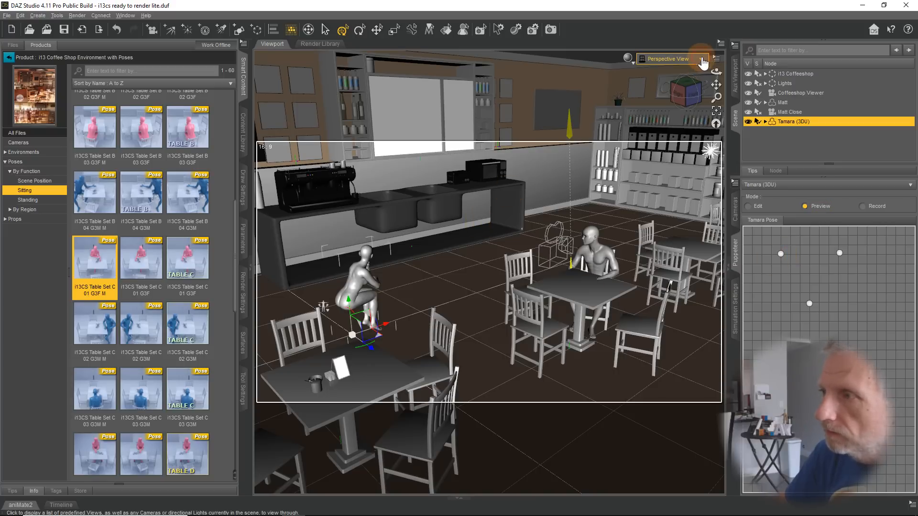
pyautogui.click(701, 60)
pyautogui.click(689, 116)
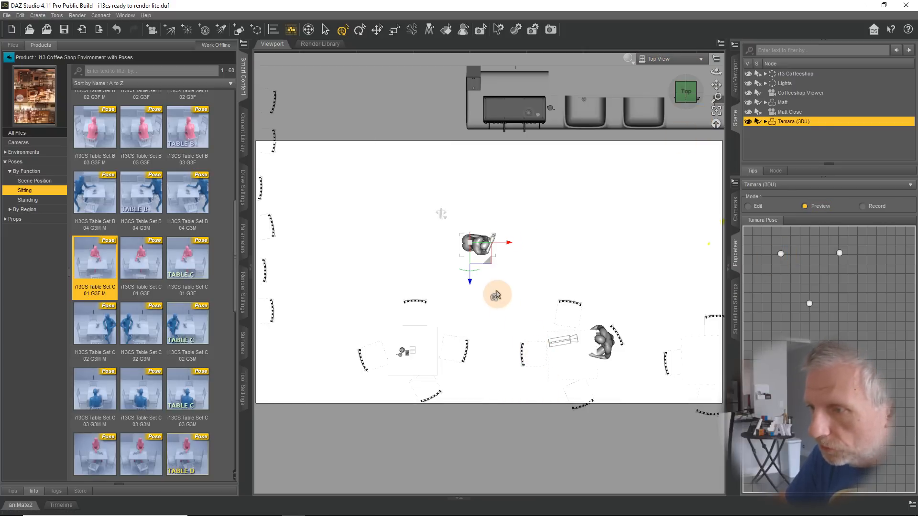
pyautogui.moveTo(498, 287); pyautogui.dragTo(553, 370)
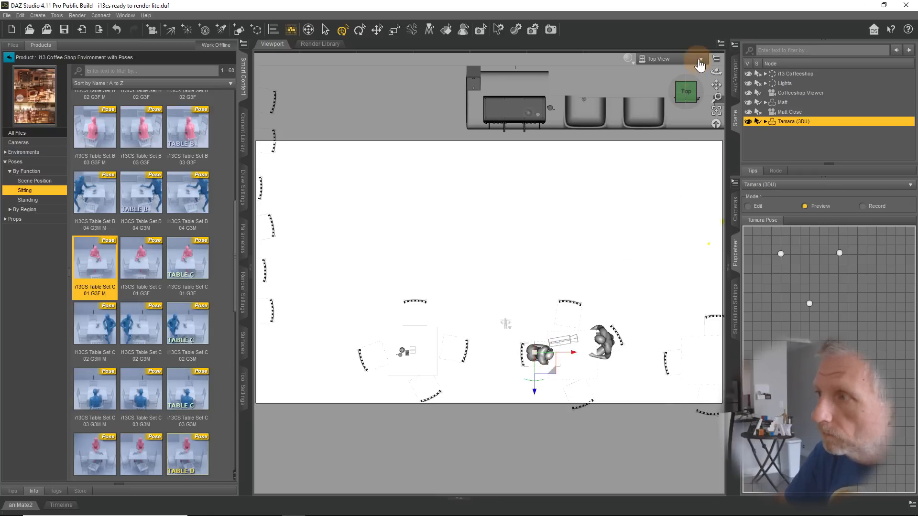
pyautogui.click(671, 59)
pyautogui.click(677, 63)
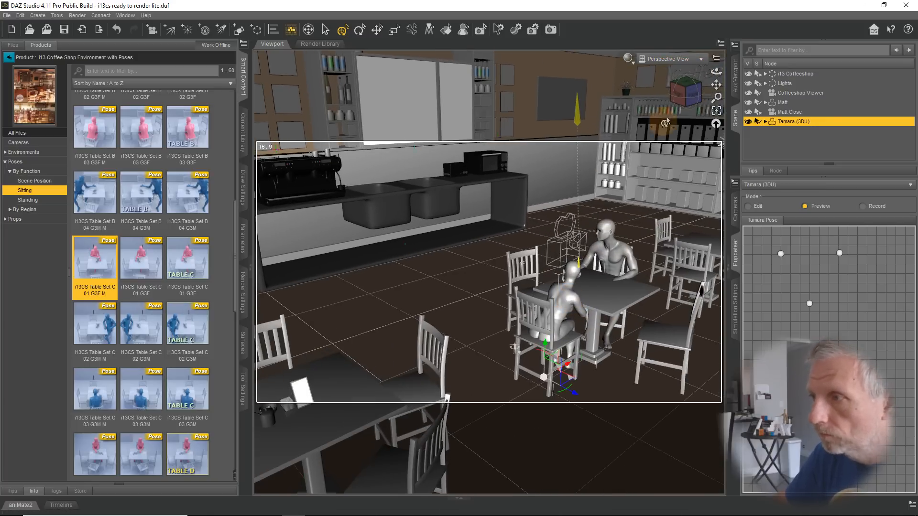
# Raise Tamara slightly so that she sits on the chair seat with her elbow above the tabletop.
pyautogui.click(718, 112)
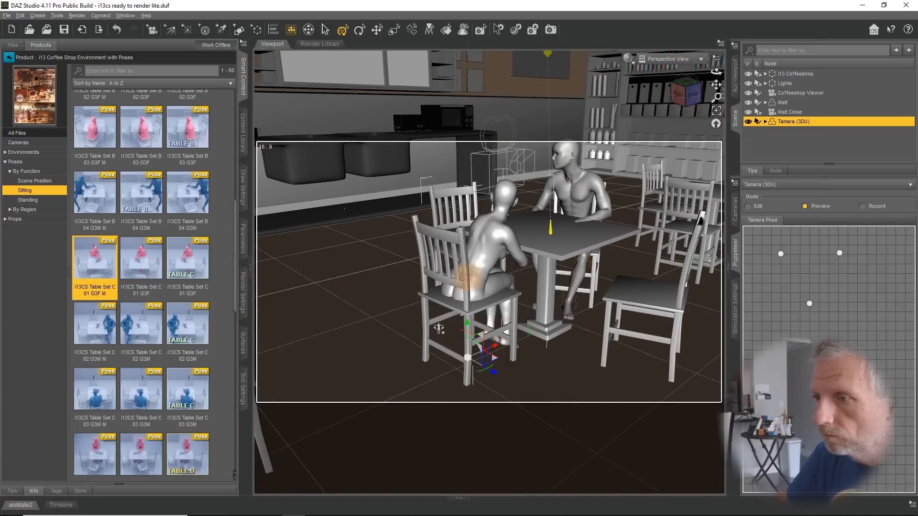
pyautogui.moveTo(469, 276); pyautogui.dragTo(540, 288, button='middle')
pyautogui.moveTo(540, 280); pyautogui.dragTo(541, 280, button='middle')
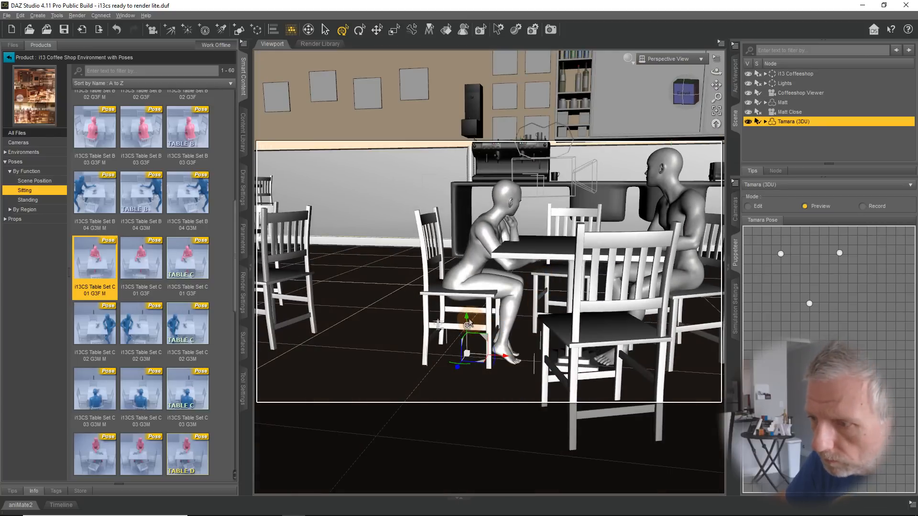
pyautogui.moveTo(466, 317); pyautogui.dragTo(464, 309)
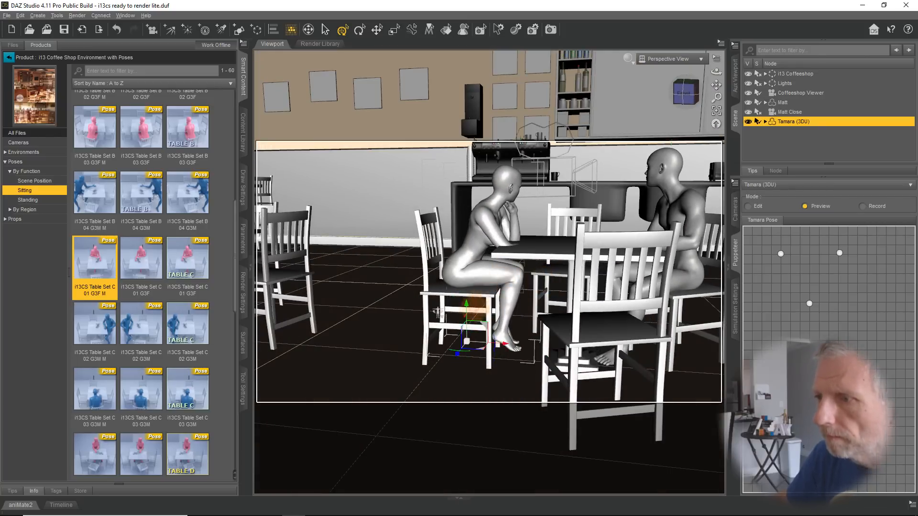
# Rotate Tamara's Right Shoulder Bend so that her right forearm lies on top of the table.
pyautogui.moveTo(475, 306); pyautogui.dragTo(492, 279, button='middle')
pyautogui.scroll(5, 492, 281)
pyautogui.scroll(-2, 493, 281)
pyautogui.scroll(5, 492, 273)
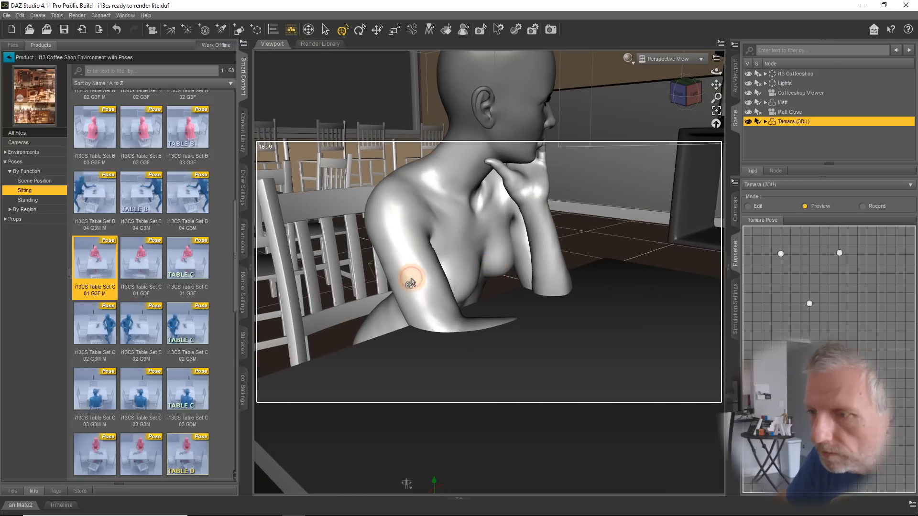
pyautogui.click(410, 282)
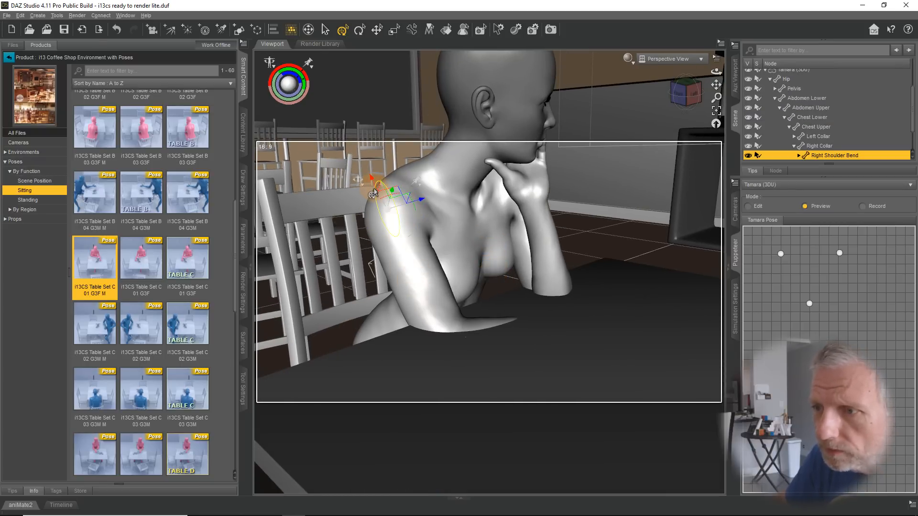
pyautogui.moveTo(373, 194); pyautogui.dragTo(378, 206)
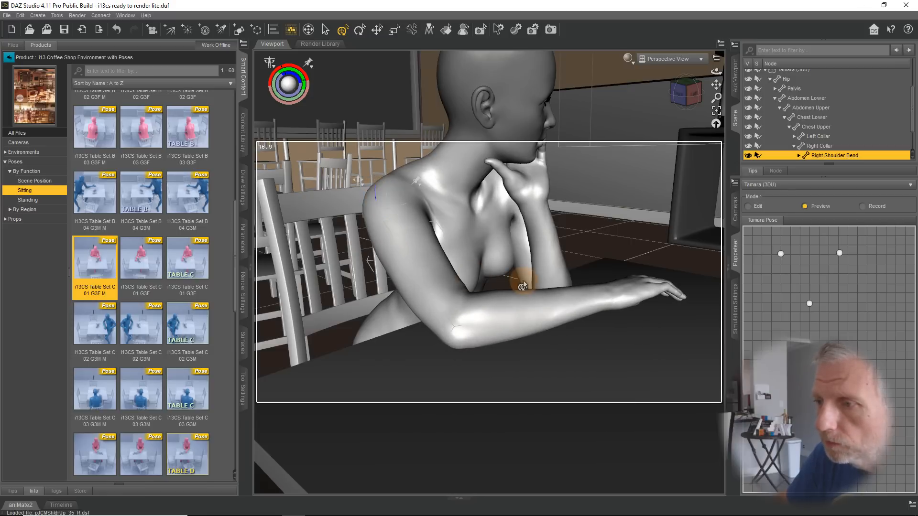
# Rotate Tamara's Left Collar and Left Shoulder Bend so that her left elbow rests on the tabletop under her chin.
pyautogui.moveTo(433, 289)
pyautogui.mouseDown(button='middle')
pyautogui.moveTo(409, 288)
pyautogui.moveTo(441, 293)
pyautogui.mouseUp(button='middle')
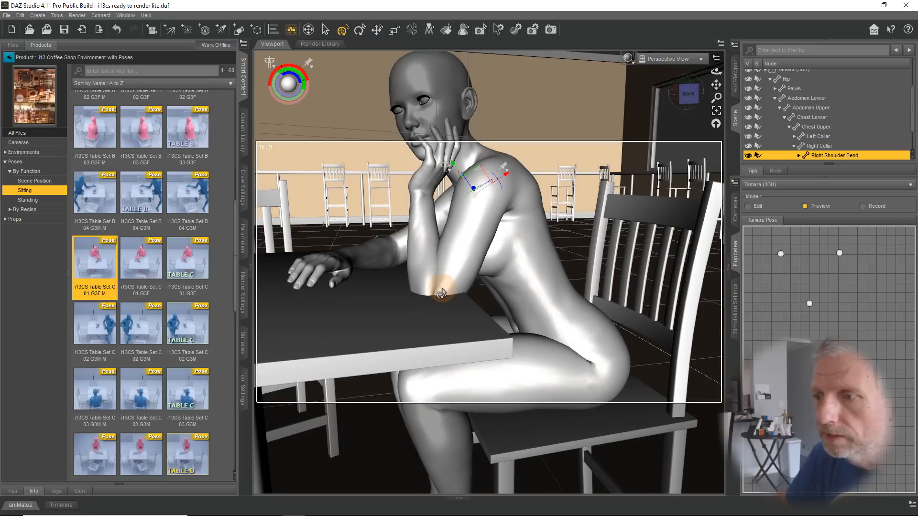
pyautogui.click(490, 199)
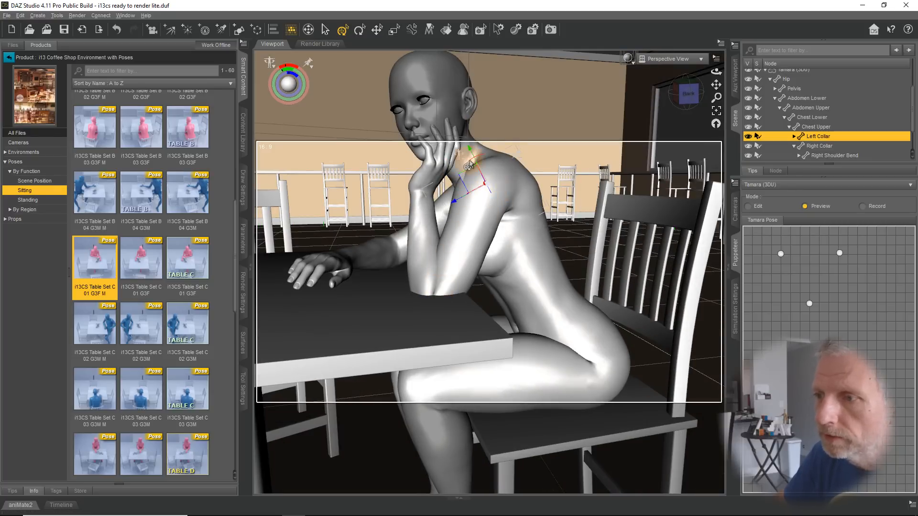
pyautogui.moveTo(470, 165); pyautogui.dragTo(472, 159)
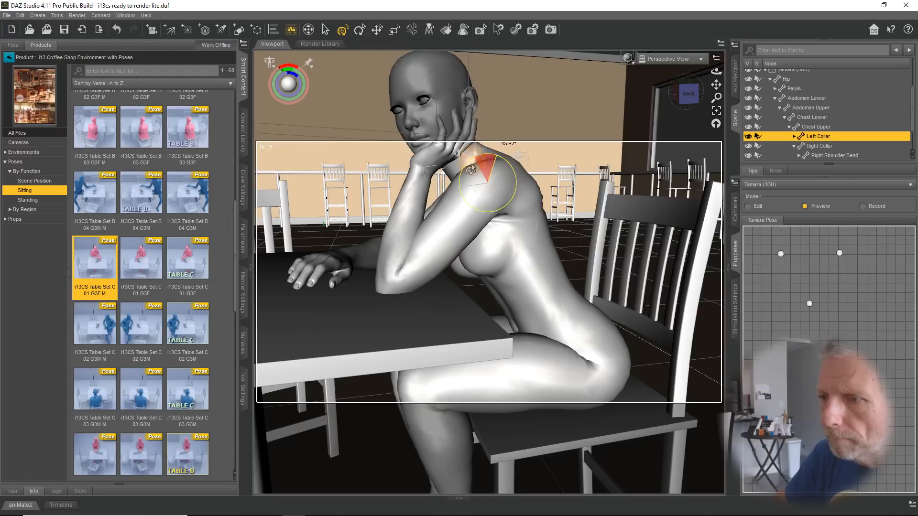
pyautogui.moveTo(471, 168); pyautogui.dragTo(471, 169)
pyautogui.click(445, 245)
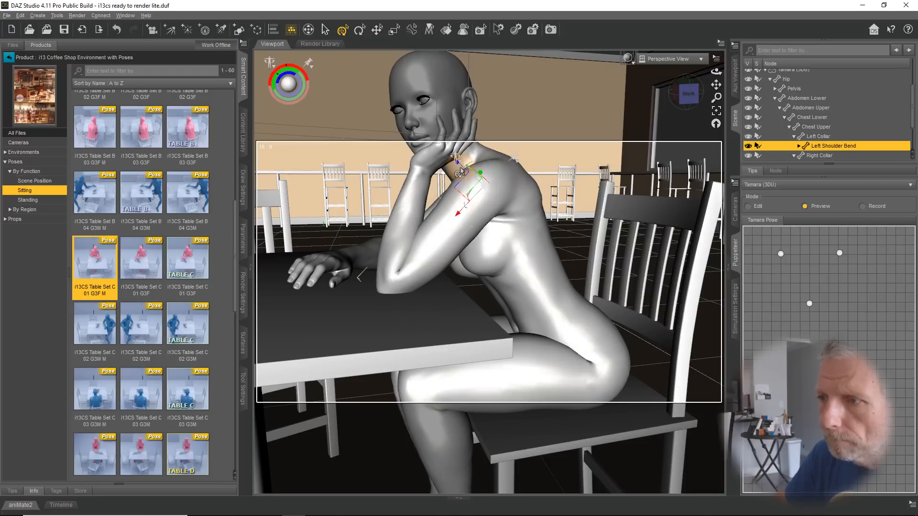
pyautogui.moveTo(461, 175); pyautogui.dragTo(462, 174)
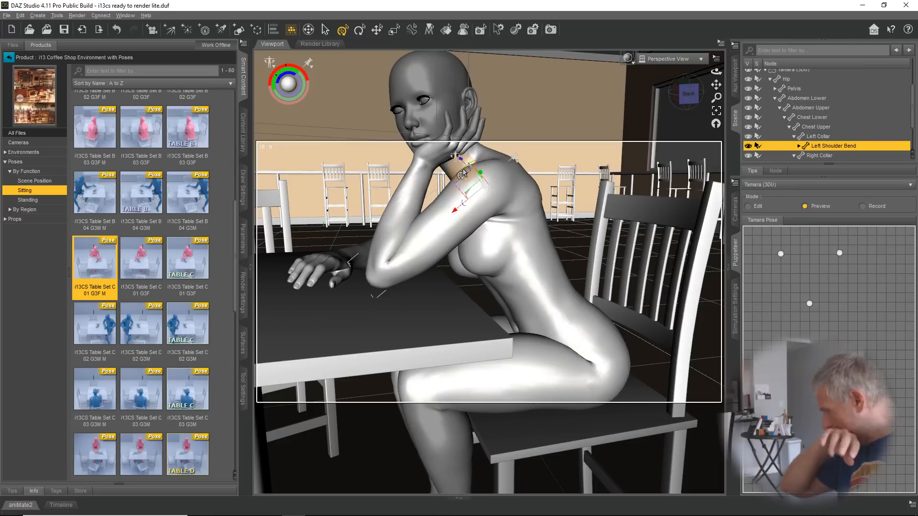
pyautogui.moveTo(473, 243); pyautogui.dragTo(615, 273, button='middle')
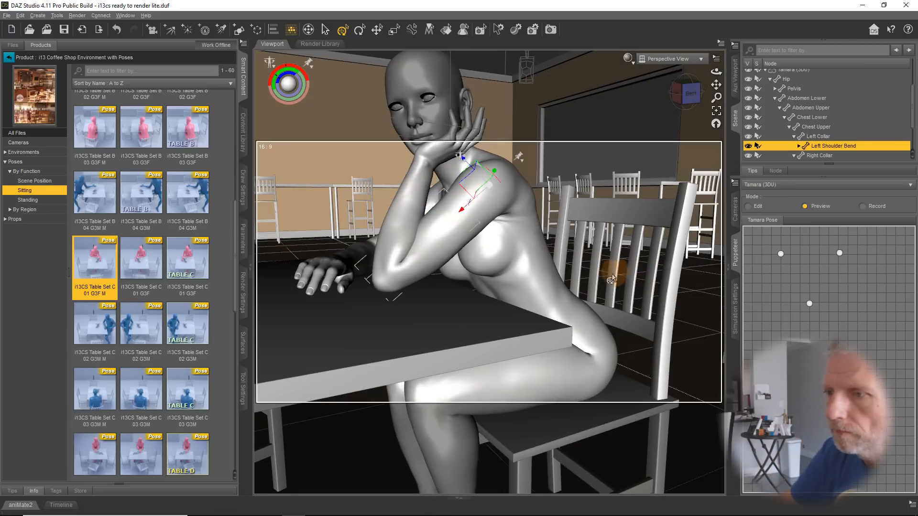
pyautogui.moveTo(520, 313); pyautogui.dragTo(541, 305, button='middle')
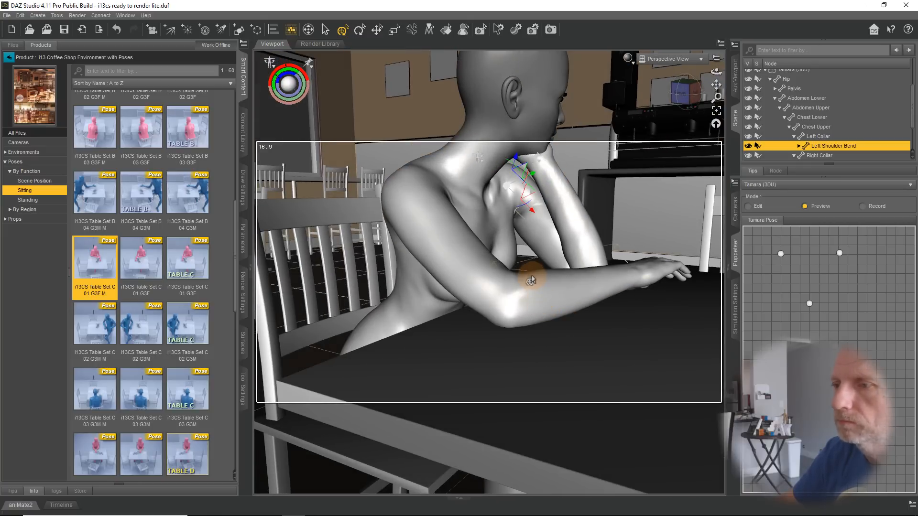
# Select the whole Tamara figure and move her slightly back on her chair, away from the table.
pyautogui.scroll(-10, 531, 280)
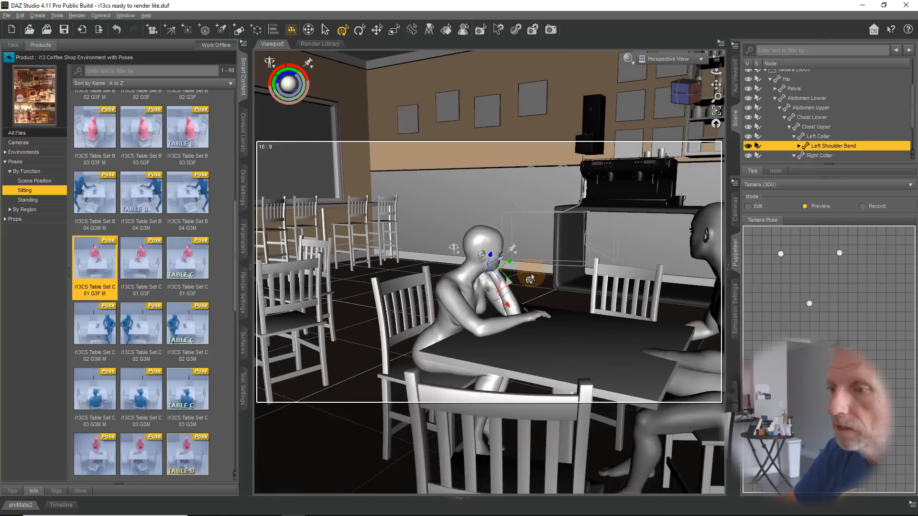
pyautogui.moveTo(530, 279); pyautogui.dragTo(476, 240, button='middle')
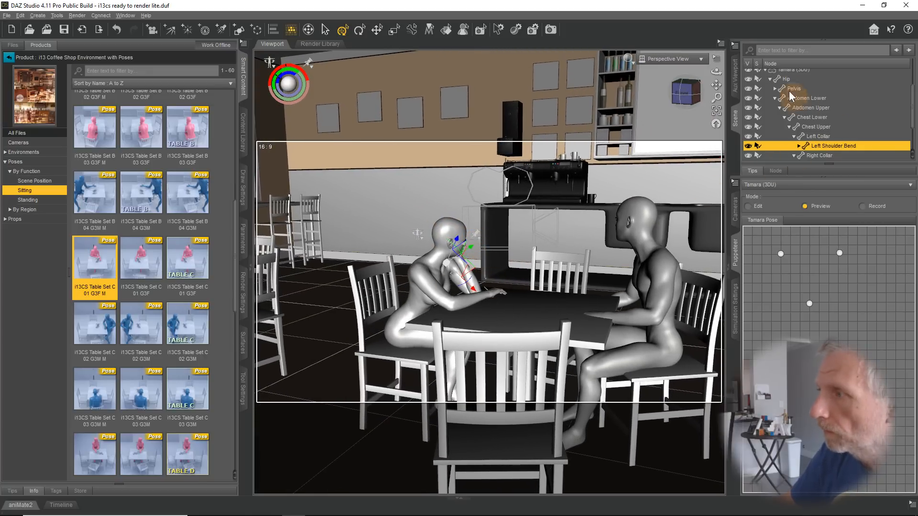
pyautogui.click(786, 69)
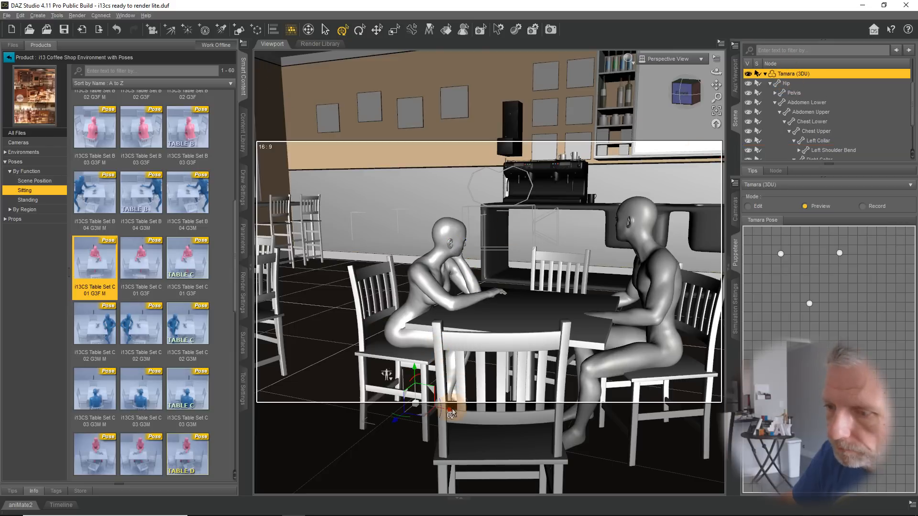
pyautogui.moveTo(451, 415); pyautogui.dragTo(437, 404)
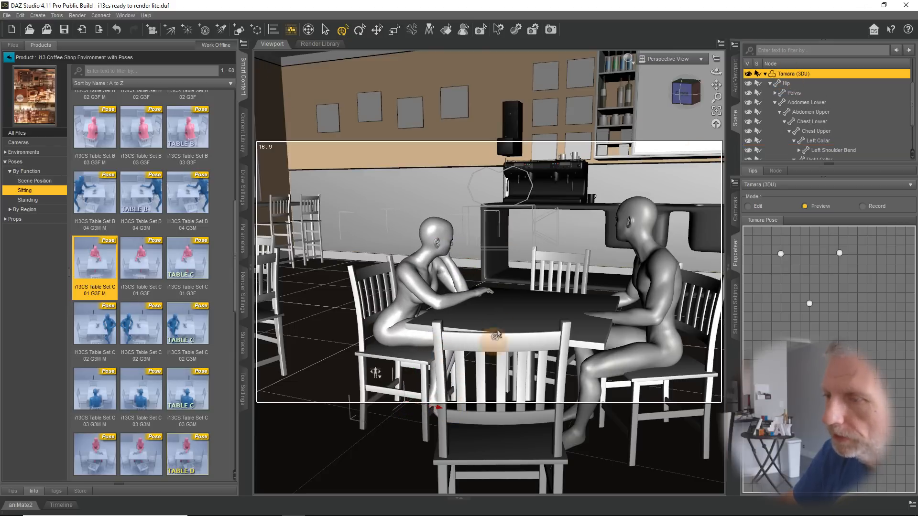
# Update Tamara's first stored Puppeteer pose with her current seated position in Edit mode.
pyautogui.keyDown('alt'); pyautogui.moveTo(459, 300); pyautogui.dragTo(512, 318); pyautogui.keyUp('alt')
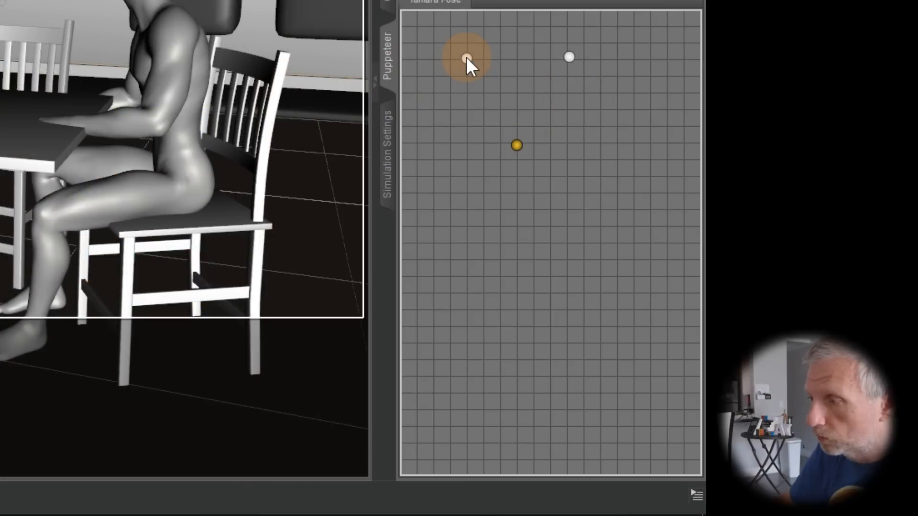
pyautogui.rightClick(466, 57)
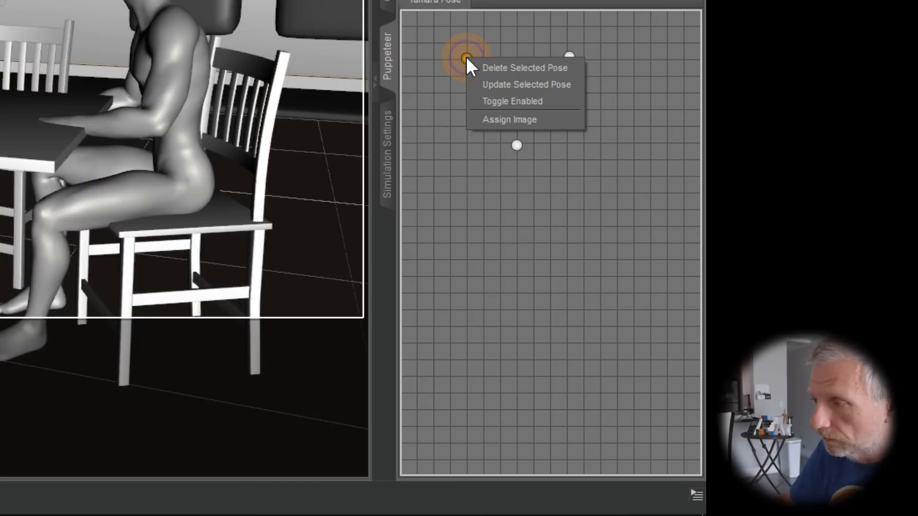
pyautogui.click(495, 85)
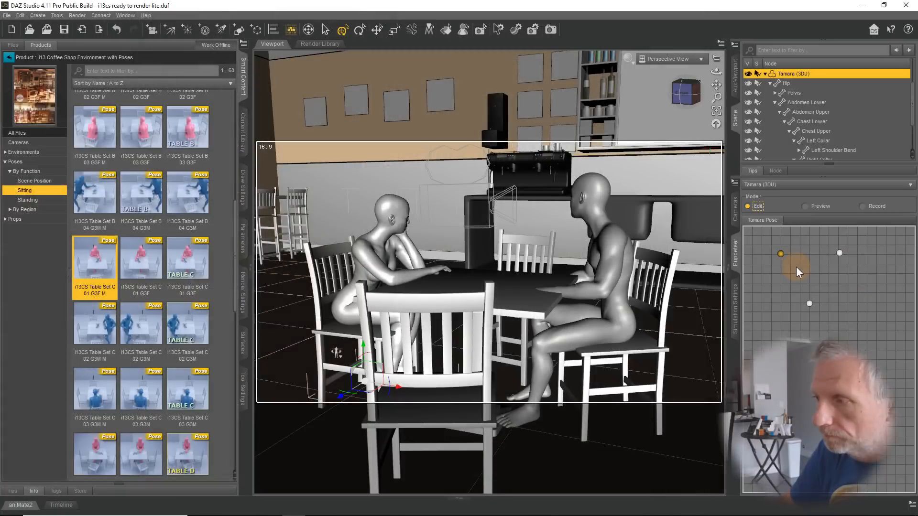
# Recall Tamara's second stored pose in Preview mode and, using the Top View, place her on the chair opposite Matt, facing him.
pyautogui.click(839, 253)
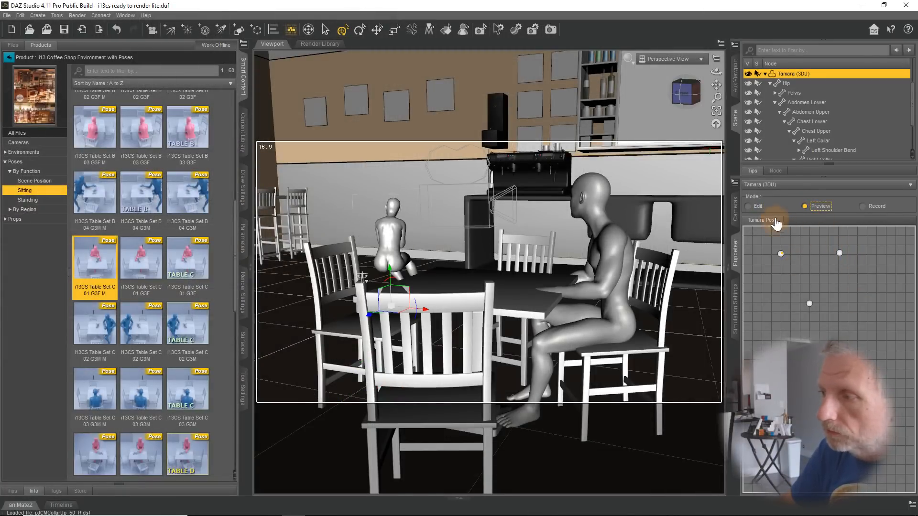
pyautogui.click(702, 59)
pyautogui.click(704, 118)
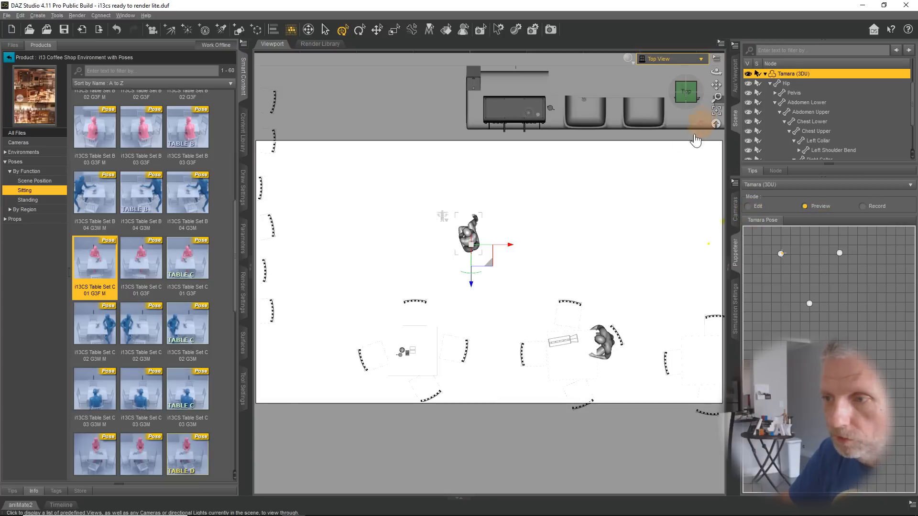
pyautogui.moveTo(491, 267); pyautogui.dragTo(508, 368)
pyautogui.click(699, 59)
pyautogui.click(698, 66)
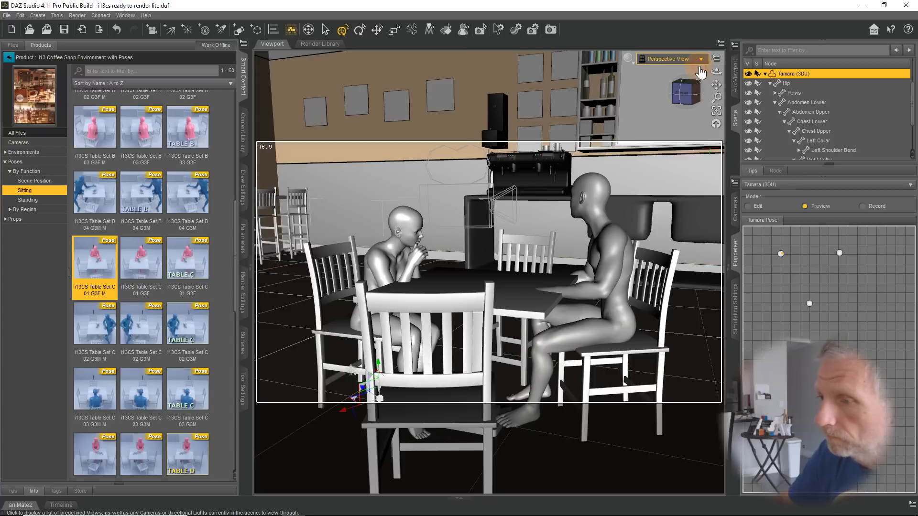
# Raise Tamara onto the chair seat and adjust her distance from the table so that her elbows reach the tabletop edge.
pyautogui.moveTo(416, 292); pyautogui.dragTo(420, 293, button='middle')
pyautogui.moveTo(508, 304); pyautogui.dragTo(452, 355, button='middle')
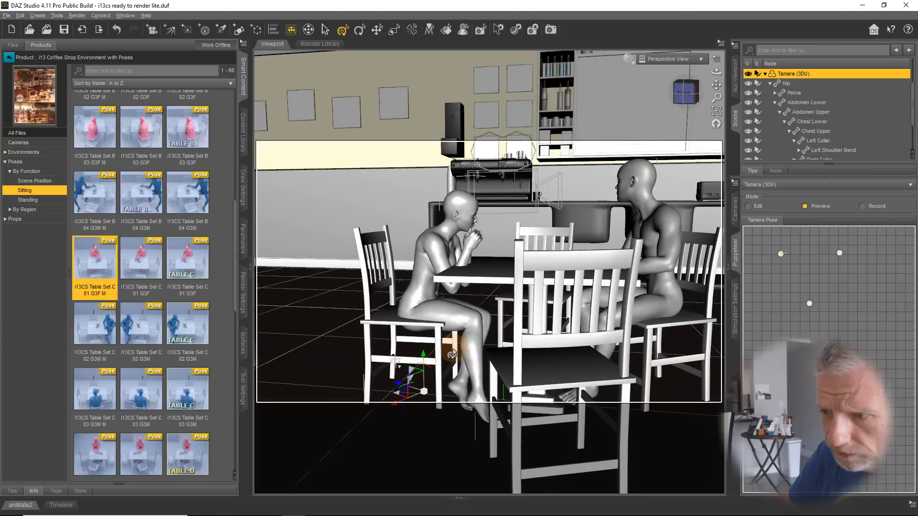
pyautogui.moveTo(423, 358)
pyautogui.mouseDown()
pyautogui.moveTo(424, 335)
pyautogui.moveTo(422, 346)
pyautogui.mouseUp()
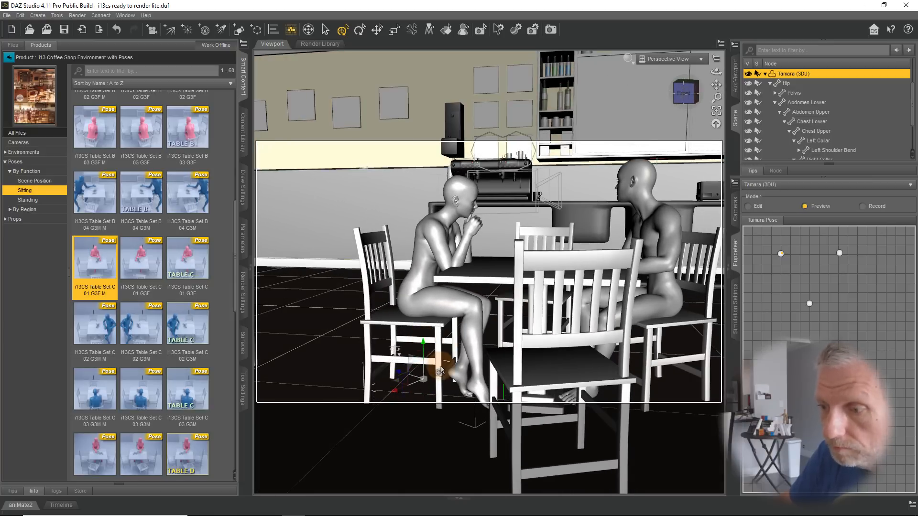
pyautogui.moveTo(396, 385); pyautogui.dragTo(386, 381)
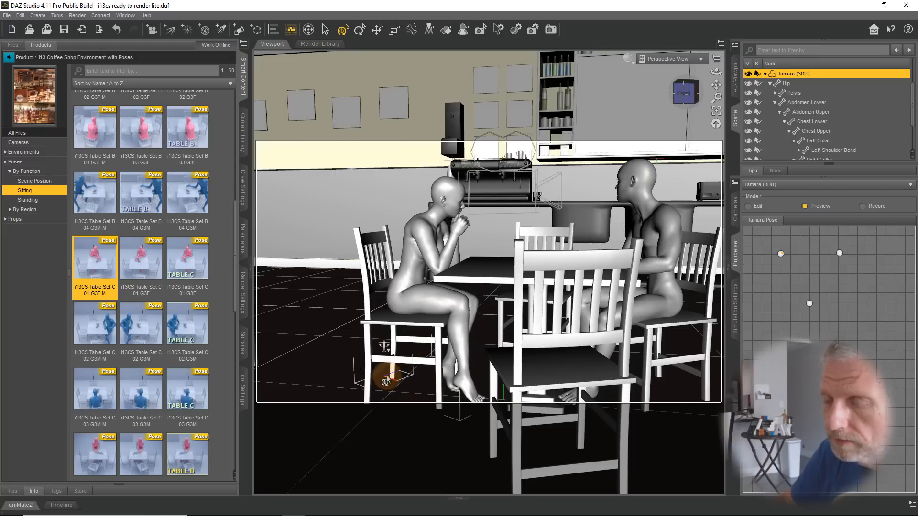
pyautogui.moveTo(489, 305); pyautogui.dragTo(459, 335, button='middle')
pyautogui.scroll(6, 487, 306)
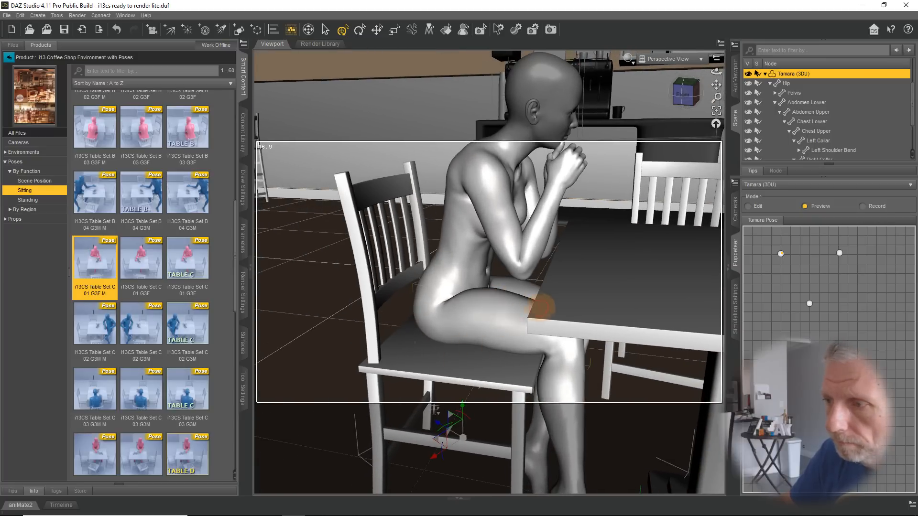
pyautogui.moveTo(540, 306); pyautogui.dragTo(510, 324, button='middle')
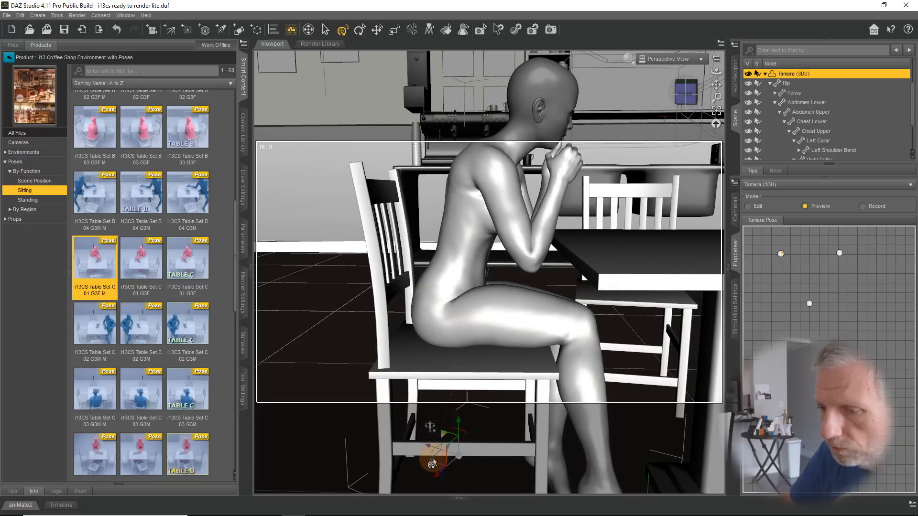
pyautogui.moveTo(432, 464); pyautogui.dragTo(469, 459)
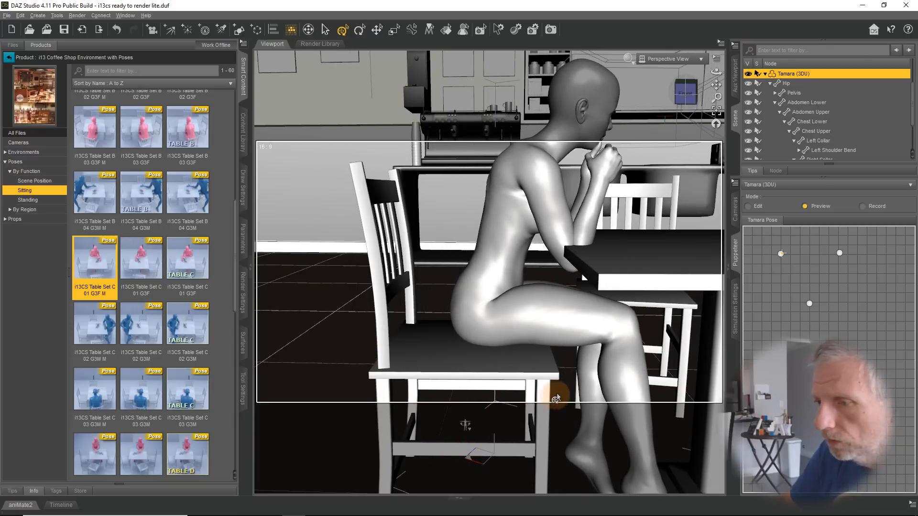
# Rotate Tamara's Right Shoulder Bend and Right Forearm Bend so that her elbow stands on the table and her hand is before her face.
pyautogui.moveTo(556, 395)
pyautogui.mouseDown(button='middle')
pyautogui.moveTo(541, 389)
pyautogui.moveTo(560, 385)
pyautogui.mouseUp(button='middle')
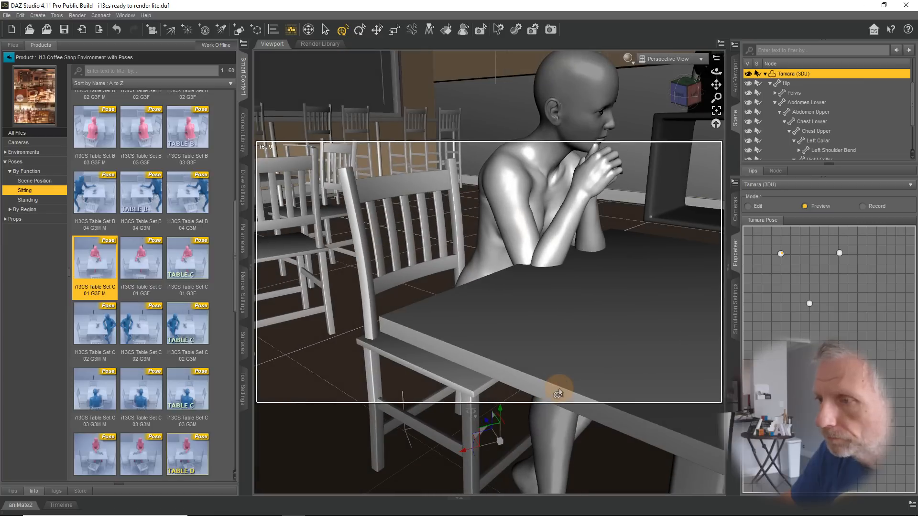
pyautogui.click(514, 234)
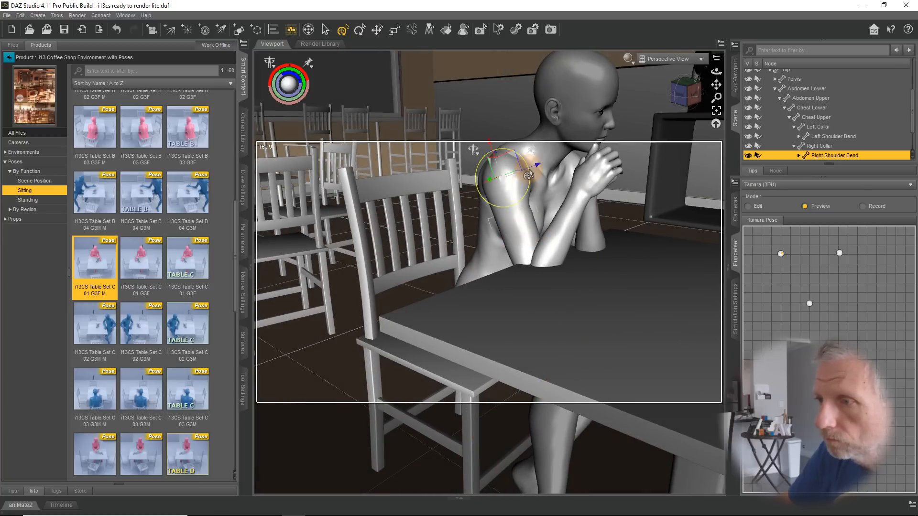
pyautogui.moveTo(528, 175); pyautogui.dragTo(528, 168)
pyautogui.moveTo(510, 242); pyautogui.dragTo(514, 242, button='middle')
pyautogui.click(473, 208)
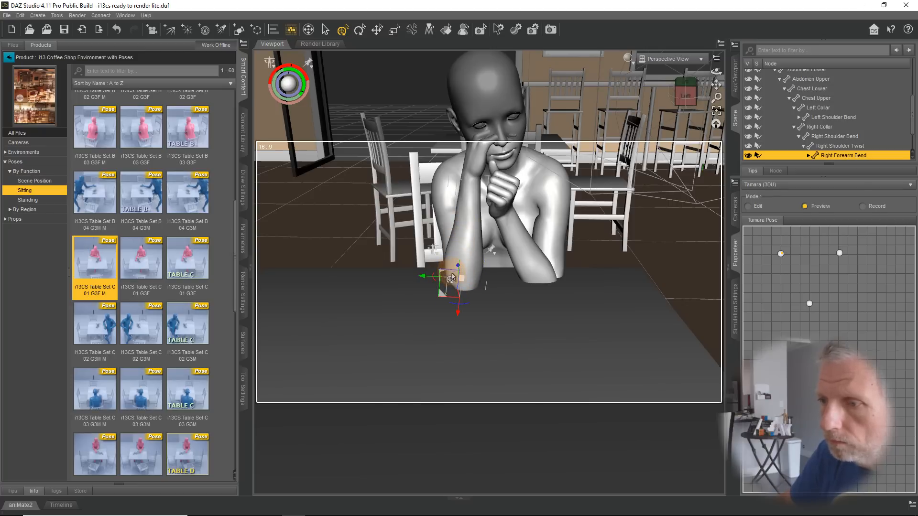
pyautogui.moveTo(518, 291); pyautogui.dragTo(502, 294, button='middle')
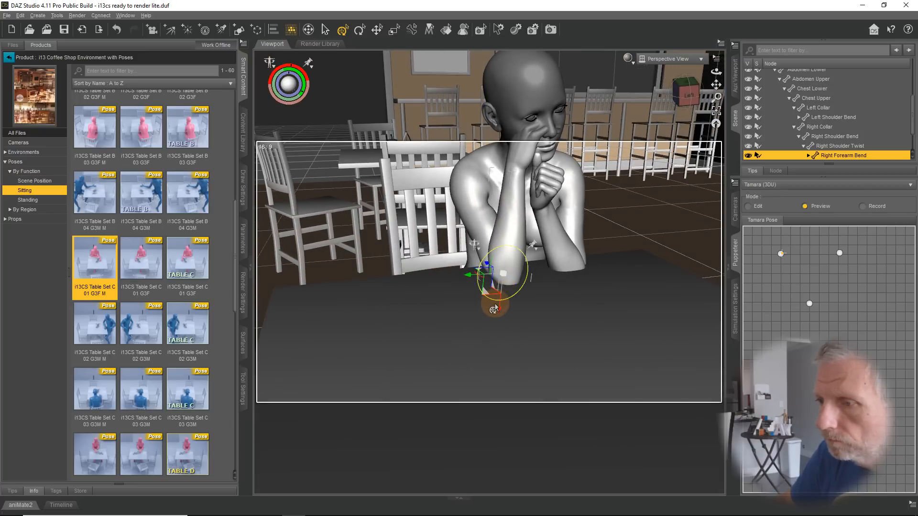
pyautogui.moveTo(496, 304); pyautogui.dragTo(474, 306)
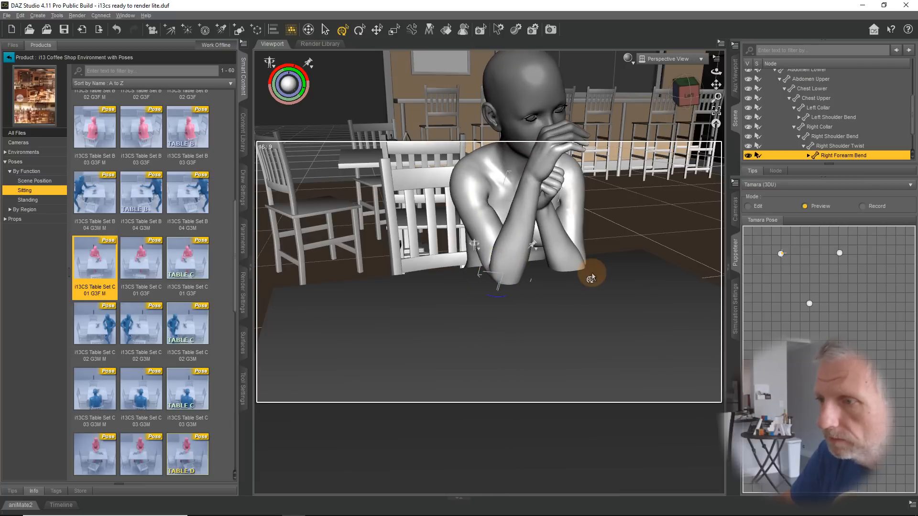
# Rotate Tamara's Left Shoulder Bend so that her left elbow points outward over the table with her hand near her chin.
pyautogui.moveTo(492, 292); pyautogui.dragTo(515, 252, button='middle')
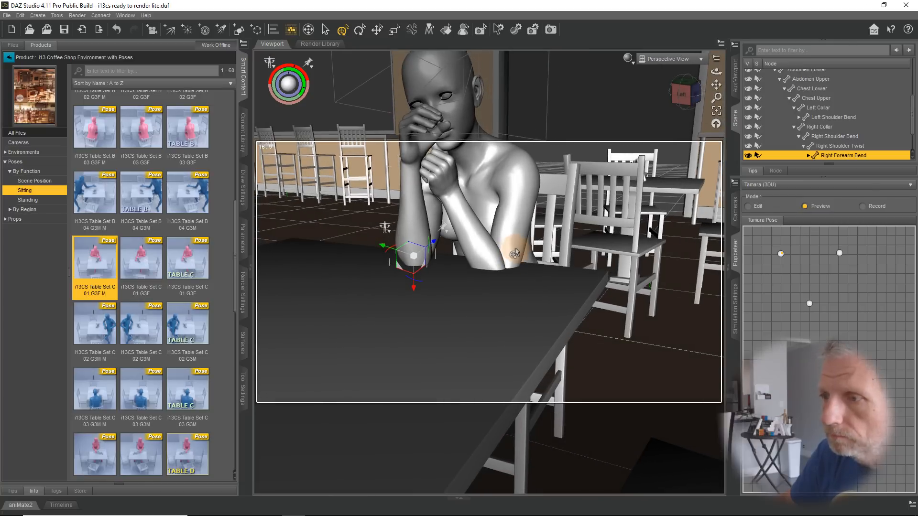
pyautogui.click(525, 223)
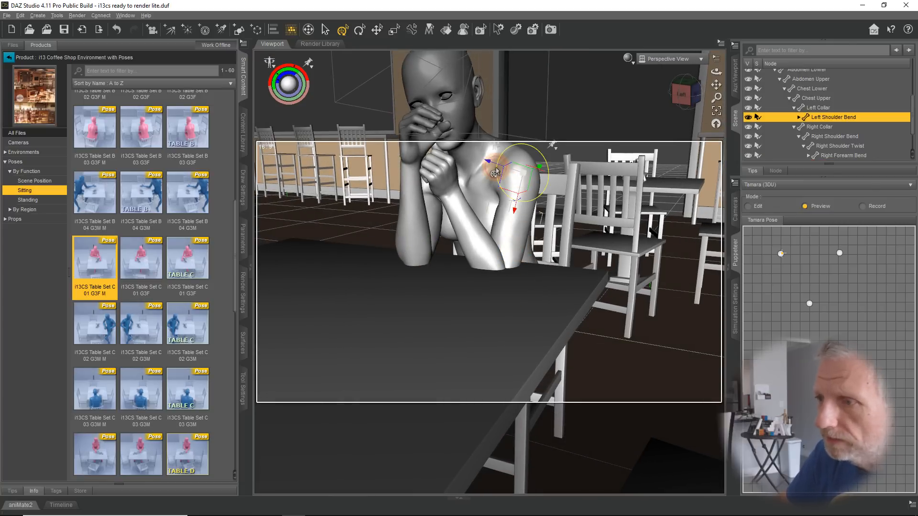
pyautogui.moveTo(495, 172); pyautogui.dragTo(540, 199)
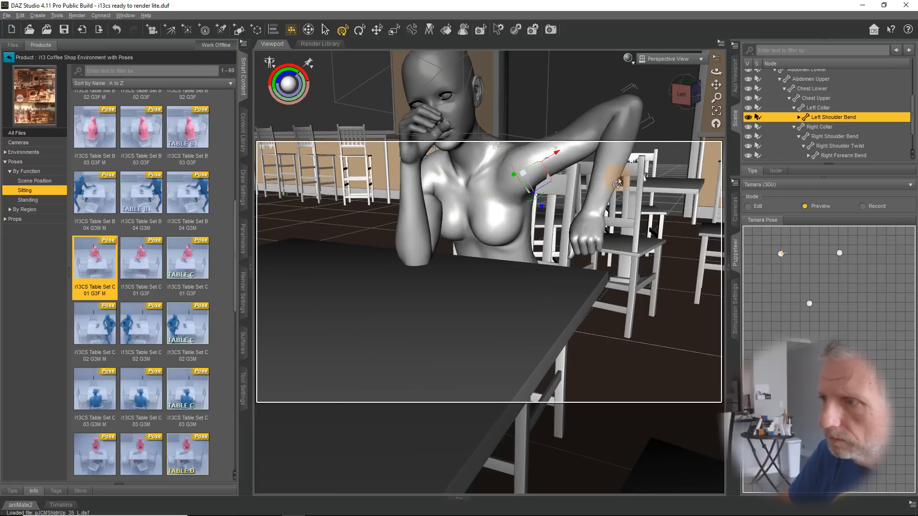
pyautogui.moveTo(612, 184); pyautogui.dragTo(566, 213)
pyautogui.hotkey('ctrl', 'z')
pyautogui.hotkey('ctrl', 'y')
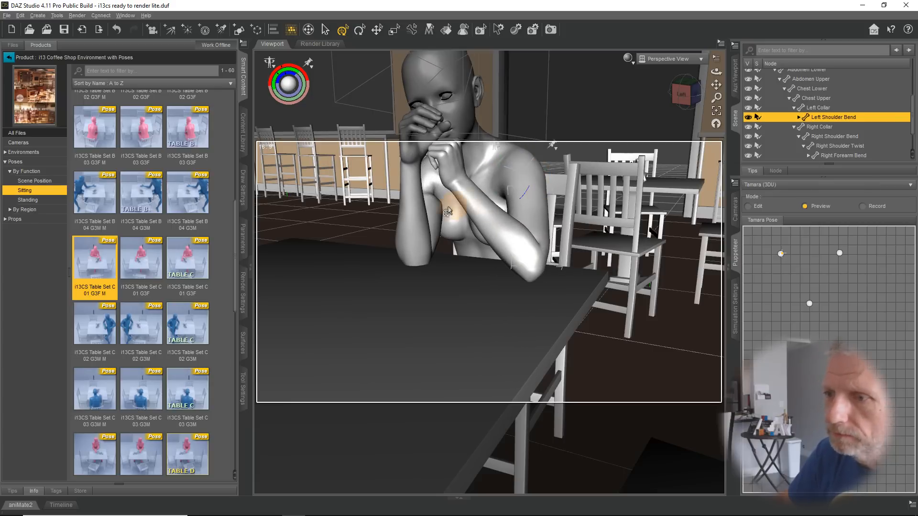
# Adjust Tamara's Right Shoulder Bend rotation and update her second stored Puppeteer pose with the result.
pyautogui.click(431, 213)
pyautogui.keyDown('alt'); pyautogui.moveTo(431, 214); pyautogui.dragTo(430, 207); pyautogui.keyUp('alt')
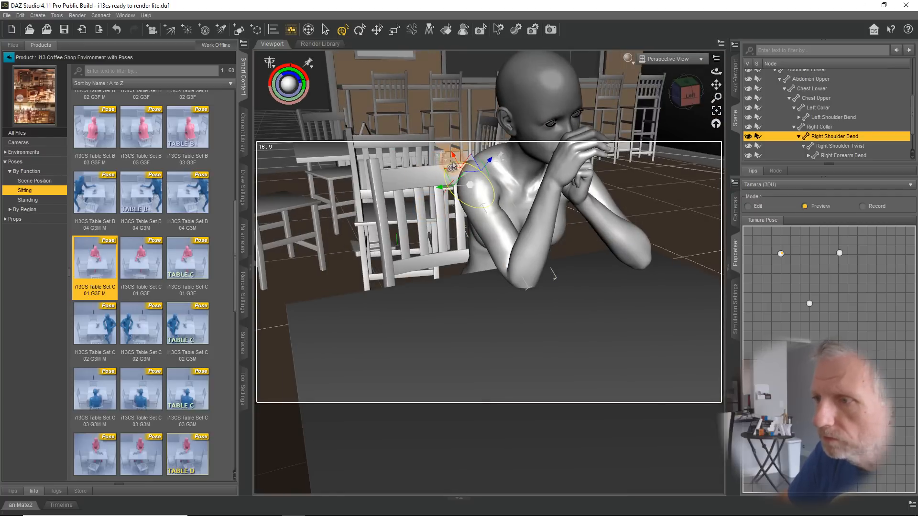
pyautogui.moveTo(453, 167); pyautogui.dragTo(511, 249)
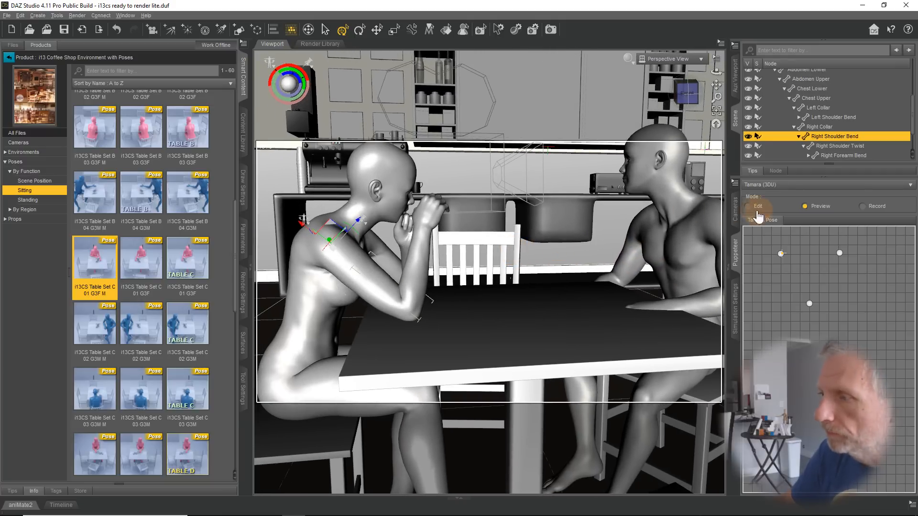
pyautogui.rightClick(840, 255)
pyautogui.click(860, 271)
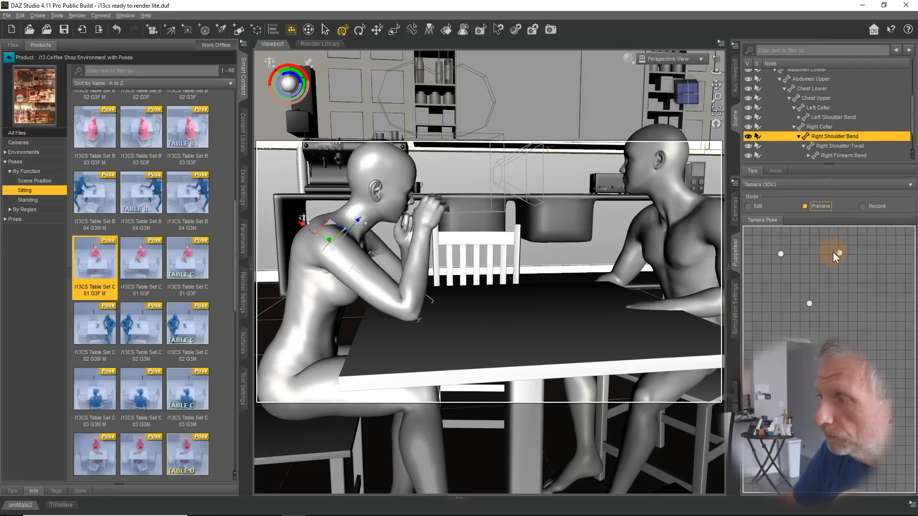
# Apply Tamara's third stored pose in the Puppeteer preview and show the scene in Top View.
pyautogui.moveTo(836, 258); pyautogui.dragTo(809, 307)
pyautogui.scroll(-5, 560, 234)
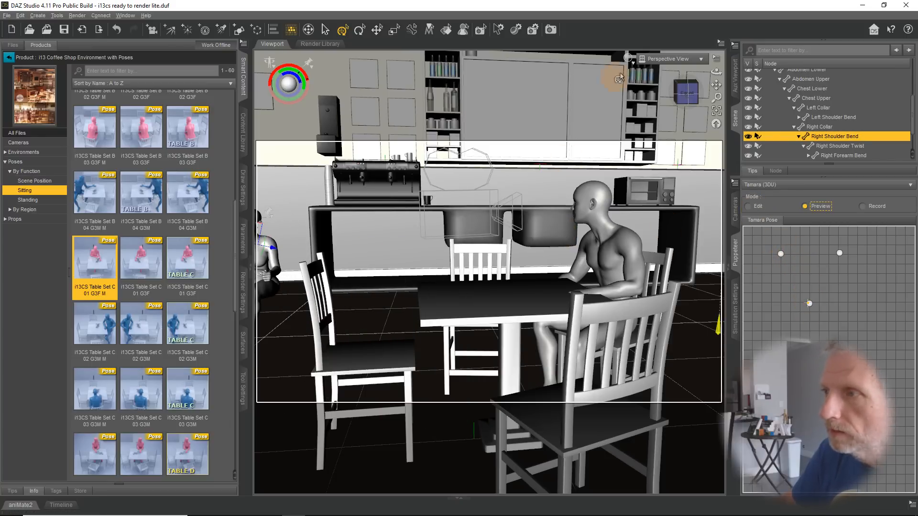
pyautogui.click(689, 58)
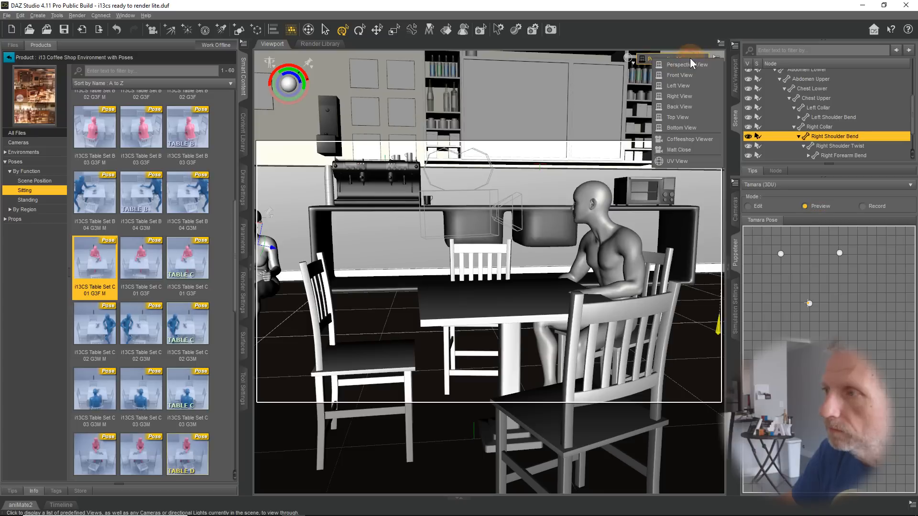
pyautogui.click(696, 119)
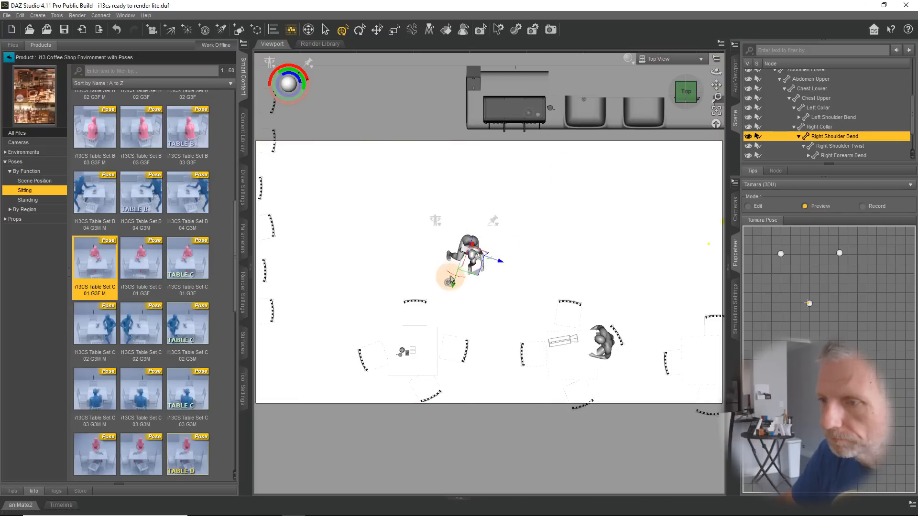
# Move the whole Tamara figure to the chair opposite Matt and rotate her to face him across the table.
pyautogui.moveTo(449, 281); pyautogui.dragTo(545, 372)
pyautogui.hotkey('ctrl', 'z')
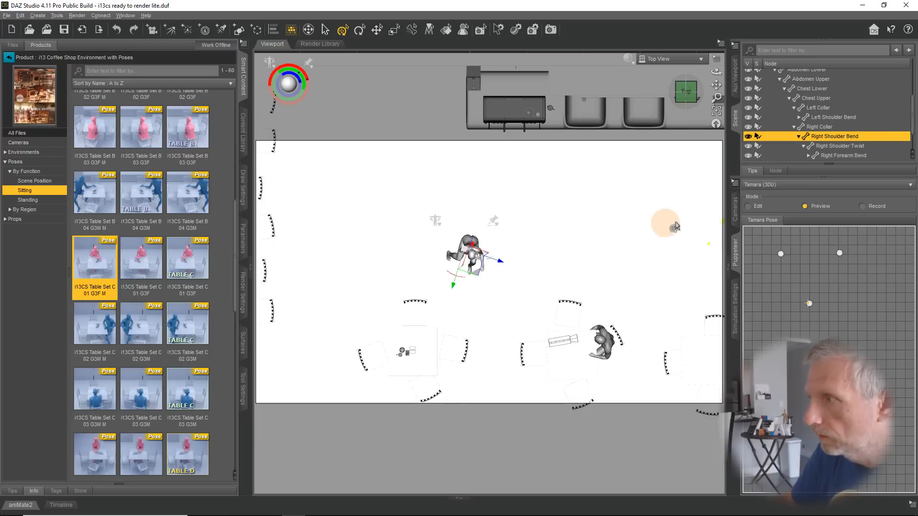
pyautogui.scroll(3, 828, 136)
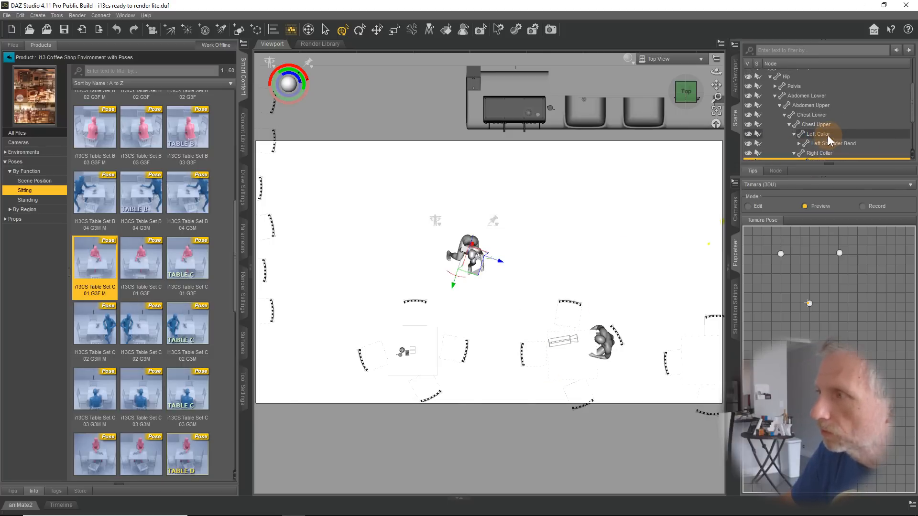
pyautogui.click(798, 122)
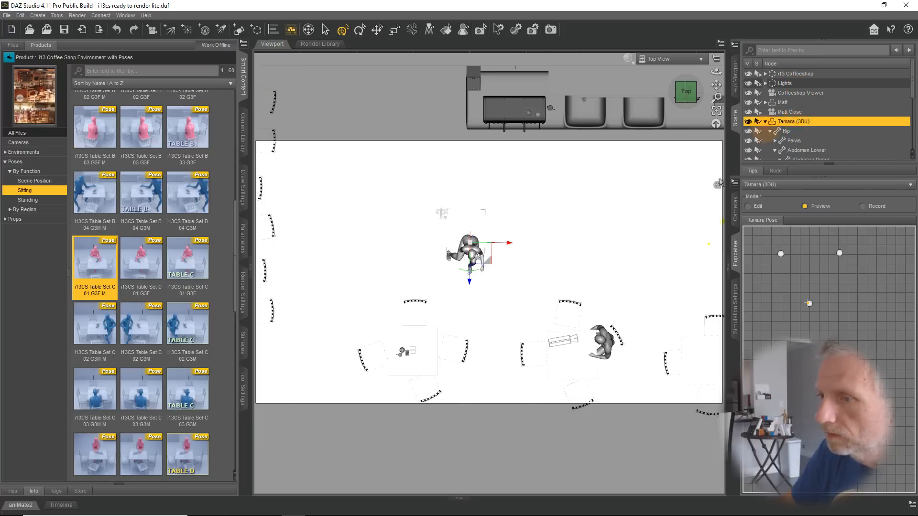
pyautogui.moveTo(487, 263); pyautogui.dragTo(554, 376)
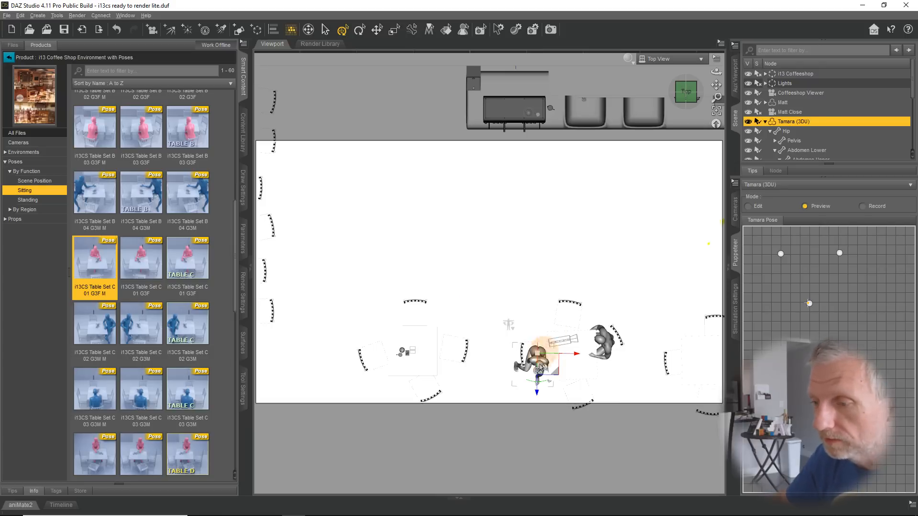
pyautogui.moveTo(531, 385); pyautogui.dragTo(572, 335)
# In Perspective View, raise Tamara onto the chair seat and shift her back from the table edge.
pyautogui.click(701, 59)
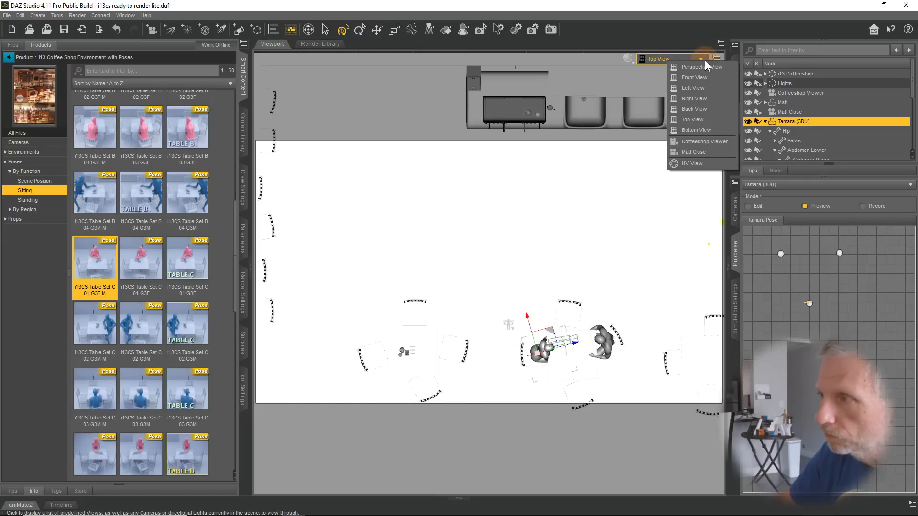
pyautogui.click(705, 66)
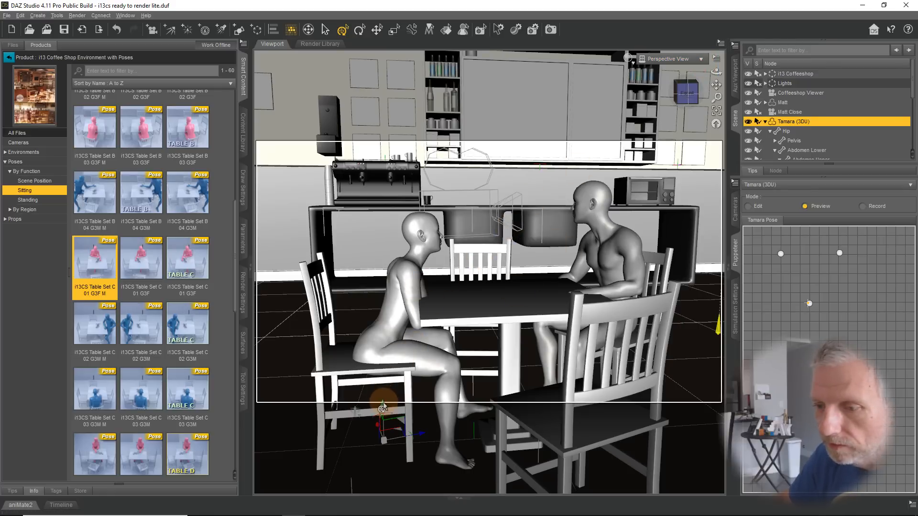
pyautogui.moveTo(384, 405); pyautogui.dragTo(382, 393)
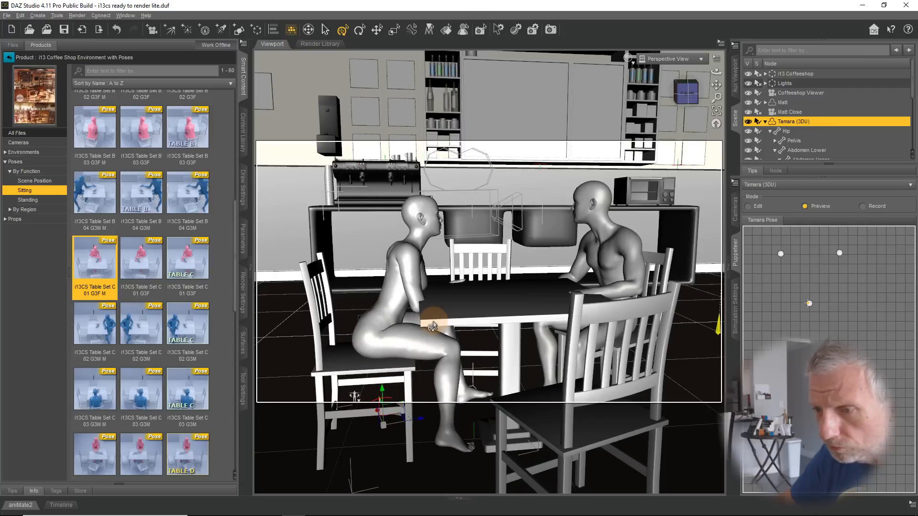
pyautogui.moveTo(414, 319); pyautogui.dragTo(411, 324, button='middle')
pyautogui.scroll(1, 410, 328)
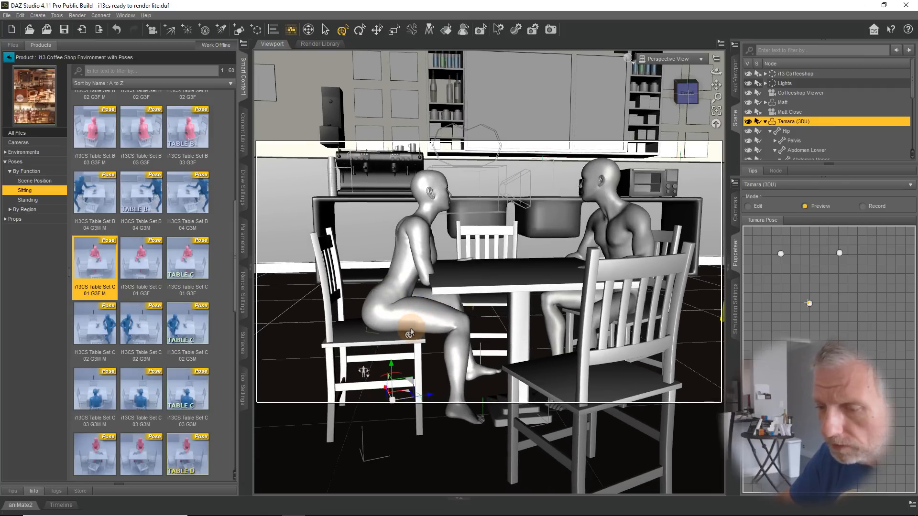
pyautogui.scroll(2, 411, 328)
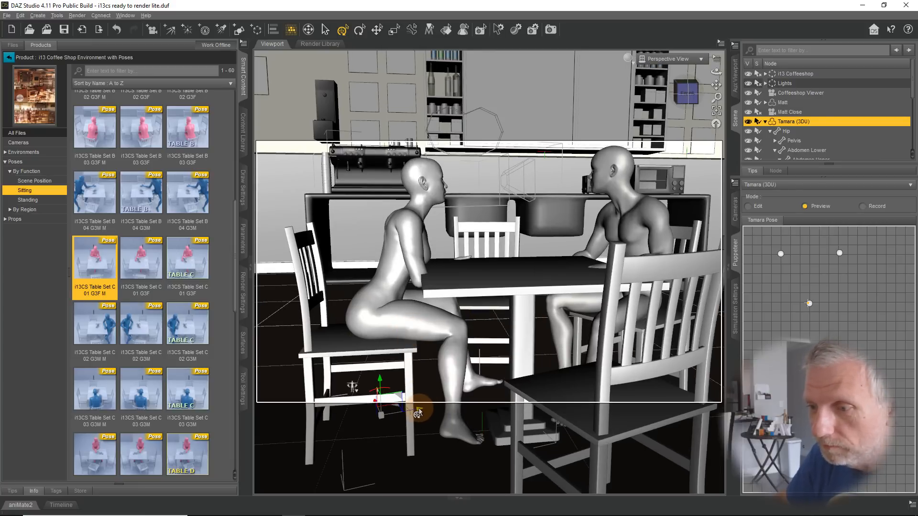
pyautogui.moveTo(415, 412); pyautogui.dragTo(410, 409)
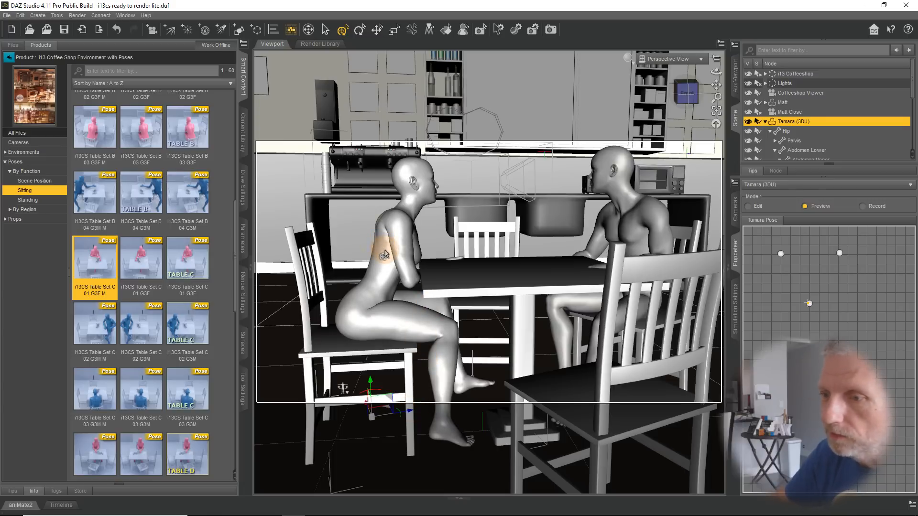
# Bend Tamara's Abdomen Upper back to straighten her torso and move the whole figure slightly closer to the table.
pyautogui.click(381, 282)
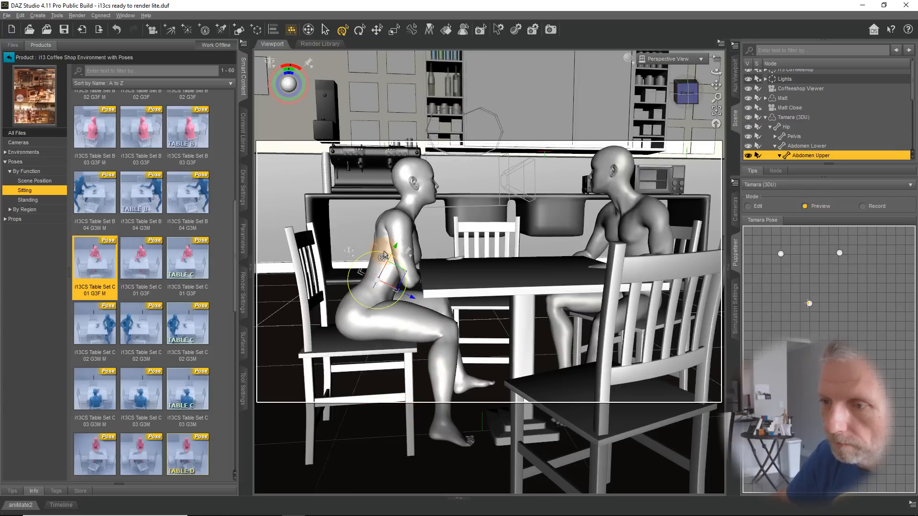
pyautogui.moveTo(381, 255); pyautogui.dragTo(384, 258)
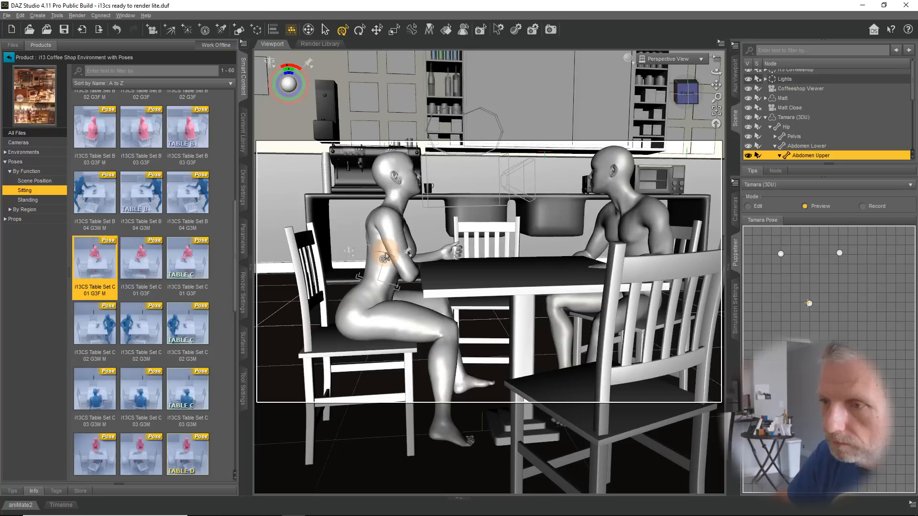
pyautogui.click(381, 332)
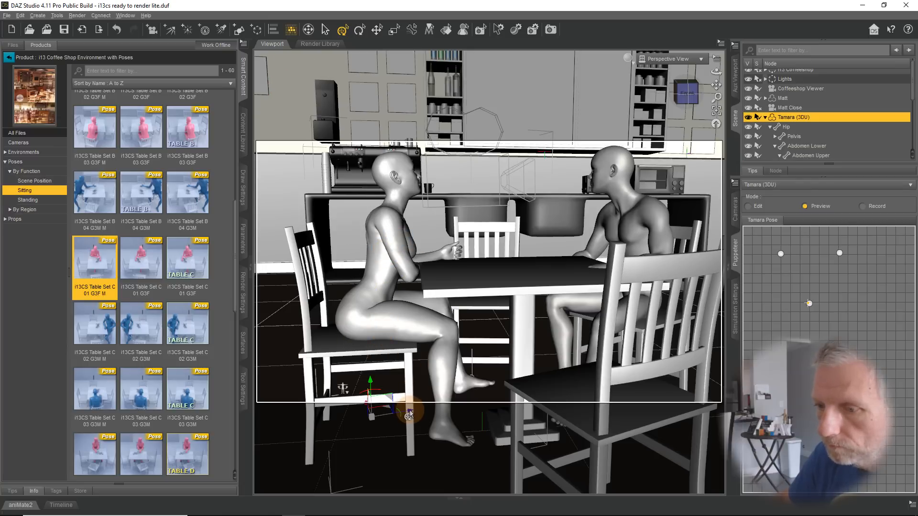
pyautogui.moveTo(413, 412); pyautogui.dragTo(417, 412)
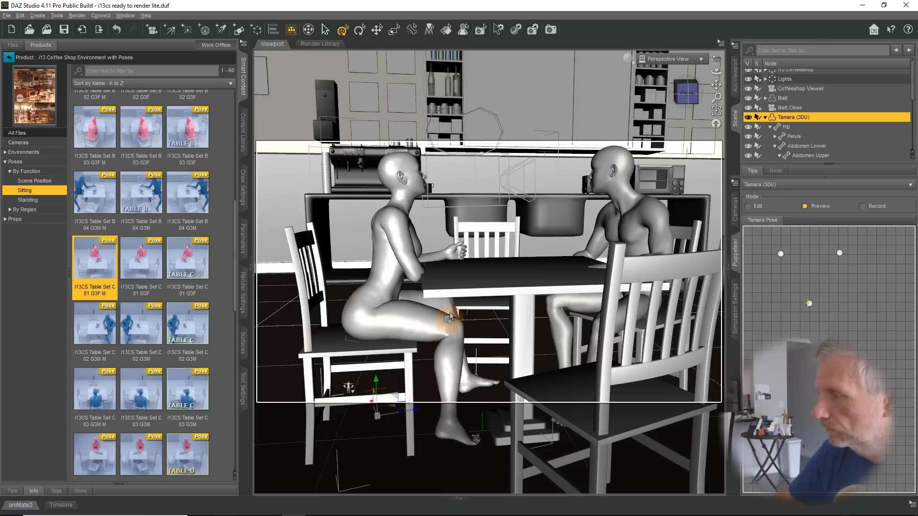
# Rotate Tamara's Right Shoulder Bend so that her right forearm rests on the tabletop.
pyautogui.moveTo(514, 313); pyautogui.dragTo(494, 297, button='middle')
pyautogui.scroll(5, 505, 267)
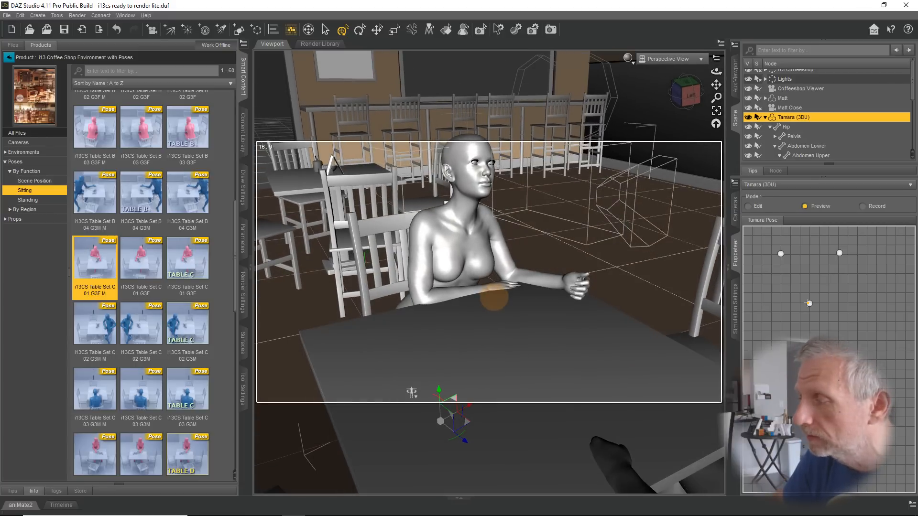
pyautogui.click(424, 269)
pyautogui.moveTo(441, 255)
pyautogui.mouseDown(button='middle')
pyautogui.moveTo(498, 273)
pyautogui.moveTo(443, 254)
pyautogui.mouseUp(button='middle')
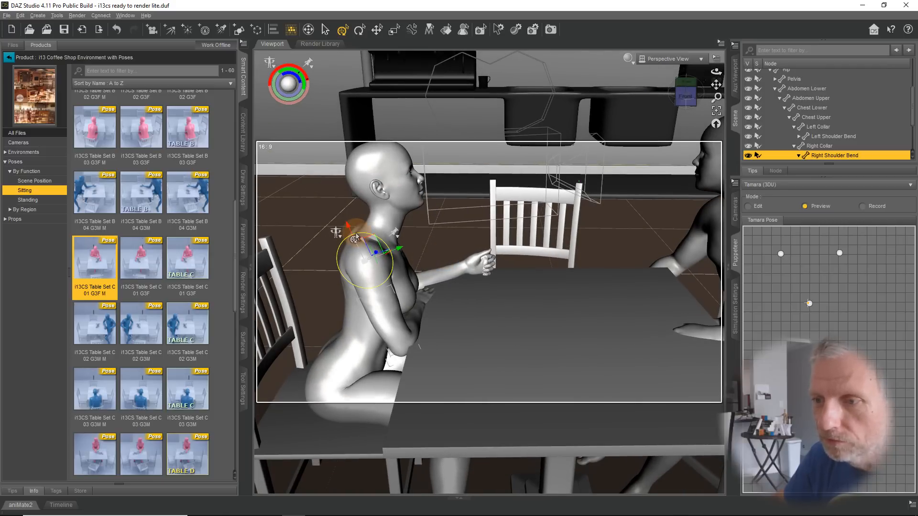
pyautogui.moveTo(353, 237); pyautogui.dragTo(540, 356)
# Rotate Tamara's Left Shoulder Bend to lift her left forearm above the tabletop.
pyautogui.moveTo(502, 349); pyautogui.dragTo(536, 353, button='middle')
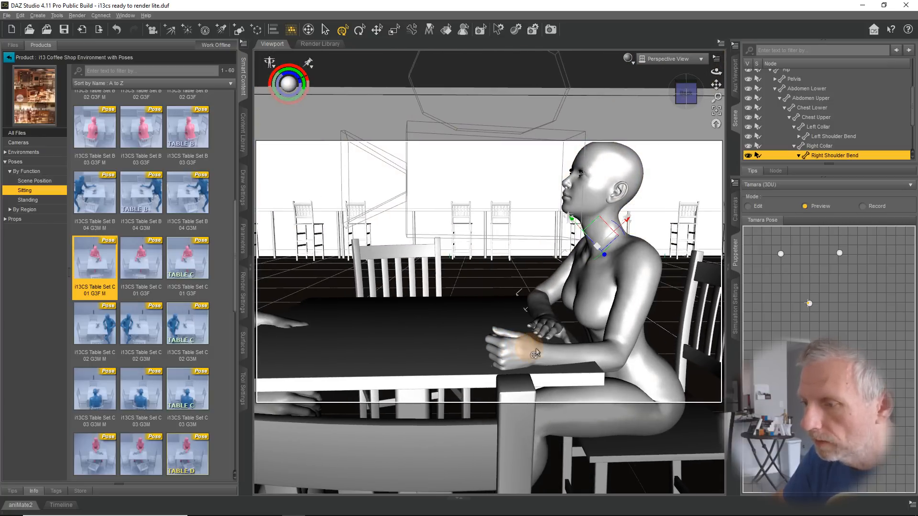
pyautogui.click(632, 337)
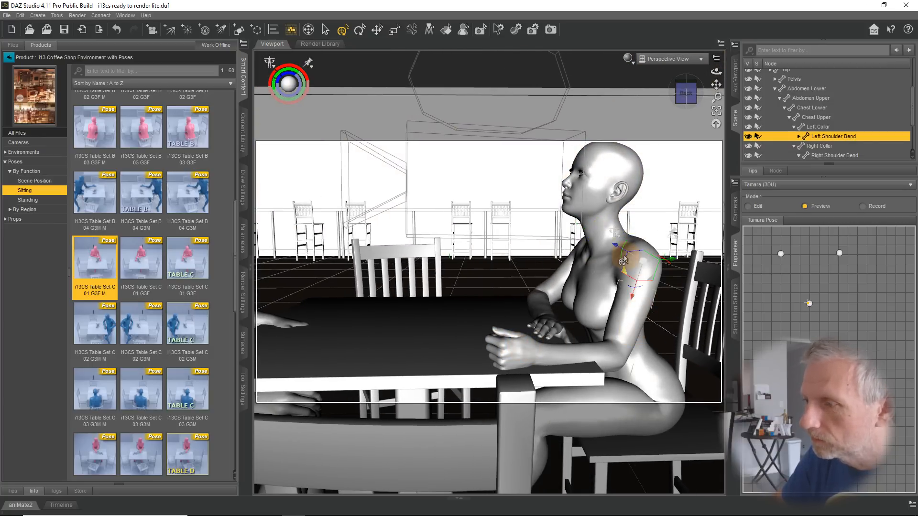
pyautogui.moveTo(620, 260); pyautogui.dragTo(623, 257)
# Select the whole Tamara figure and fine-tune her distance from the table.
pyautogui.moveTo(442, 291); pyautogui.dragTo(411, 284, button='middle')
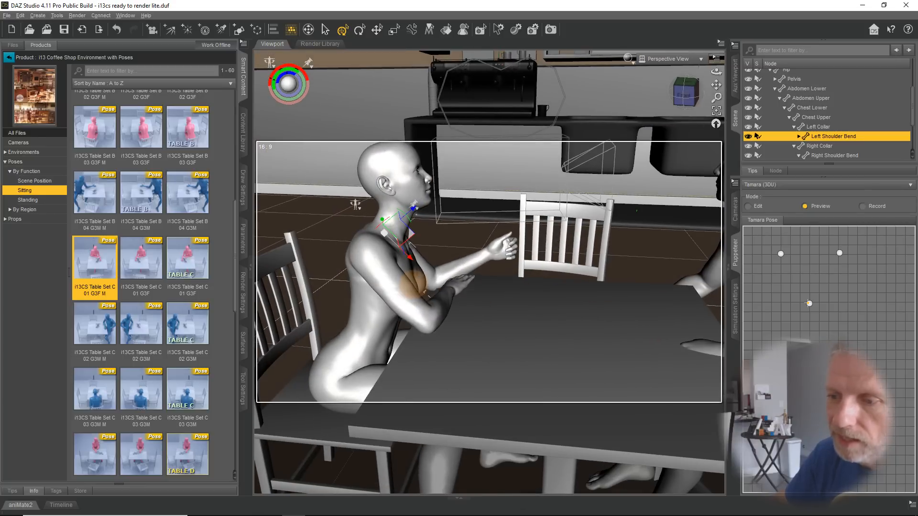
pyautogui.click(354, 341)
pyautogui.scroll(-3, 352, 341)
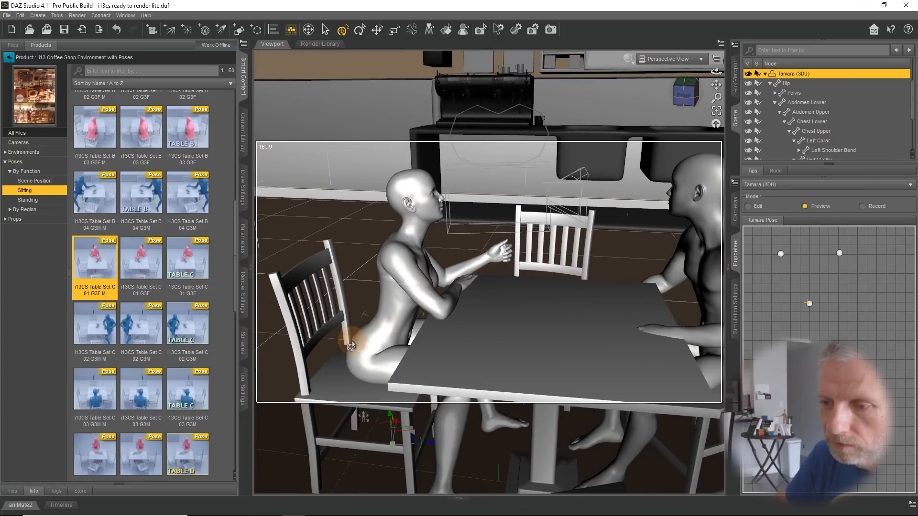
pyautogui.moveTo(351, 341); pyautogui.dragTo(371, 360, button='middle')
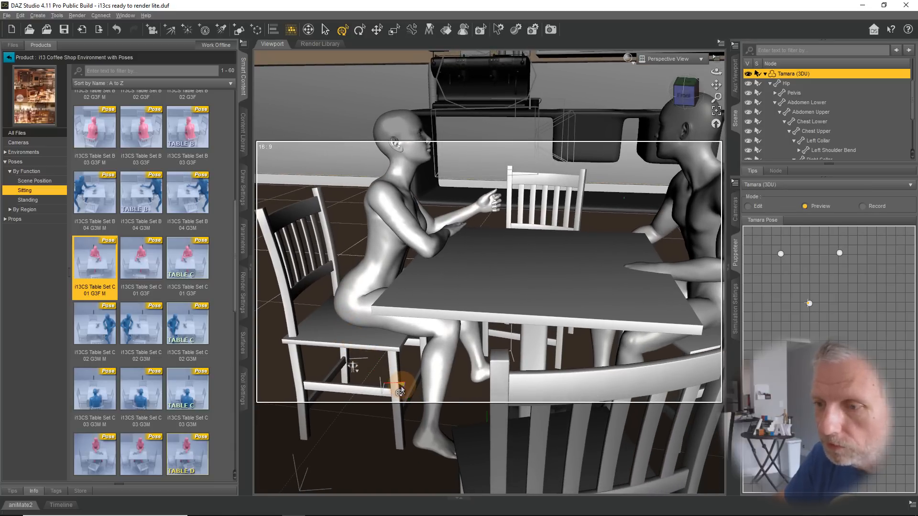
pyautogui.moveTo(401, 389); pyautogui.dragTo(396, 394)
# Update Tamara's third stored Puppeteer pose with her corrected seat position and arms.
pyautogui.moveTo(424, 362); pyautogui.dragTo(567, 365, button='middle')
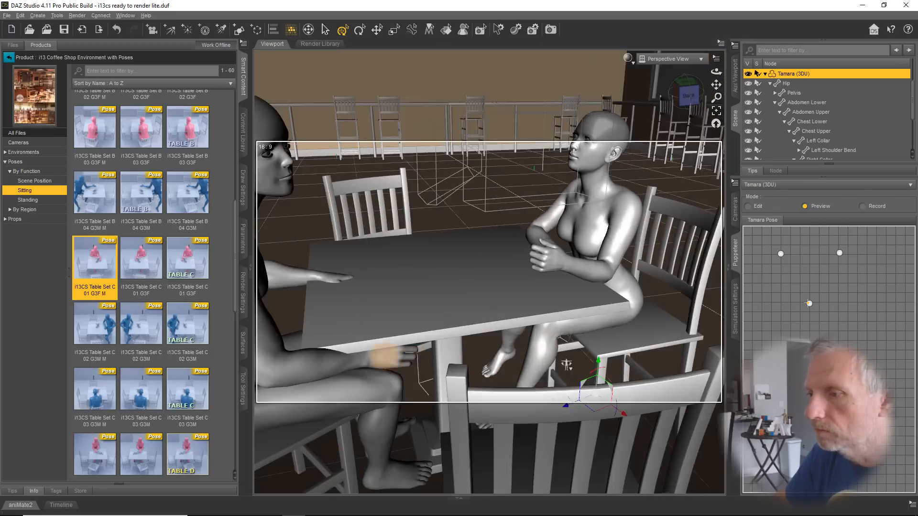
pyautogui.moveTo(387, 357); pyautogui.dragTo(431, 360, button='middle')
pyautogui.scroll(-3, 455, 342)
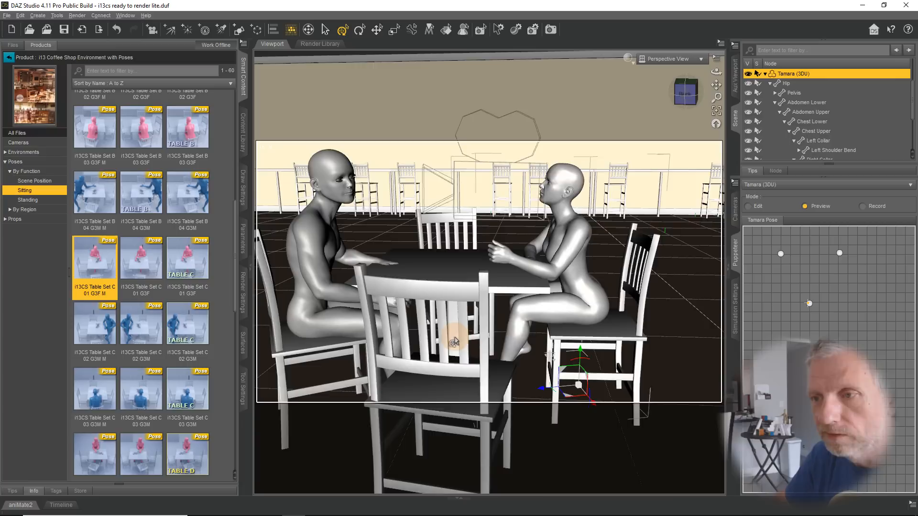
pyautogui.scroll(-2, 454, 341)
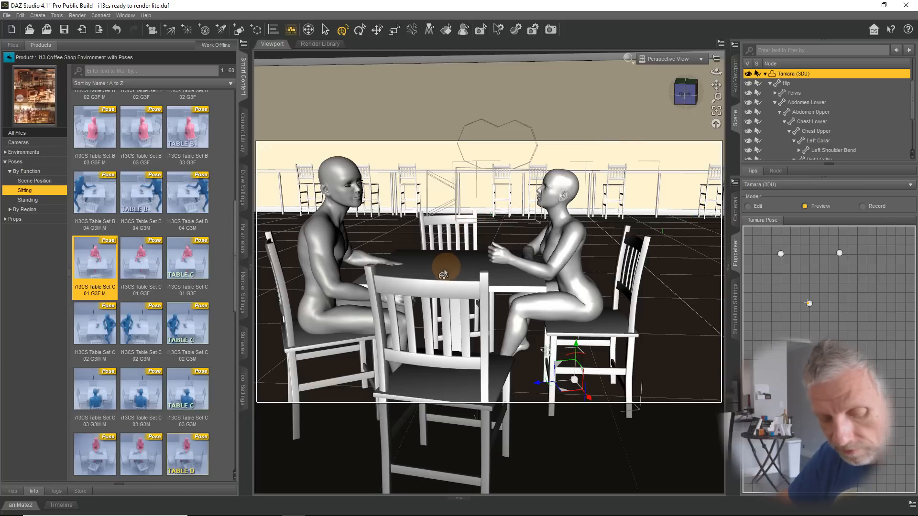
pyautogui.moveTo(438, 276)
pyautogui.mouseDown(button='middle')
pyautogui.moveTo(449, 275)
pyautogui.moveTo(439, 276)
pyautogui.mouseUp(button='middle')
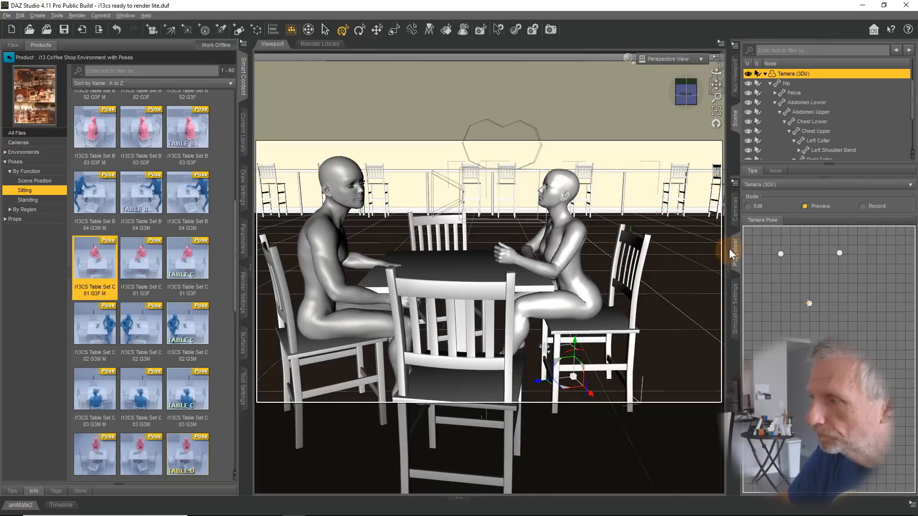
pyautogui.rightClick(809, 305)
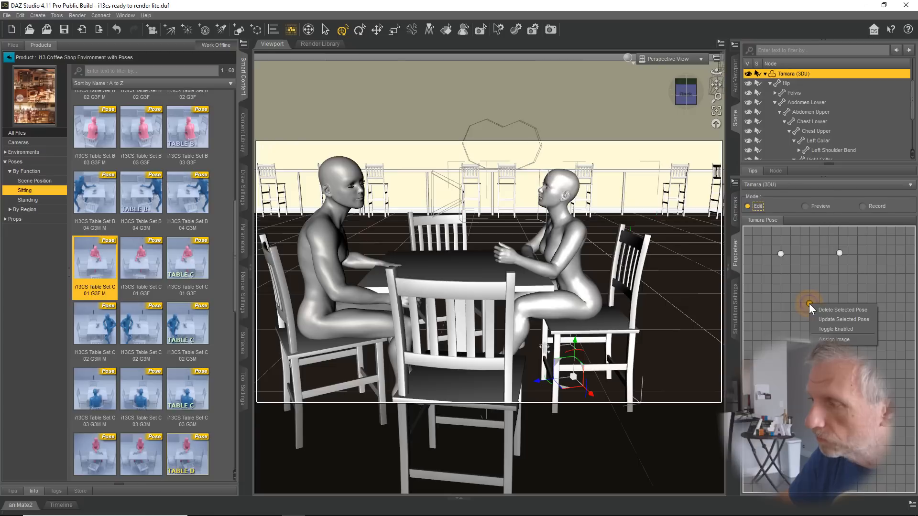
pyautogui.click(834, 321)
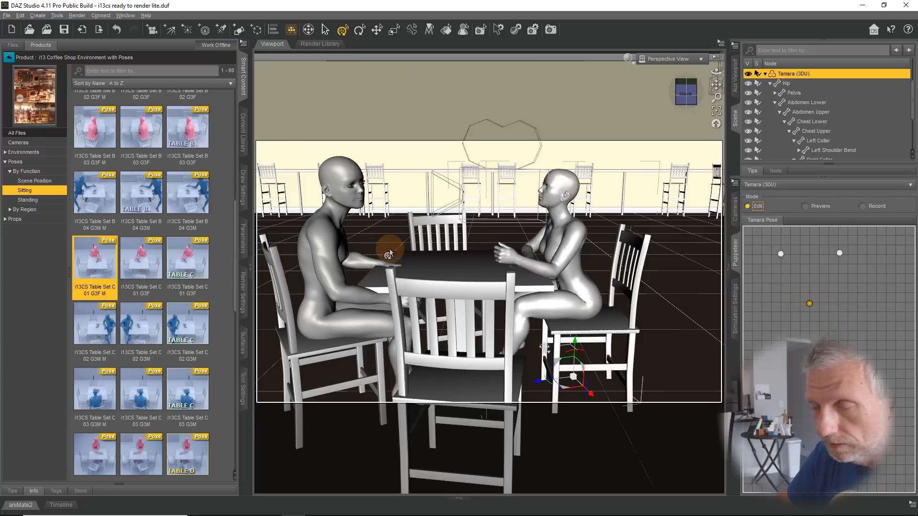
# Preview Tamara close up from across the table while blending from her first stored Puppeteer pose to the third.
pyautogui.moveTo(390, 250); pyautogui.dragTo(488, 228, button='middle')
pyautogui.scroll(4, 445, 265)
pyautogui.scroll(-2, 444, 263)
pyautogui.scroll(5, 487, 252)
pyautogui.scroll(-5, 487, 253)
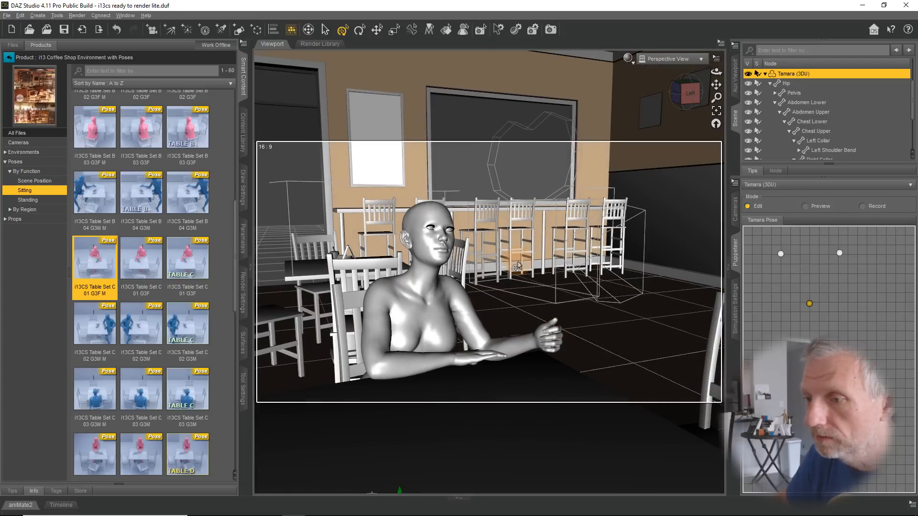
pyautogui.moveTo(371, 491); pyautogui.dragTo(356, 393, button='middle')
pyautogui.moveTo(537, 300); pyautogui.dragTo(533, 350, button='middle')
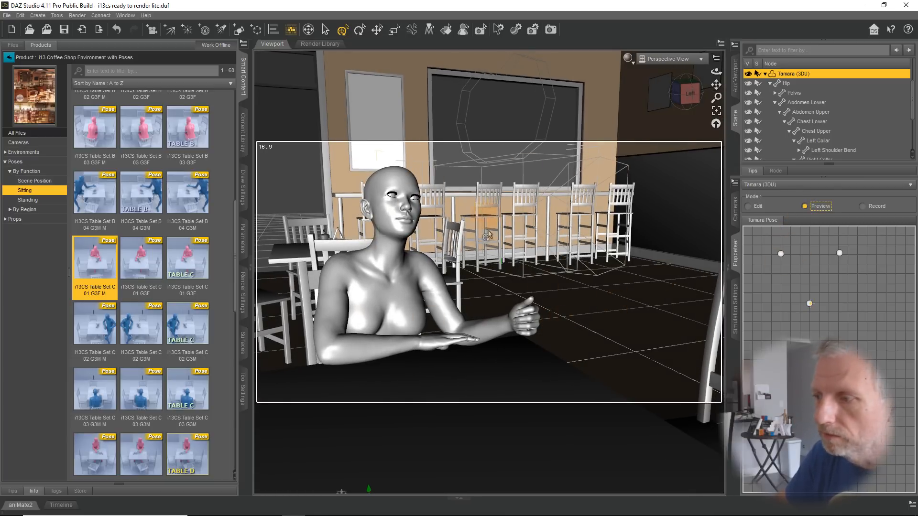
pyautogui.scroll(2, 488, 247)
pyautogui.moveTo(477, 244); pyautogui.dragTo(483, 248, button='middle')
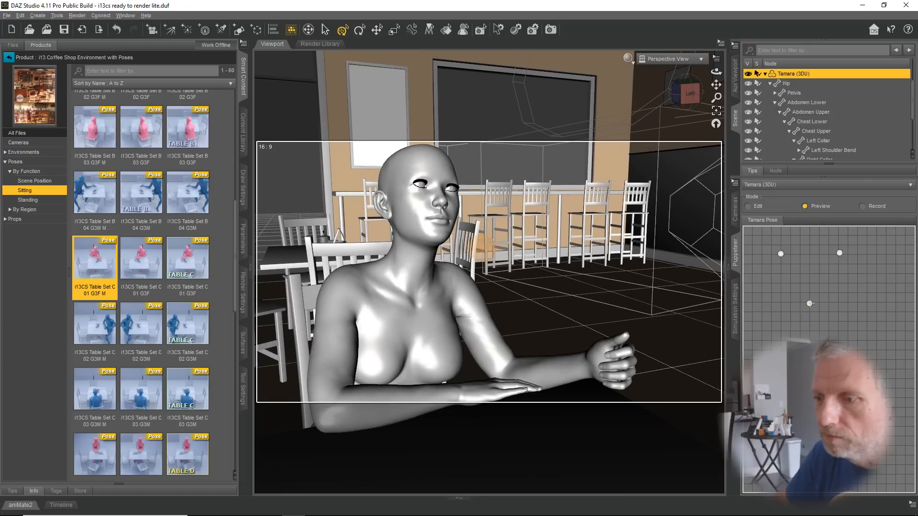
pyautogui.moveTo(778, 253); pyautogui.dragTo(809, 303)
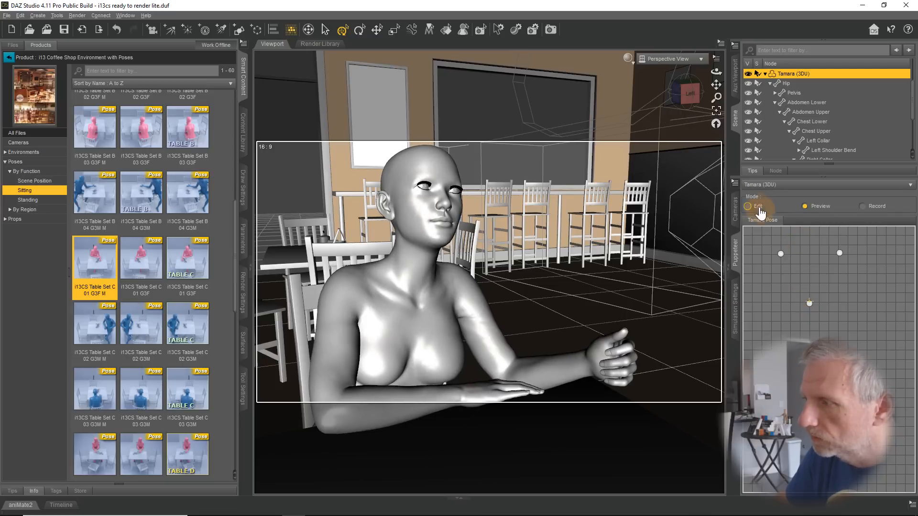
# Add a Puppeteer layer named Tamara Expressions for the Tamara figure.
pyautogui.click(736, 183)
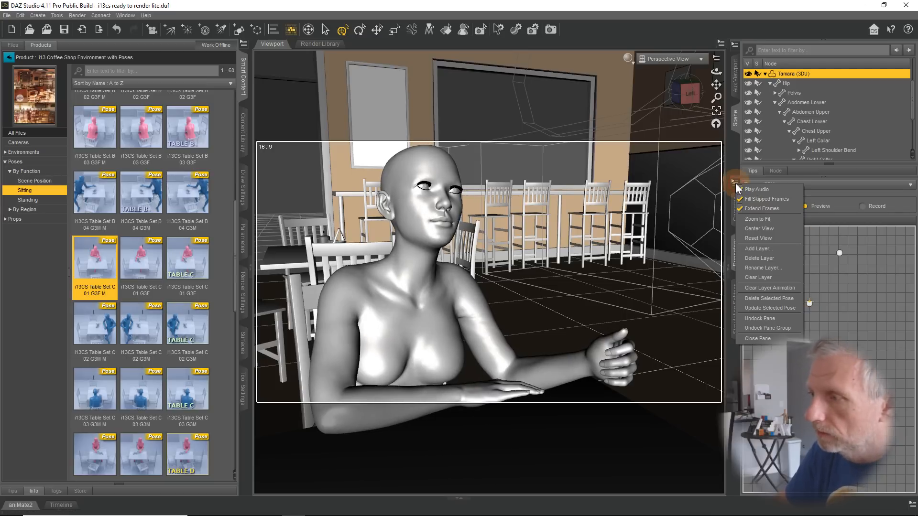
pyautogui.click(784, 246)
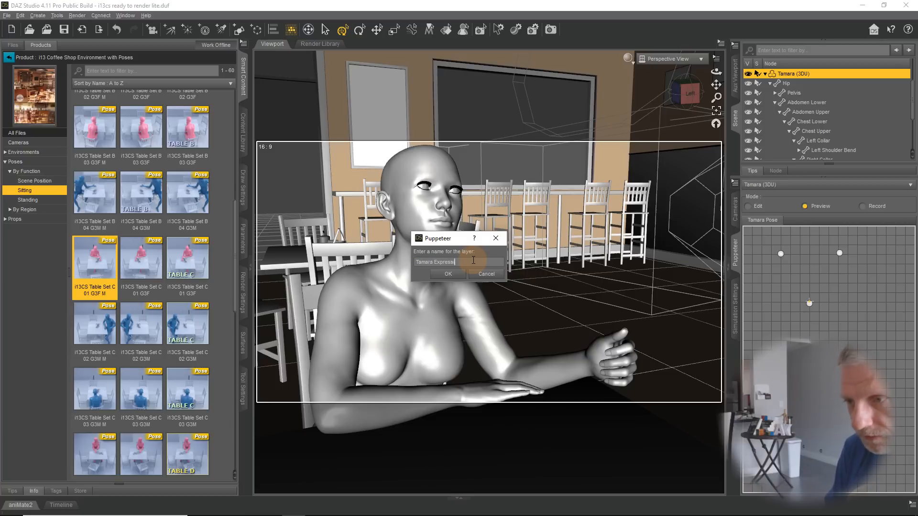
pyautogui.press('Return')
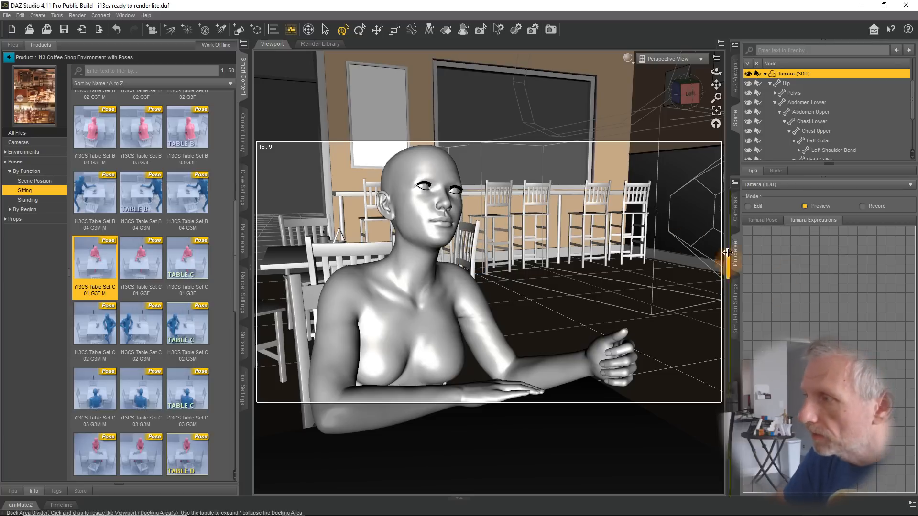
# Select Tamara's head and examine its i13 Stylish expression controls, trying the Coy 08 expression.
pyautogui.rightClick(427, 168)
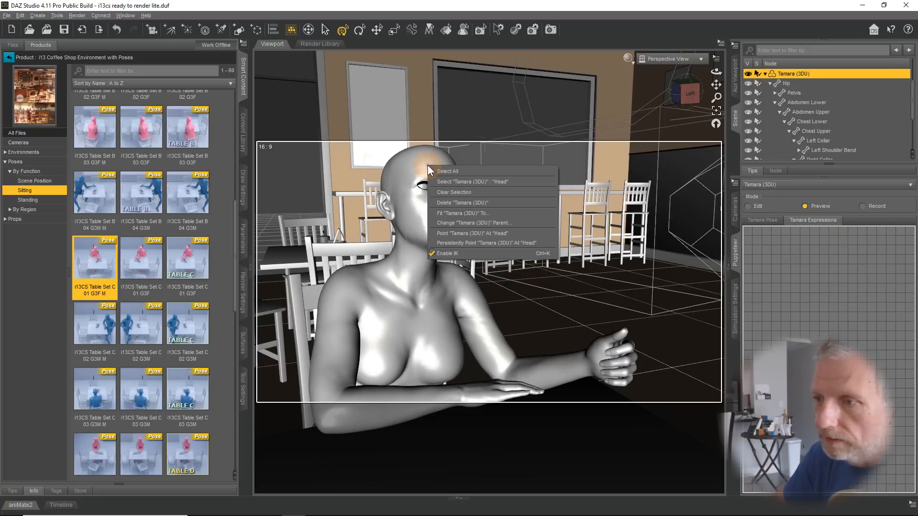
pyautogui.click(469, 185)
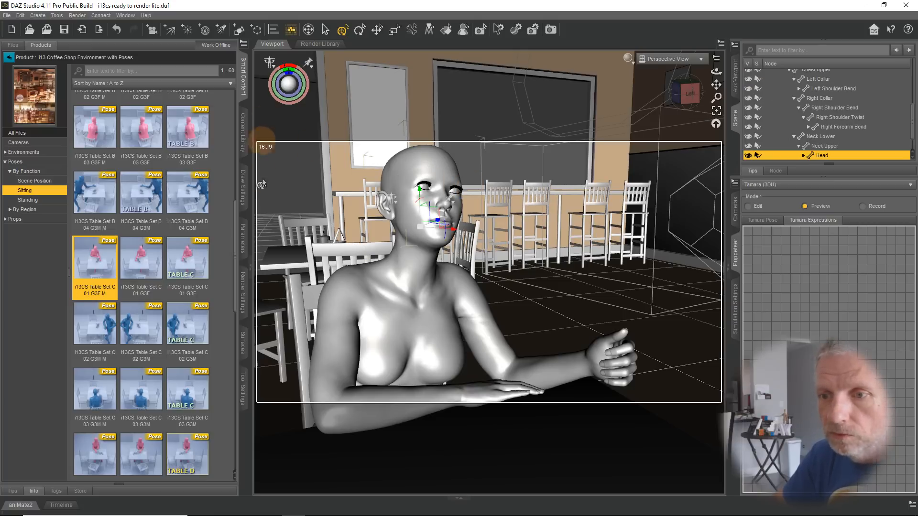
pyautogui.click(242, 238)
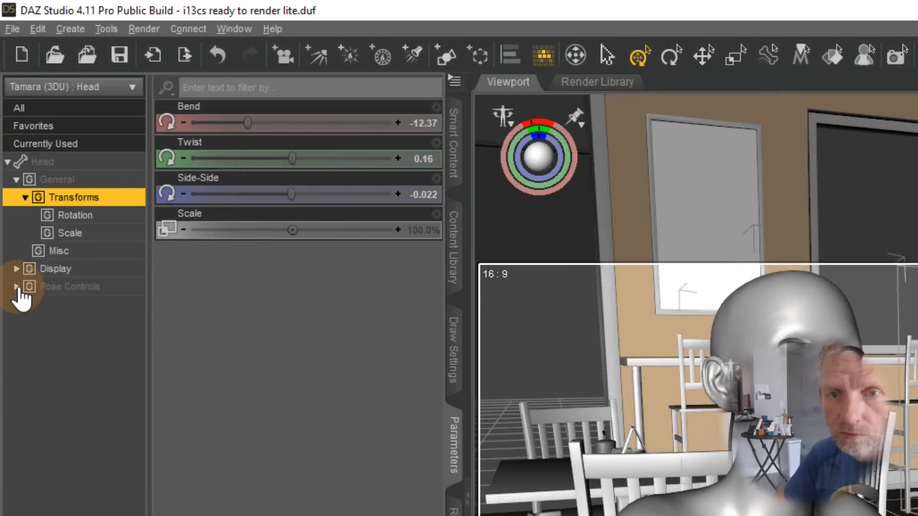
pyautogui.click(9, 154)
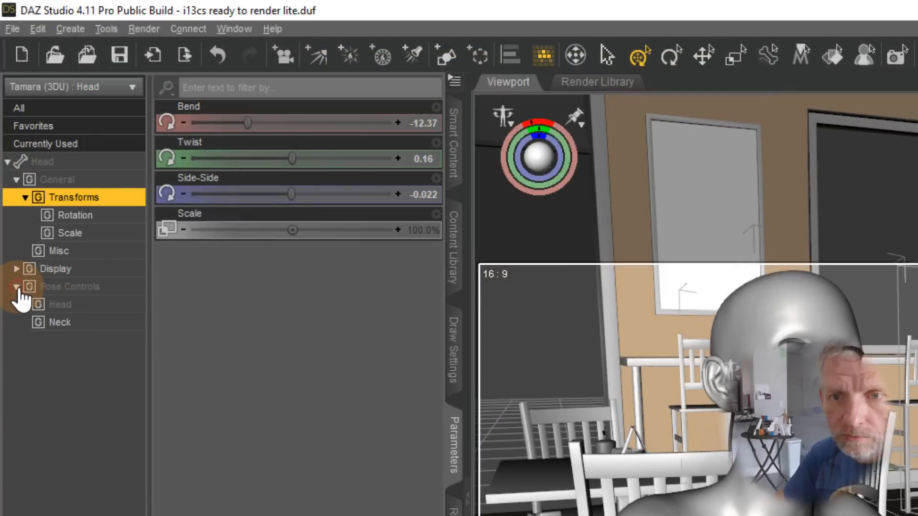
pyautogui.click(43, 307)
pyautogui.click(25, 304)
pyautogui.click(90, 359)
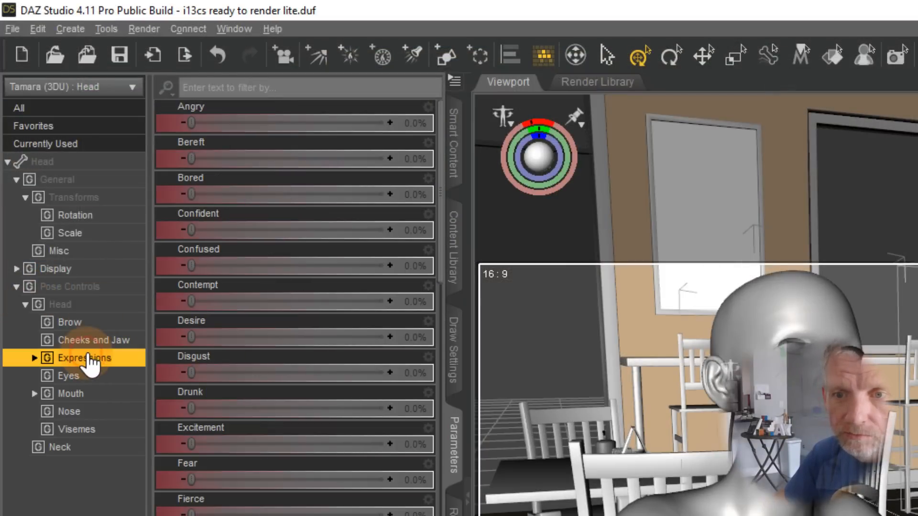
pyautogui.click(34, 359)
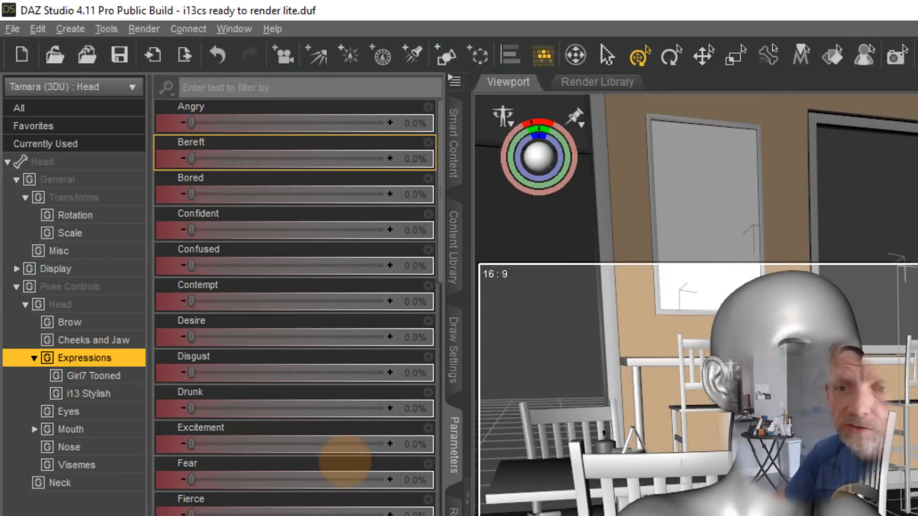
pyautogui.click(105, 399)
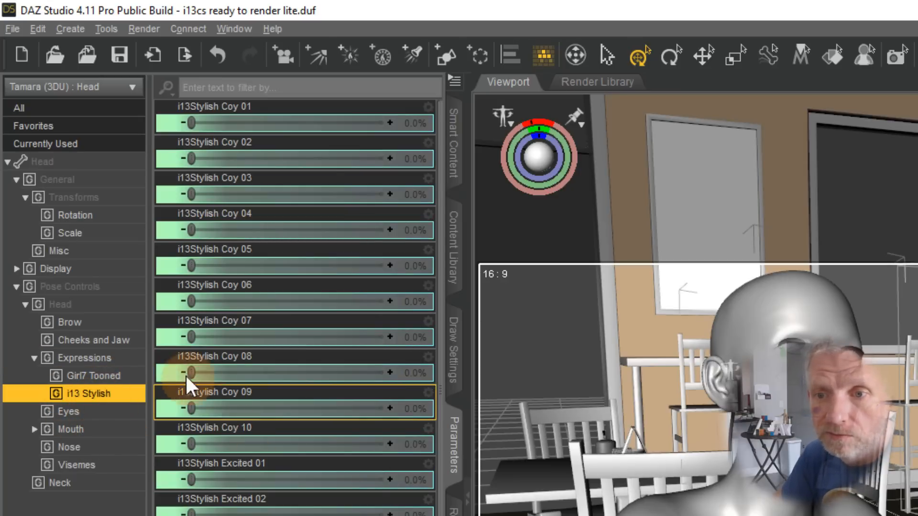
pyautogui.moveTo(191, 373); pyautogui.dragTo(63, 362)
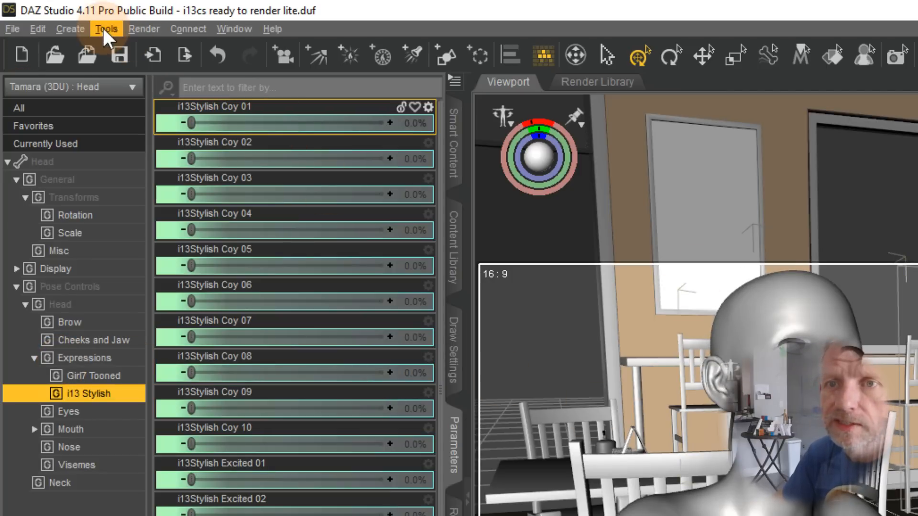
# Create a camera named Tamara Close that copies the active perspective view.
pyautogui.click(71, 27)
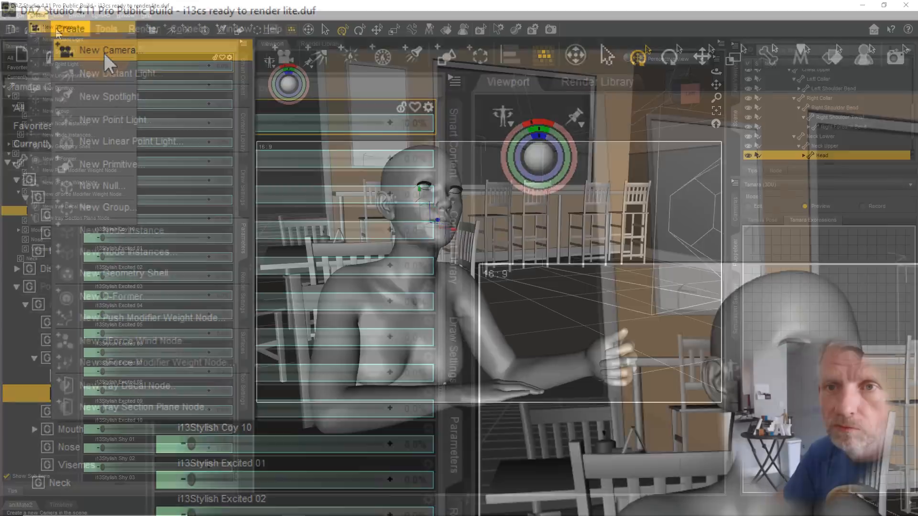
pyautogui.click(104, 51)
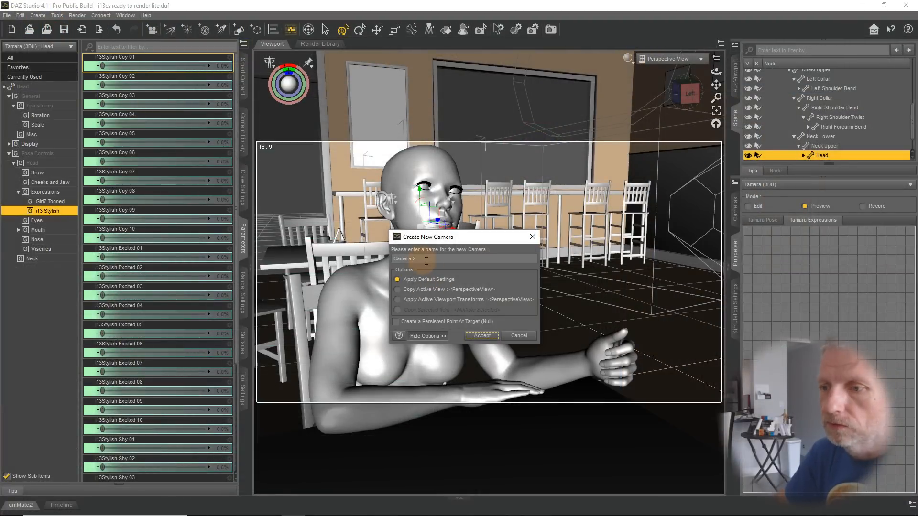
pyautogui.moveTo(426, 259); pyautogui.dragTo(388, 258)
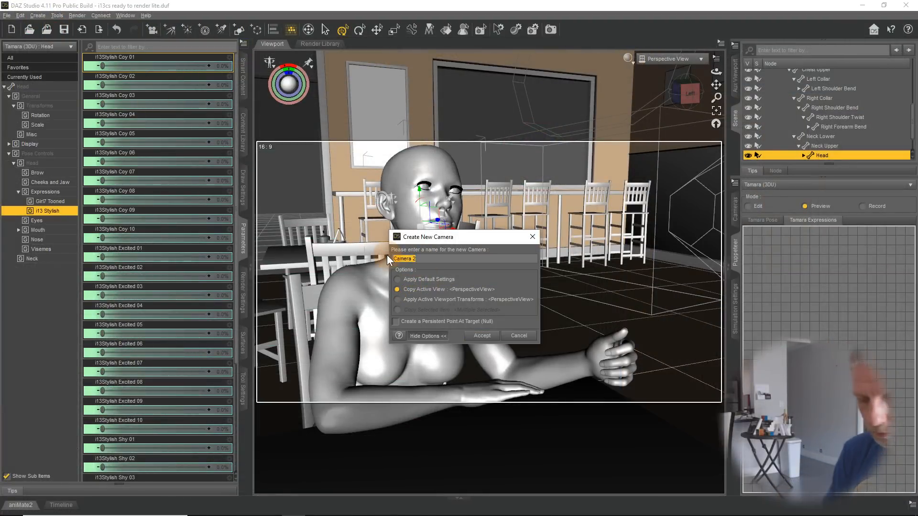
pyautogui.write('Tamara Close')
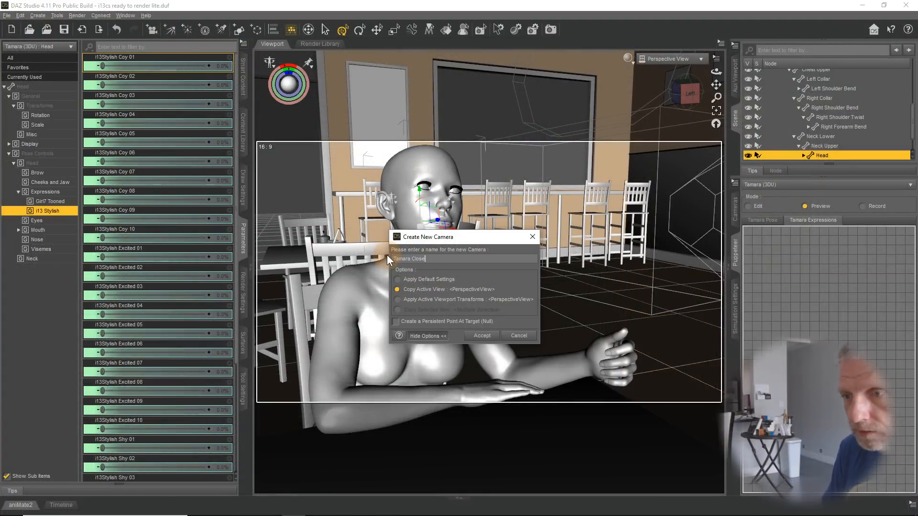
pyautogui.press('Return')
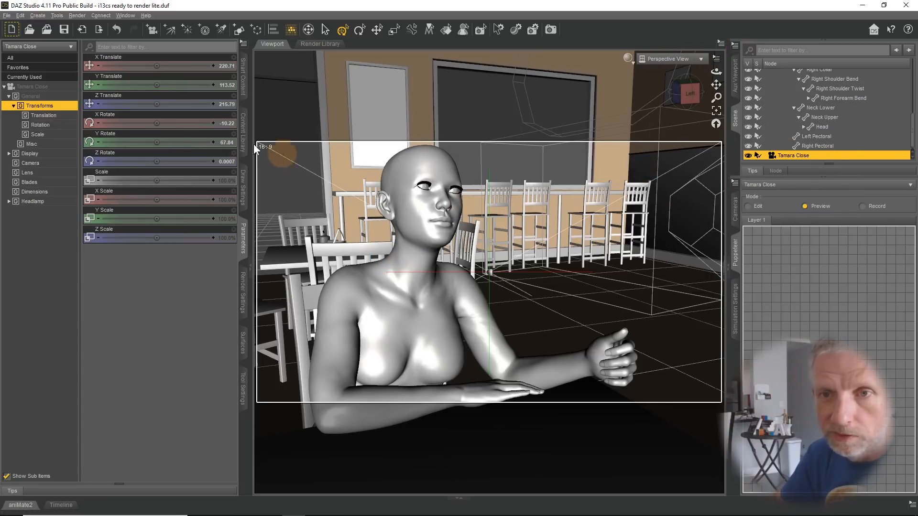
# Set the Girl7 Tooned Goofy expression on Tamara's head to about 90% and store it as the first Tamara Expressions pose.
pyautogui.rightClick(400, 173)
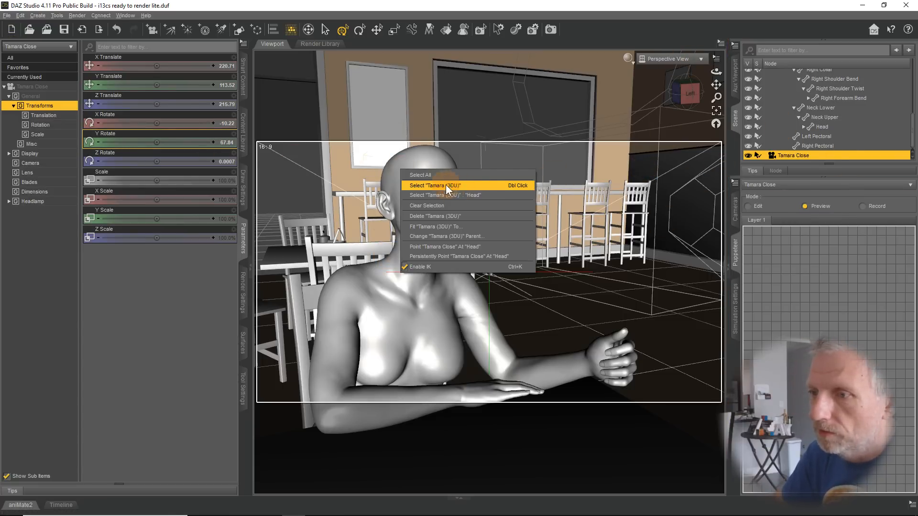
pyautogui.click(461, 196)
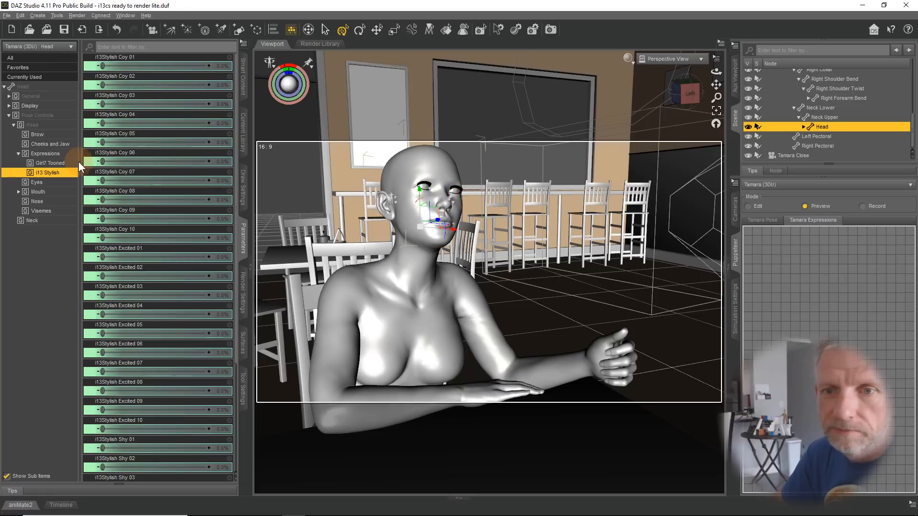
pyautogui.click(50, 163)
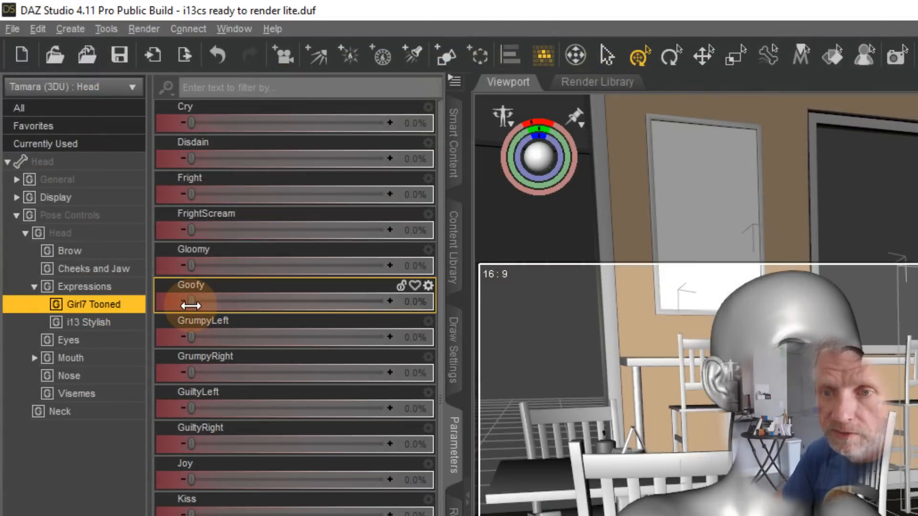
pyautogui.moveTo(102, 161); pyautogui.dragTo(155, 169)
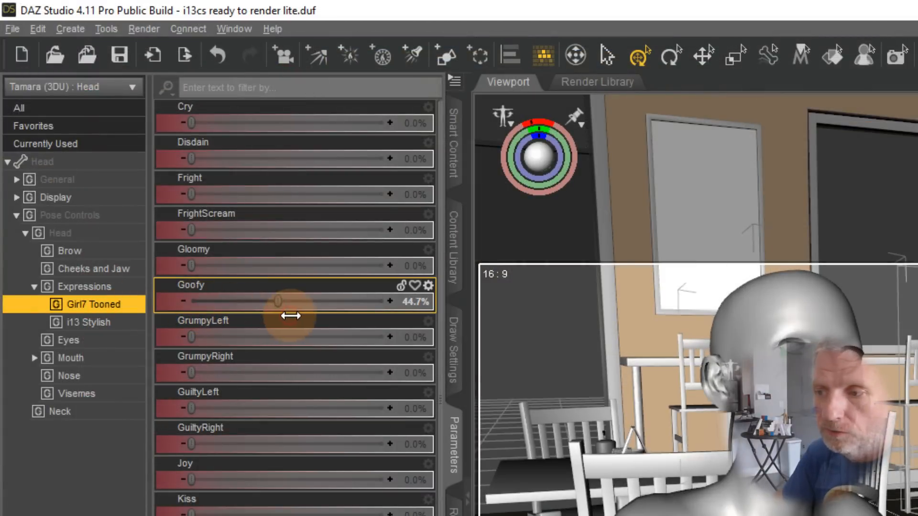
pyautogui.moveTo(291, 315); pyautogui.dragTo(366, 308)
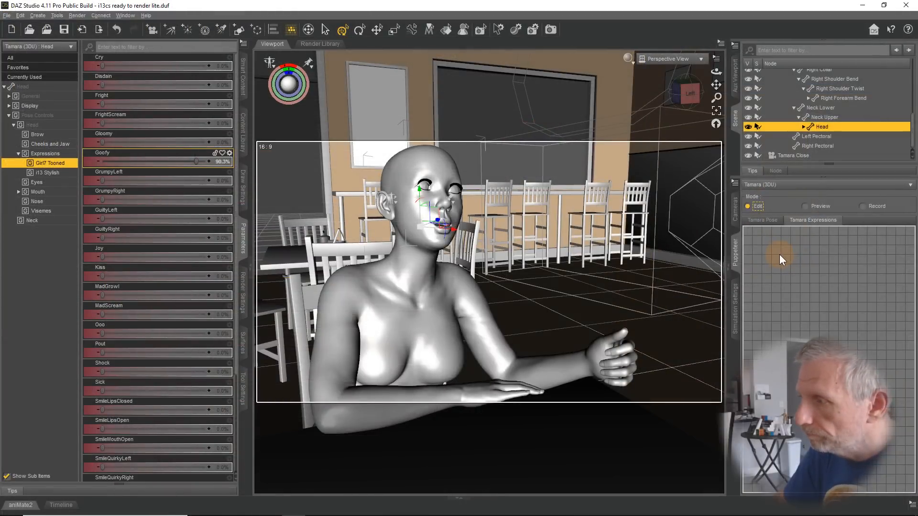
pyautogui.click(779, 254)
# Reset Goofy to 0% and store Tamara's neutral face in the middle of the expression poses grid.
pyautogui.click(196, 161)
pyautogui.moveTo(197, 161); pyautogui.dragTo(96, 161)
pyautogui.click(850, 316)
pyautogui.click(820, 281)
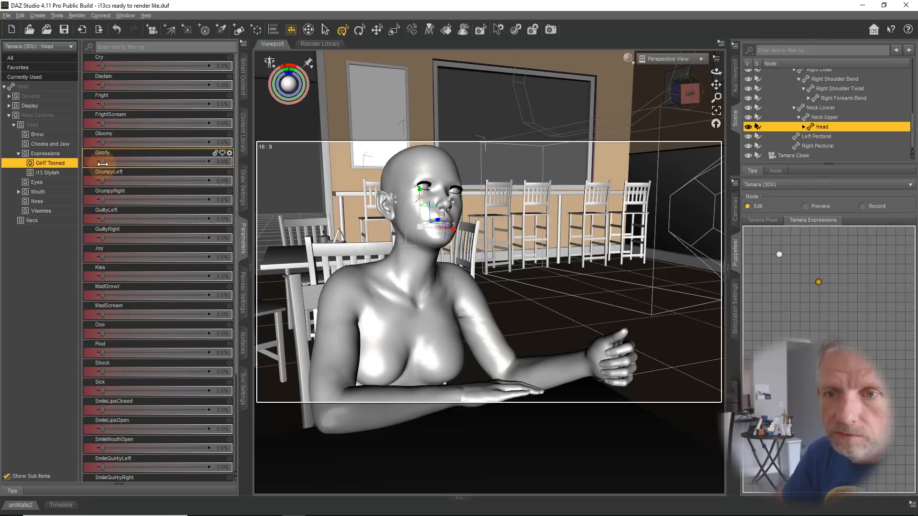
# Try other Girl7 Tooned expressions, set FrightScream to about 58%, and store it level with the Goofy pose on the expressions grid.
pyautogui.moveTo(102, 143); pyautogui.dragTo(75, 140)
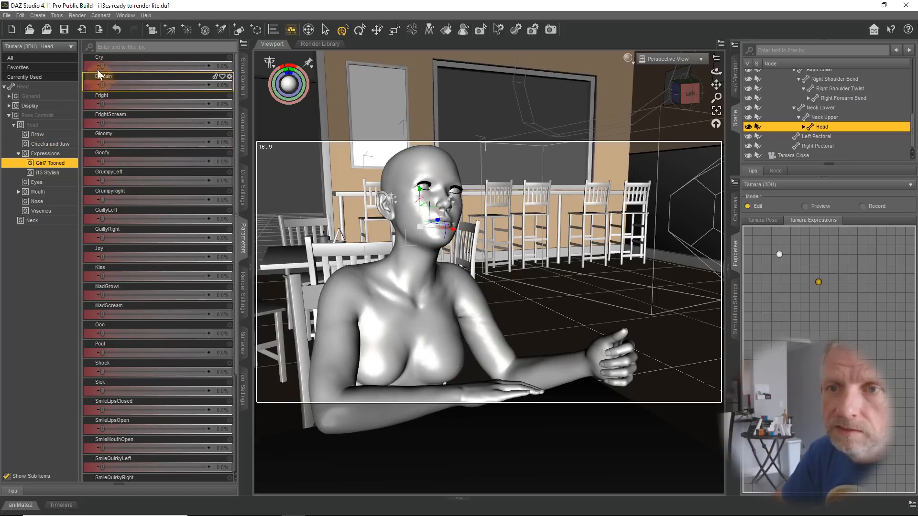
pyautogui.moveTo(102, 66); pyautogui.dragTo(59, 87)
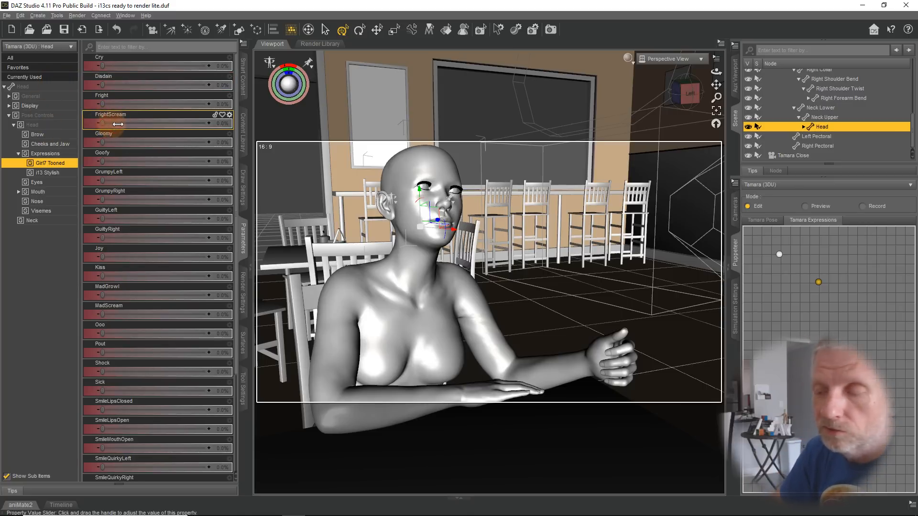
pyautogui.moveTo(118, 124); pyautogui.dragTo(163, 125)
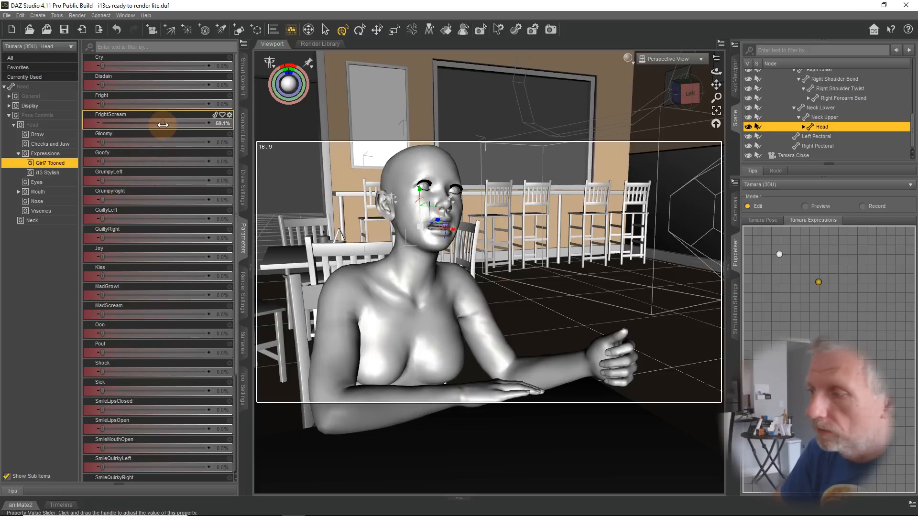
pyautogui.click(857, 252)
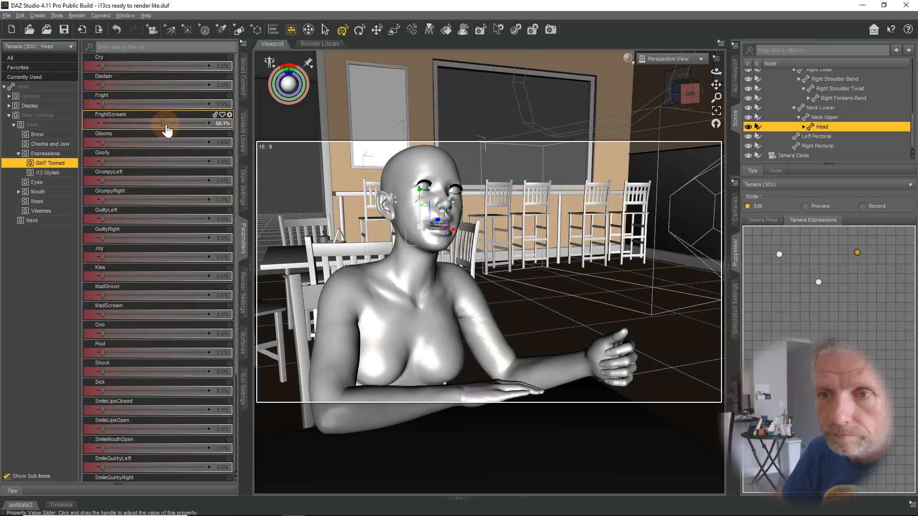
# Reset FrightScream to 0%, set Joy to about 79%, and store it below the Goofy pose on the expressions grid.
pyautogui.moveTo(164, 125); pyautogui.dragTo(46, 118)
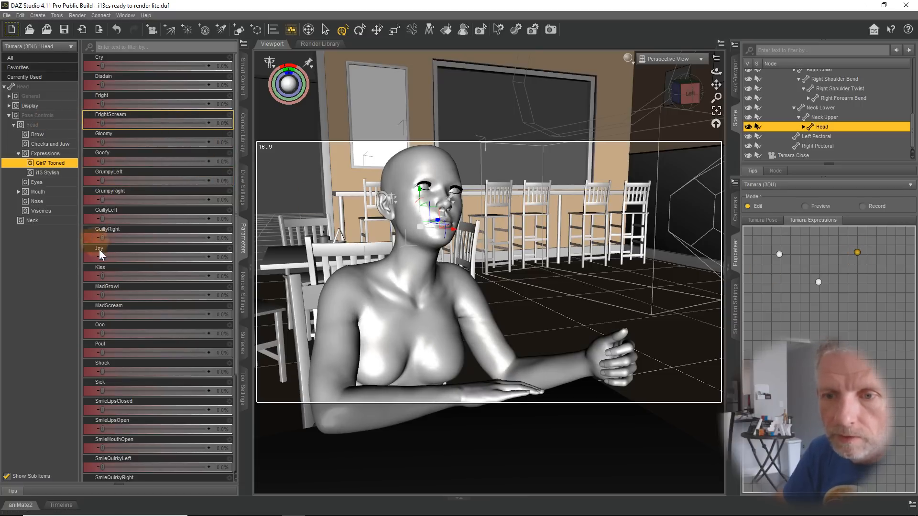
pyautogui.moveTo(103, 256); pyautogui.dragTo(184, 257)
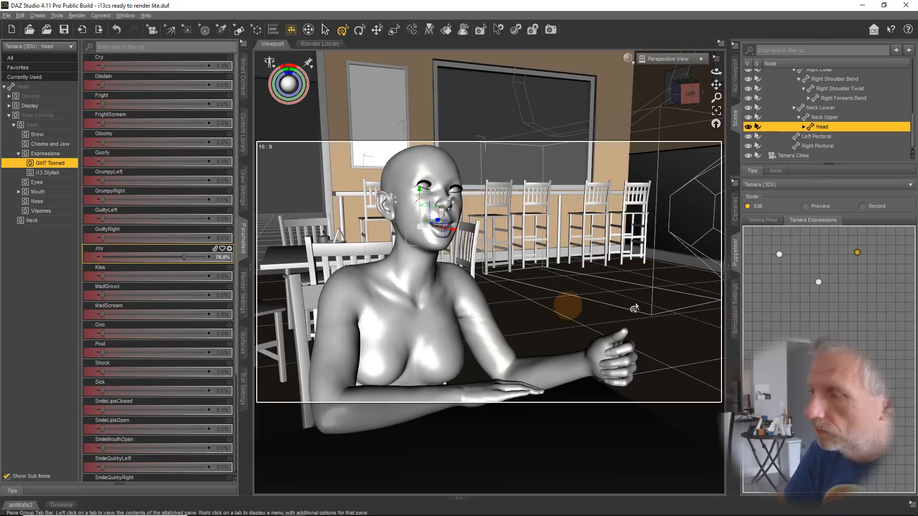
pyautogui.click(781, 311)
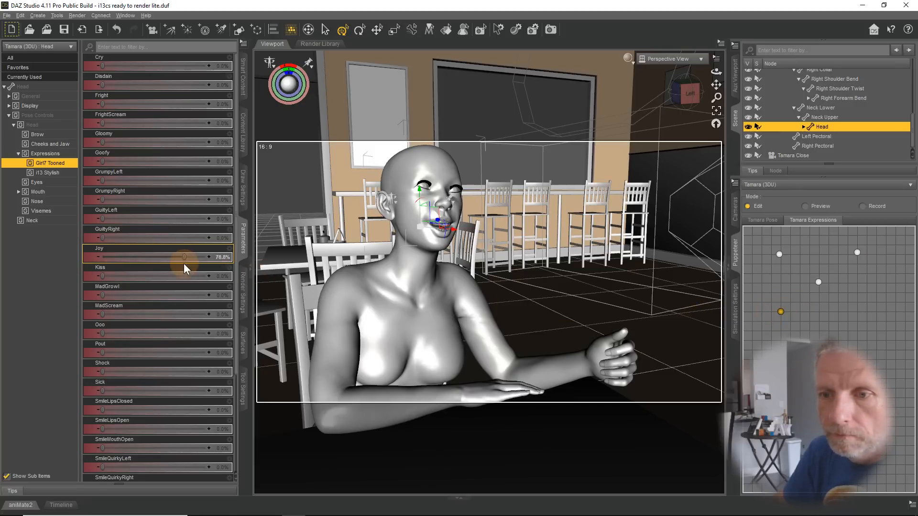
# Reset Joy to 0%, set Ooo to about 90%, and store it below the FrightScream pose on the expressions grid.
pyautogui.moveTo(185, 256); pyautogui.dragTo(35, 245)
pyautogui.click(100, 334)
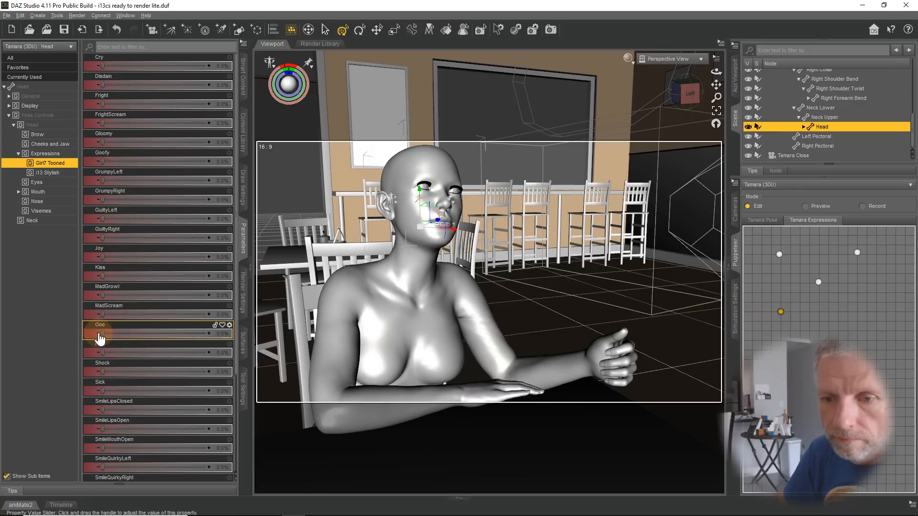
pyautogui.moveTo(102, 333); pyautogui.dragTo(193, 344)
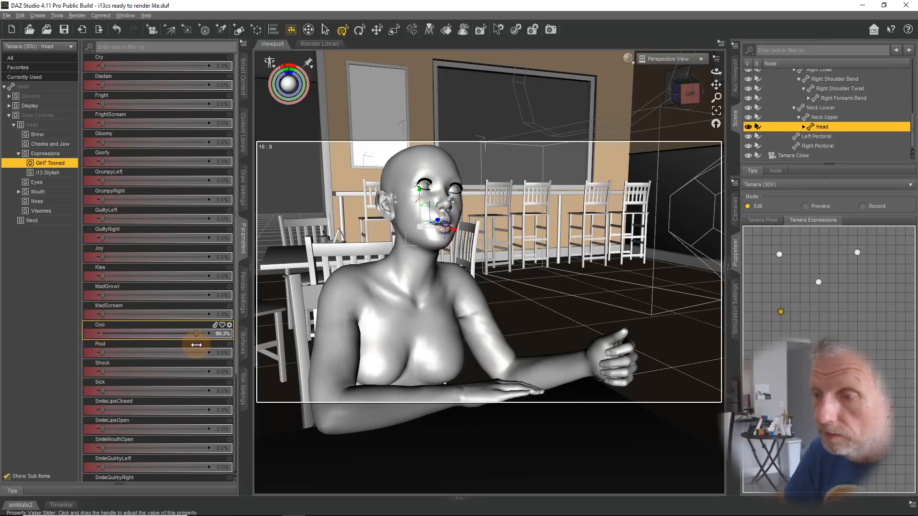
pyautogui.click(845, 310)
# Preview the Tamara Expressions layer, blending between the Goofy and FrightScream poses, and examine her face up close.
pyautogui.click(813, 225)
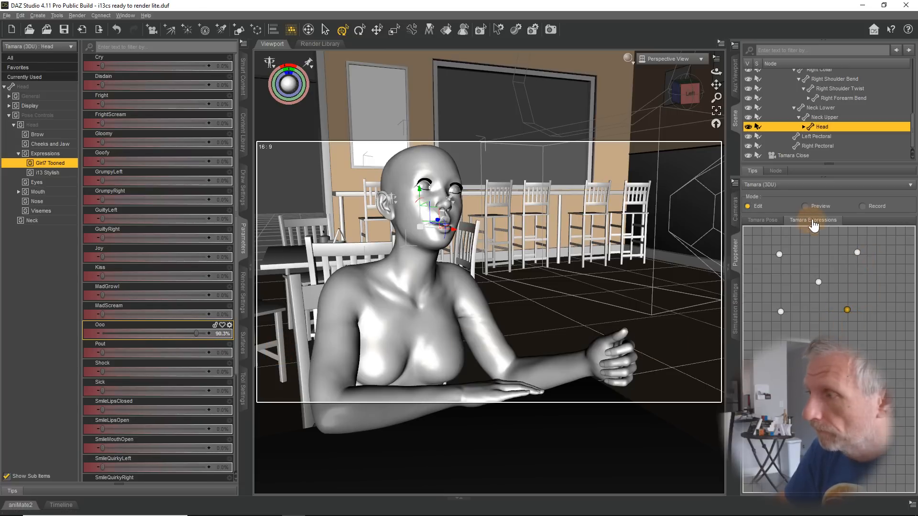
pyautogui.moveTo(822, 285); pyautogui.dragTo(816, 260)
pyautogui.scroll(5, 566, 263)
pyautogui.scroll(-8, 565, 262)
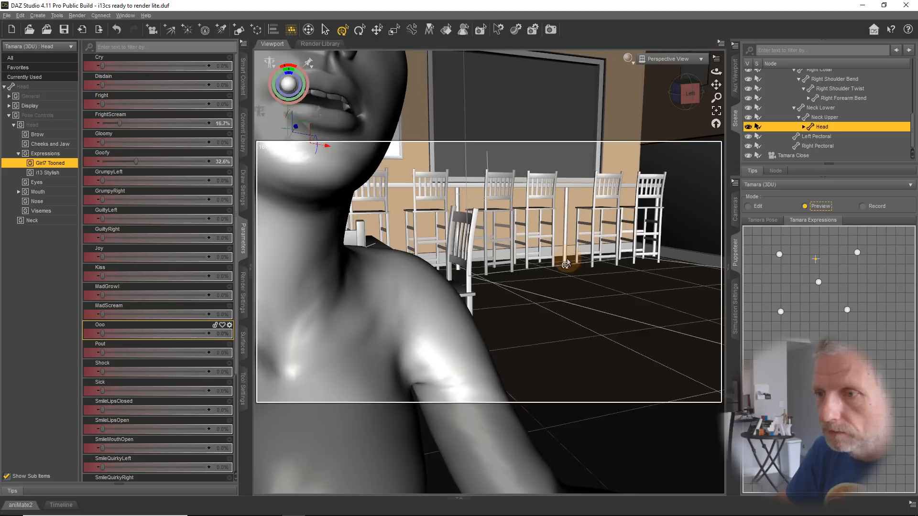
pyautogui.scroll(3, 557, 266)
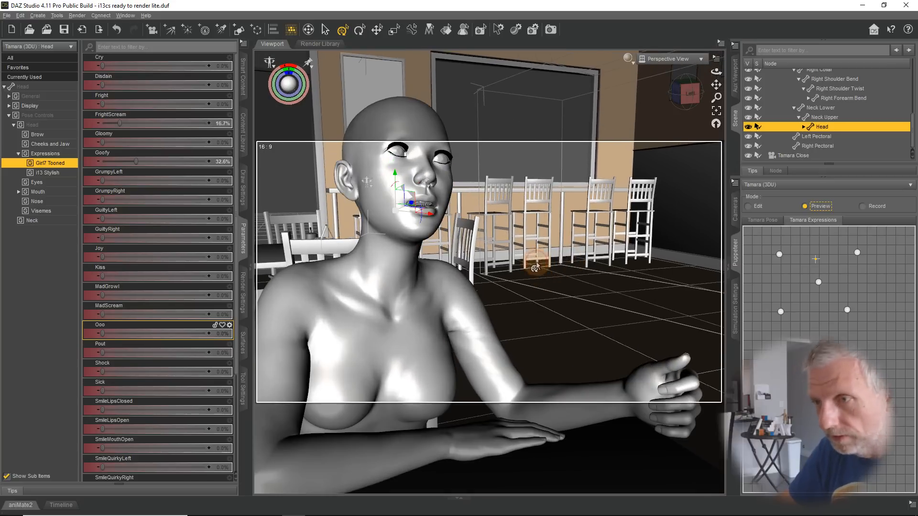
pyautogui.moveTo(537, 264)
pyautogui.mouseDown(button='middle')
pyautogui.moveTo(543, 290)
pyautogui.moveTo(555, 295)
pyautogui.moveTo(526, 268)
pyautogui.moveTo(539, 285)
pyautogui.mouseUp(button='middle')
pyautogui.scroll(3, 542, 291)
pyautogui.scroll(-6, 539, 285)
pyautogui.scroll(3, 539, 288)
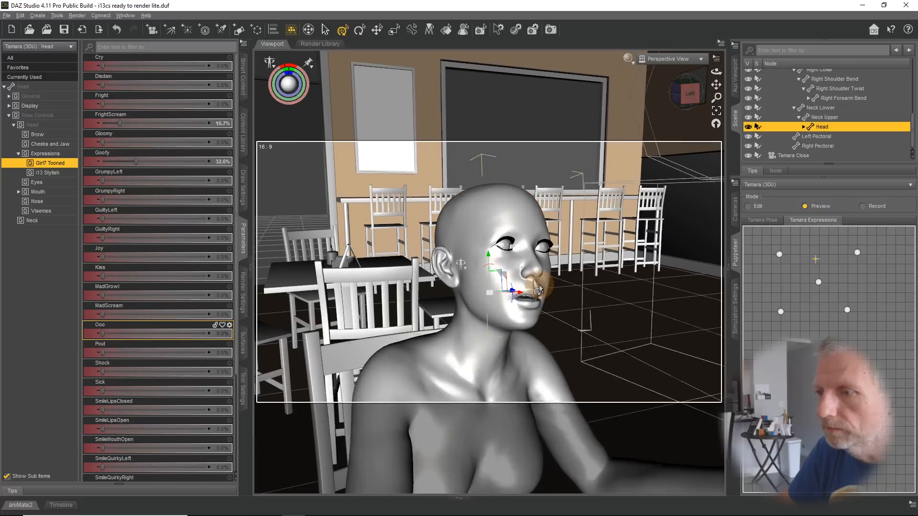
pyautogui.scroll(3, 539, 288)
pyautogui.moveTo(537, 285); pyautogui.dragTo(541, 286, button='middle')
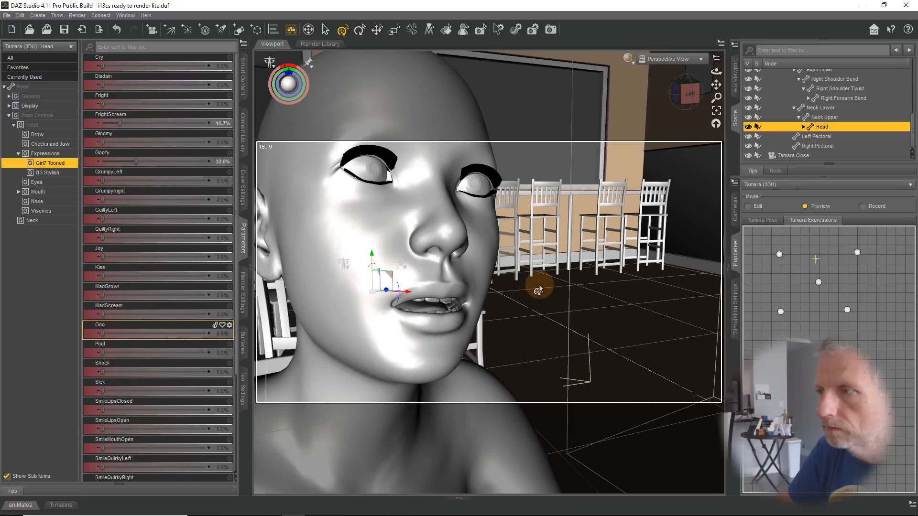
# Hide the viewport's aspect frame and preview Tamara's expression blends through the Joy pose to a mix of Goofy and Joy.
pyautogui.click(716, 59)
pyautogui.click(726, 105)
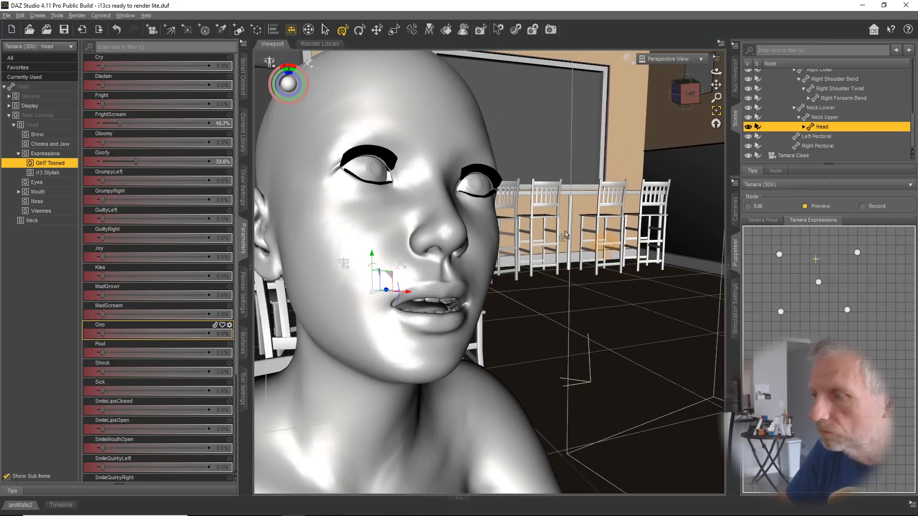
pyautogui.moveTo(811, 261); pyautogui.dragTo(781, 314)
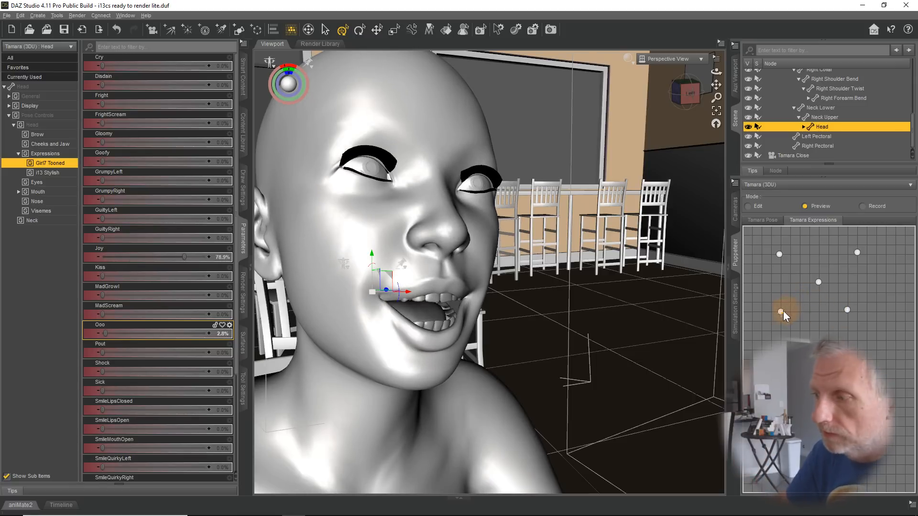
pyautogui.moveTo(783, 311)
pyautogui.mouseDown()
pyautogui.moveTo(778, 253)
pyautogui.moveTo(817, 271)
pyautogui.moveTo(854, 252)
pyautogui.moveTo(811, 245)
pyautogui.moveTo(818, 329)
pyautogui.moveTo(857, 323)
pyautogui.moveTo(868, 289)
pyautogui.moveTo(859, 267)
pyautogui.moveTo(830, 258)
pyautogui.moveTo(808, 320)
pyautogui.moveTo(793, 272)
pyautogui.moveTo(782, 275)
pyautogui.mouseUp()
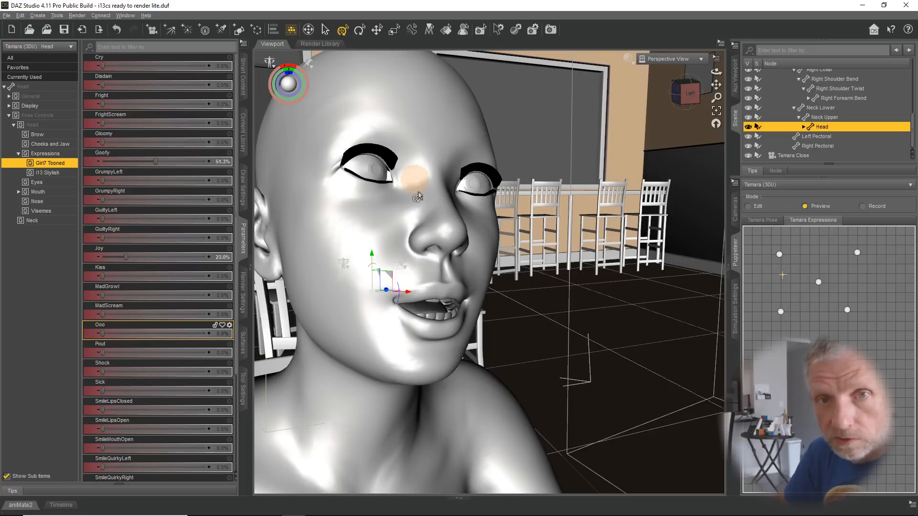
# Add a Puppeteer layer named Tamara Eyes and store the straight-ahead eye pose near the grid's upper middle in Edit mode.
pyautogui.click(736, 185)
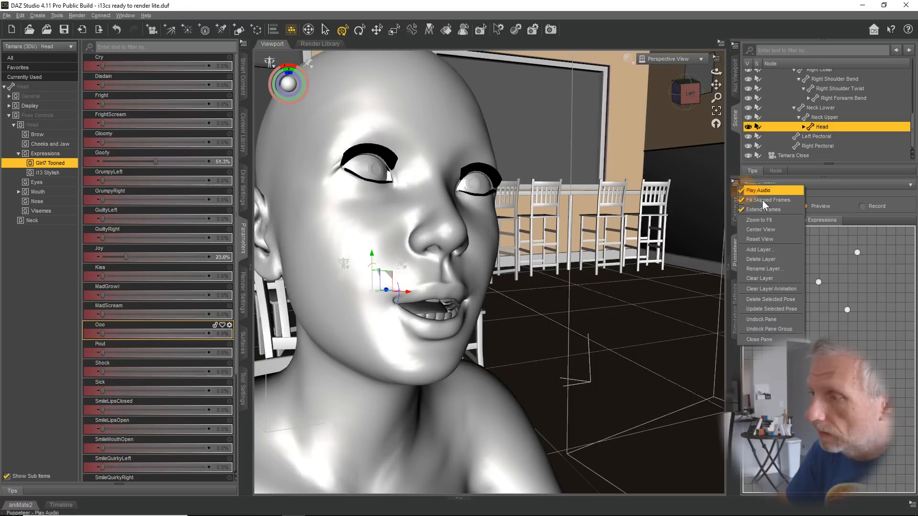
pyautogui.click(788, 250)
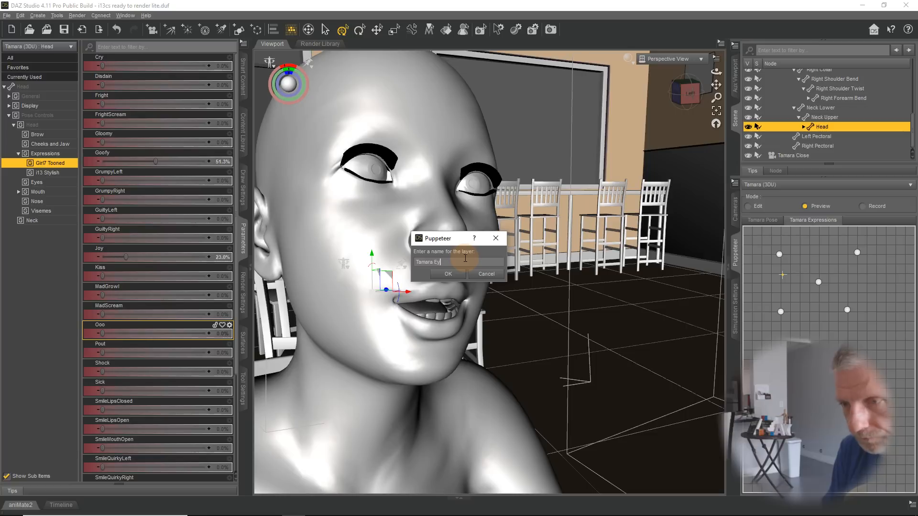
pyautogui.press('Return')
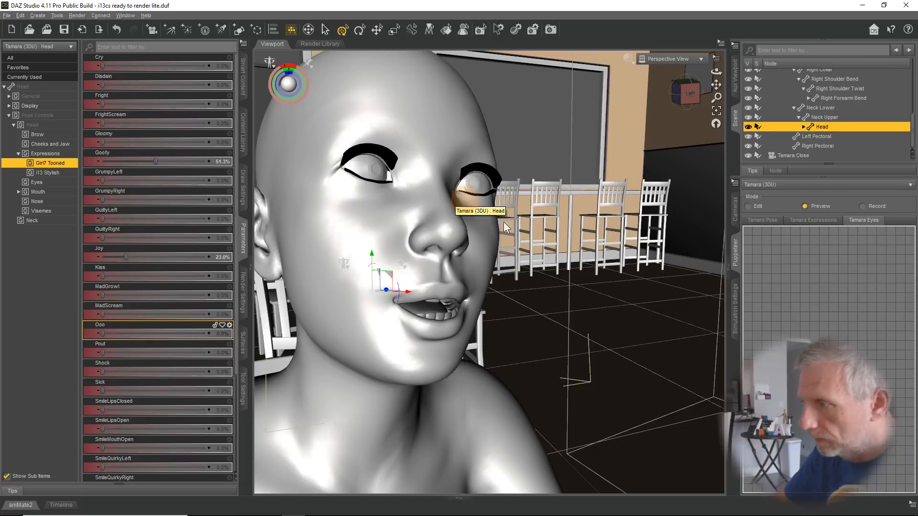
pyautogui.click(749, 206)
pyautogui.click(818, 273)
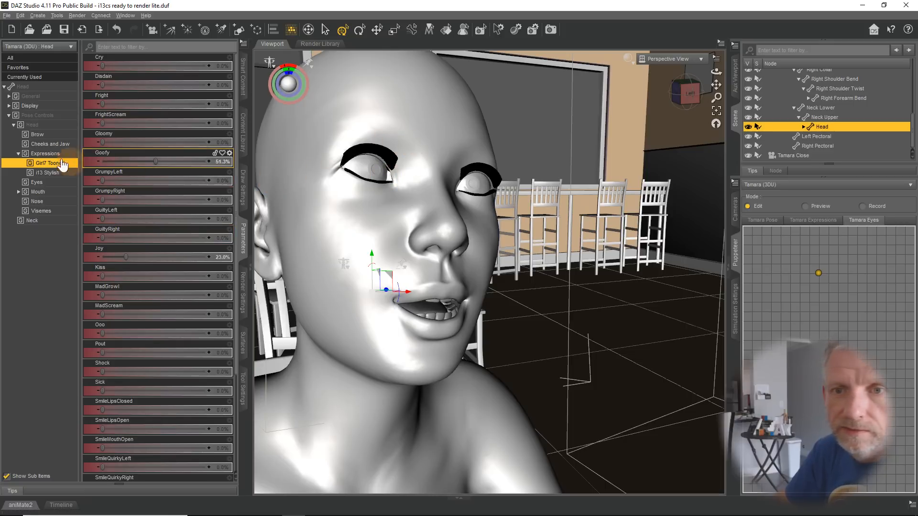
# Filter Tamara's head pose parameters by "eyes".
pyautogui.click(56, 126)
pyautogui.click(161, 46)
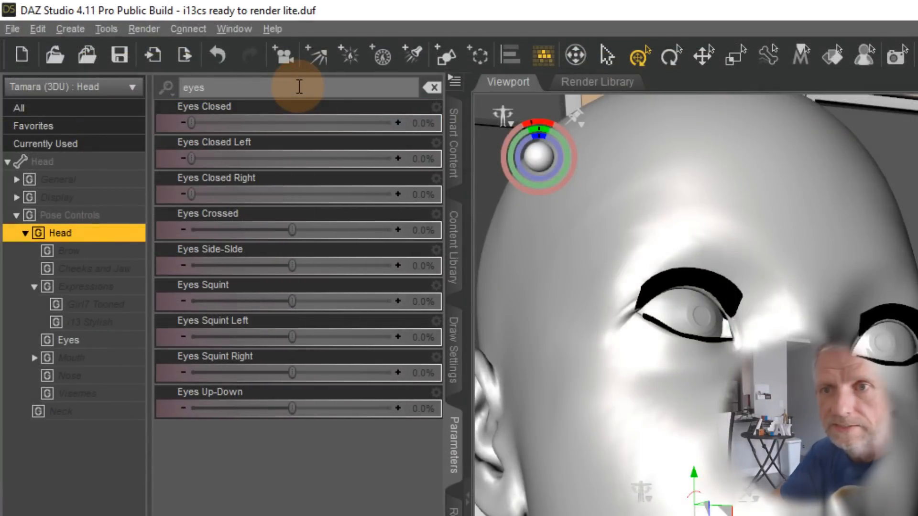
pyautogui.click(202, 139)
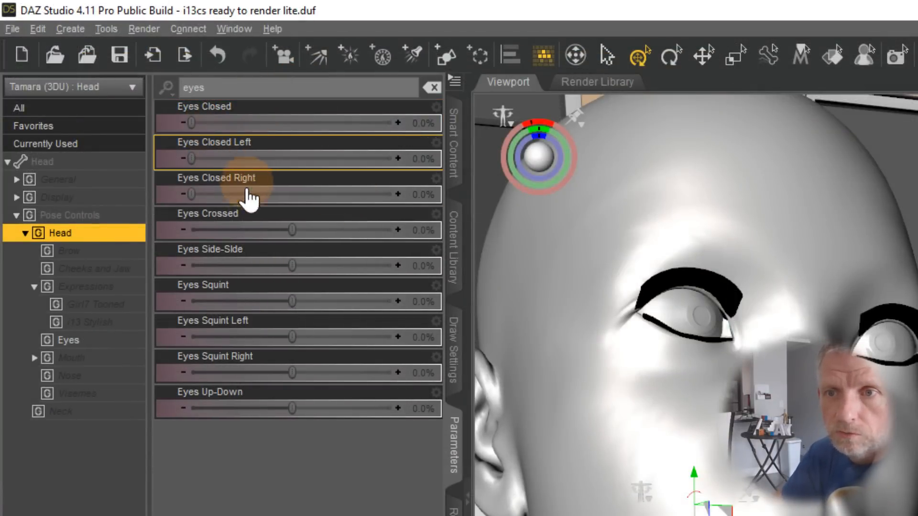
pyautogui.click(235, 213)
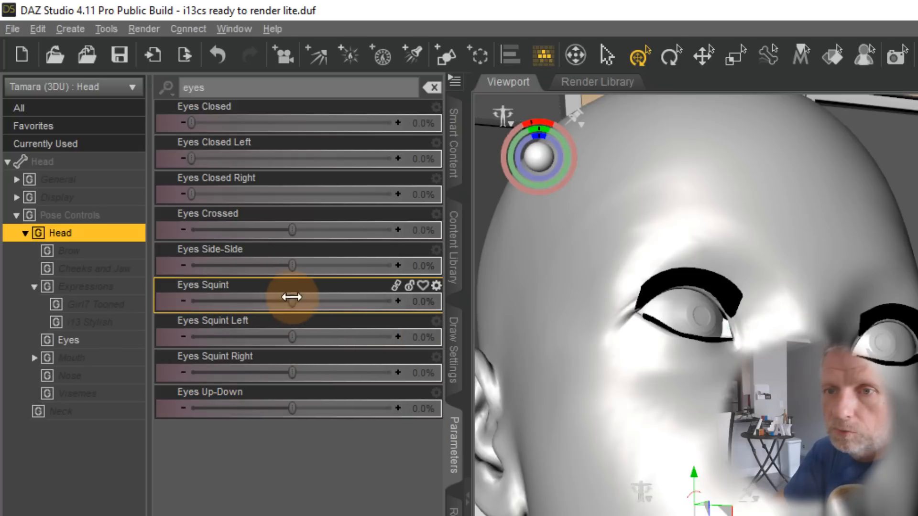
# Store Eyes Side-Side poses of 100% to the left and -100% to the right of the straight-ahead pose on the eyes grid.
pyautogui.moveTo(293, 264); pyautogui.dragTo(470, 301)
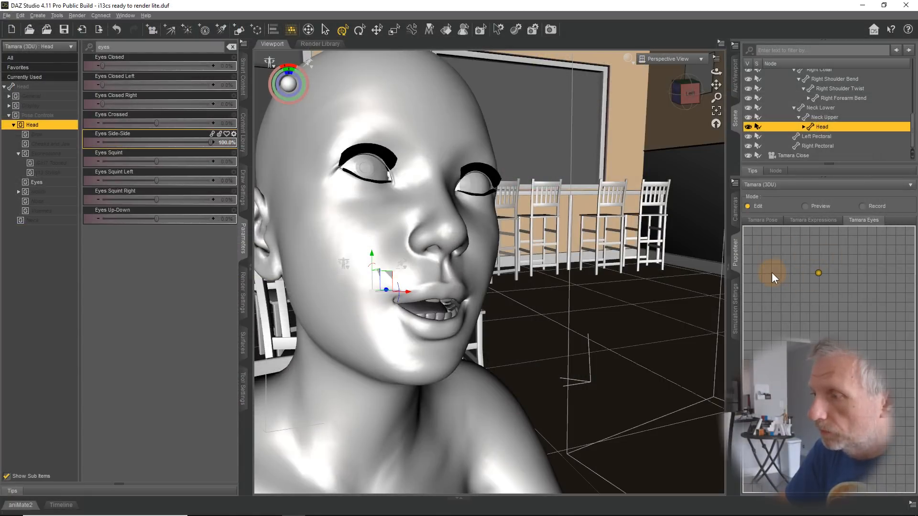
pyautogui.click(771, 272)
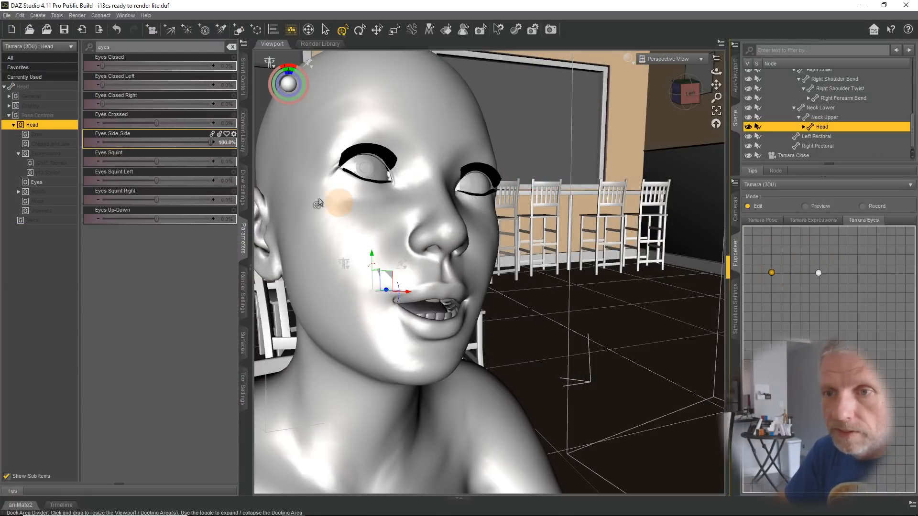
pyautogui.moveTo(210, 142); pyautogui.dragTo(78, 137)
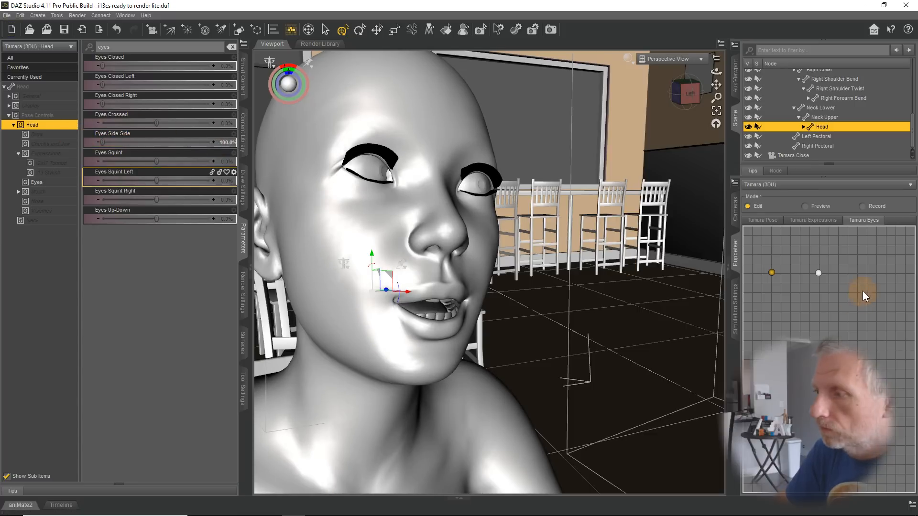
pyautogui.click(866, 271)
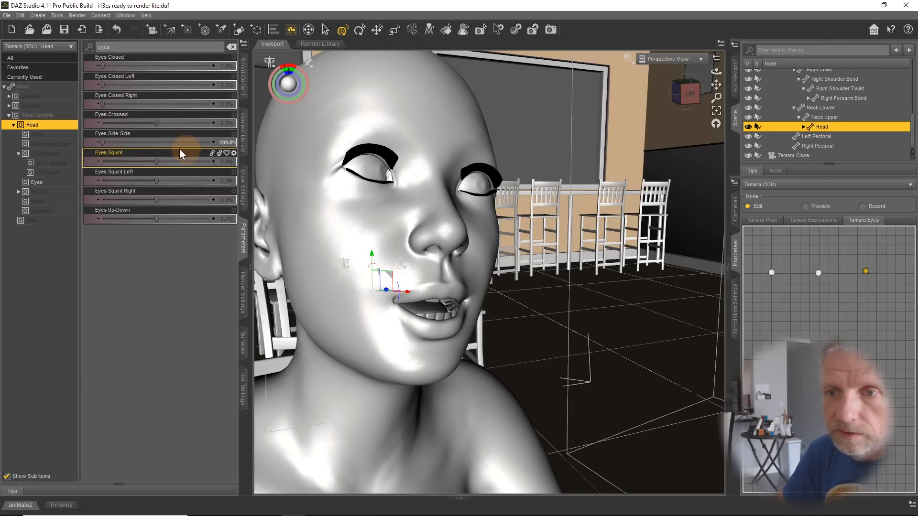
# Reset Eyes Side-Side to 0%, then store Eyes Up-Down poses of 96.5% above and -100% below the straight-ahead pose.
pyautogui.click(234, 134)
pyautogui.click(254, 183)
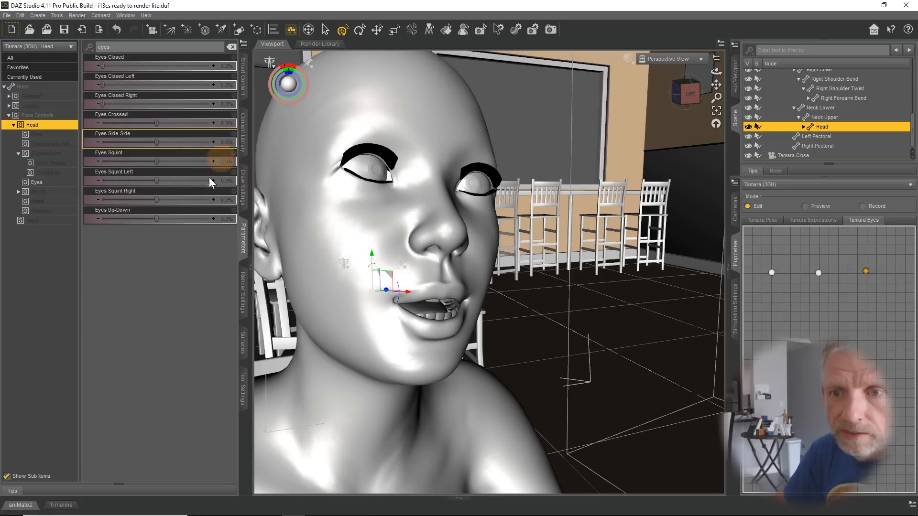
pyautogui.moveTo(156, 219); pyautogui.dragTo(210, 224)
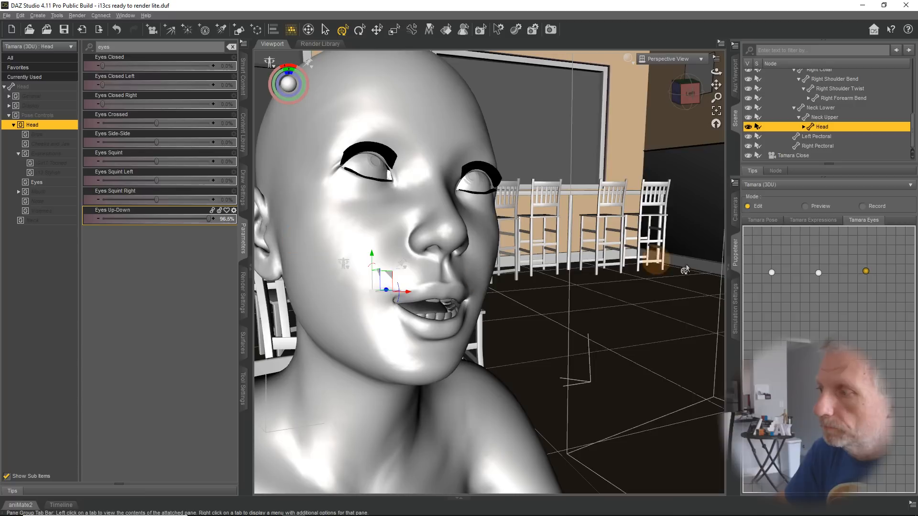
pyautogui.click(818, 242)
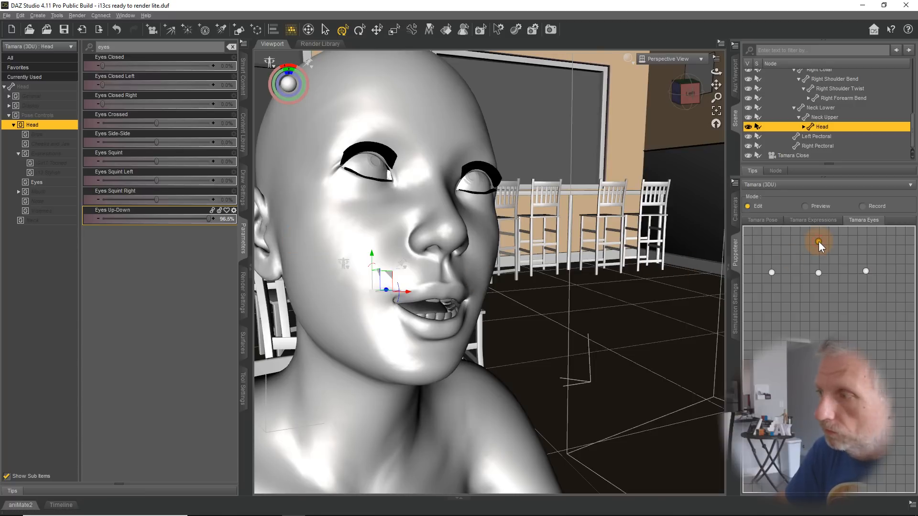
pyautogui.moveTo(207, 226); pyautogui.dragTo(61, 216)
pyautogui.click(819, 305)
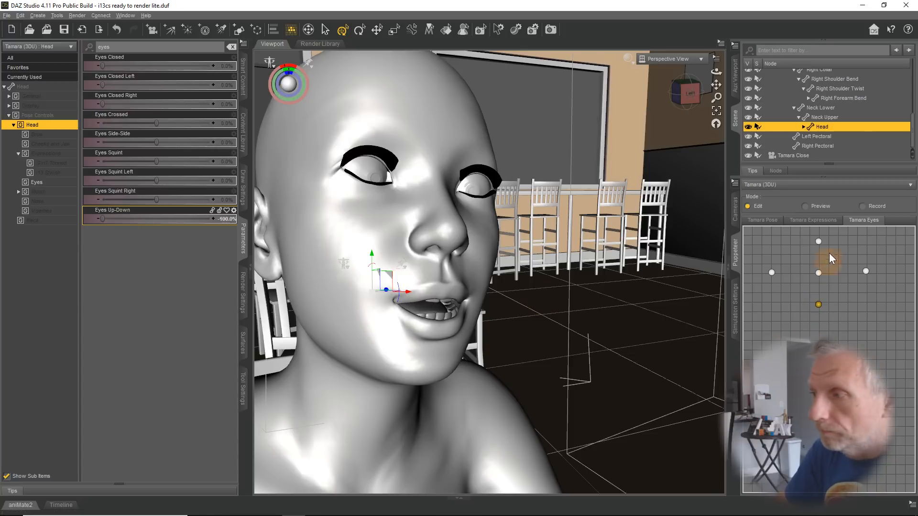
# Preview the Tamara Eyes layer by blending between its gaze directions, ending on the central straight-ahead pose.
pyautogui.click(805, 206)
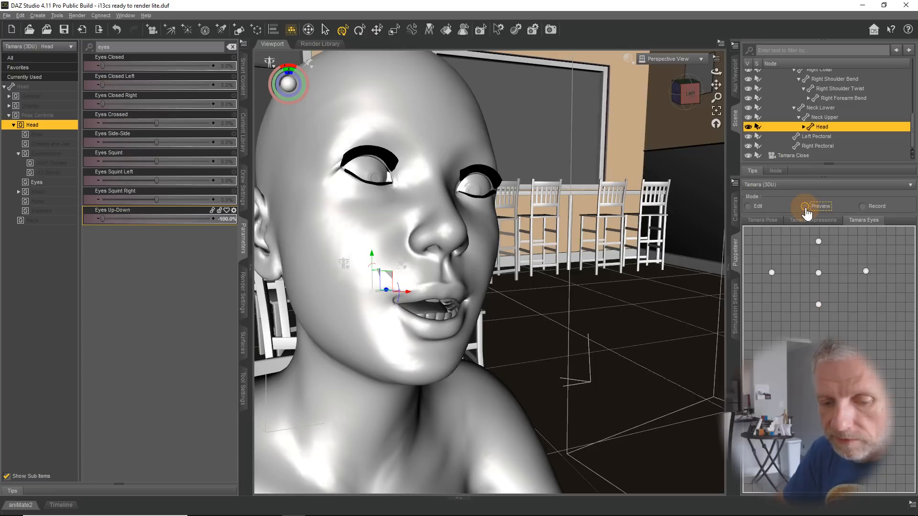
pyautogui.moveTo(819, 273); pyautogui.dragTo(799, 248)
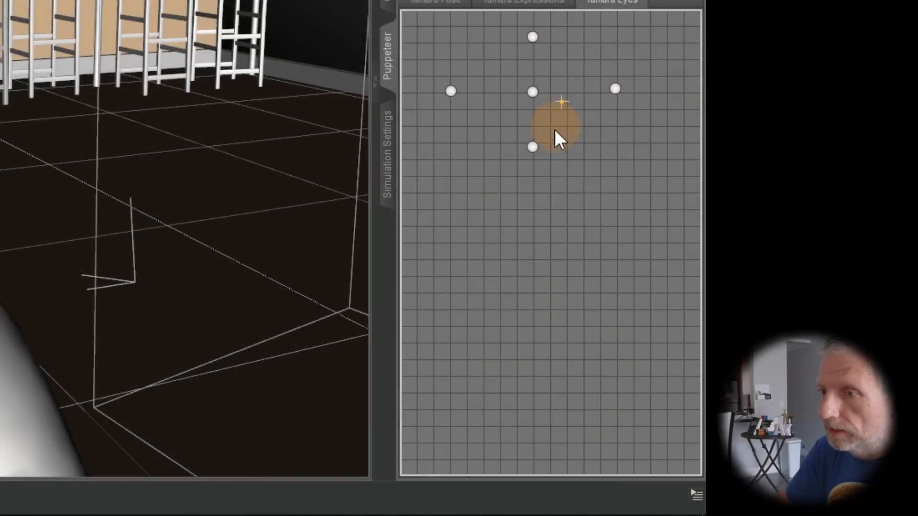
pyautogui.moveTo(526, 106)
pyautogui.mouseDown()
pyautogui.moveTo(530, 61)
pyautogui.moveTo(571, 135)
pyautogui.mouseUp()
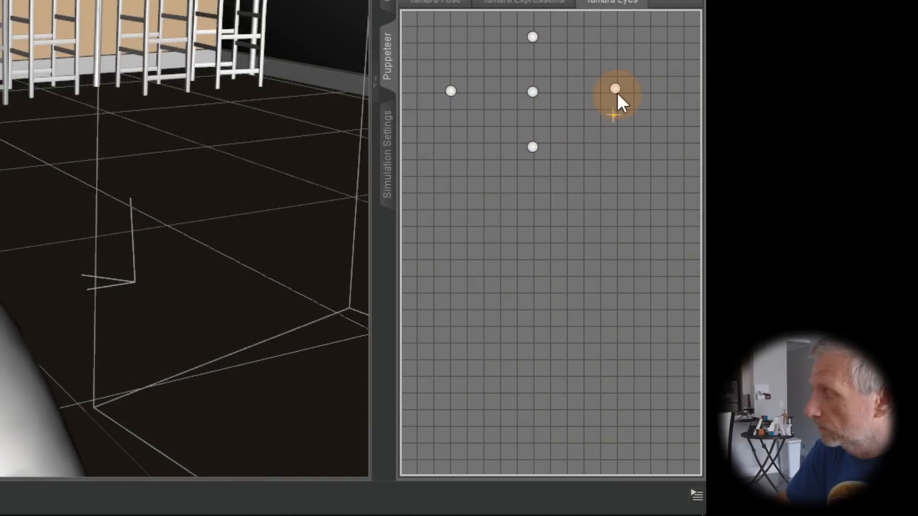
pyautogui.moveTo(561, 95); pyautogui.dragTo(520, 101)
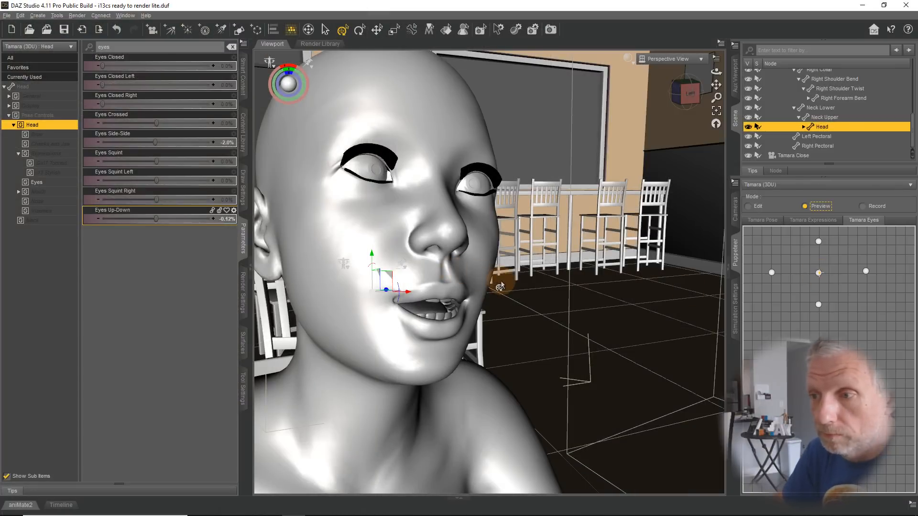
pyautogui.scroll(-5, 501, 286)
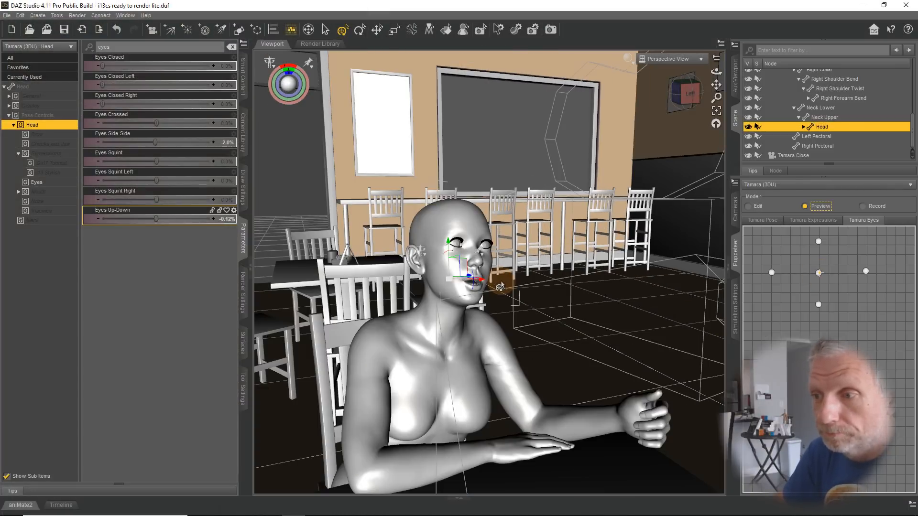
pyautogui.scroll(3, 501, 287)
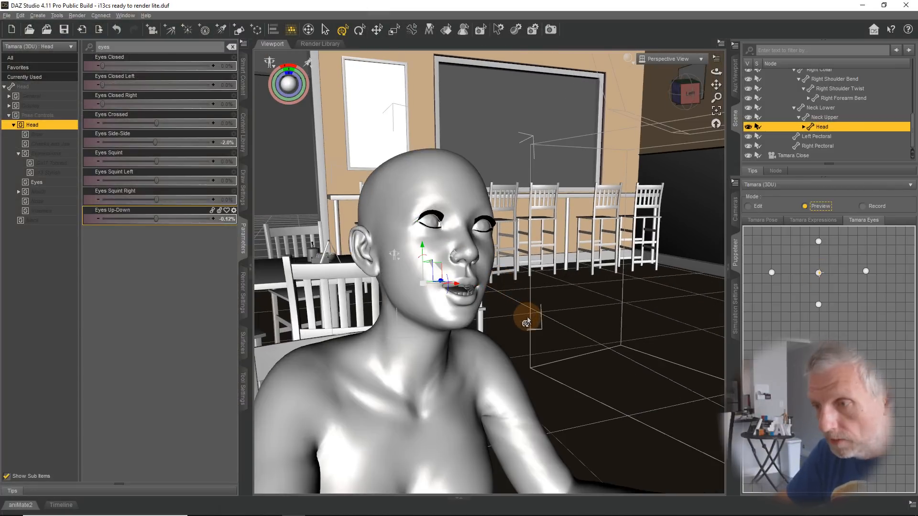
pyautogui.scroll(-3, 525, 310)
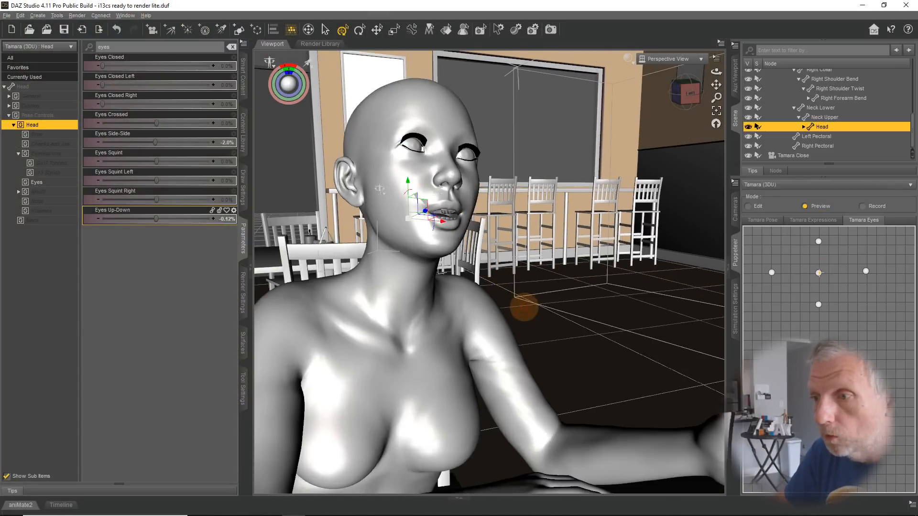
pyautogui.scroll(3, 527, 315)
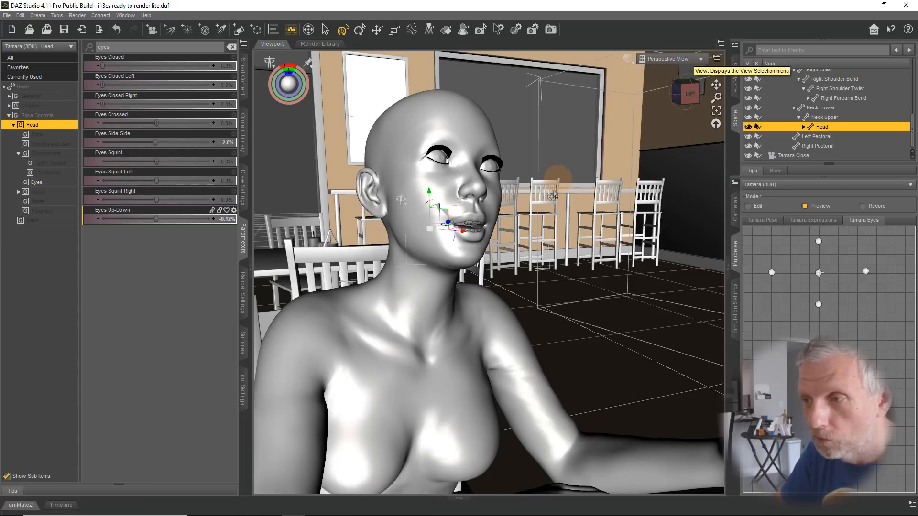
pyautogui.scroll(-4, 550, 216)
pyautogui.scroll(1, 550, 219)
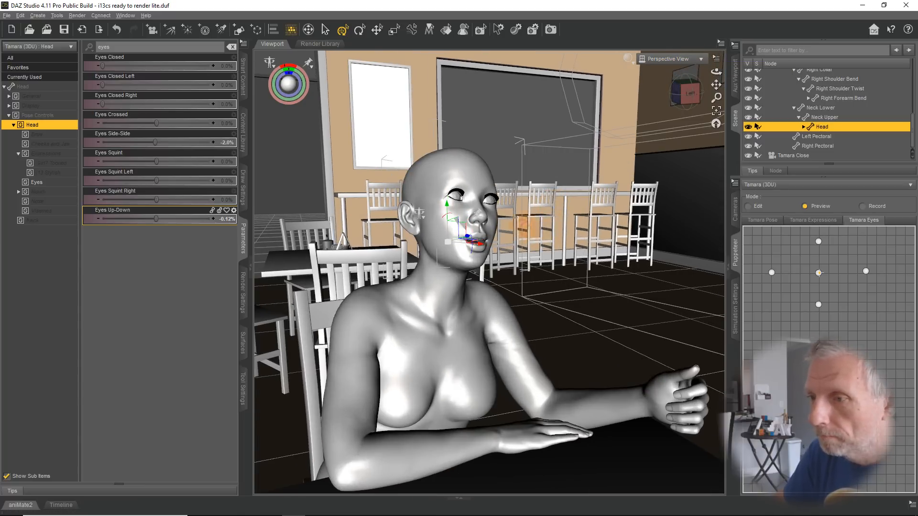
pyautogui.moveTo(524, 228)
pyautogui.mouseDown(button='middle')
pyautogui.moveTo(503, 209)
pyautogui.moveTo(539, 237)
pyautogui.mouseUp(button='middle')
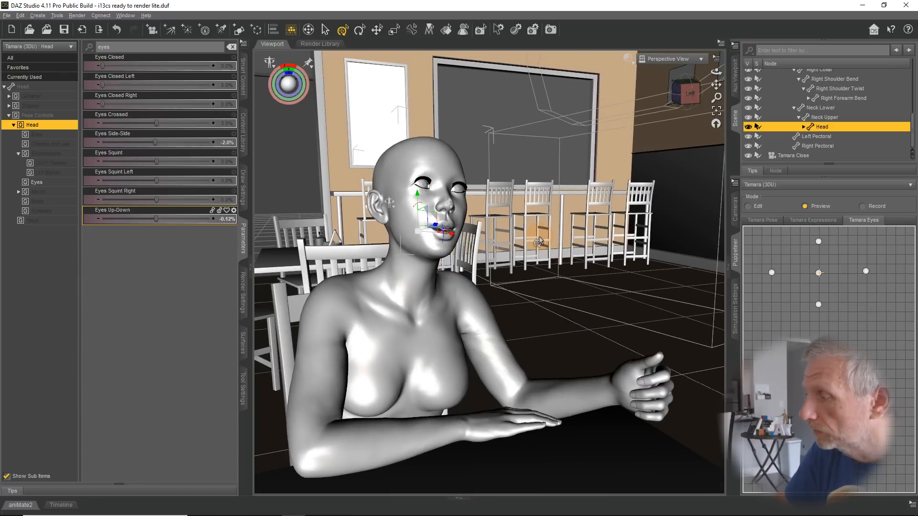